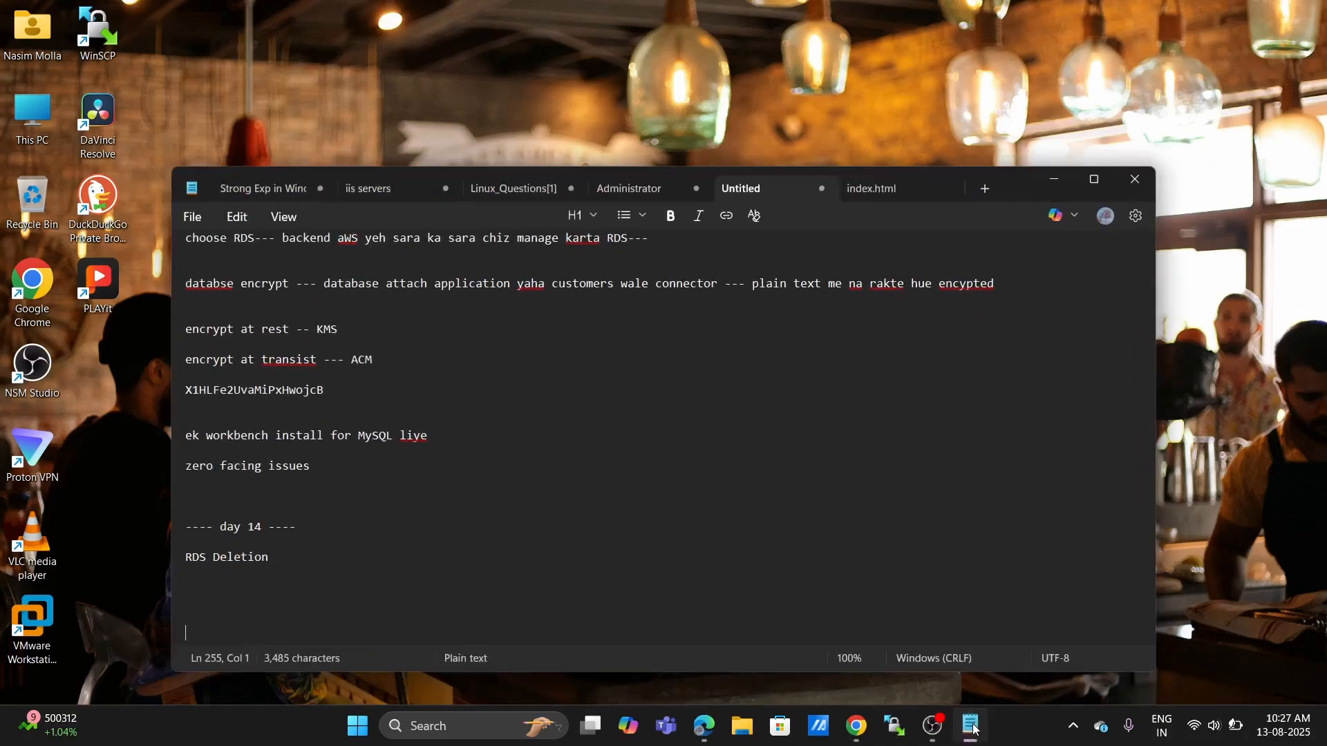
- Add the heading "---Day 15 ---" below the day 14 notes, followed by several blank lines
type("-")
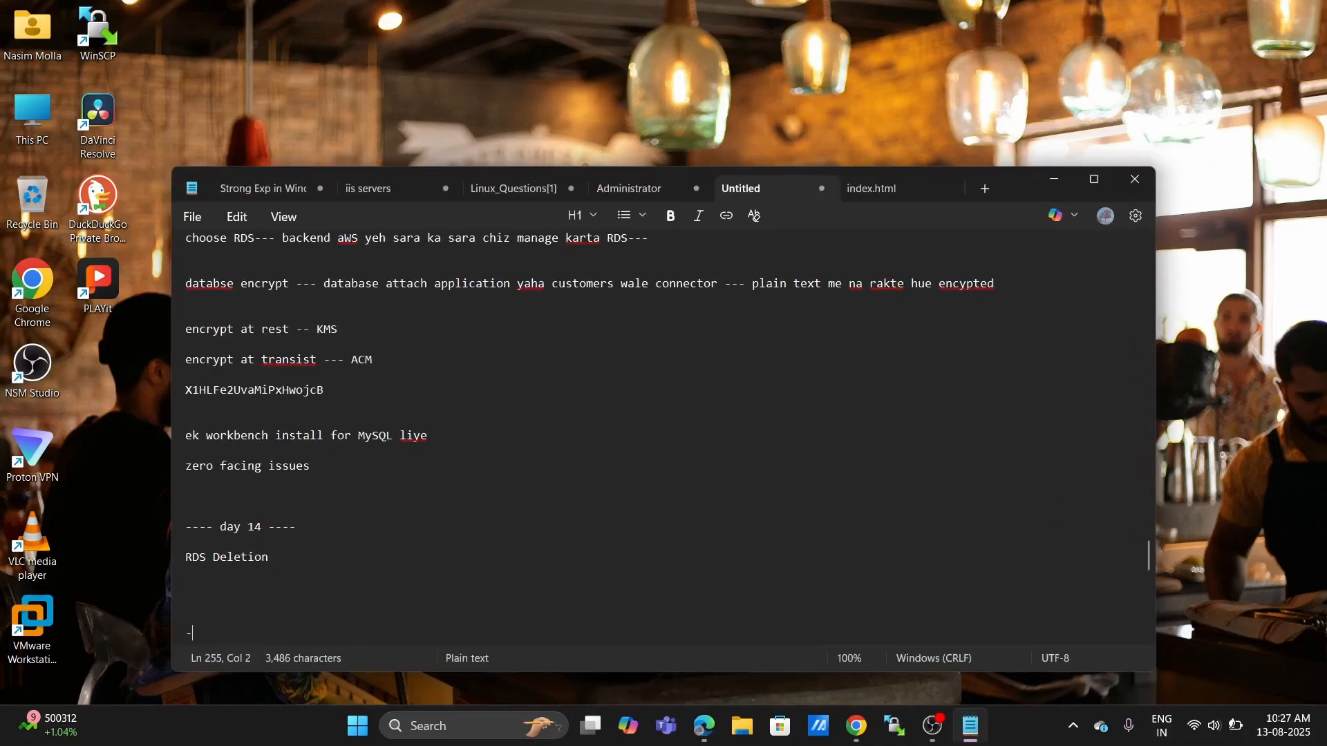
type("--Day 15 ---")
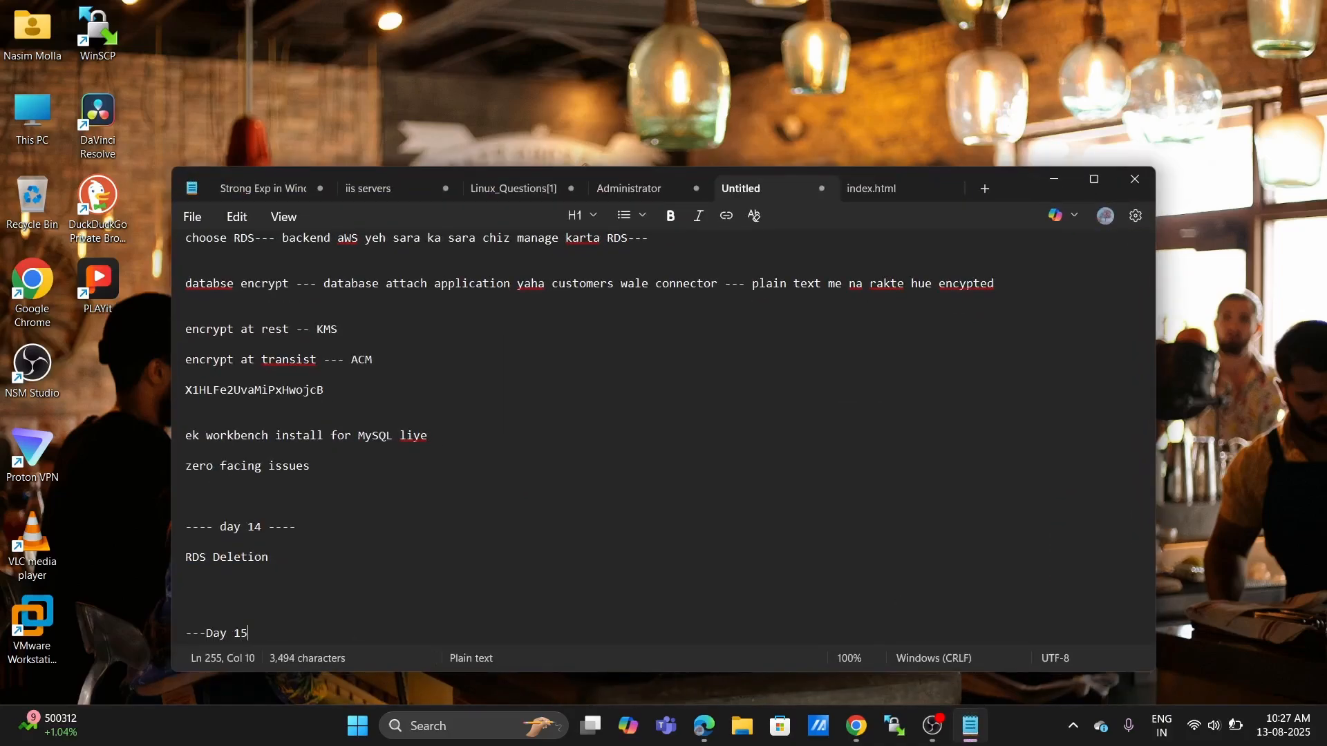
key("Return")
key("Return")
key("Return")
key("Return")
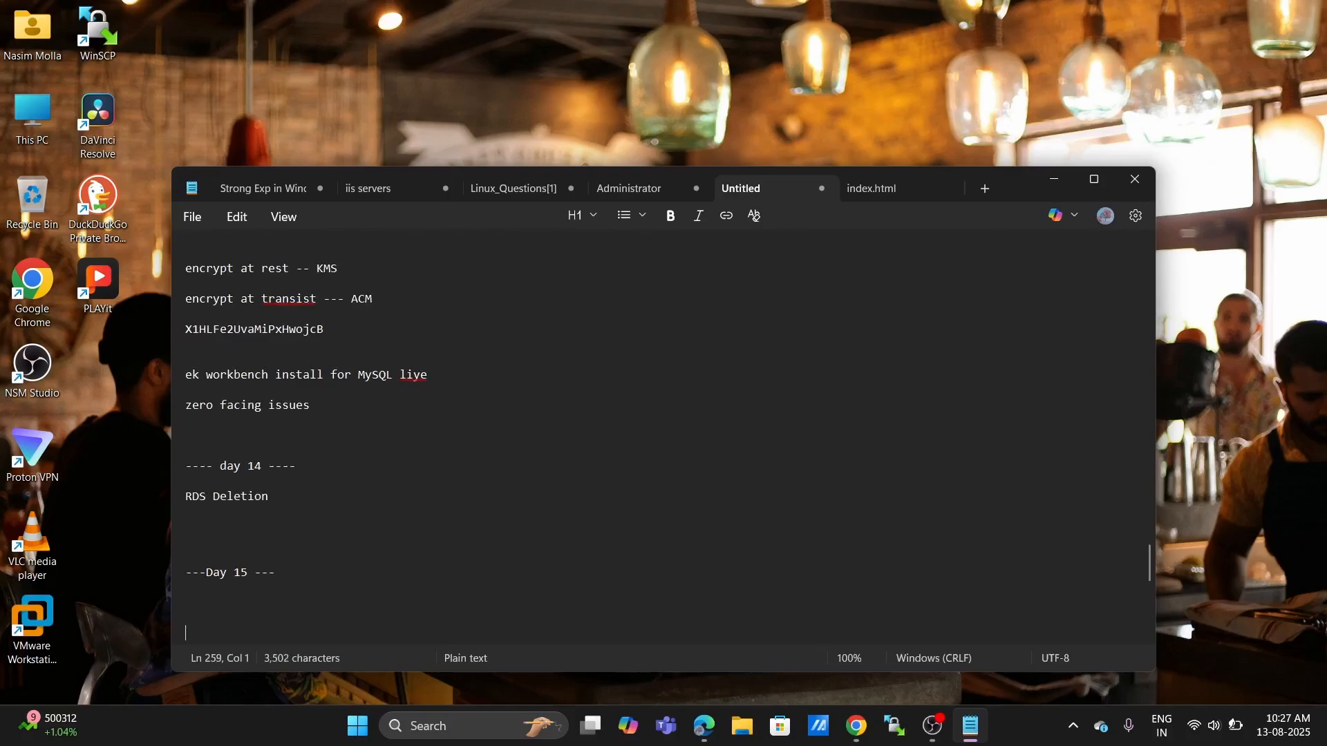
scroll(877, 584, "up", 2)
key("Return")
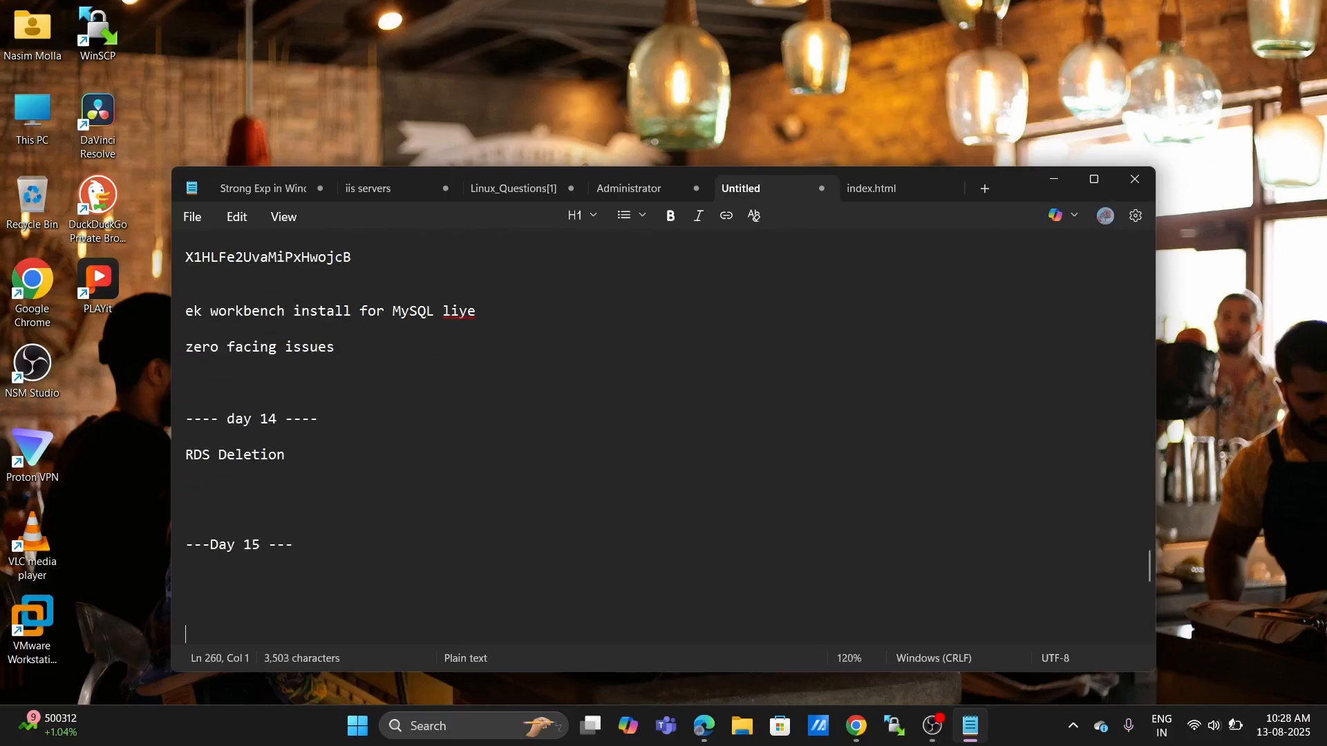
- Write "Ec2 instance ko kaise monitor with the help of aws services" under the Day 15 heading and enlarge the text view to 130%
key("Up")
type("E")
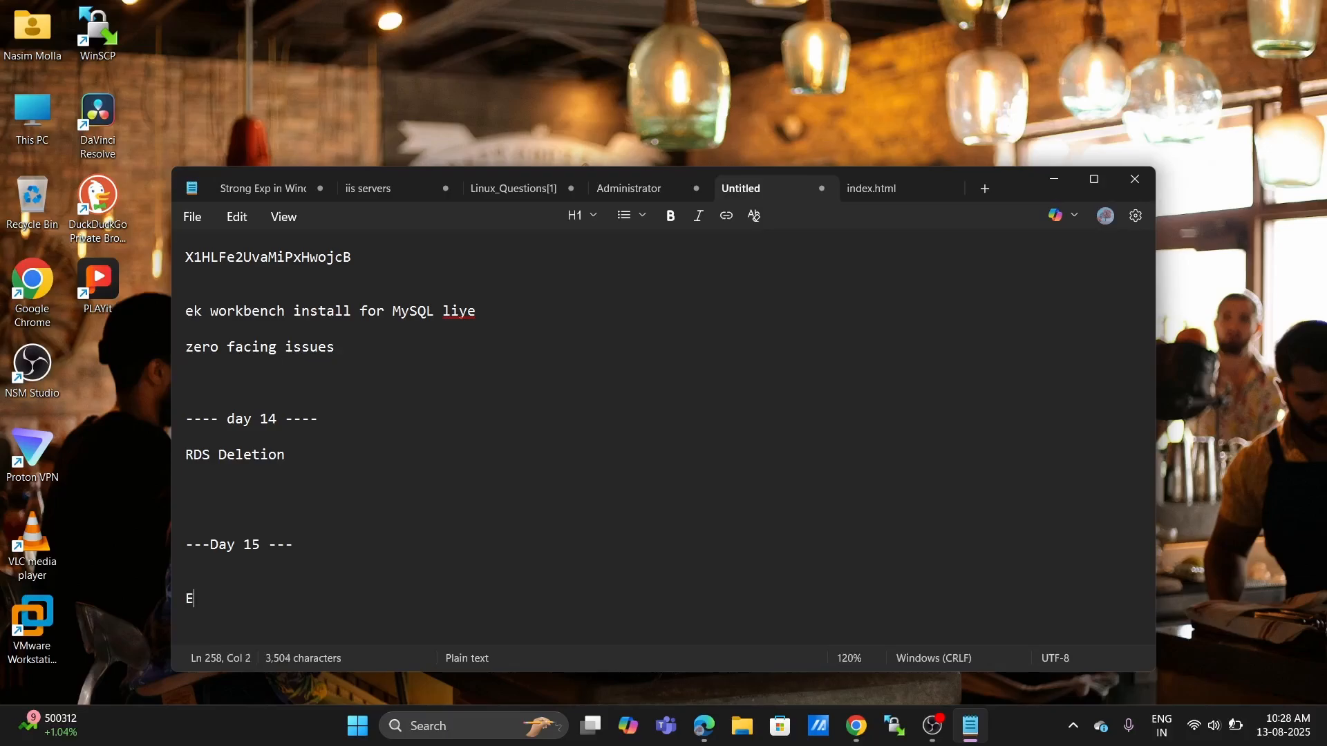
type("c2 instance ")
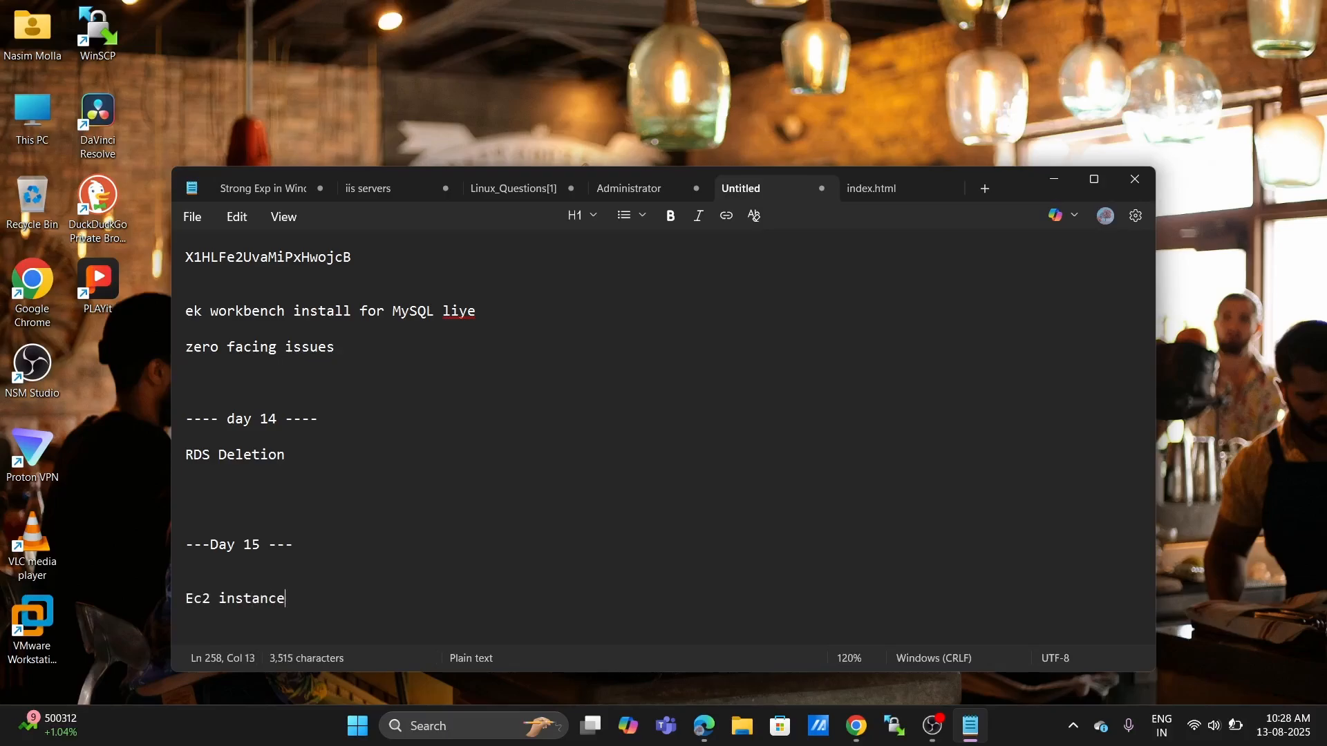
type("ko kaise monit")
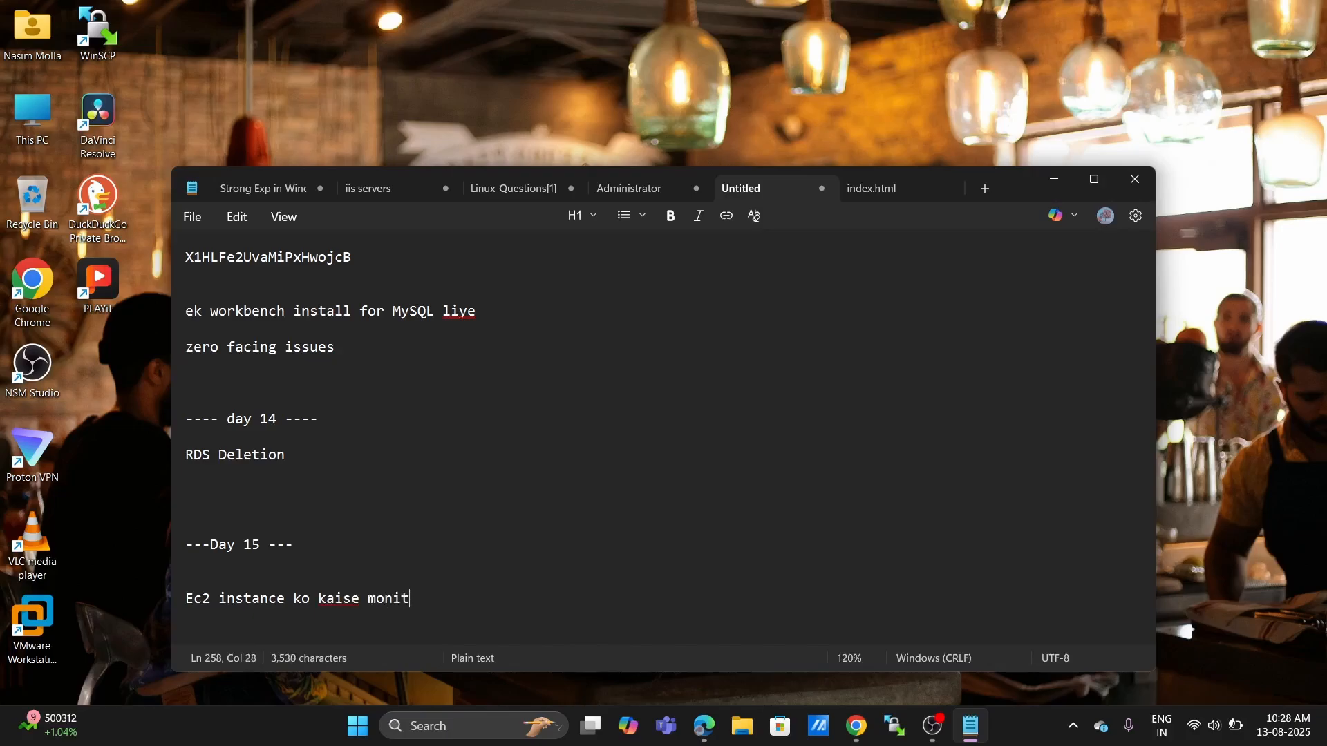
type("or with aws ser")
type("vices")
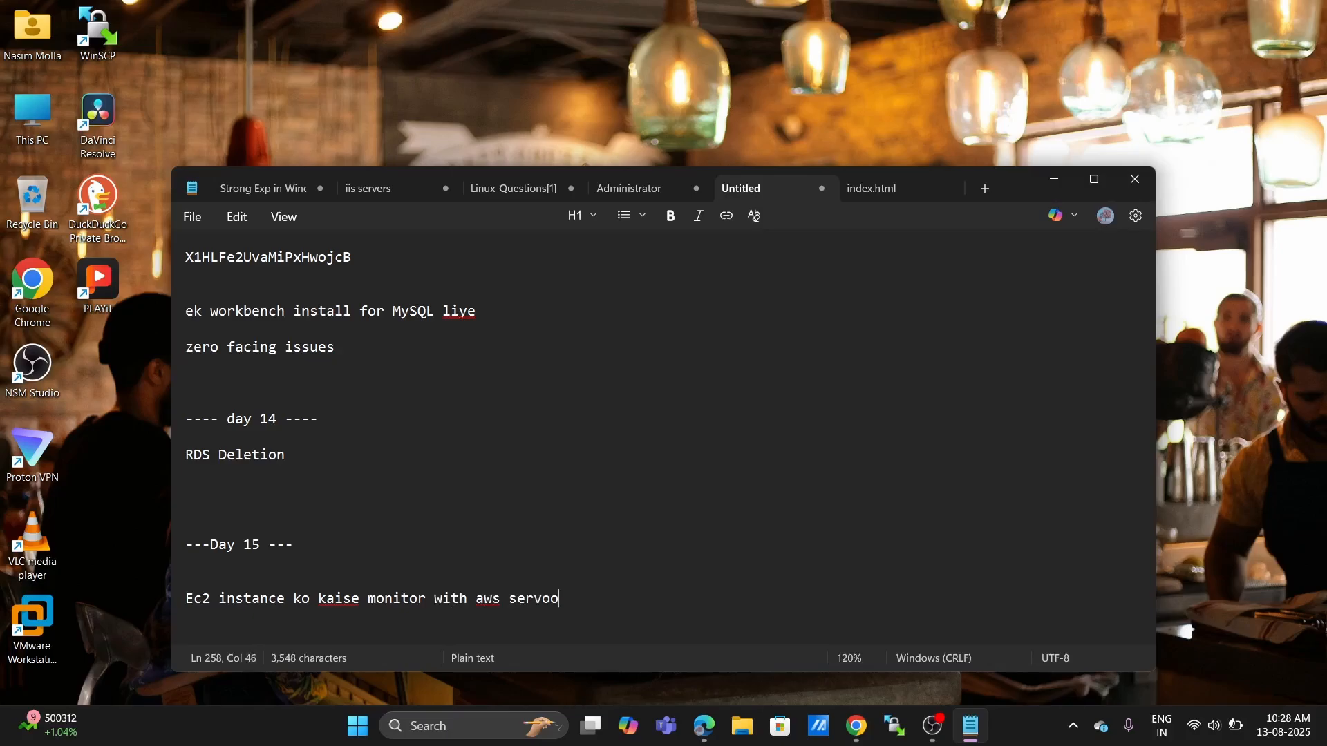
key("BackSpace")
key("BackSpace")
key("BackSpace")
key("BackSpace")
key("BackSpace")
key("BackSpace")
key("BackSpace")
key("BackSpace")
key("BackSpace")
key("BackSpace")
key("BackSpace")
key("BackSpace")
type("the help of aws services")
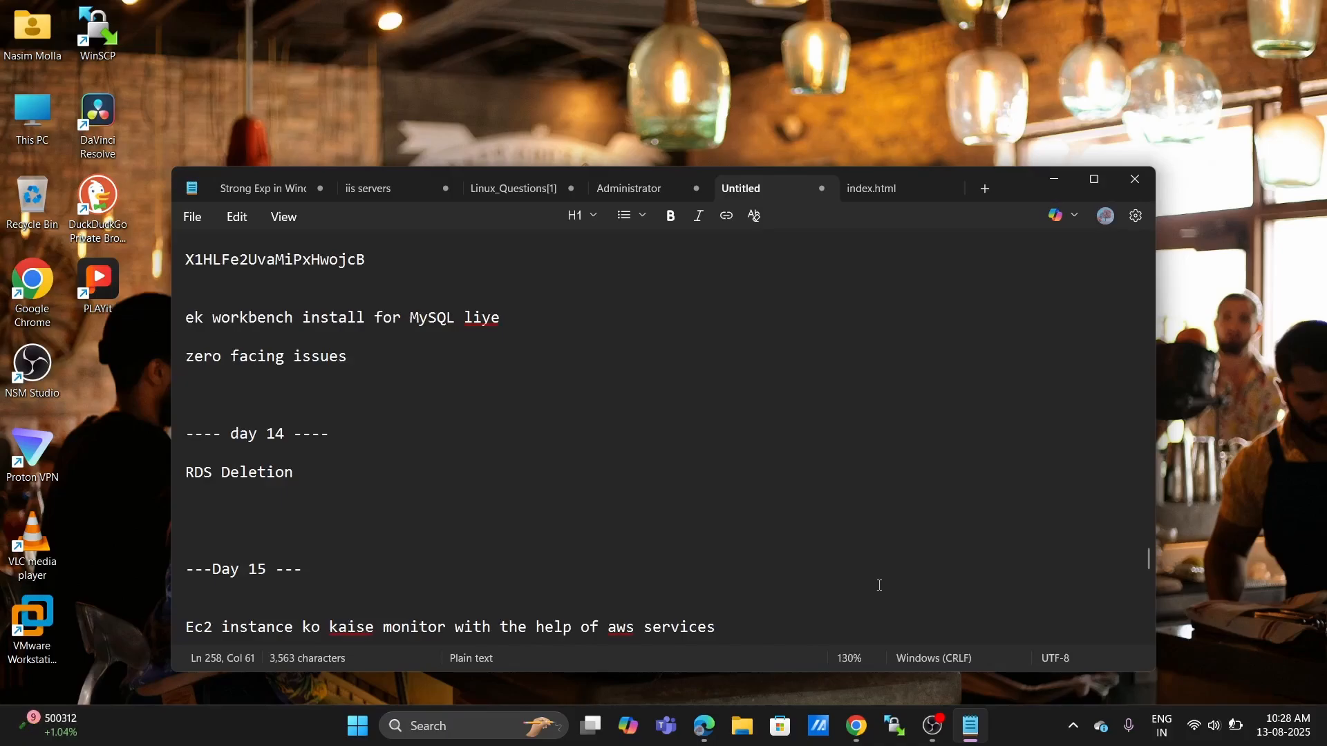
key("ctrl+plus")
- Maximize the notes window and add the line "production servers par 400 ec2 sabko sahi se monitor"
key("Return")
key("Return")
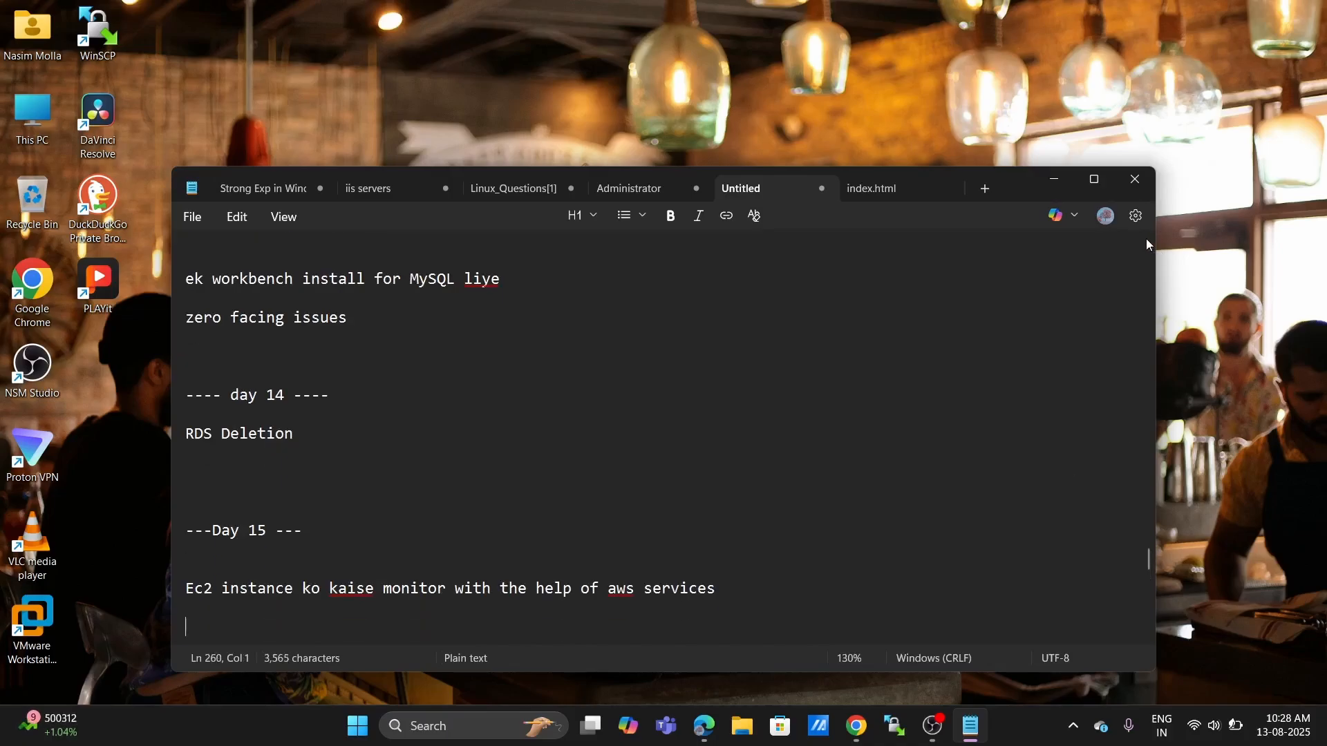
left_click(1095, 181)
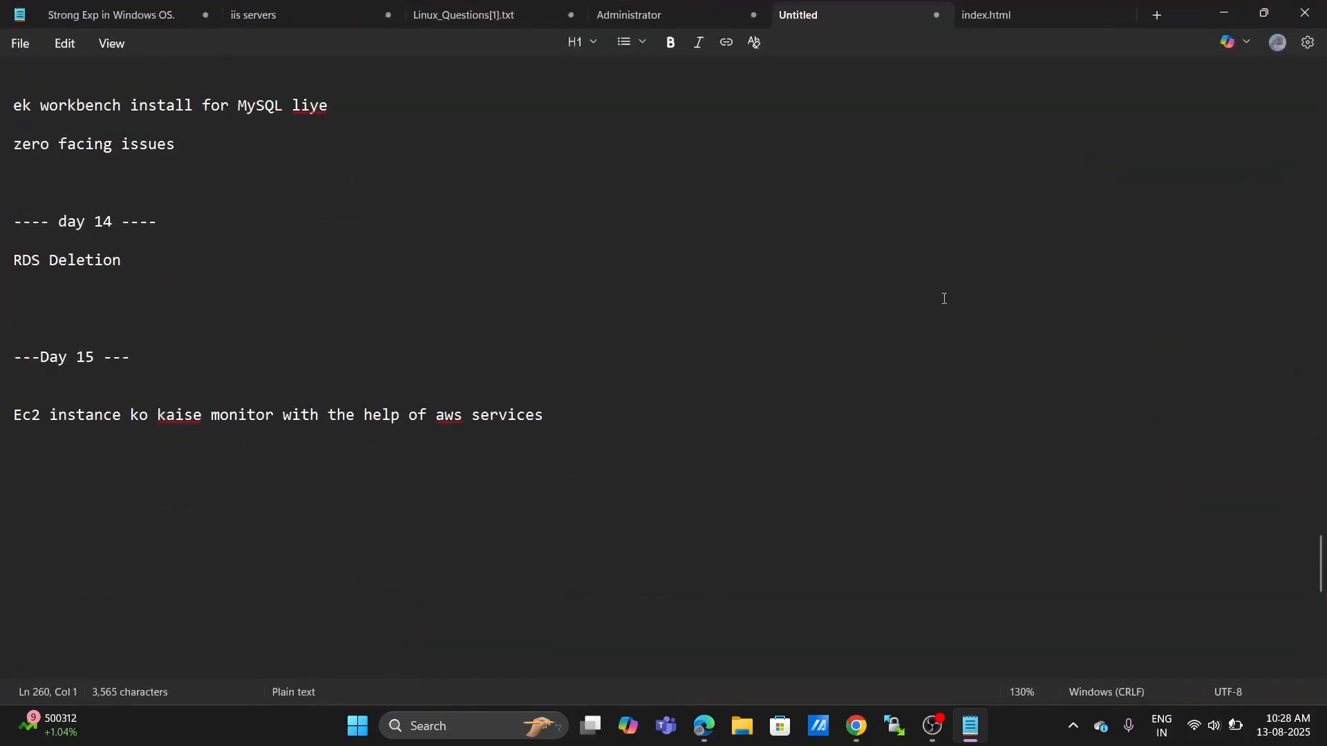
key("Return")
type("production s")
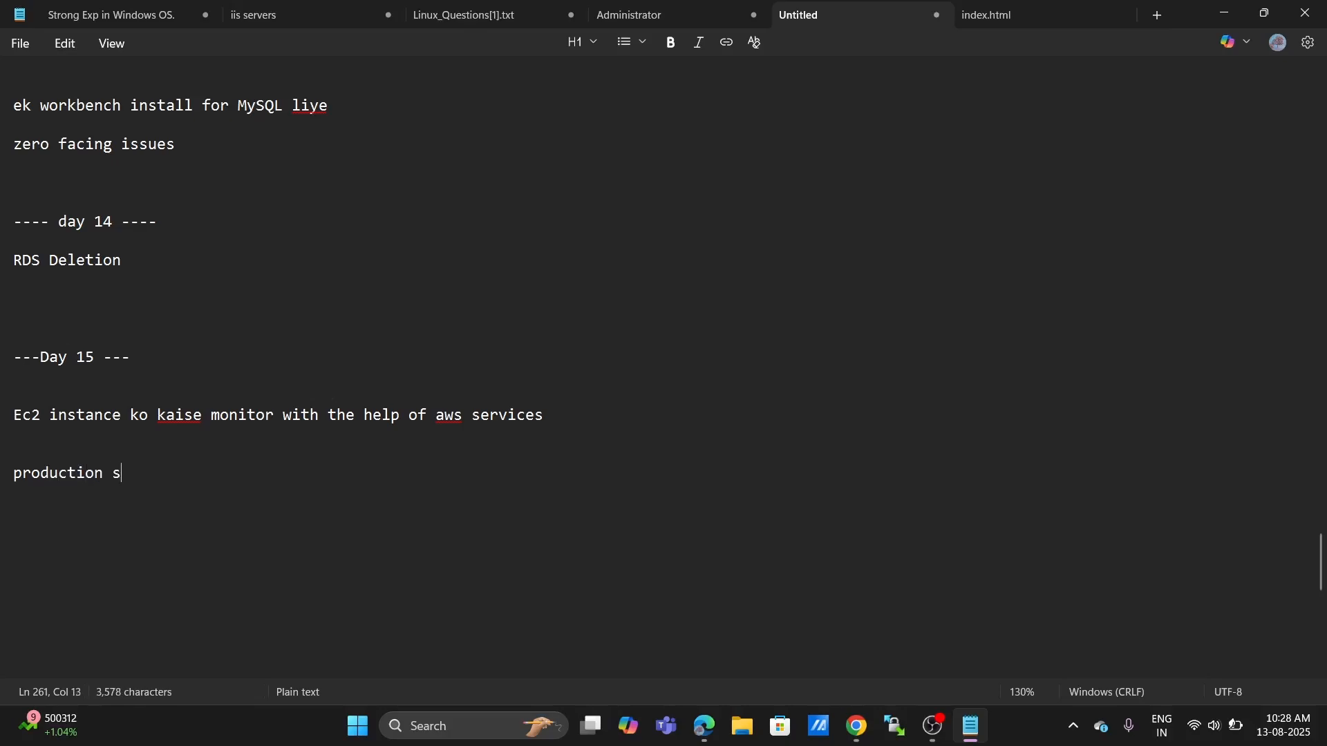
type("erveer")
key("BackSpace")
type("r")
key("BackSpace")
key("BackSpace")
type("rs par 400")
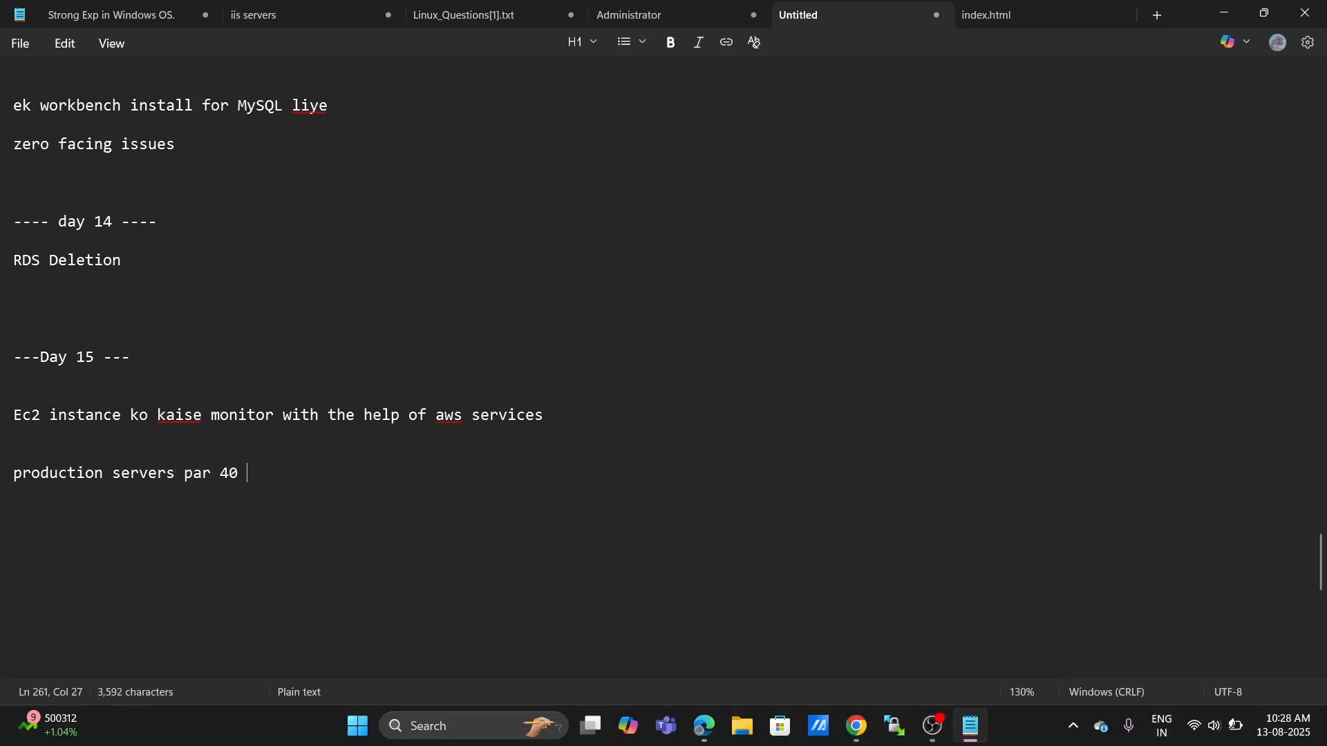
key("BackSpace")
type("0 ec2 ")
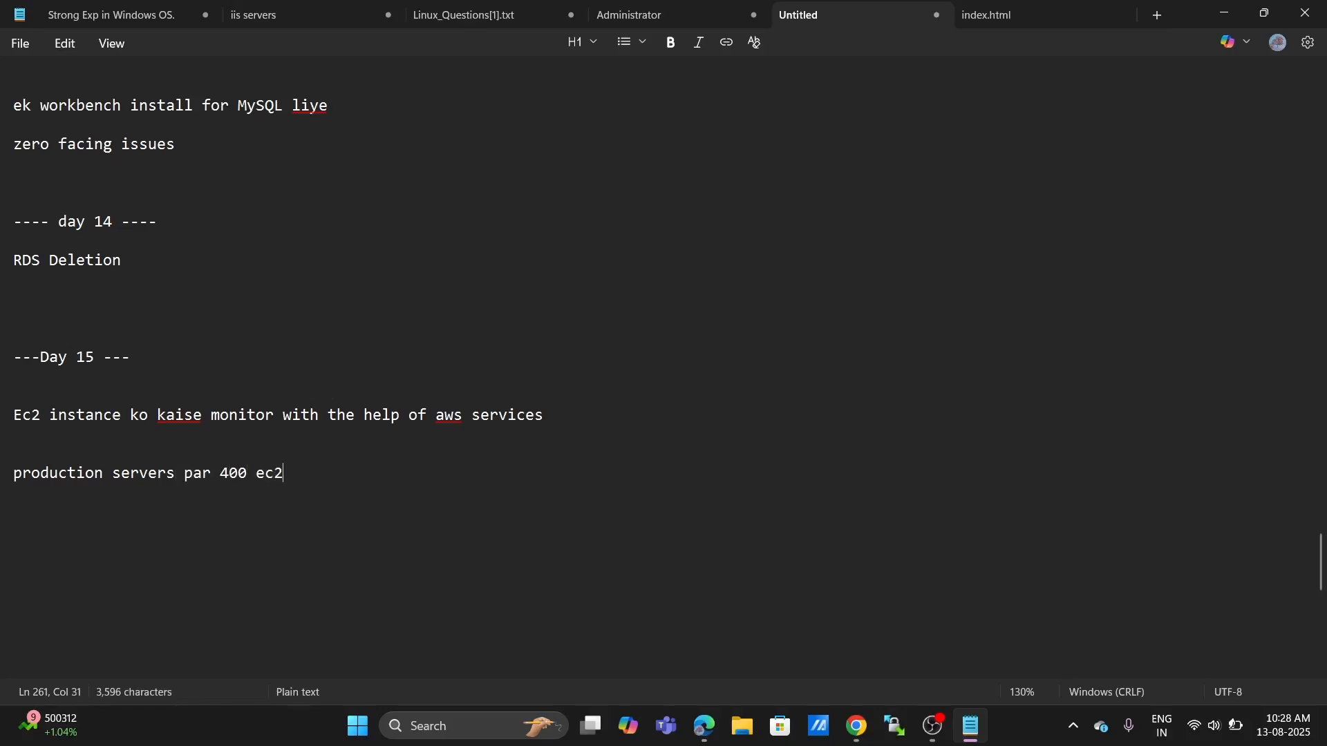
type("sabko sahi s")
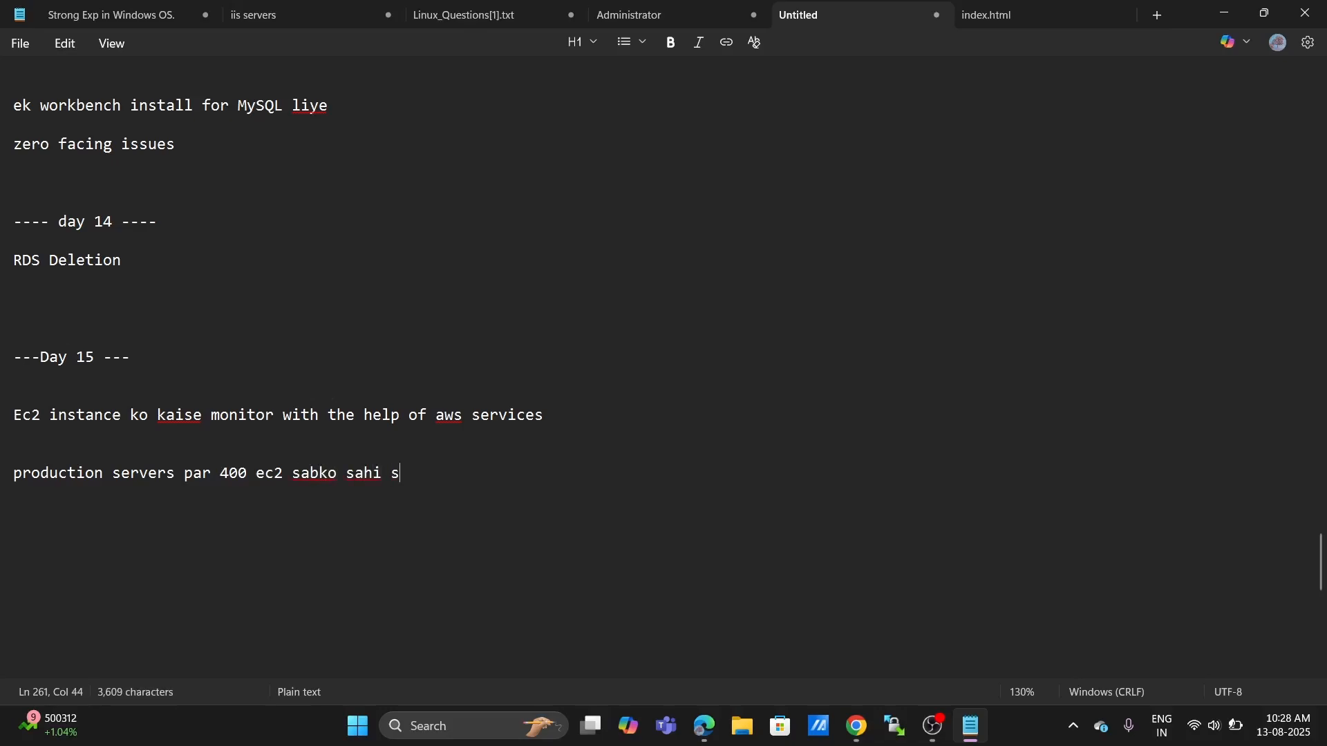
type("e monitor")
- Add the line "aws cloud watch kkar ke ek service atta hai jisse humpata cpu memory" below the production servers note
key("Return")
key("Return")
key("Return")
type("aws")
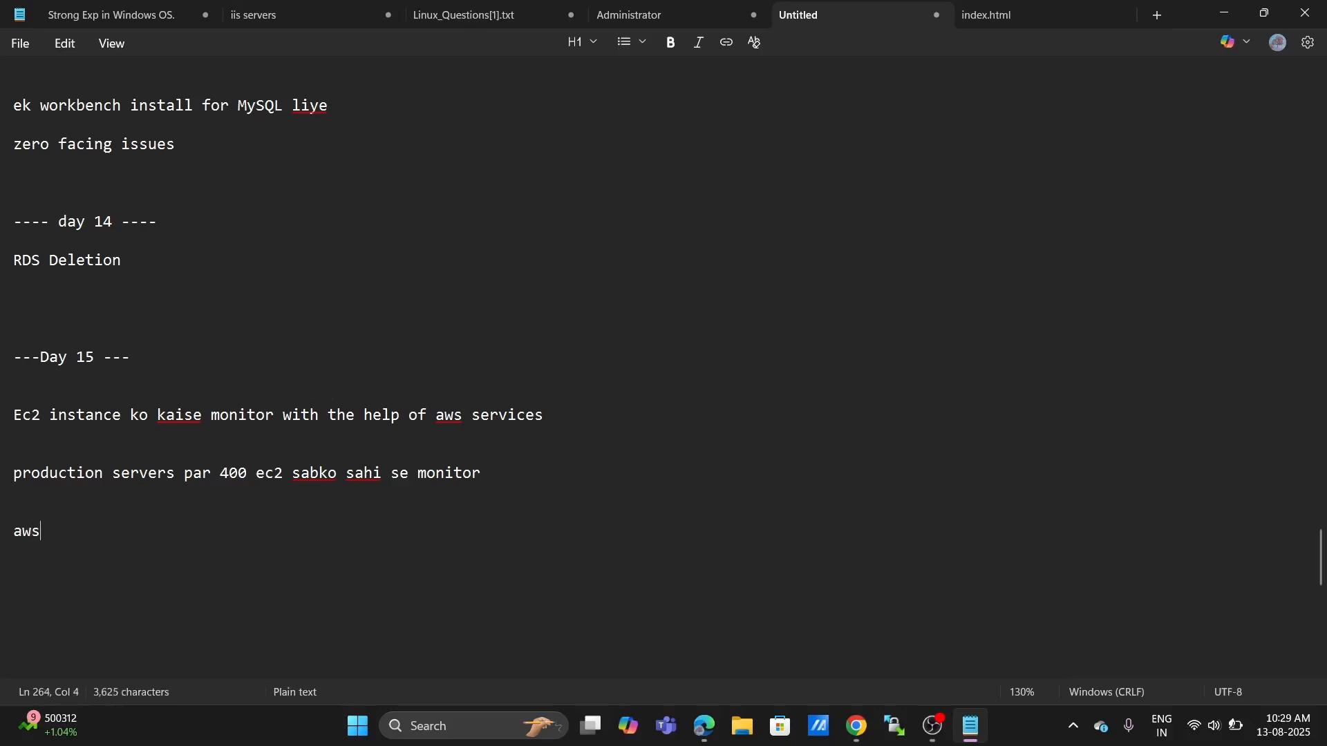
type(" cloude")
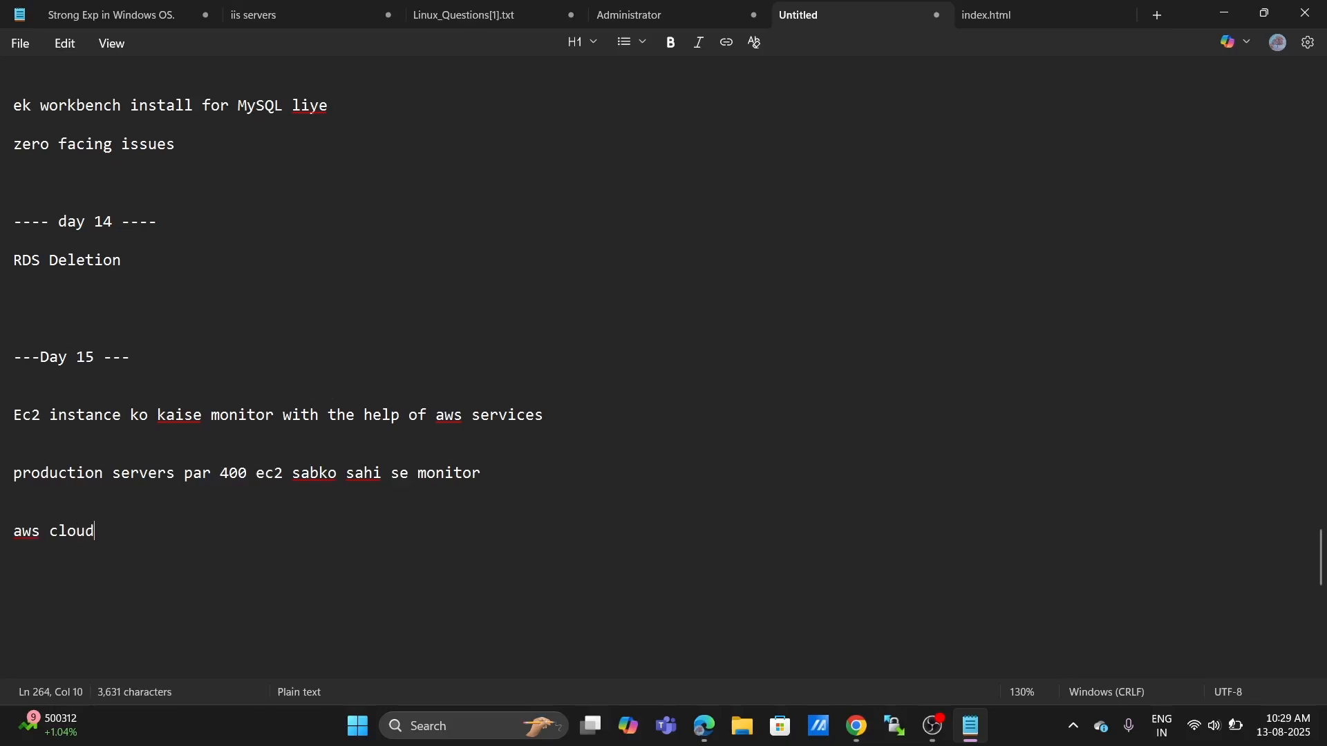
key("BackSpace")
key("BackSpace")
type("watch kkar")
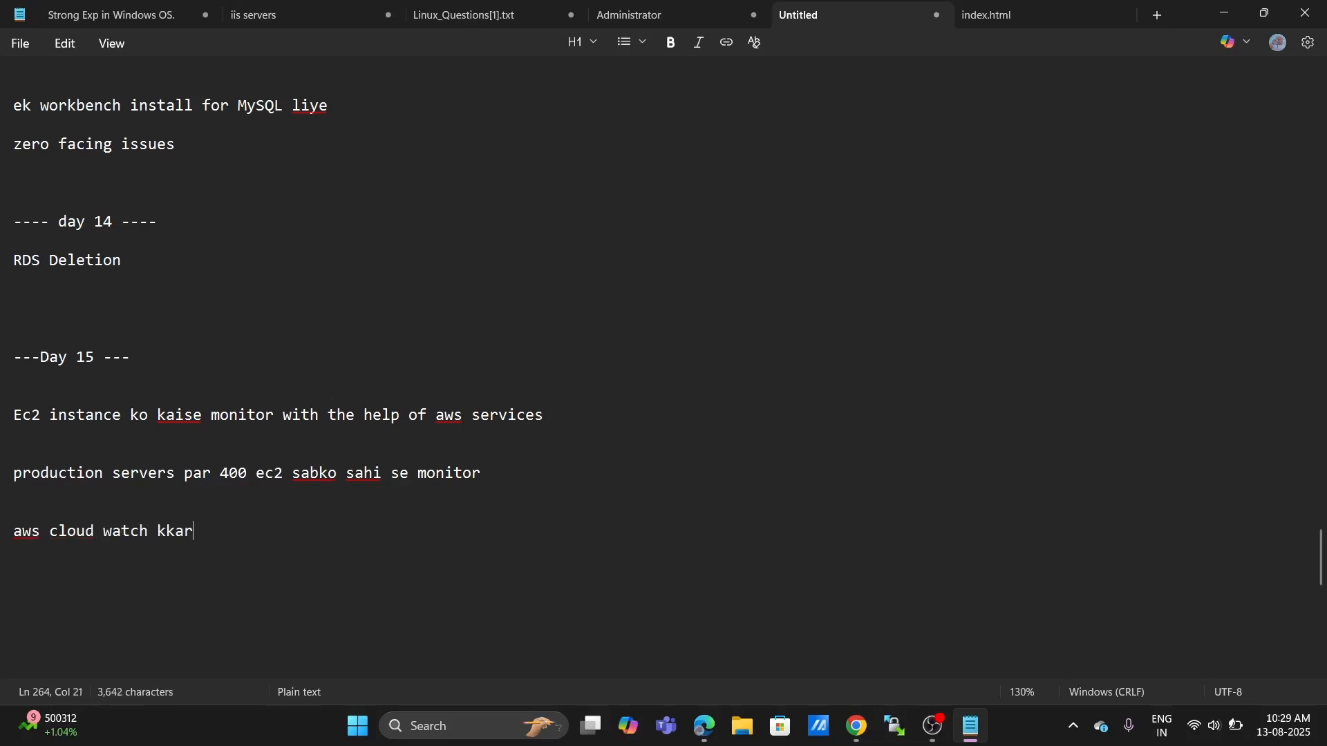
type(" ke ek service atta ha")
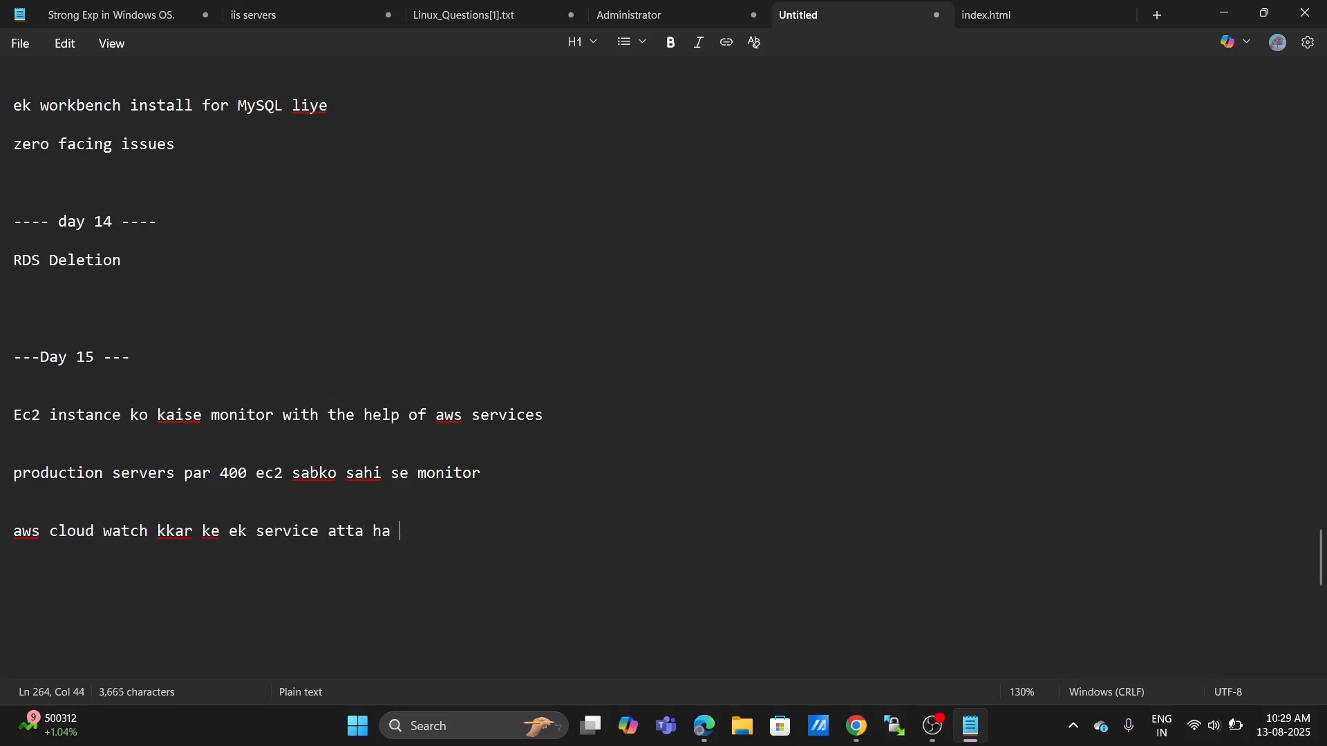
type("i jisse ")
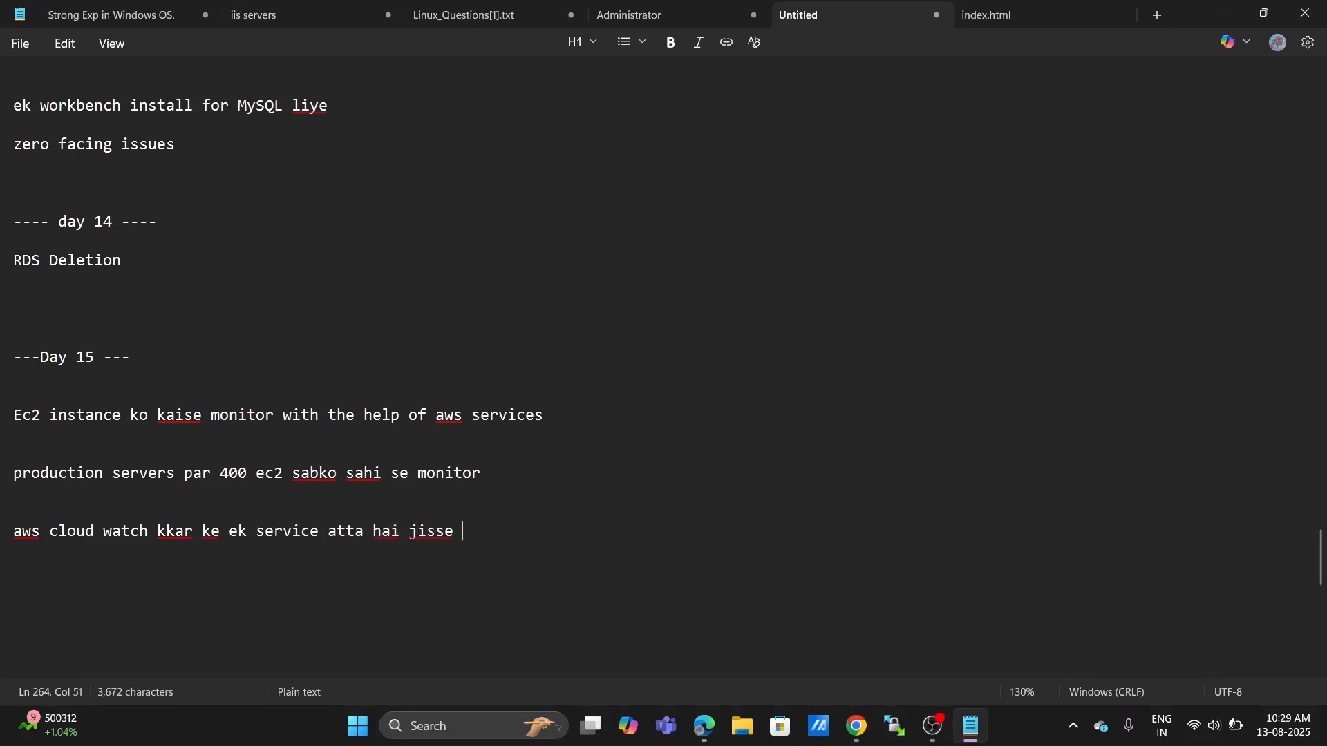
type("hum (a")
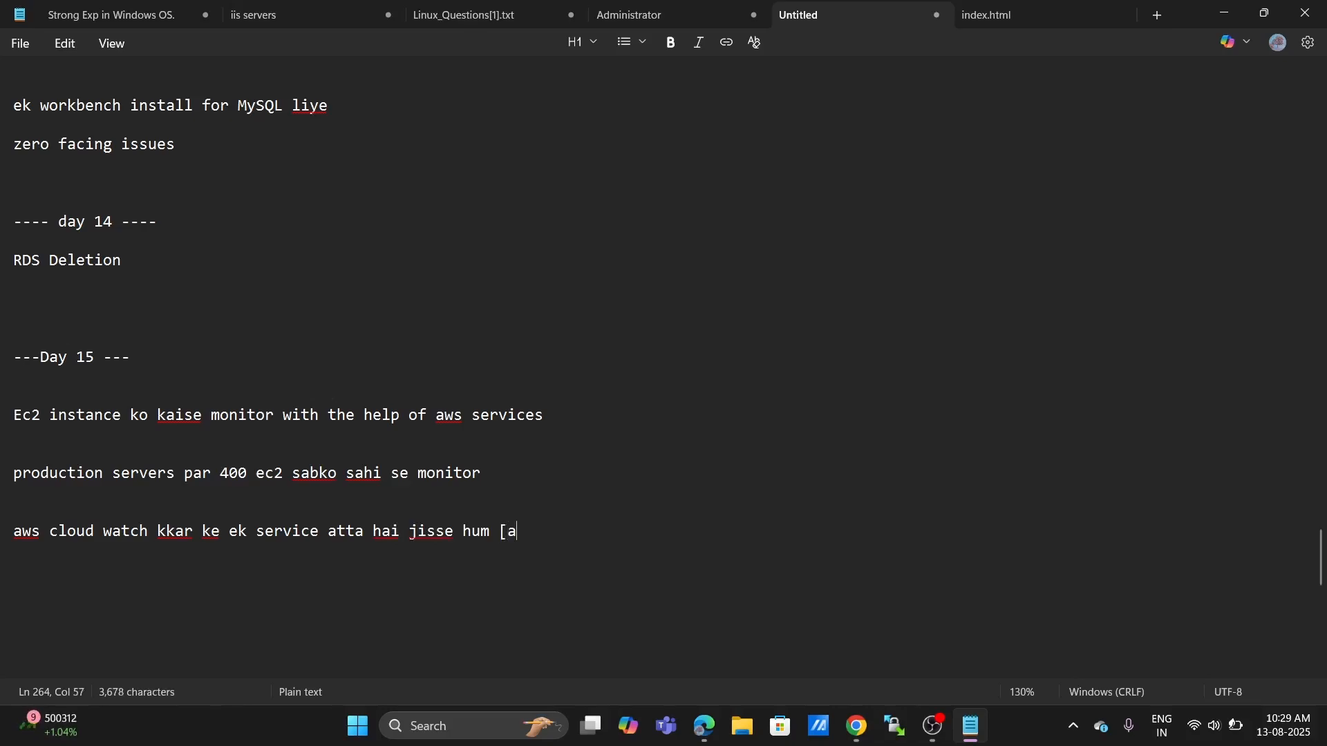
key("BackSpace")
key("BackSpace")
key("BackSpace")
type("pata cpu memo")
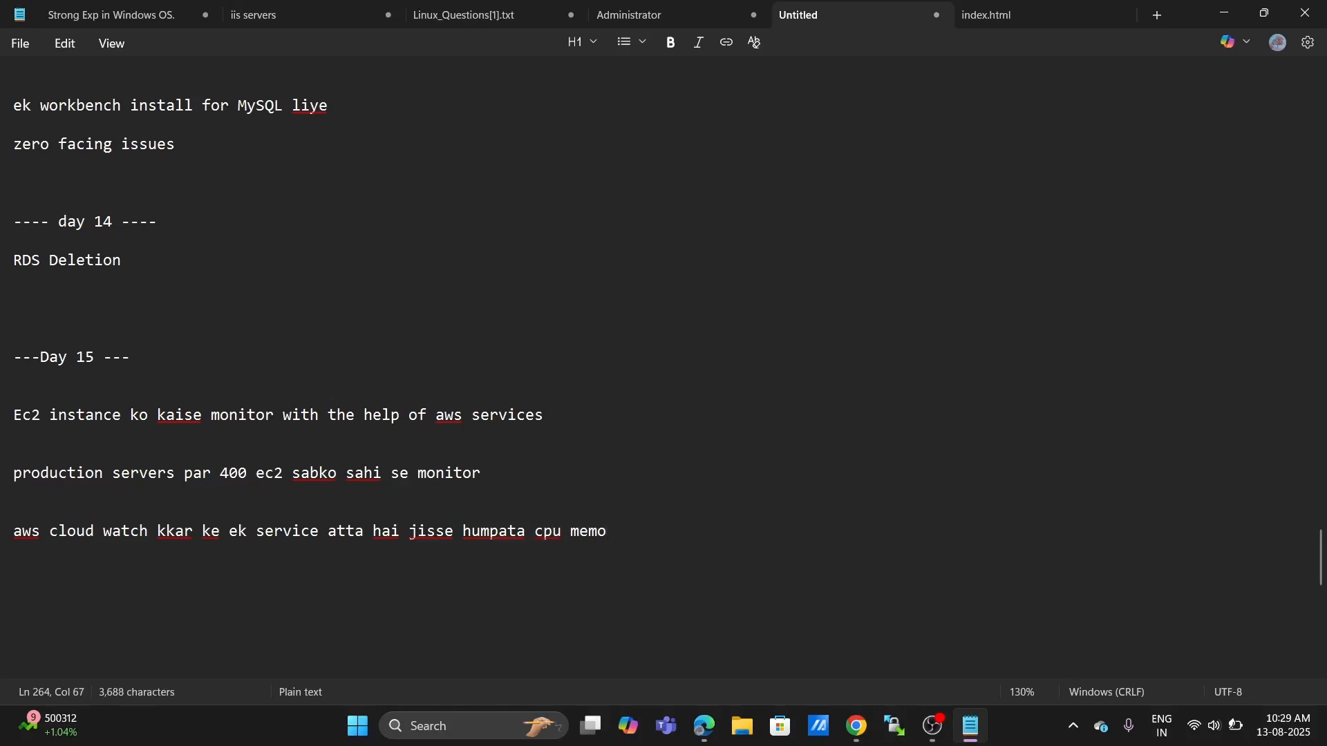
type("ry")
- Add the line "400 instances kisi ka bhi cpu 90% reach" below the cloud watch note
key("Return")
key("Return")
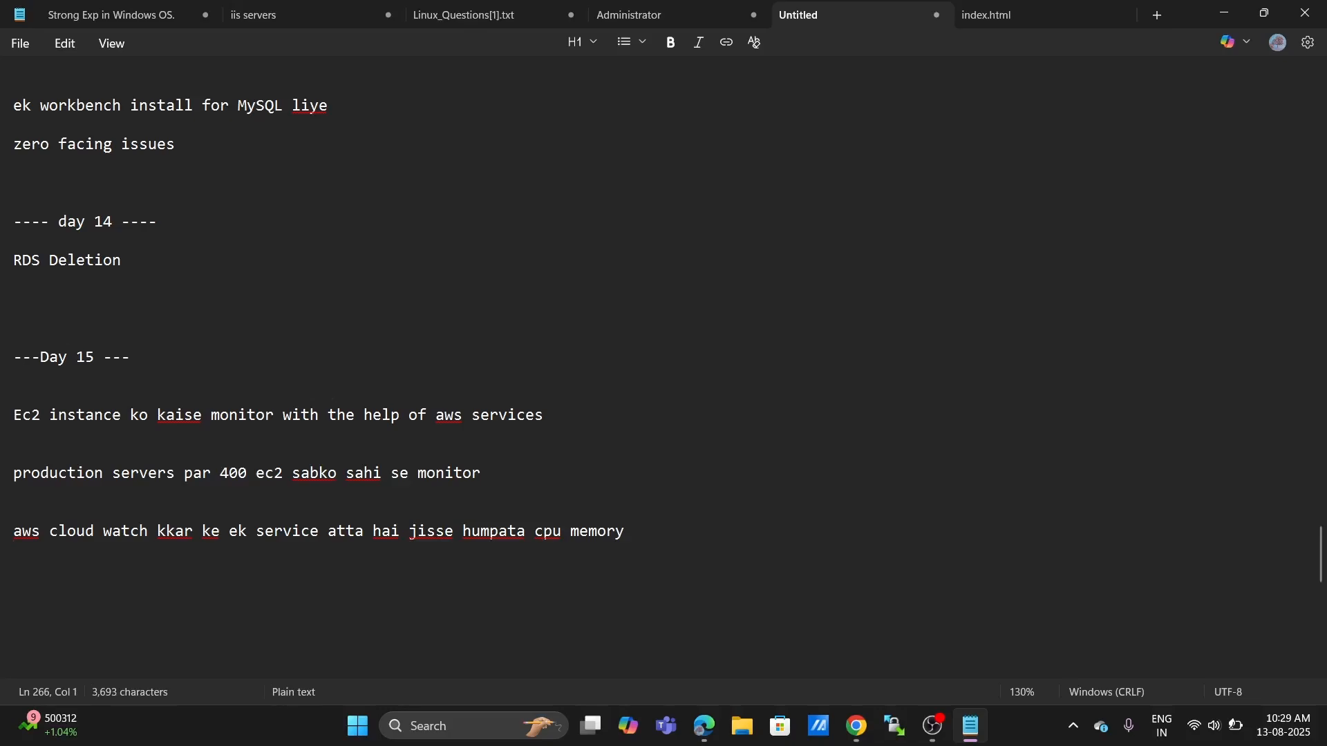
type("400")
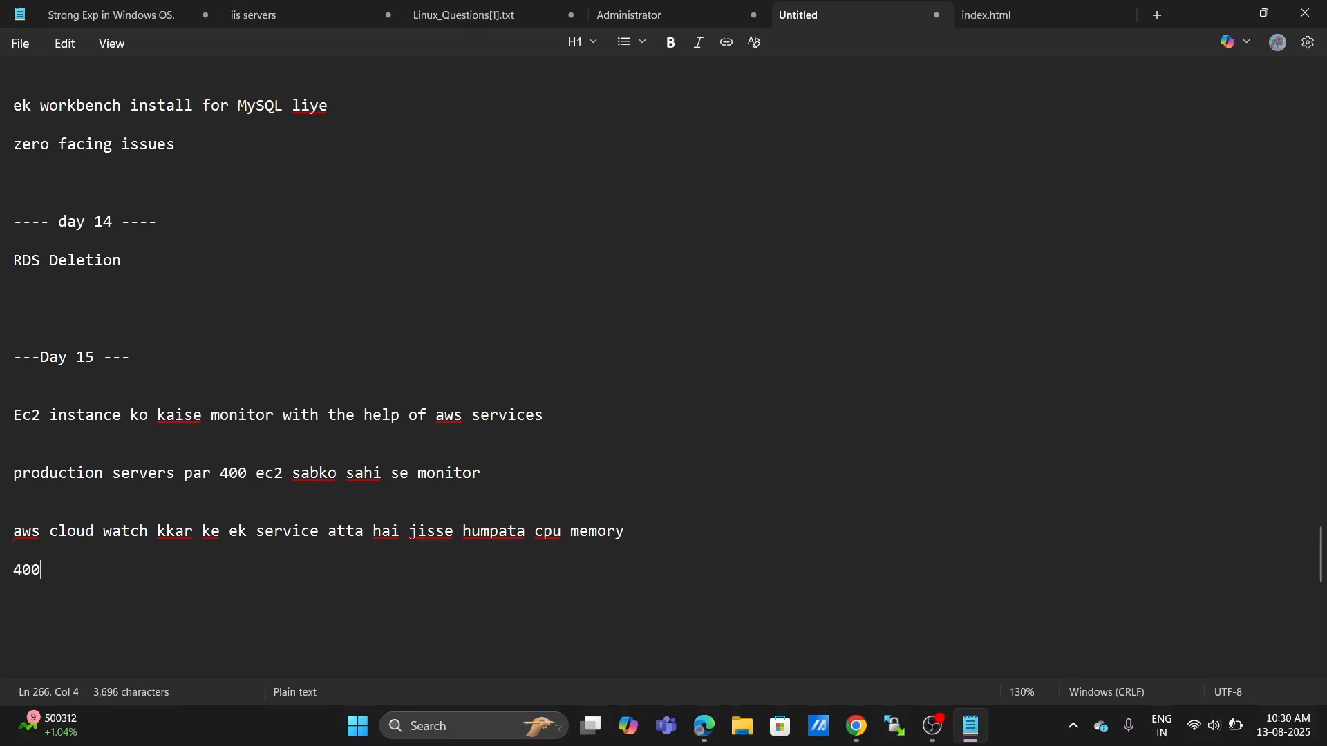
type(" instance")
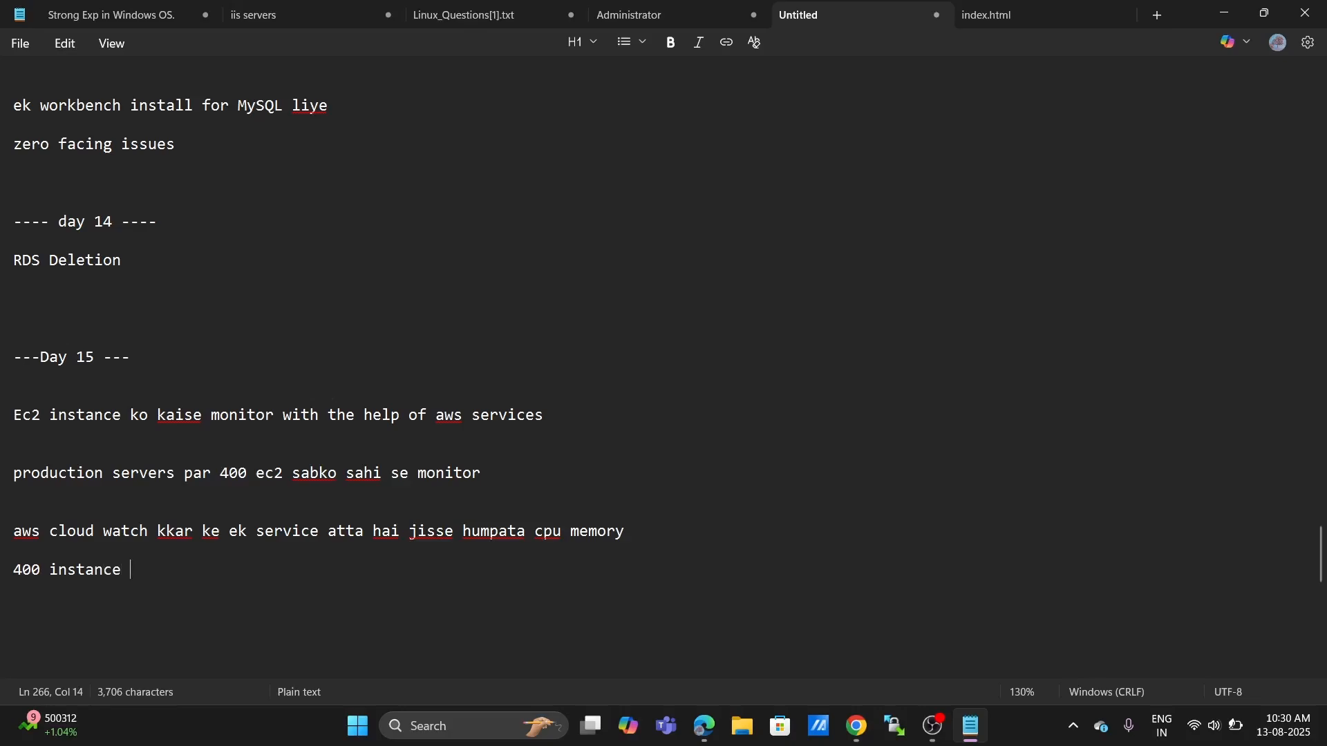
key("BackSpace")
key("BackSpace")
type("es kisi ka bhi")
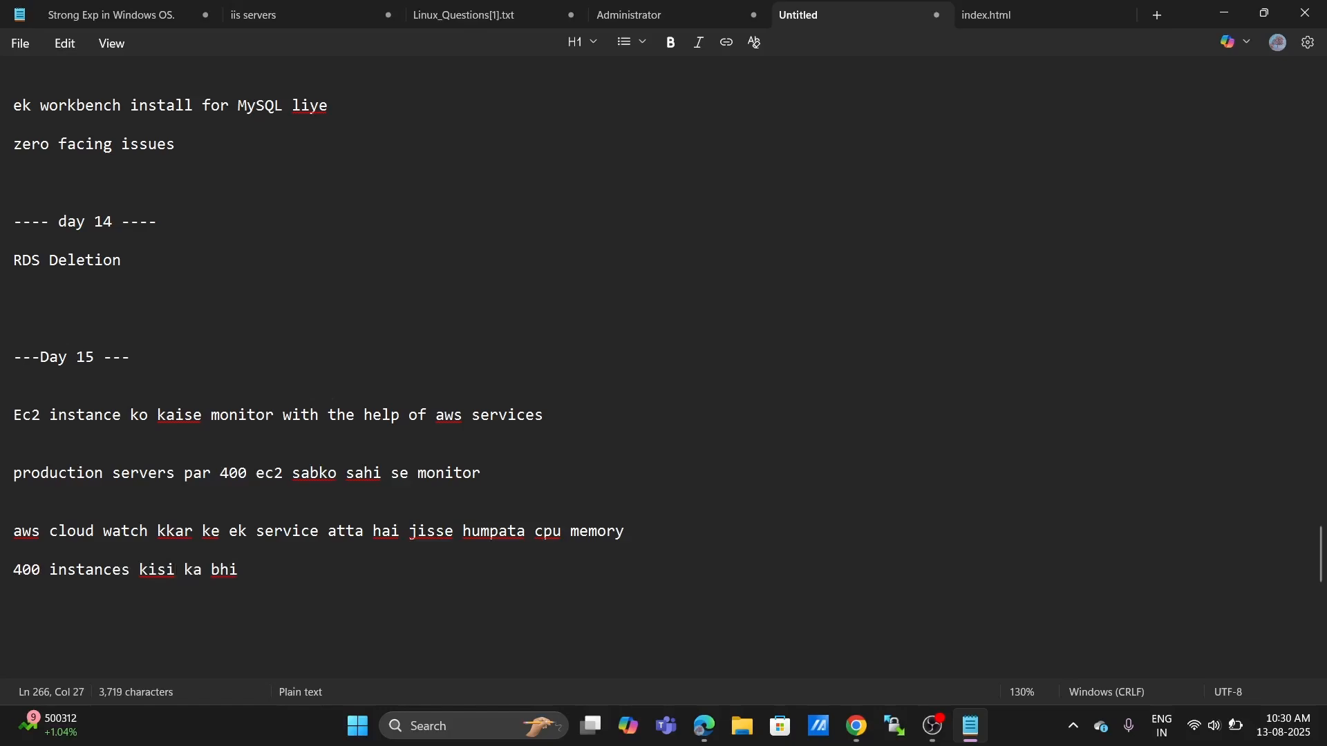
type(" cpu 80")
key("BackSpace")
key("BackSpace")
type("90%")
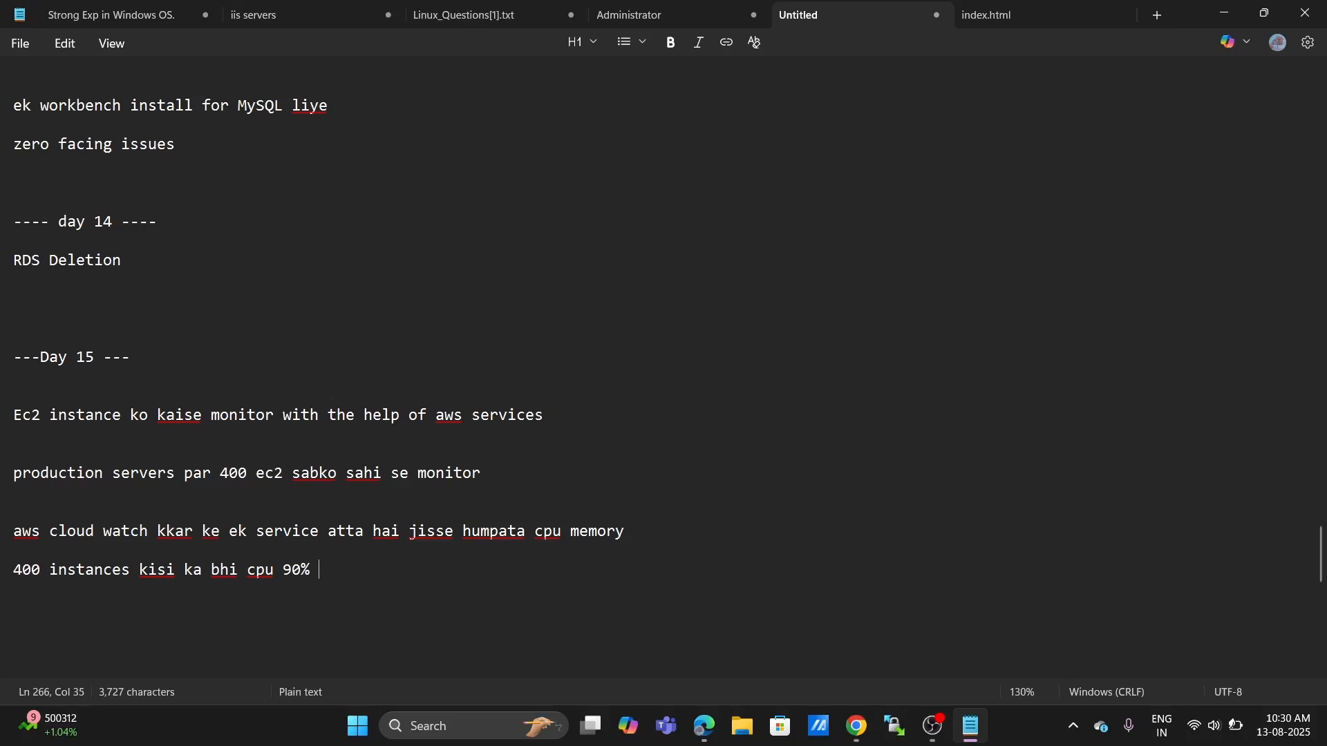
type("ee")
key("BackSpace")
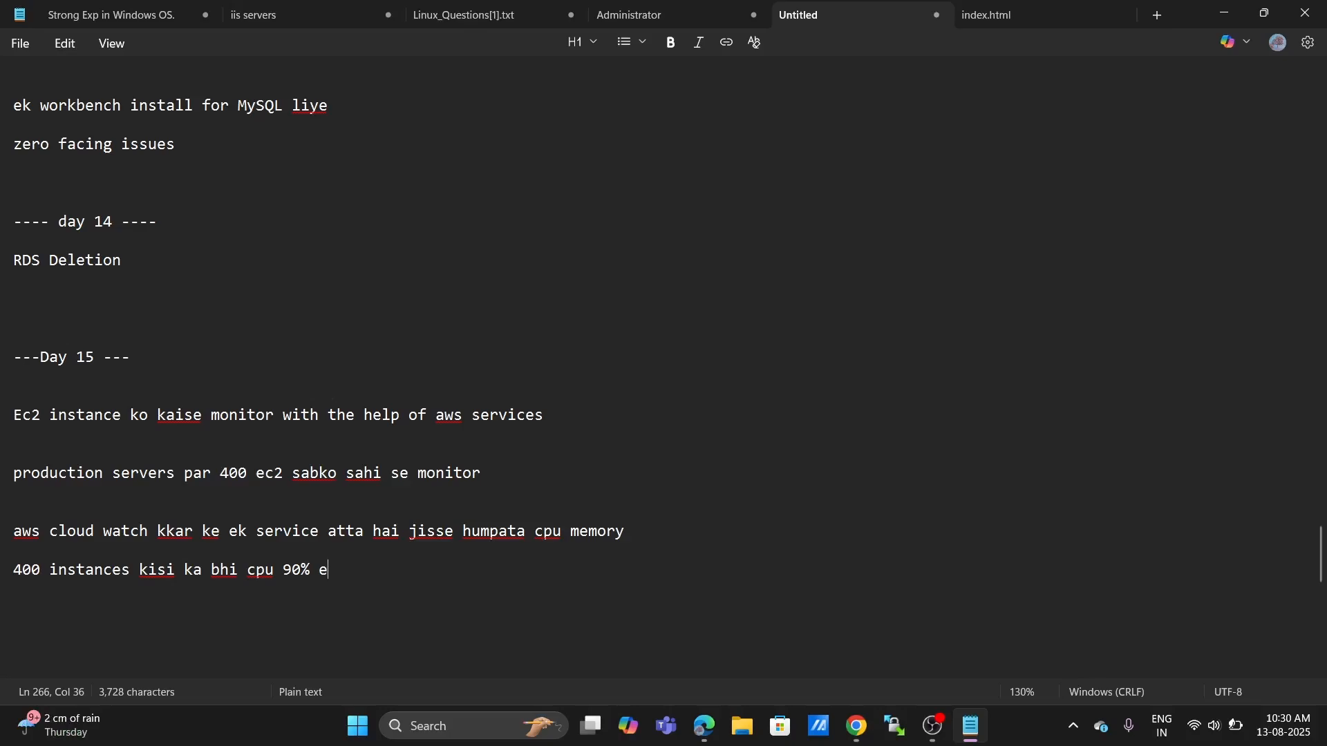
key("BackSpace")
type("reach")
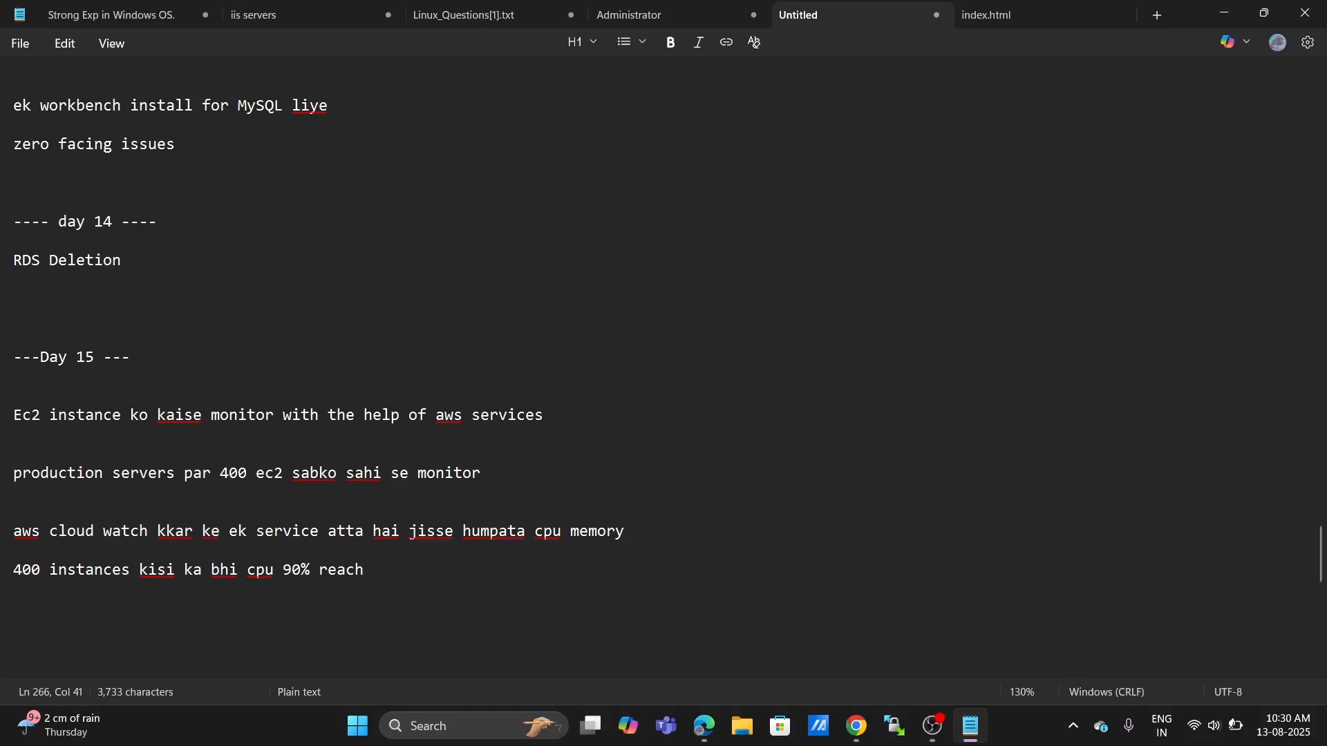
type("c")
key("BackSpace")
type("d")
key("BackSpace")
key("BackSpace")
- Switch to the AWS EC2 console in Chrome, start launching a new instance and enter "v" as its name
left_click(857, 726)
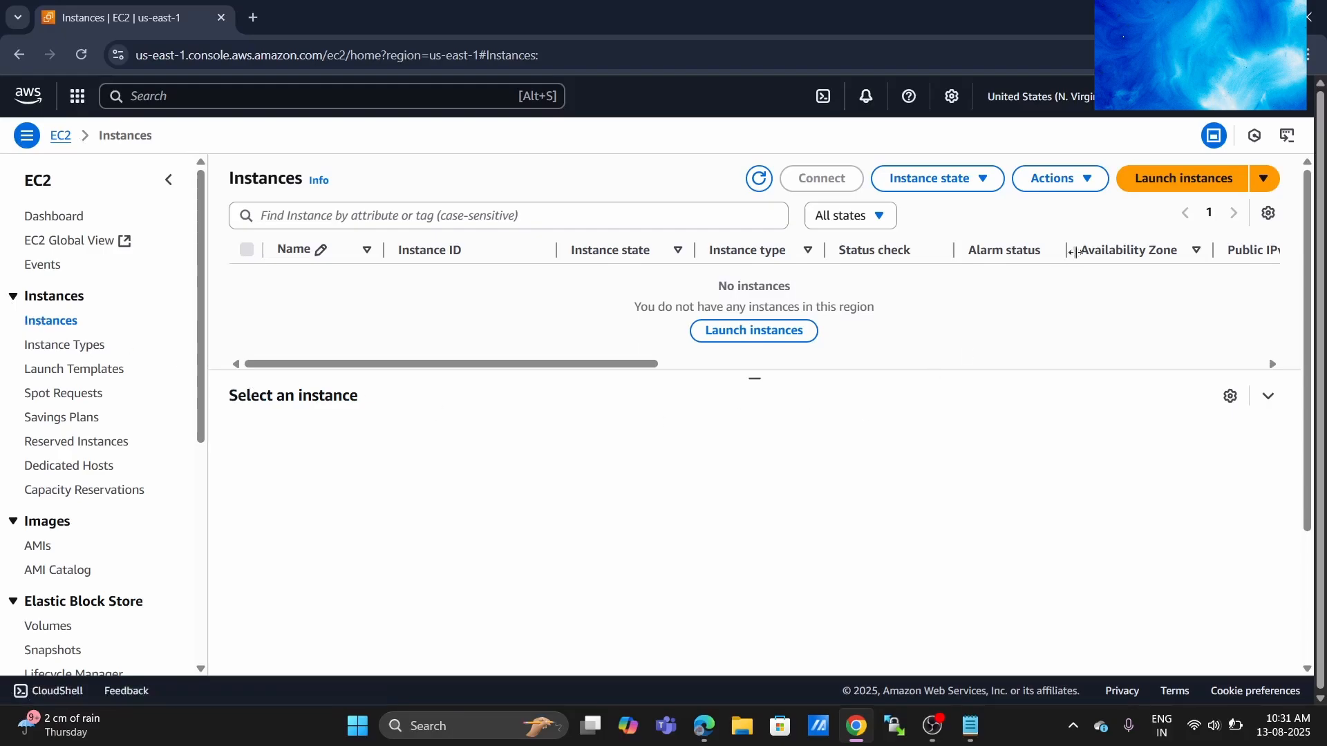
left_click(1142, 196)
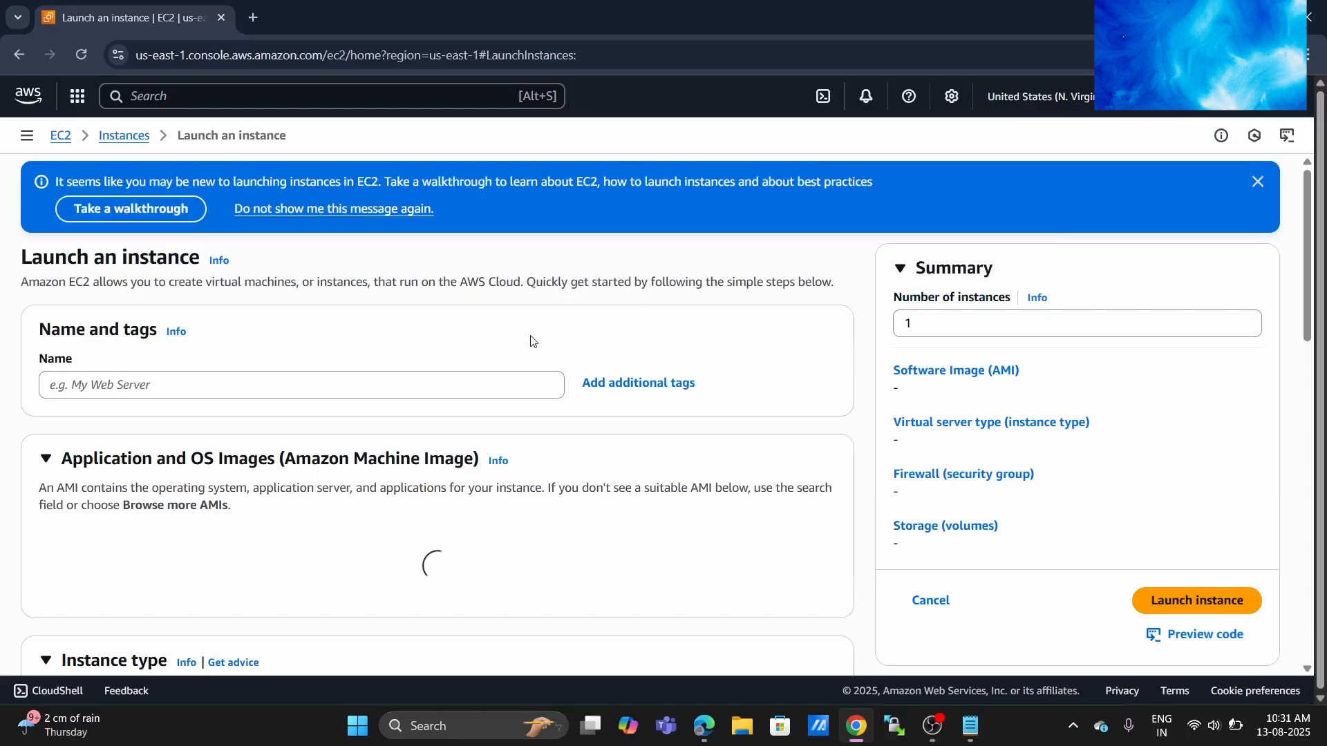
left_click(466, 380)
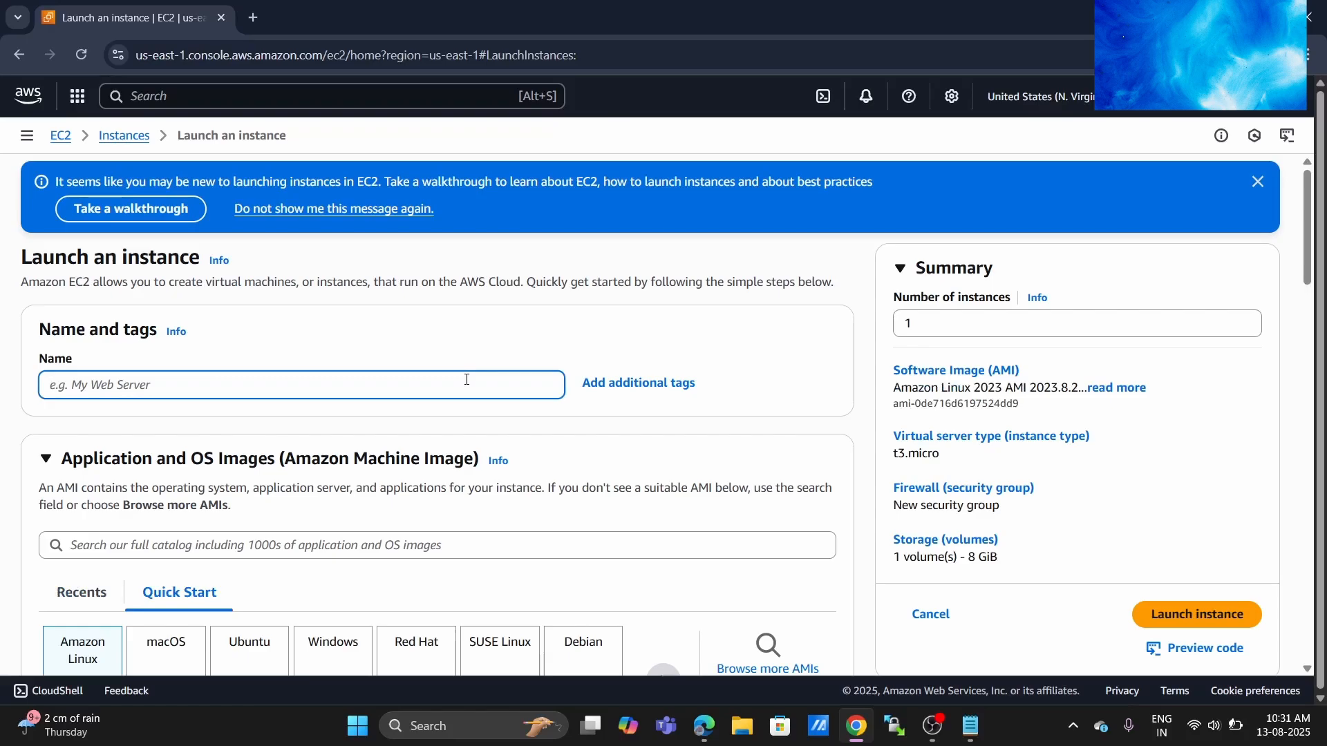
type("te")
key("BackSpace")
key("BackSpace")
type("v")
- Choose key2 as the login key pair for the new instance
scroll(607, 438, "down", 5)
scroll(665, 527, "down", 6)
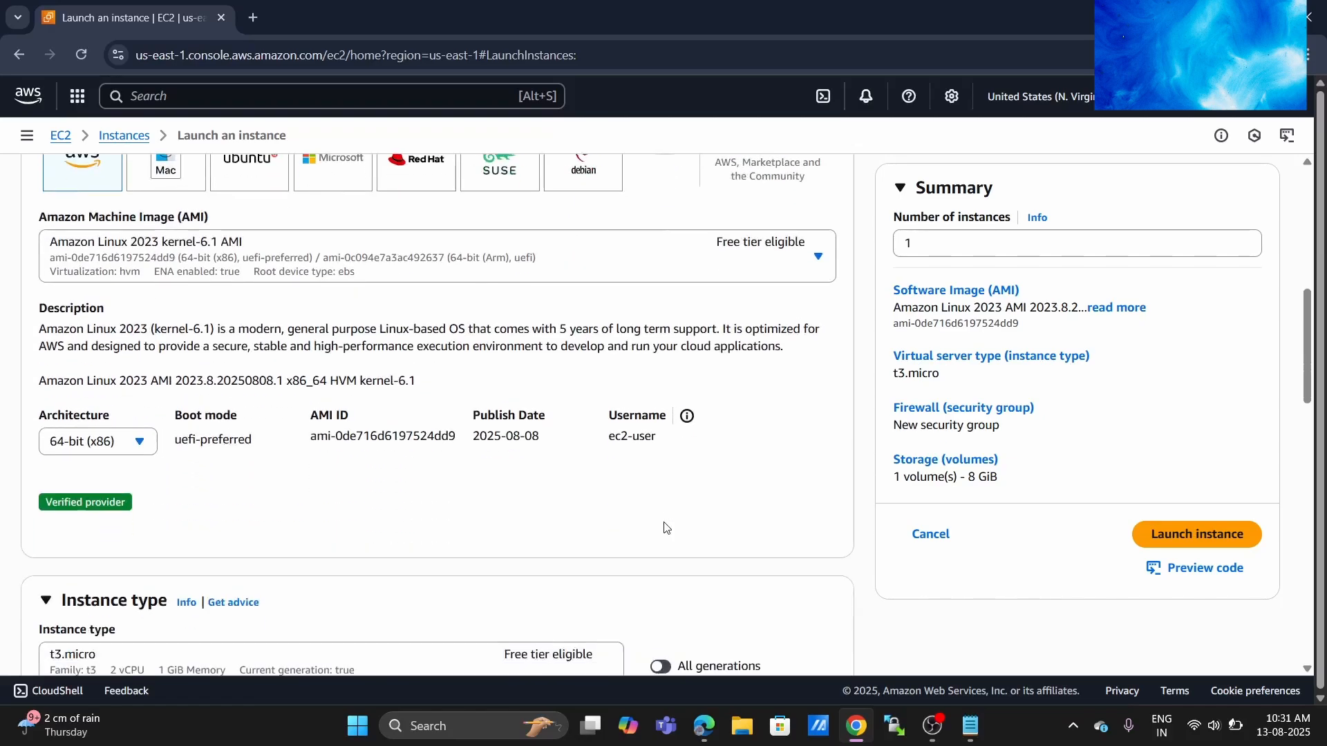
scroll(664, 527, "down", 2)
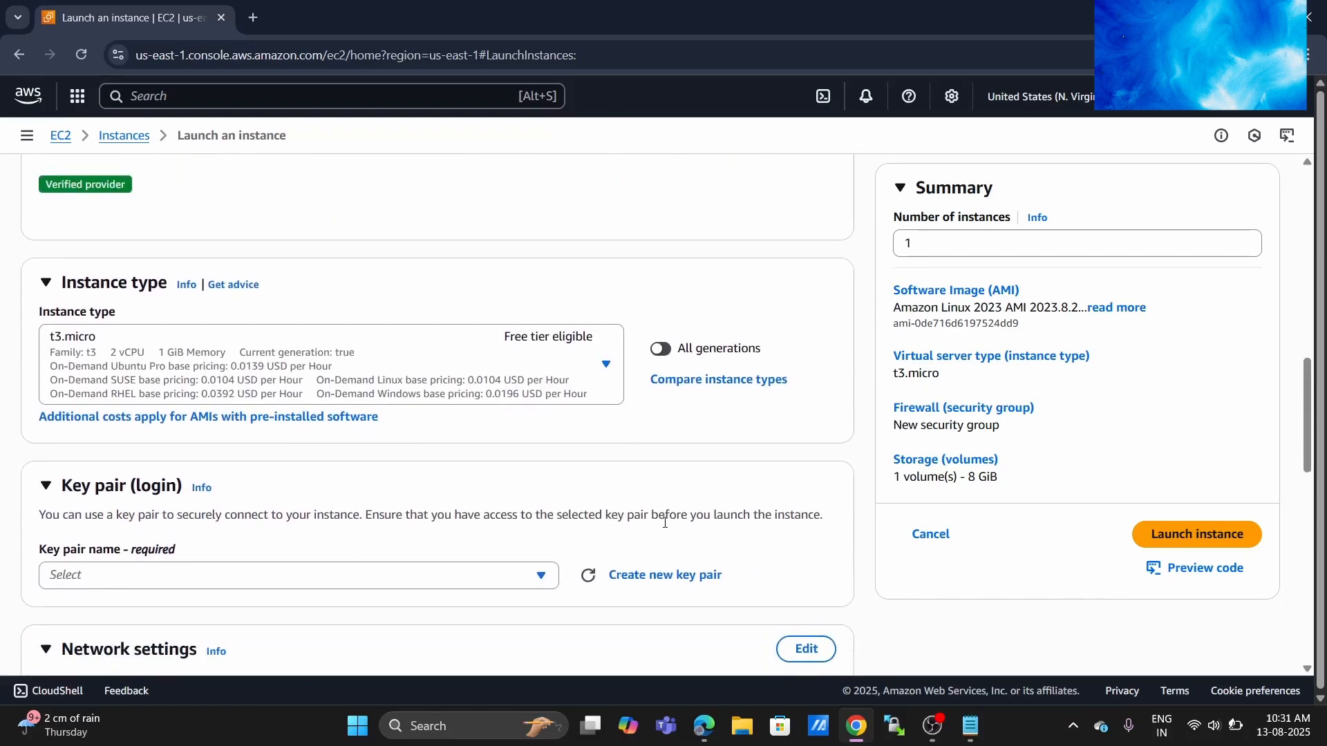
scroll(665, 527, "down", 3)
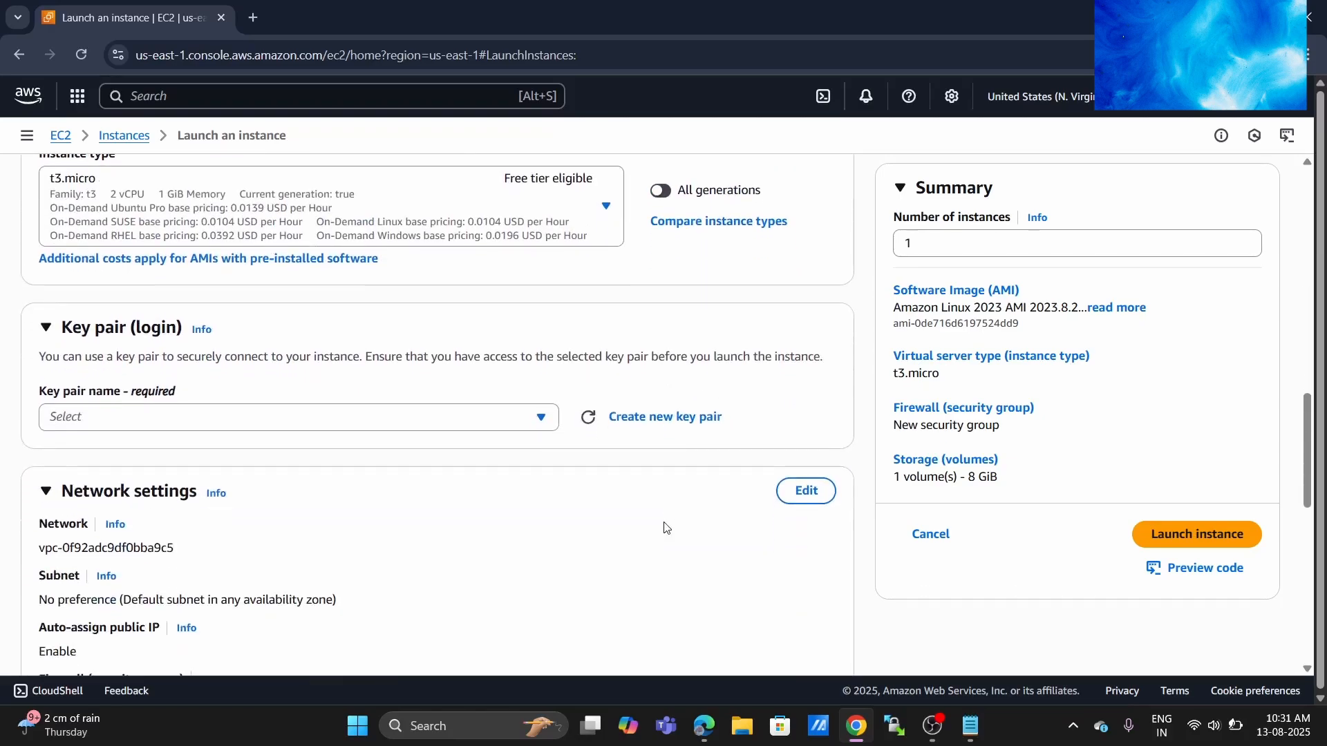
left_click(530, 316)
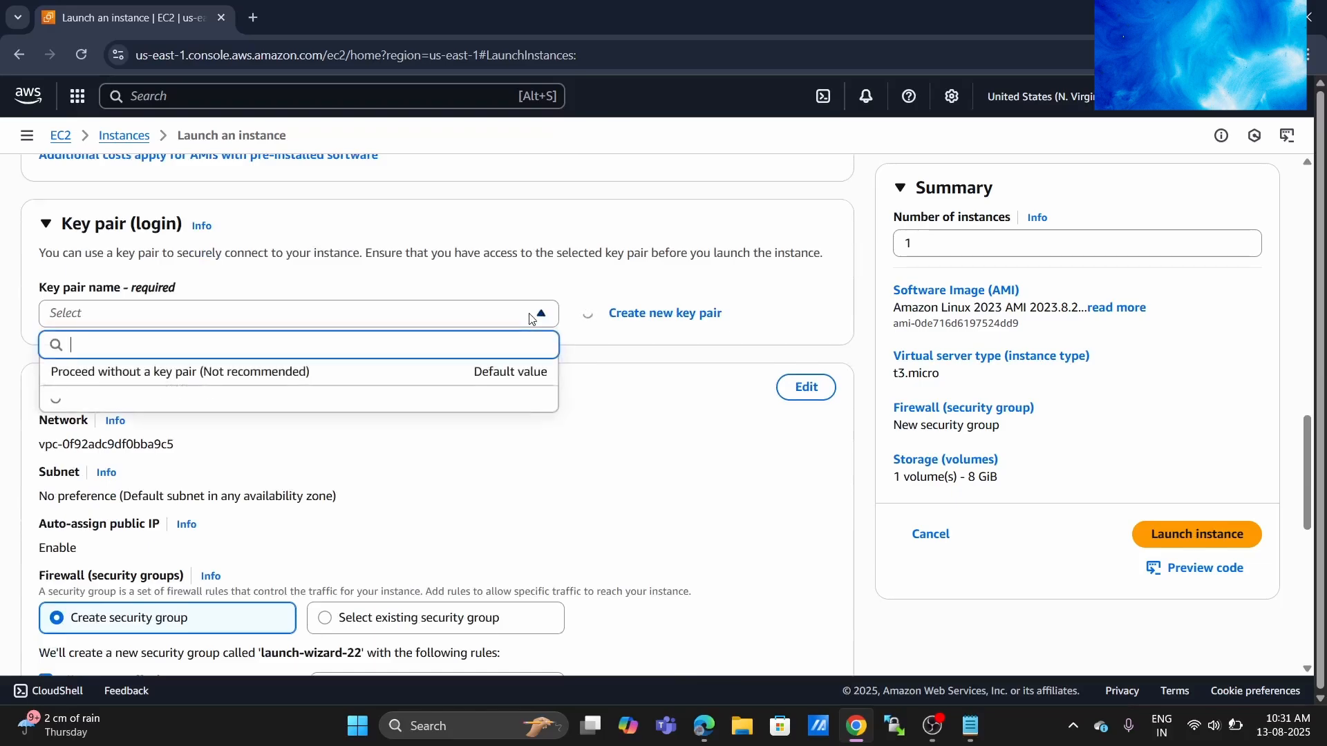
left_click(354, 414)
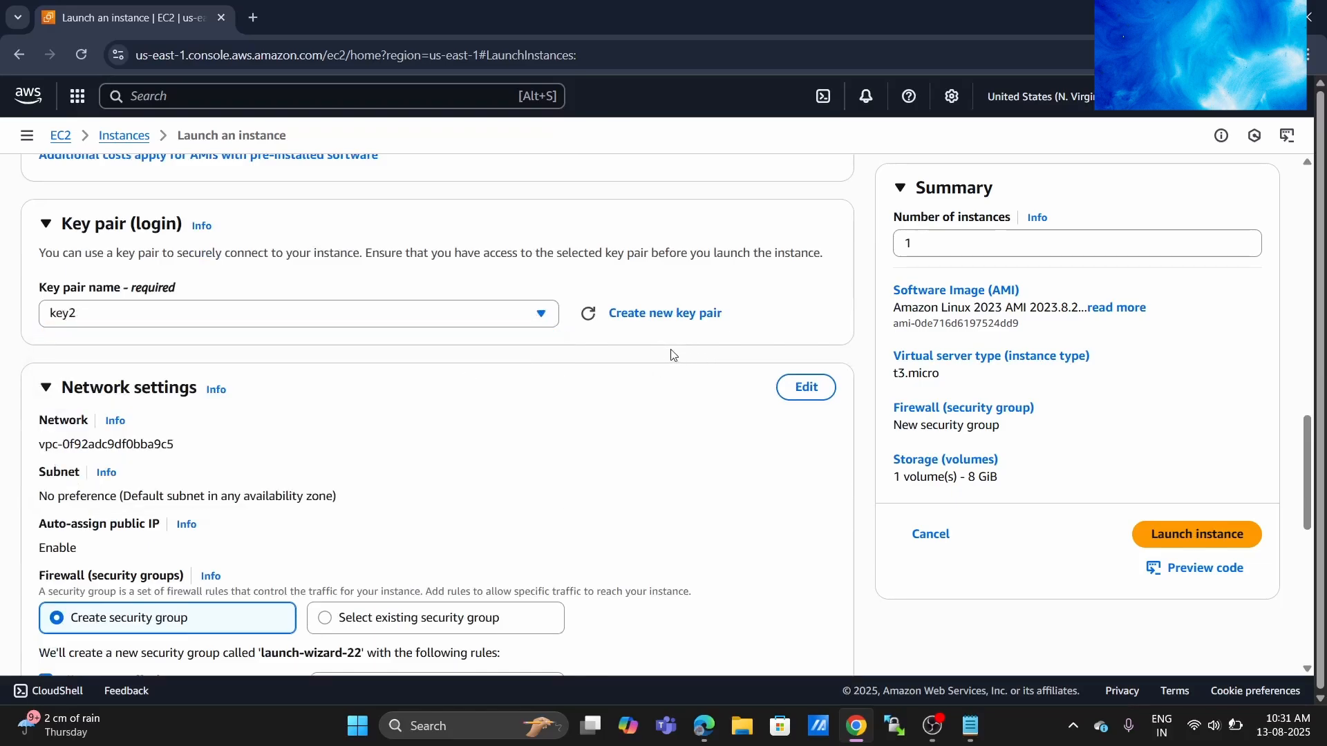
- Expand the advanced details and assign the river IAM instance profile
scroll(566, 414, "down", 2)
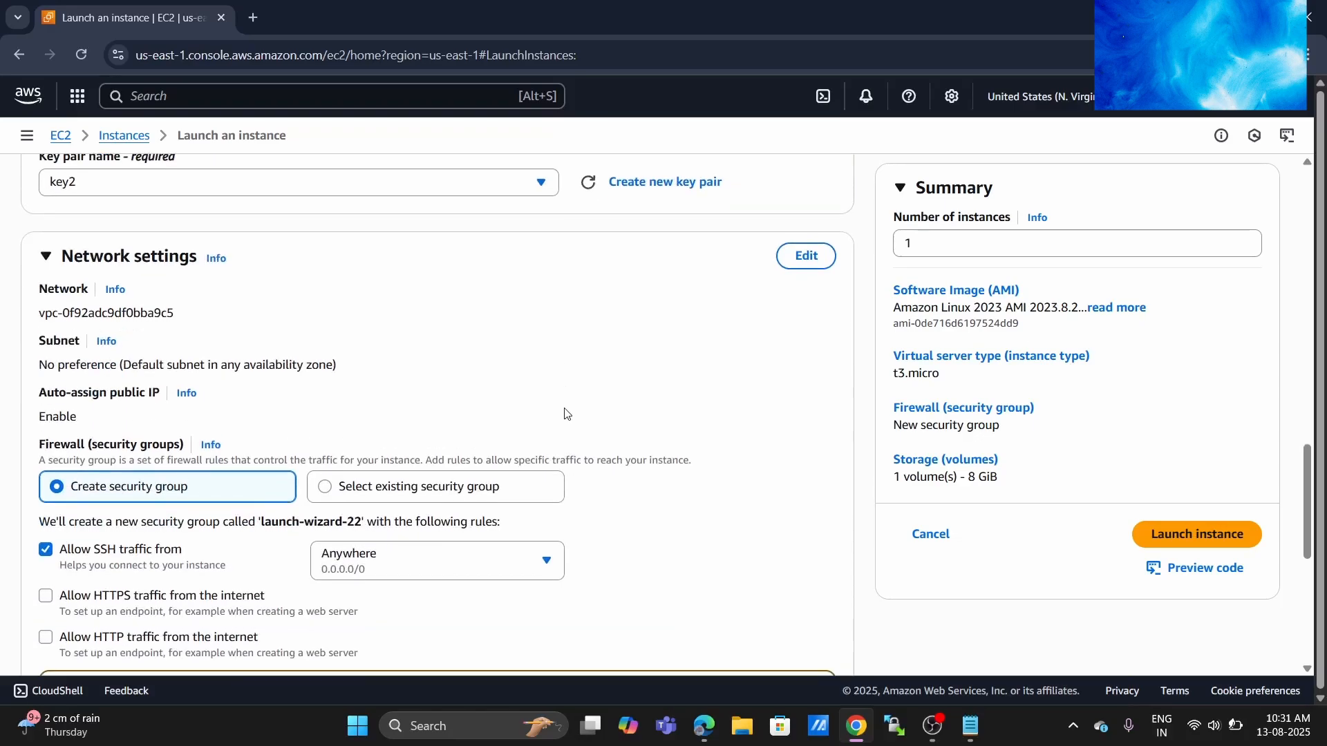
scroll(564, 413, "down", 6)
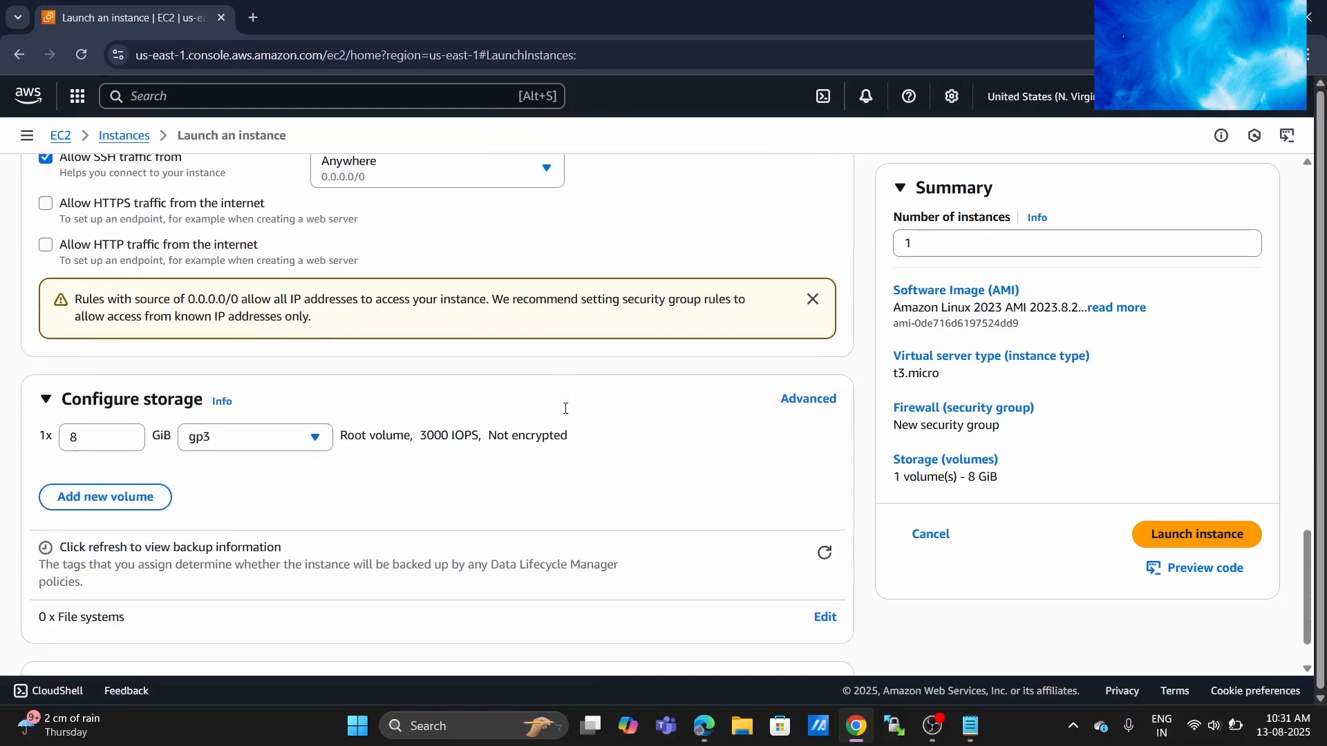
scroll(565, 408, "down", 1)
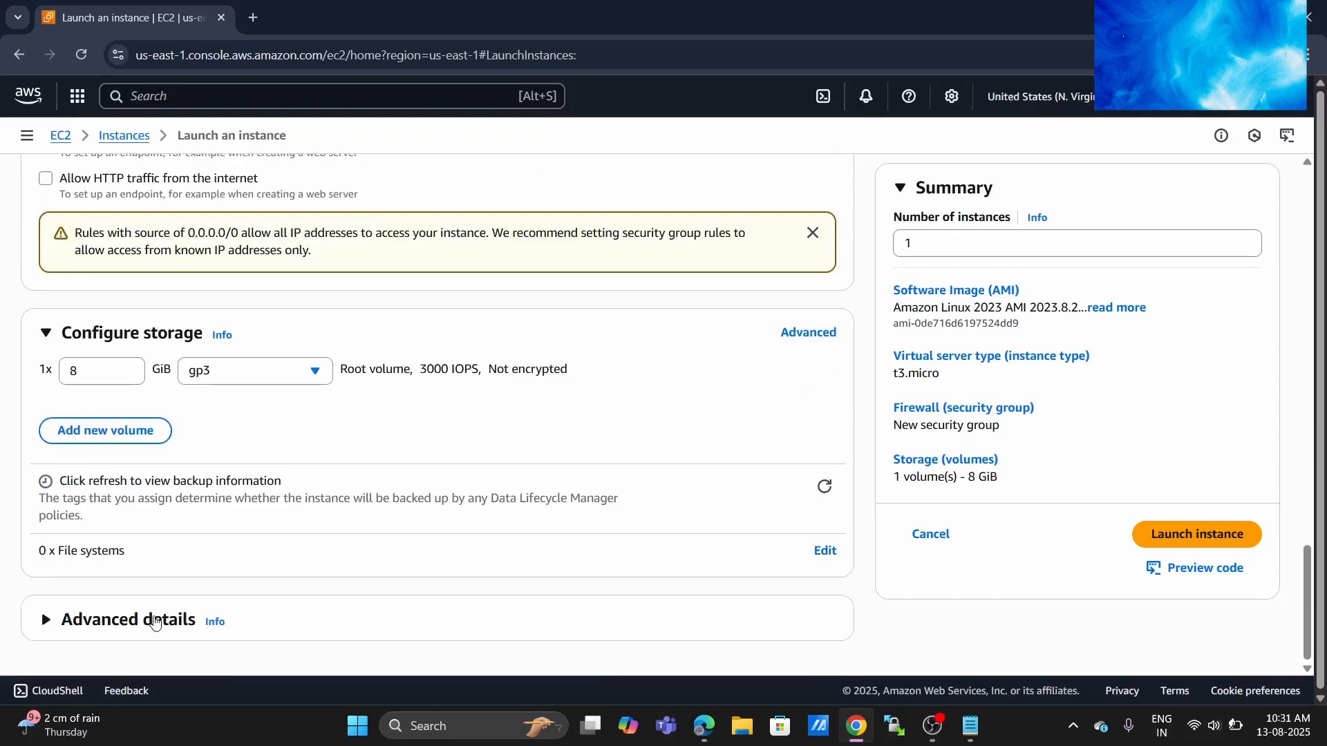
left_click(155, 624)
scroll(376, 601, "down", 6)
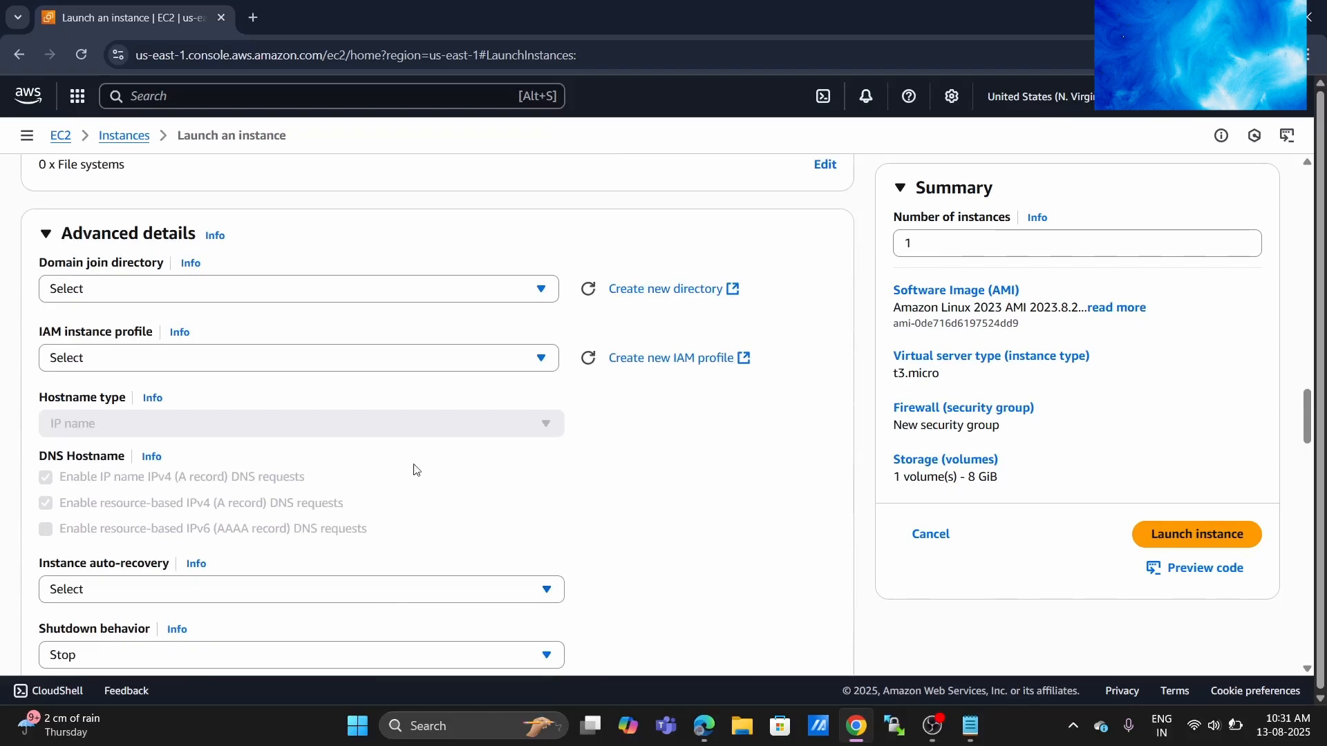
left_click(487, 359)
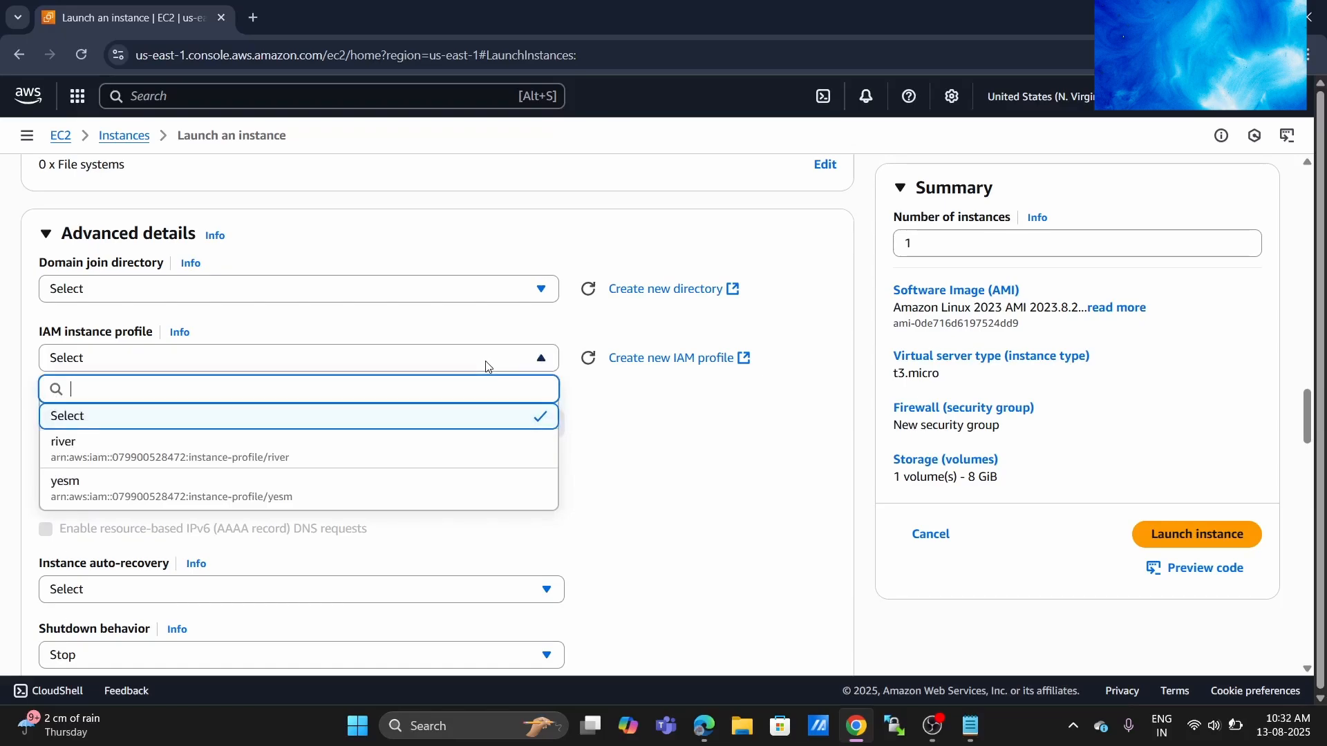
left_click(280, 456)
- Set the number of instances to 2 and launch them
scroll(523, 494, "down", 4)
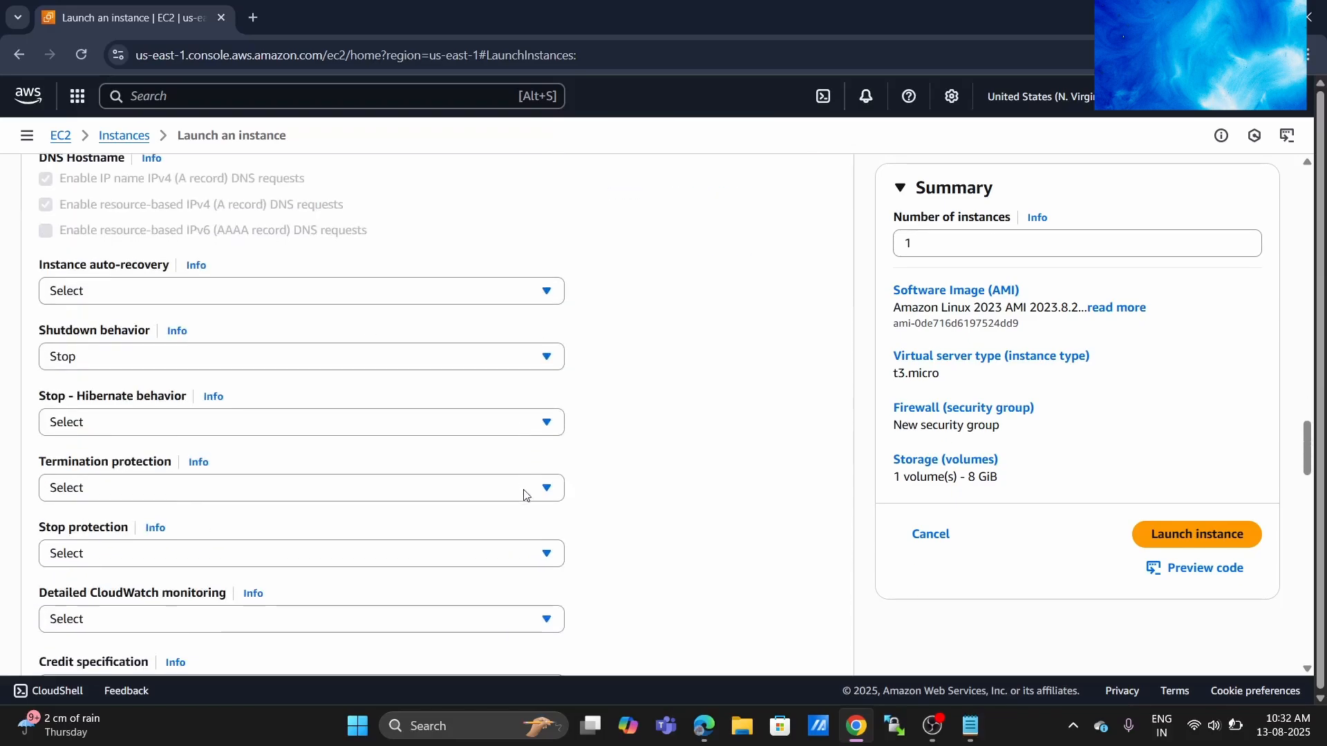
scroll(524, 494, "down", 5)
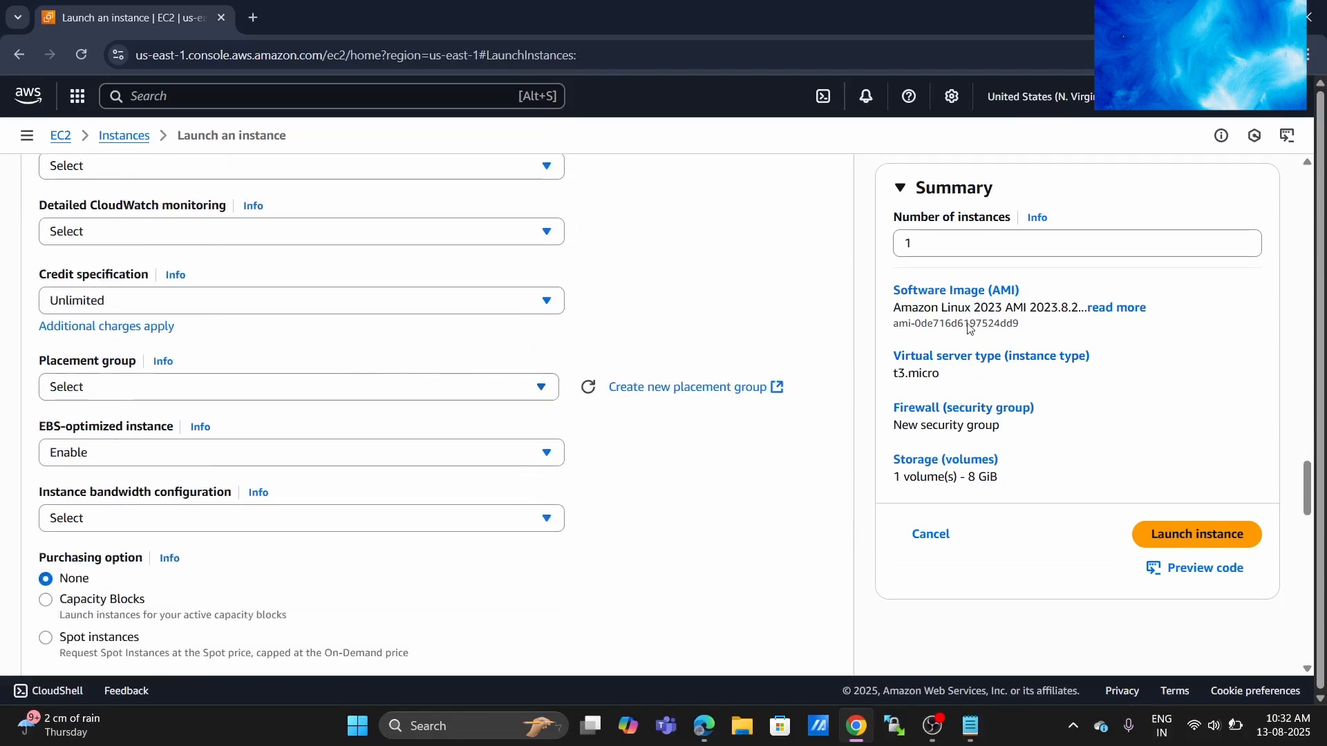
left_click(982, 248)
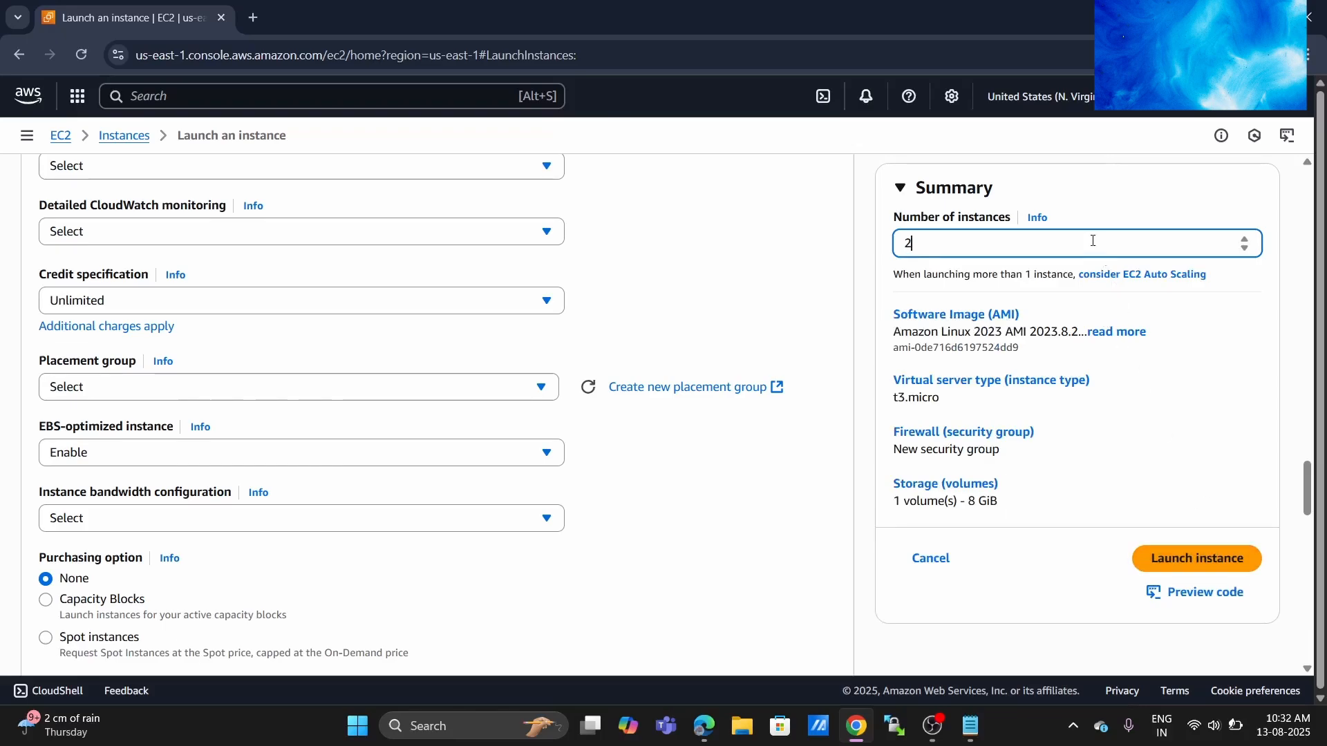
key("BackSpace")
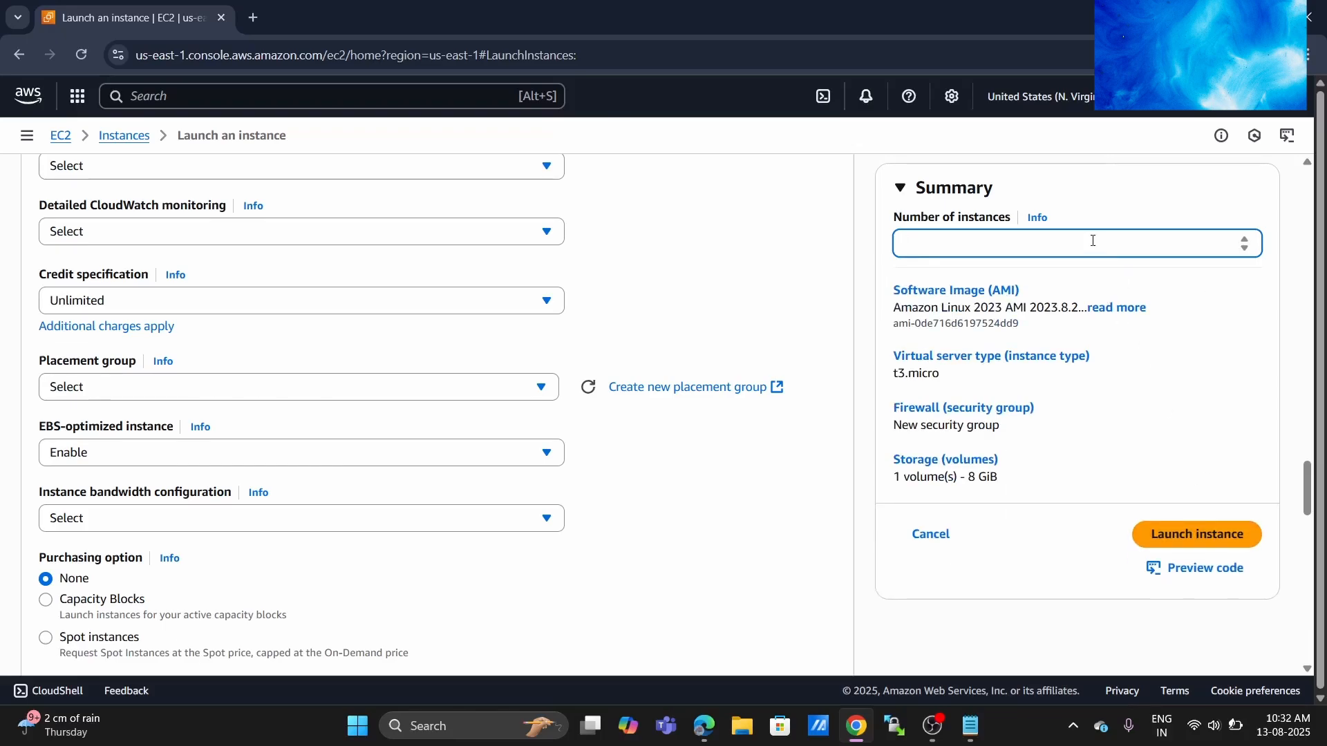
type("30")
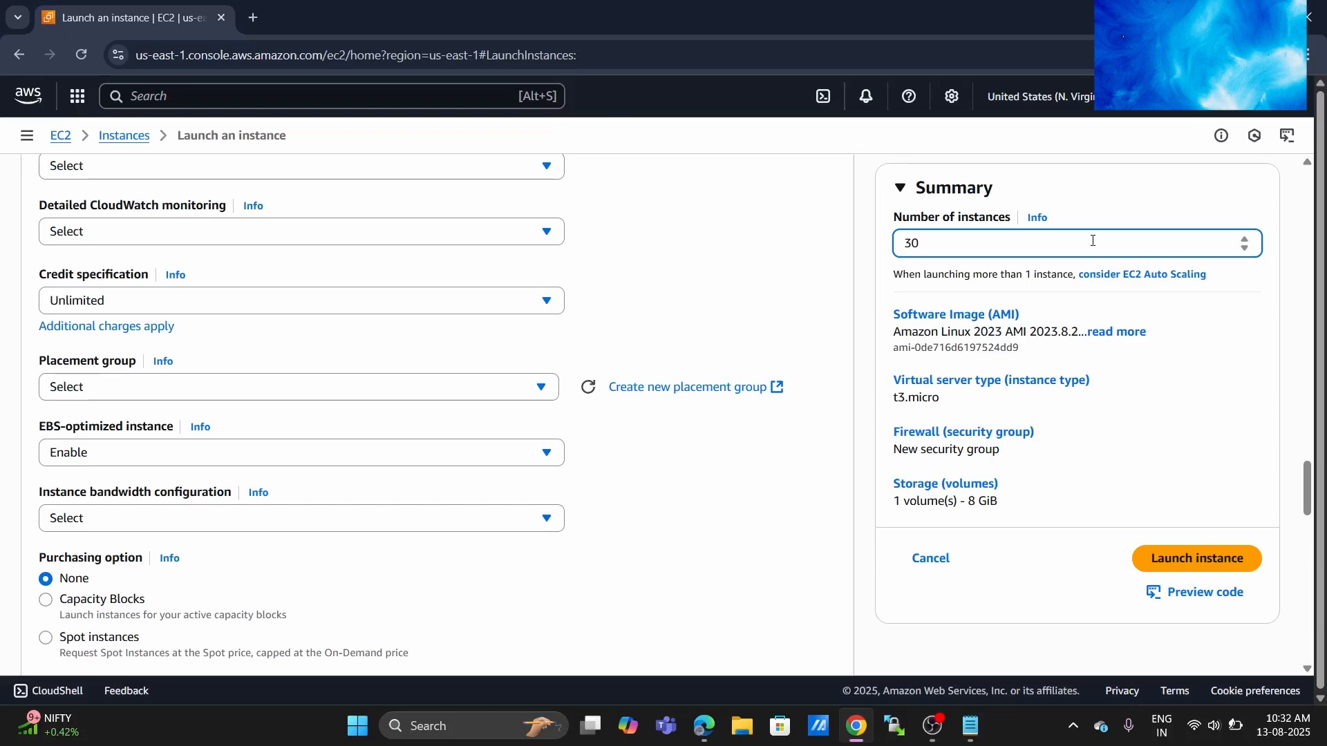
key("BackSpace")
type("22")
left_click(1207, 563)
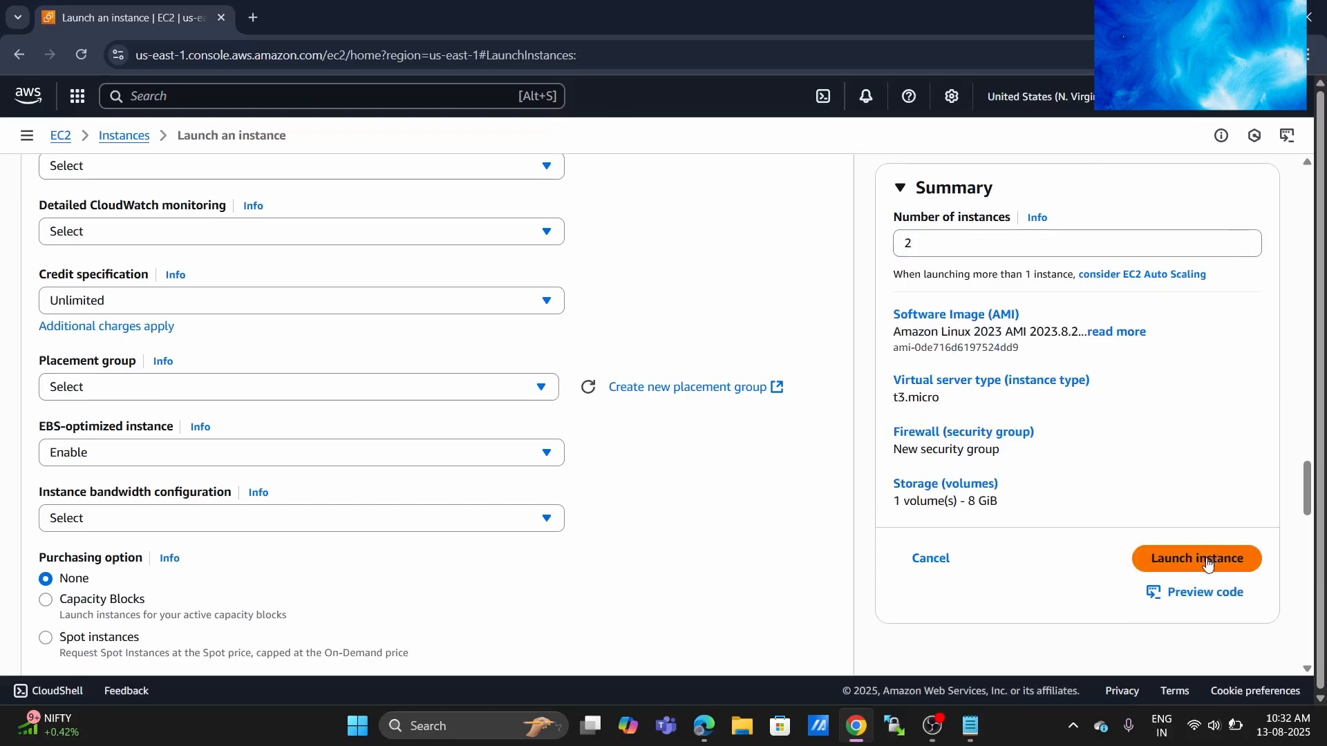
left_click(1207, 561)
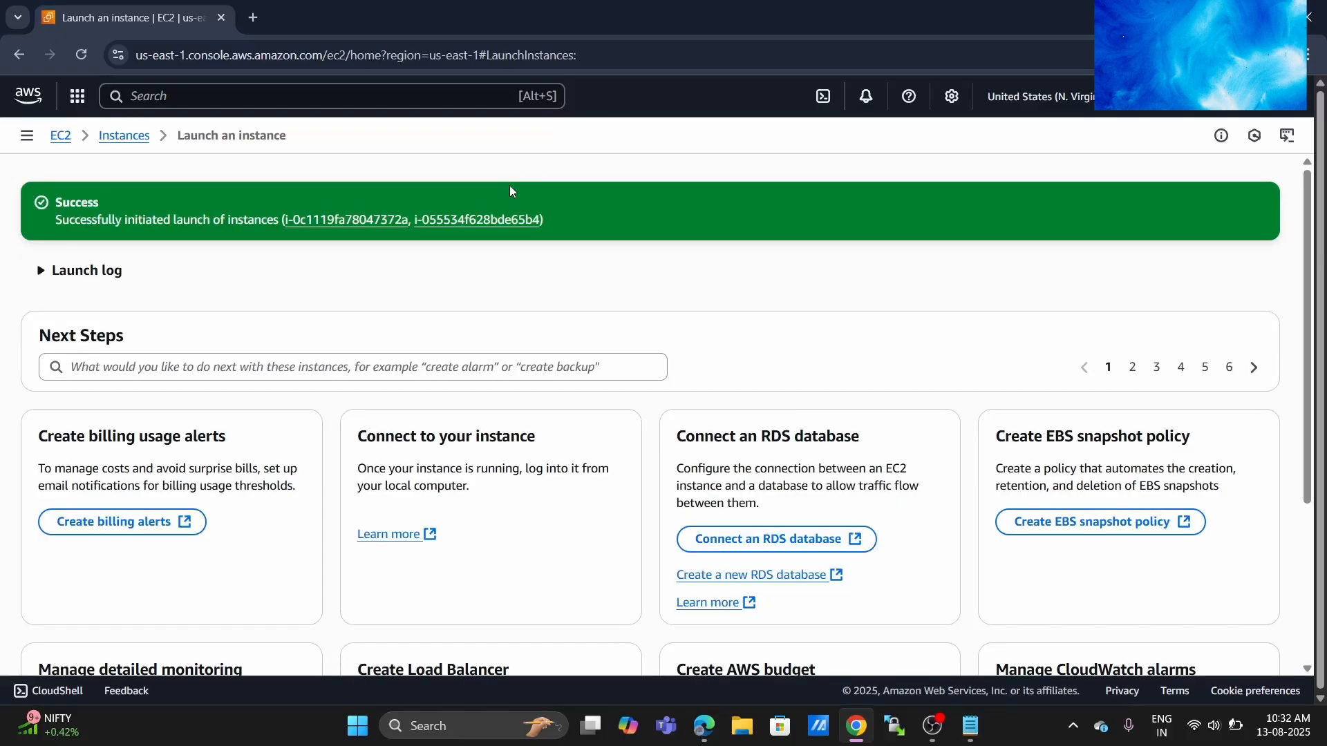
- Open the refreshed instances list and rename the second vm1 instance to vm2
left_click(139, 139)
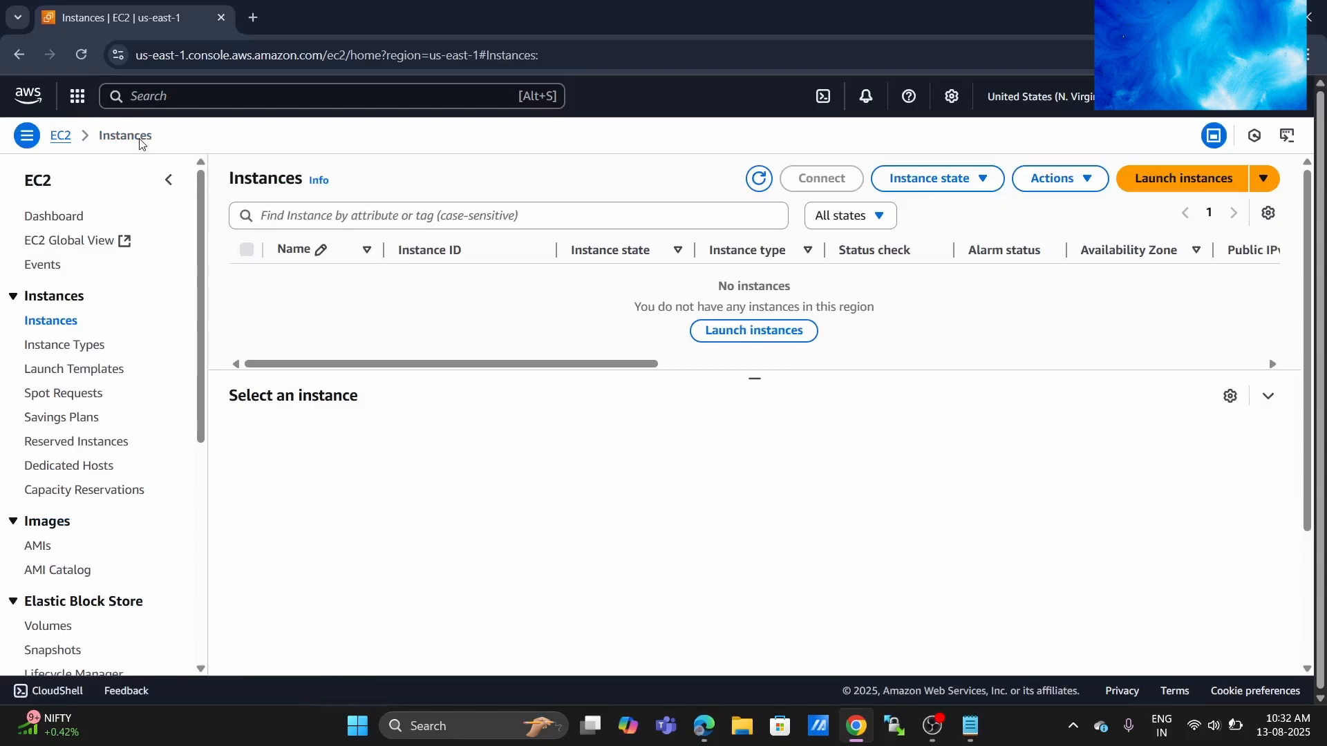
left_click(757, 186)
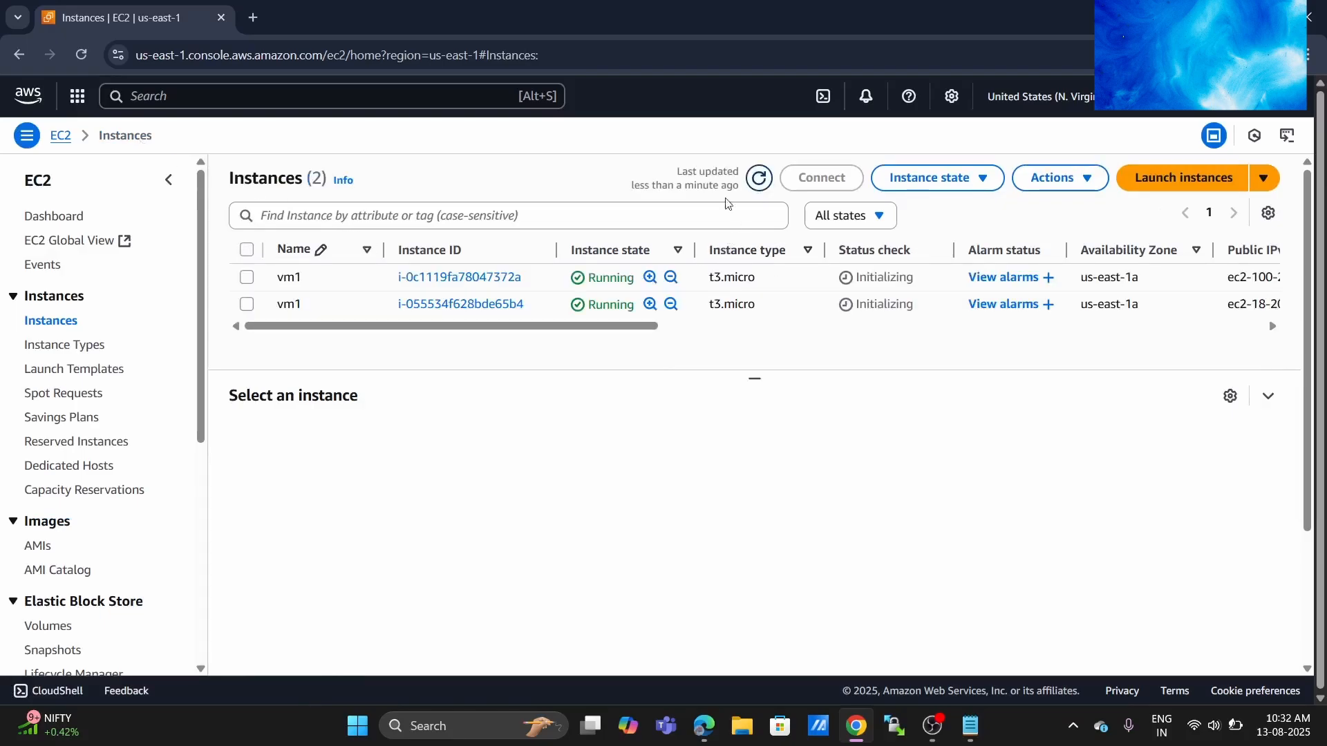
mouse_move(357, 312)
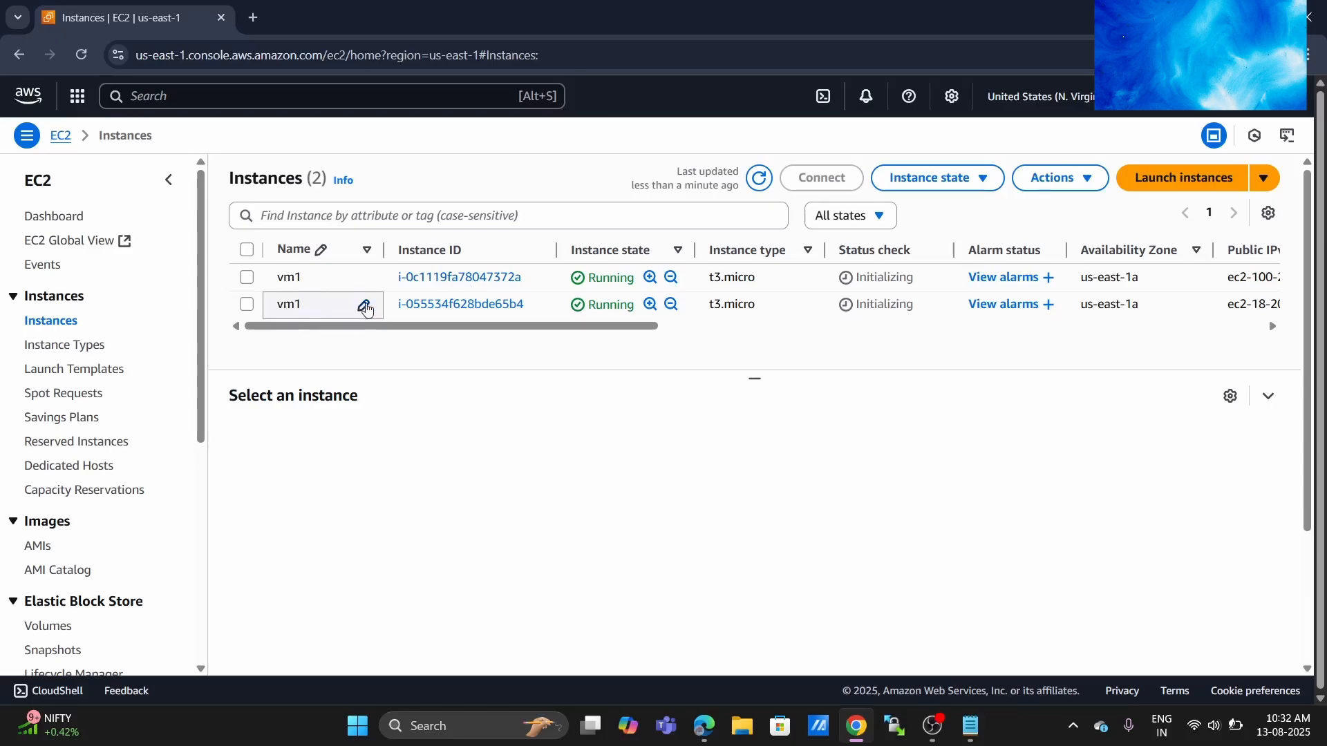
left_click(366, 306)
key("BackSpace")
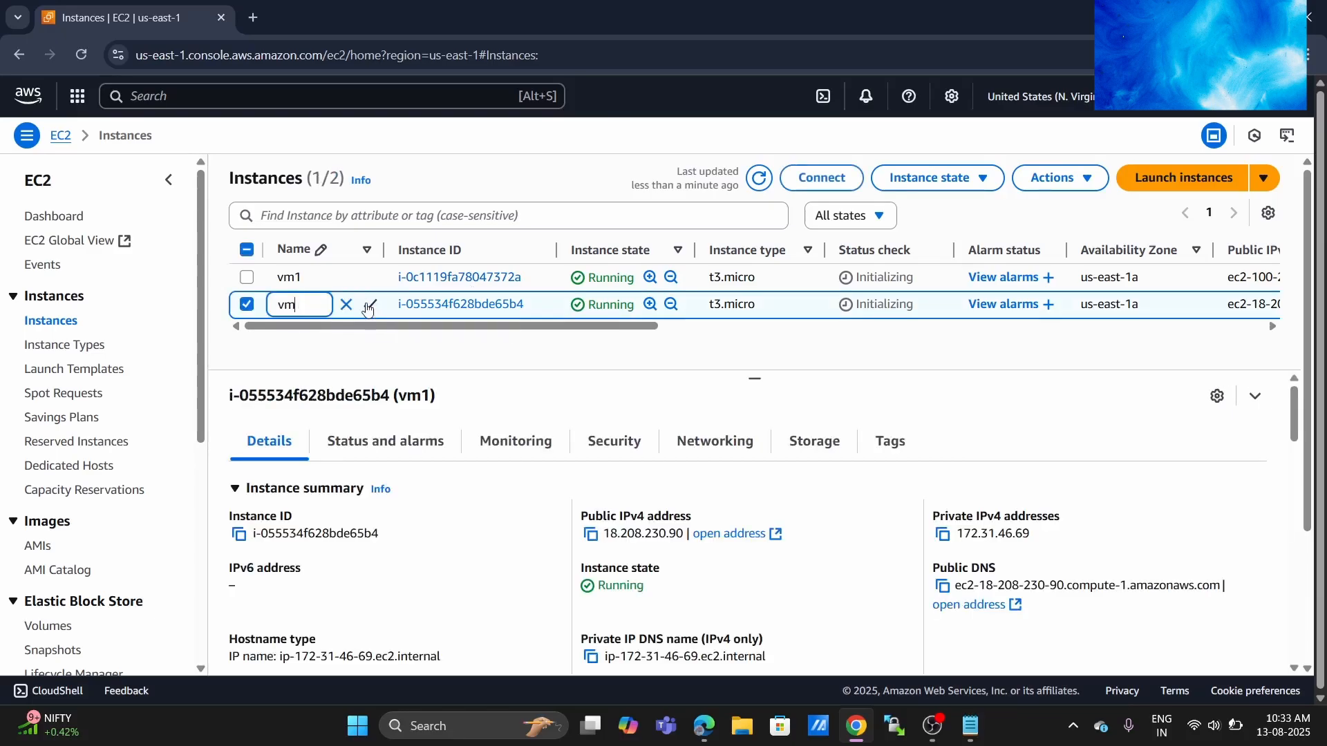
type("2")
left_click(370, 305)
- Examine the CloudWatch monitoring graphs of vm2, including CPU utilization, network traffic and CPU credits
left_click(510, 441)
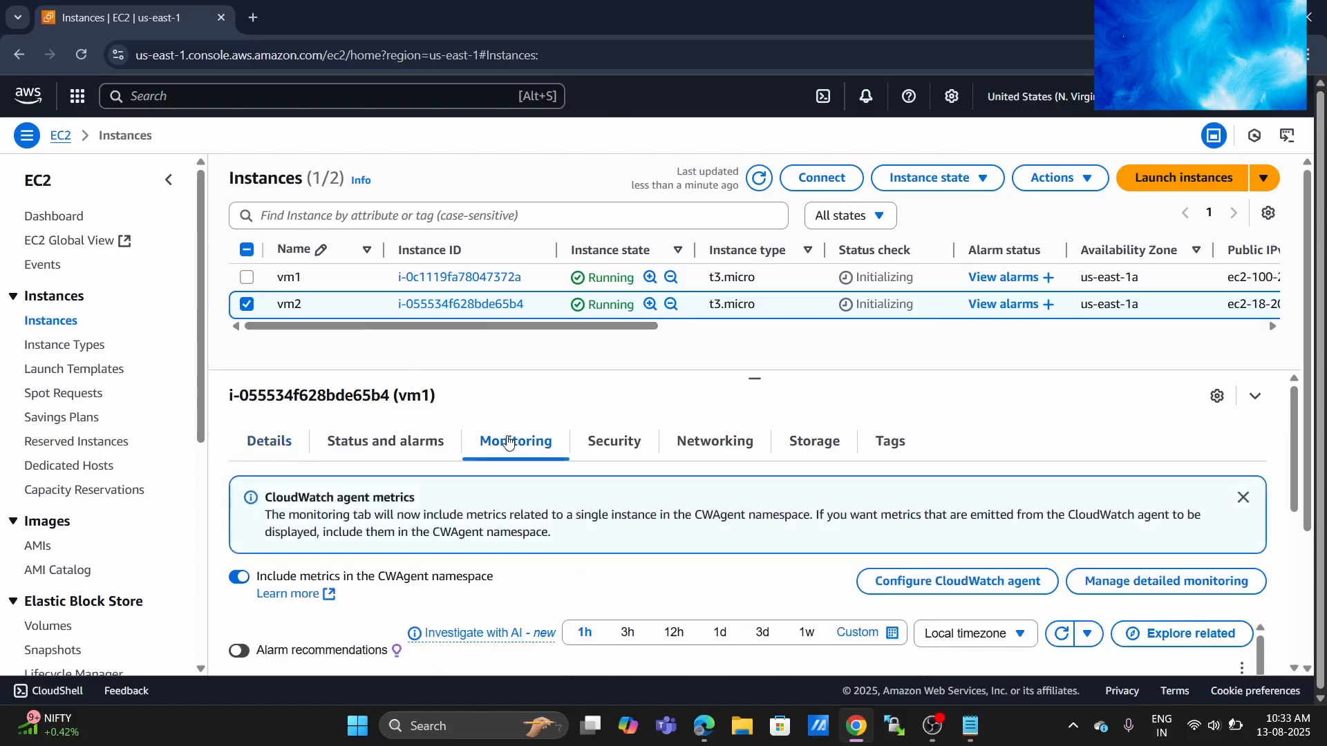
scroll(650, 567, "down", 2)
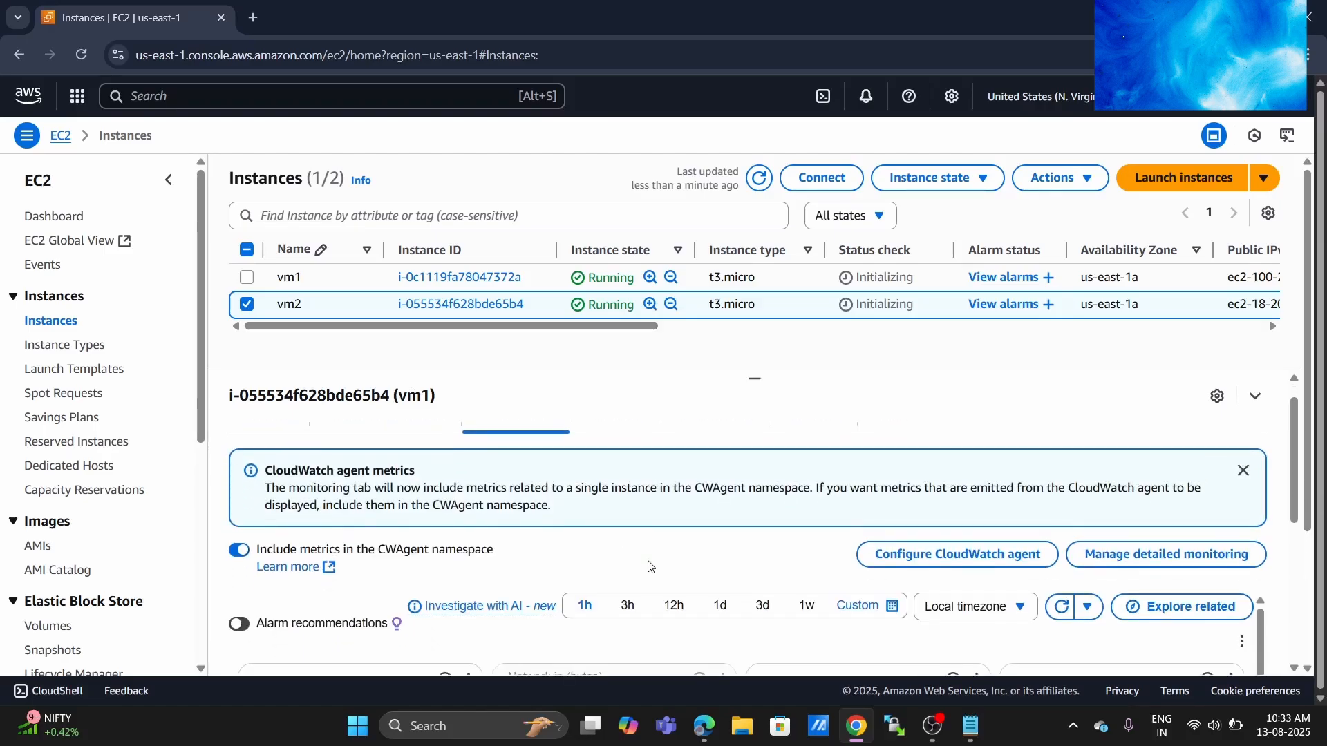
scroll(650, 567, "down", 2)
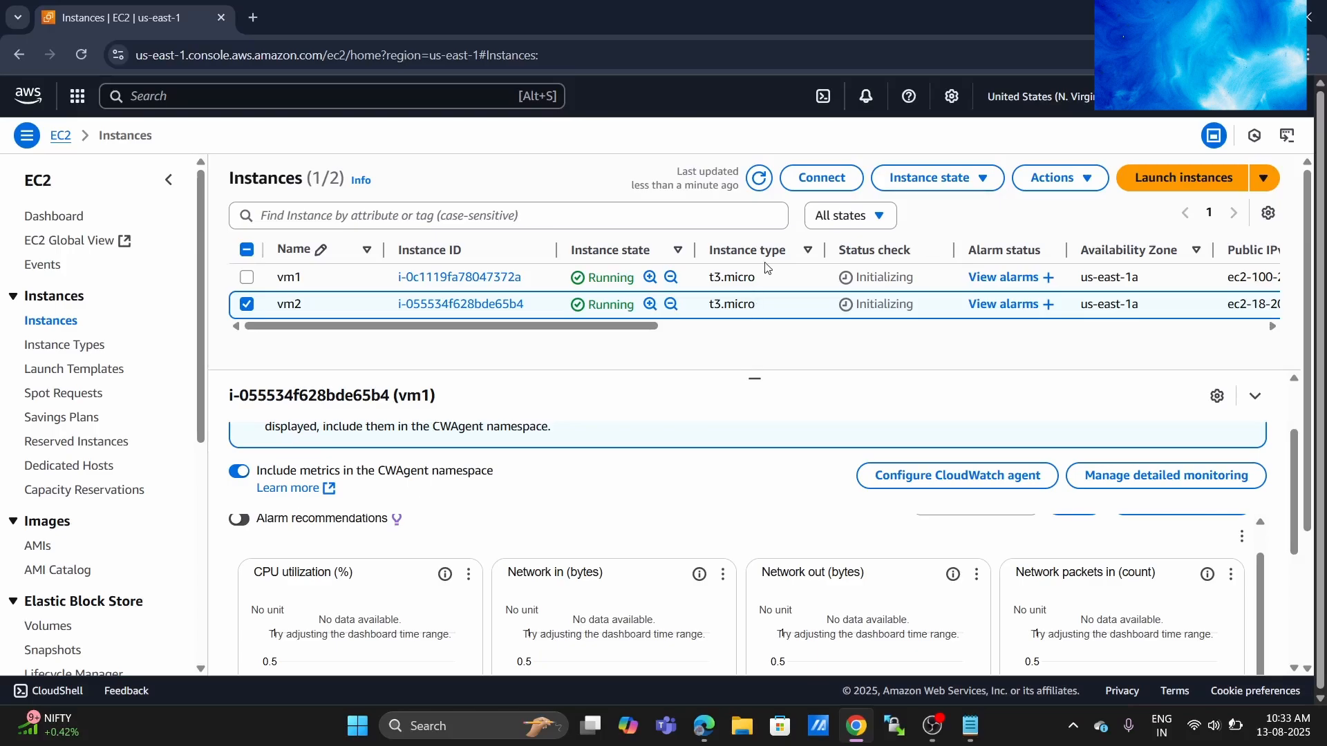
scroll(752, 561, "down", 3)
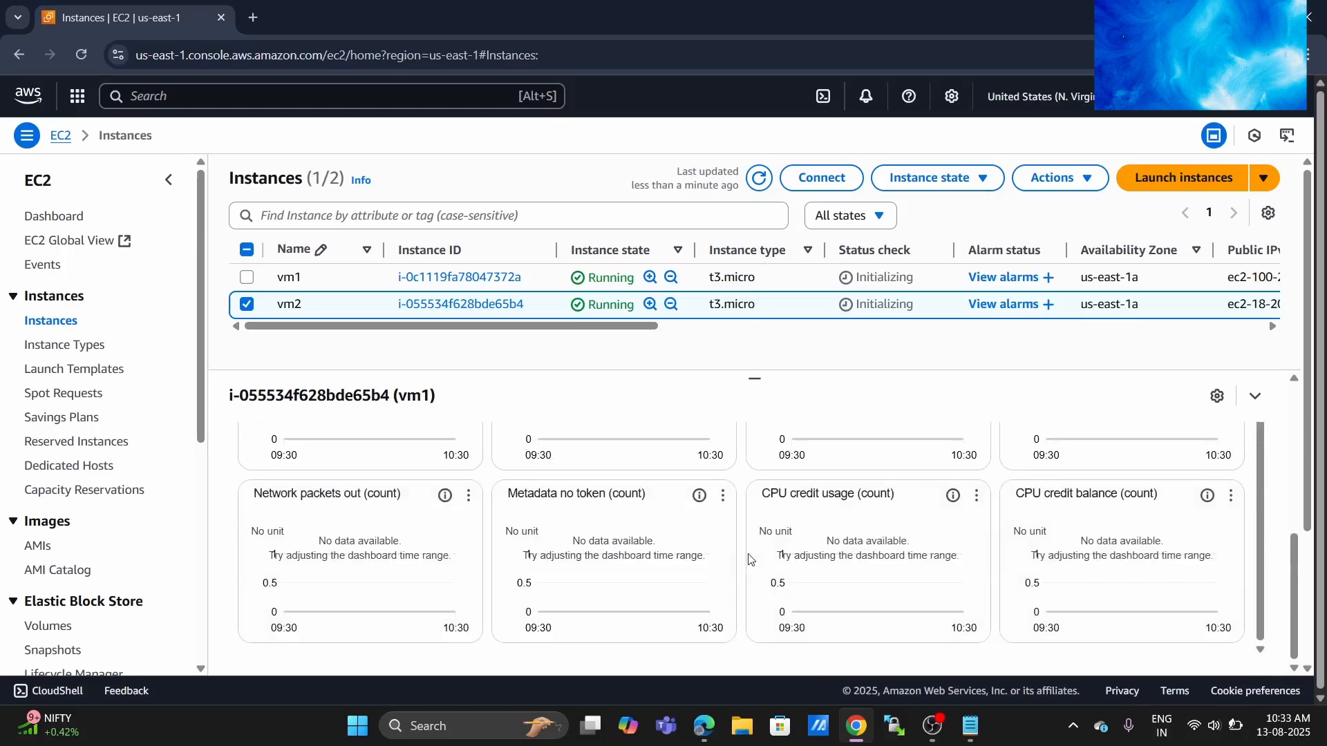
scroll(749, 558, "down", 3)
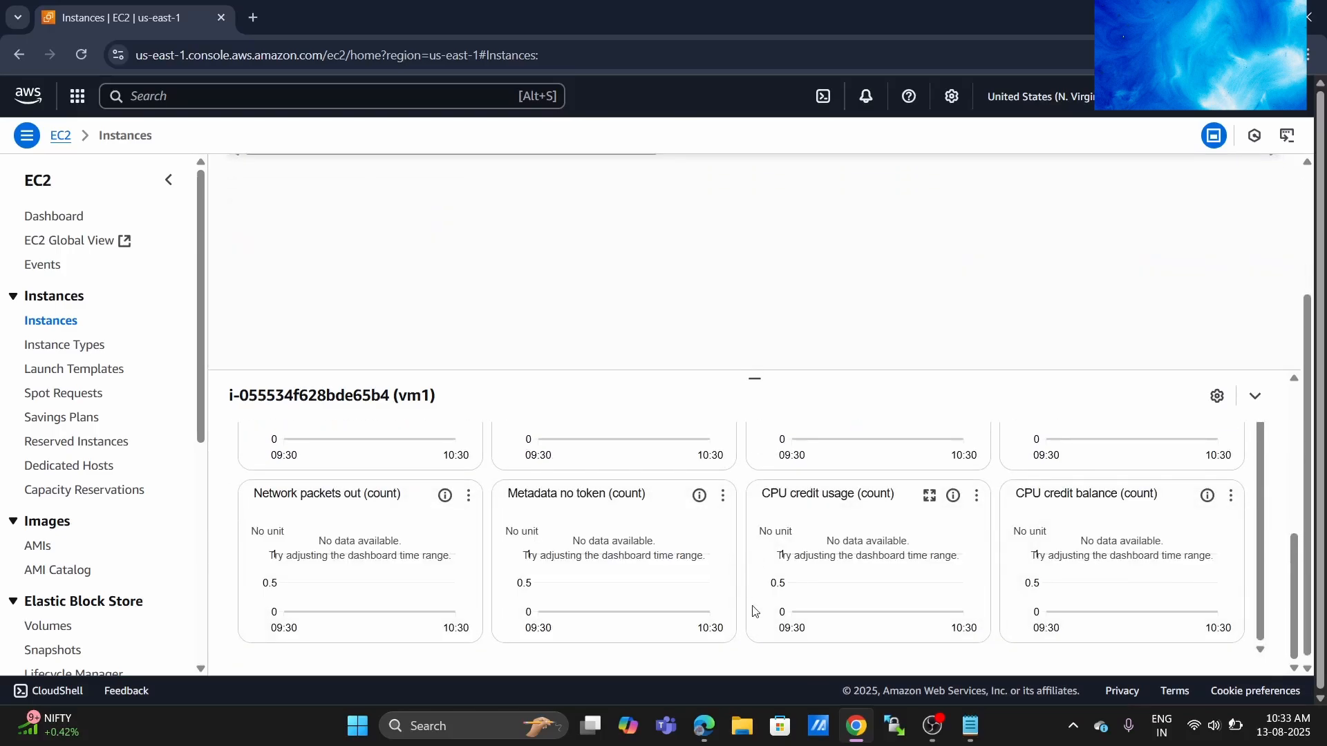
scroll(756, 529, "up", 3)
scroll(758, 524, "up", 1)
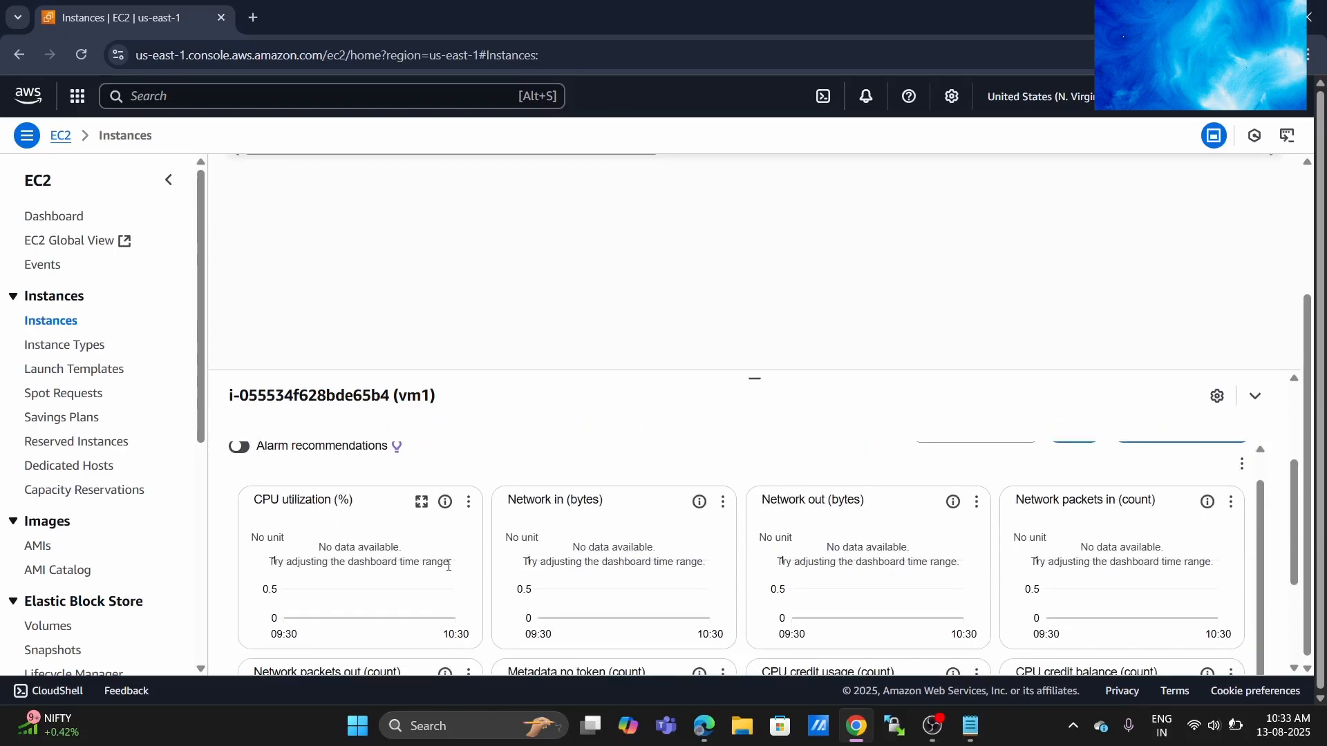
scroll(840, 536, "up", 1)
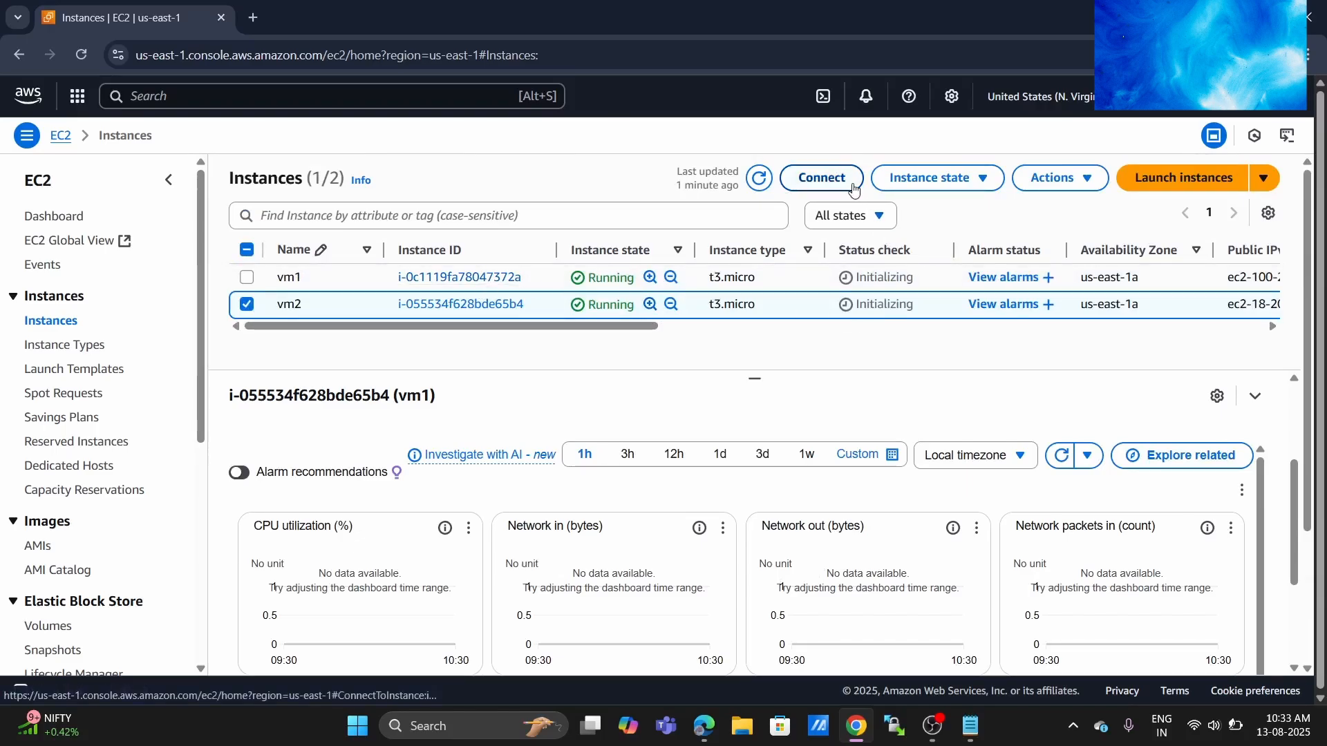
- Connect to vm2 using Session Manager
left_click(821, 178)
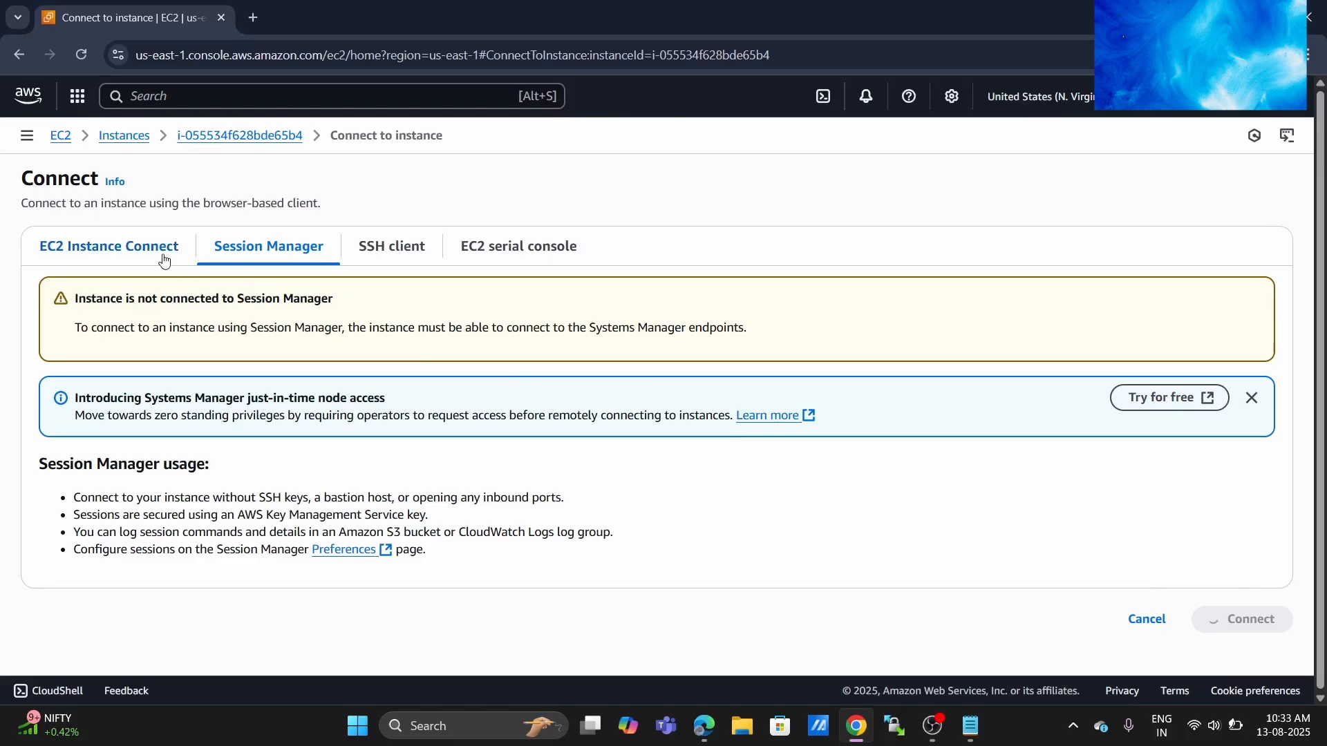
left_click(105, 250)
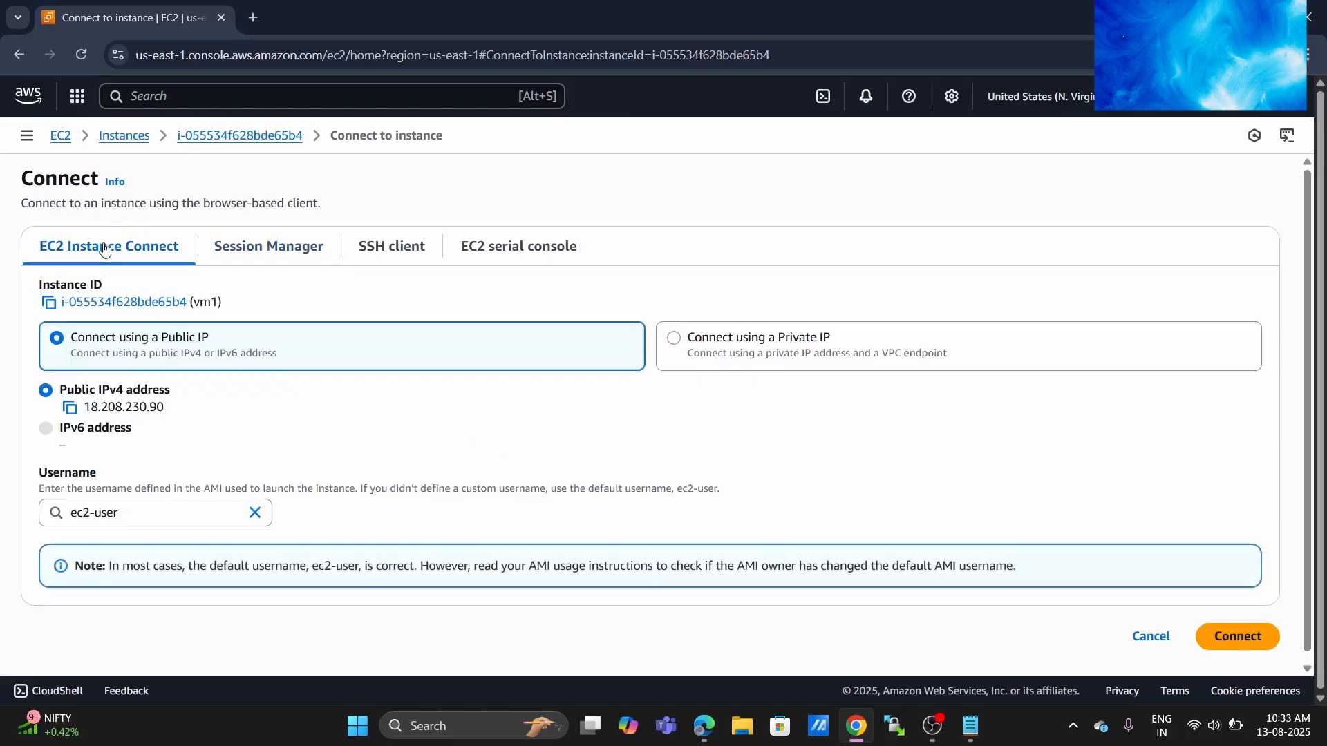
left_click(239, 249)
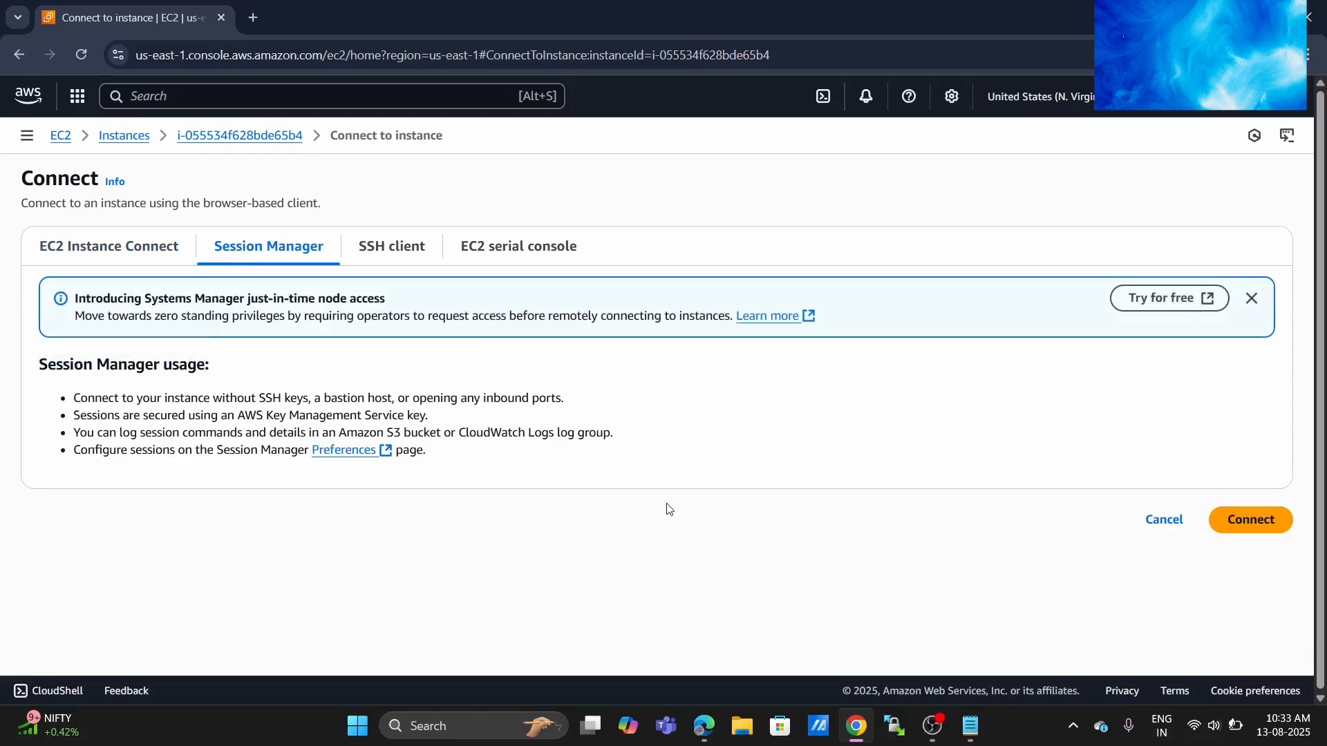
left_click(1240, 530)
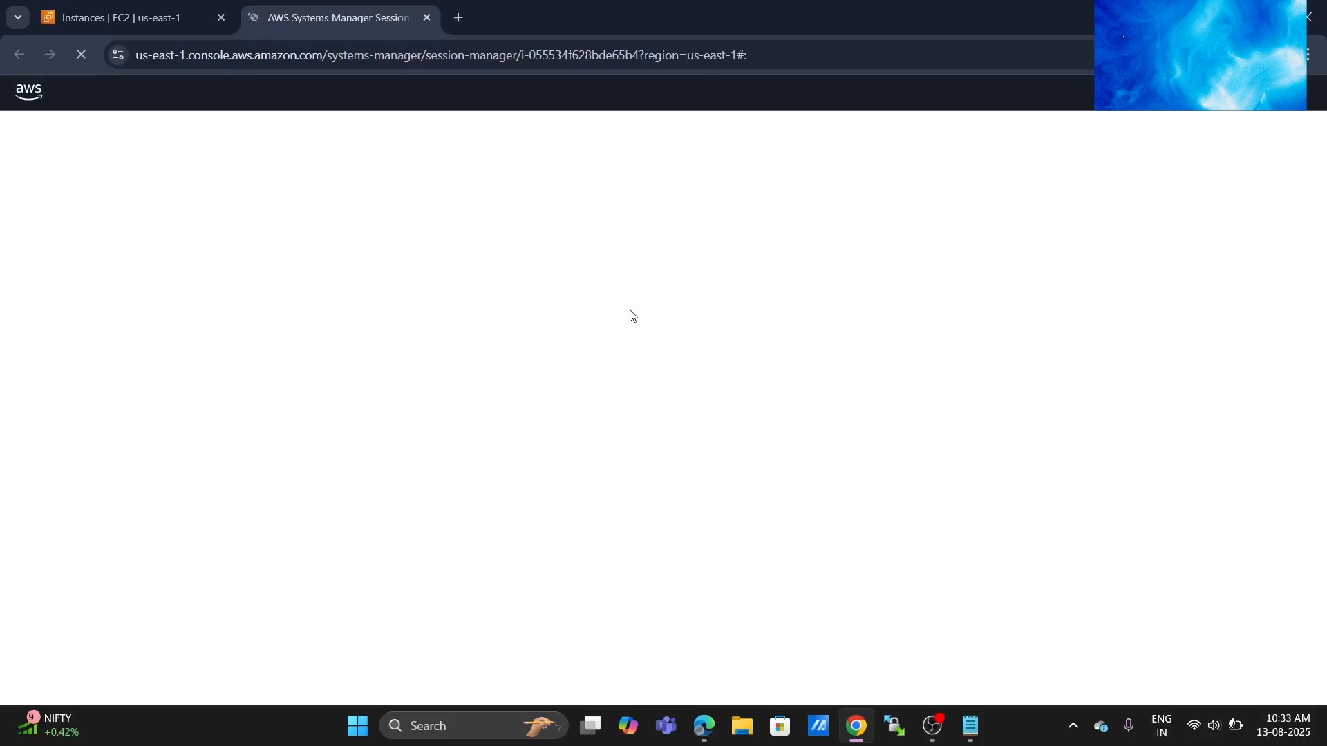
- Connect to vm1 using Session Manager, and select both instances back in the instances list
left_click(121, 17)
key("alt+Left")
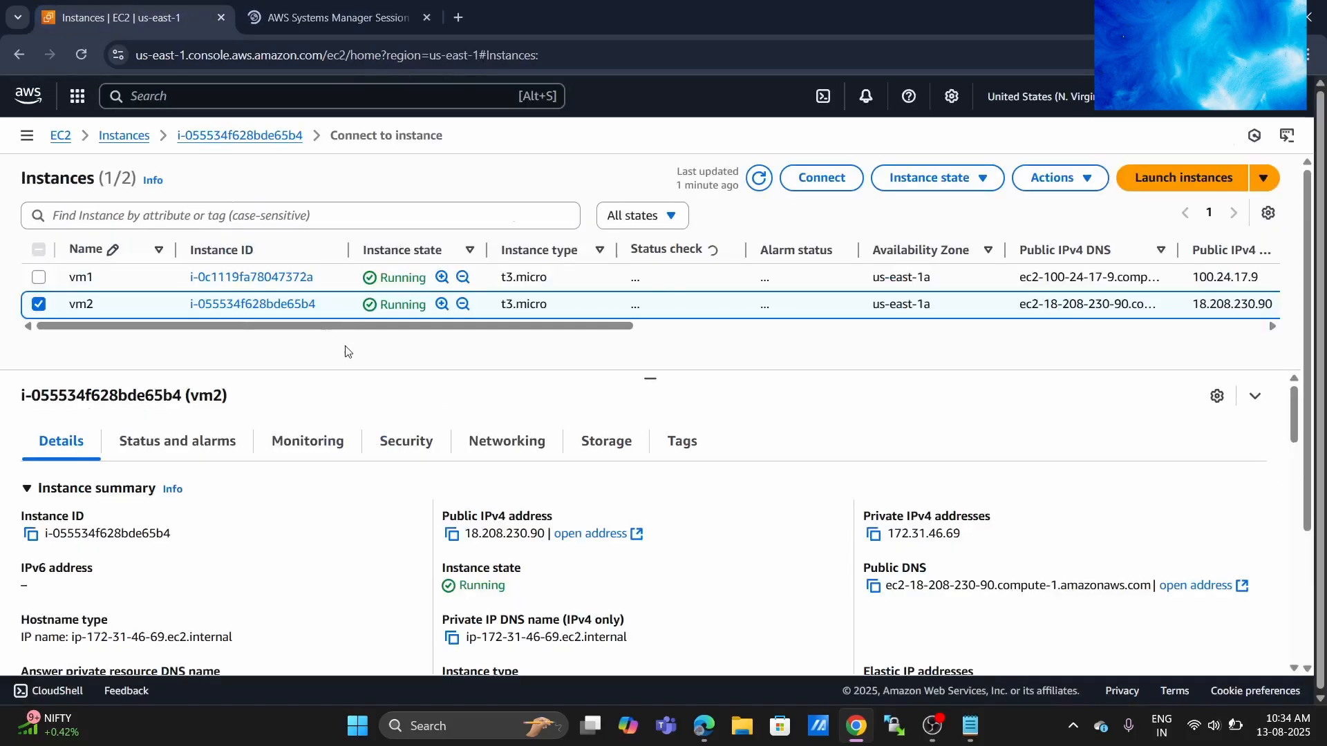
left_click(248, 278)
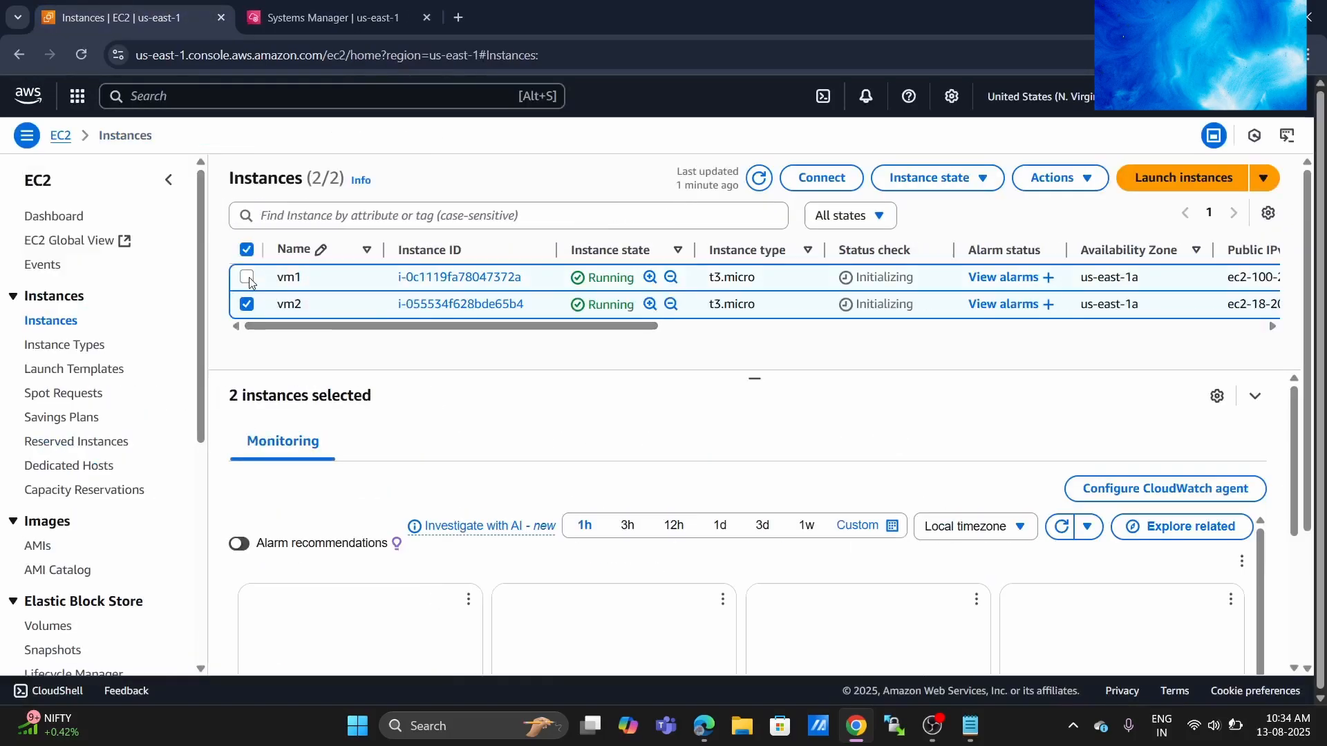
left_click(250, 308)
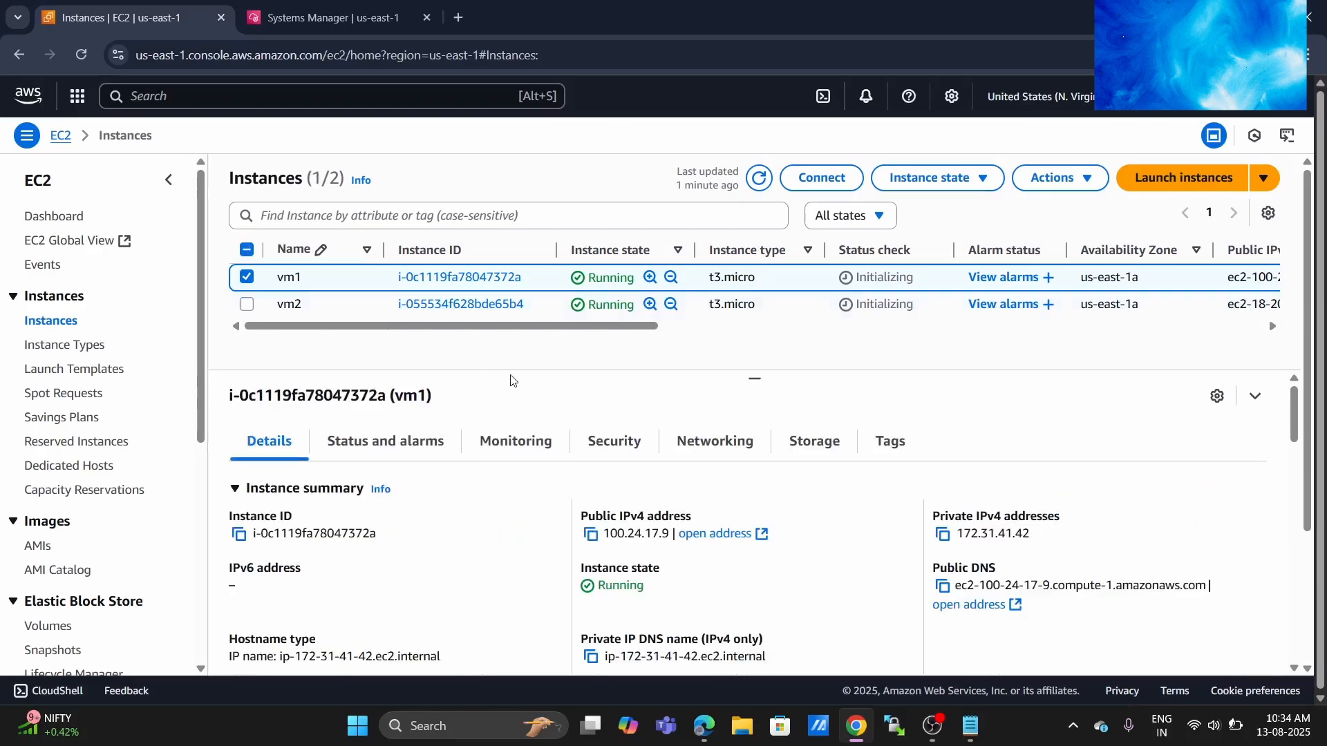
left_click(812, 179)
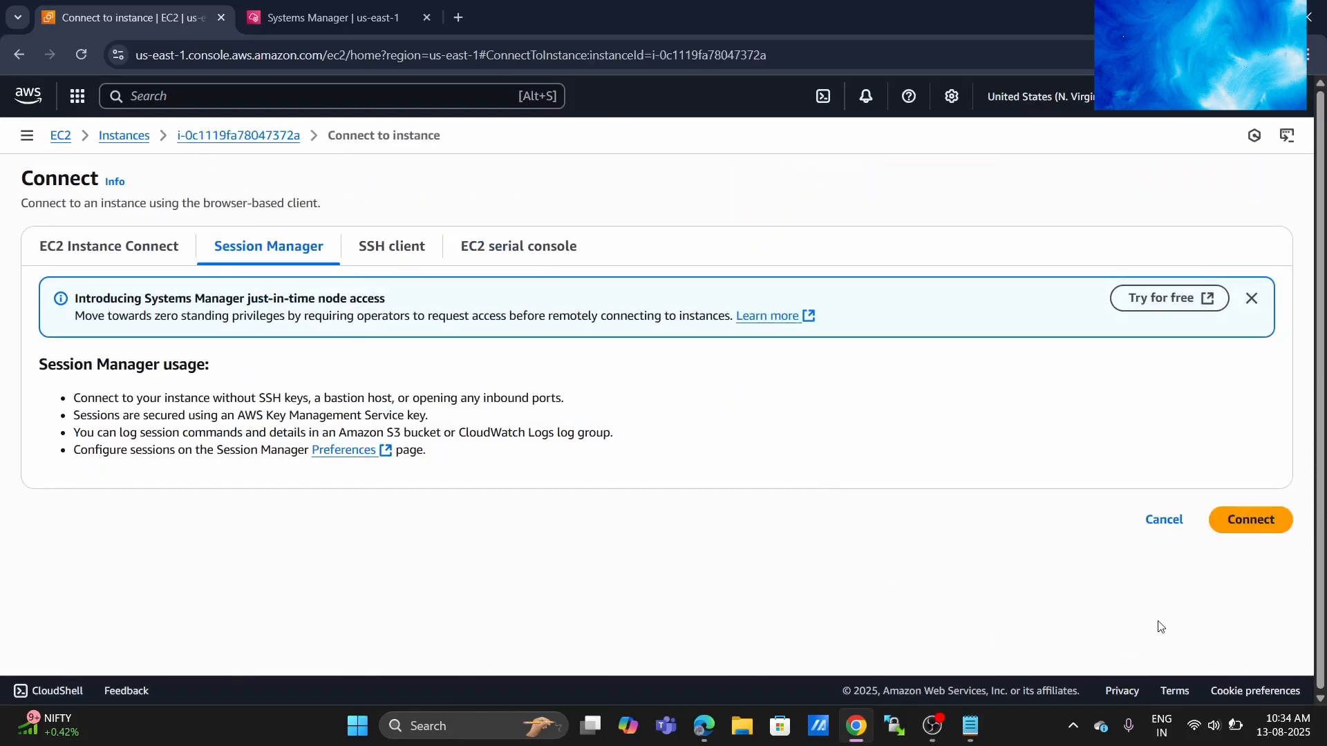
left_click(1238, 532)
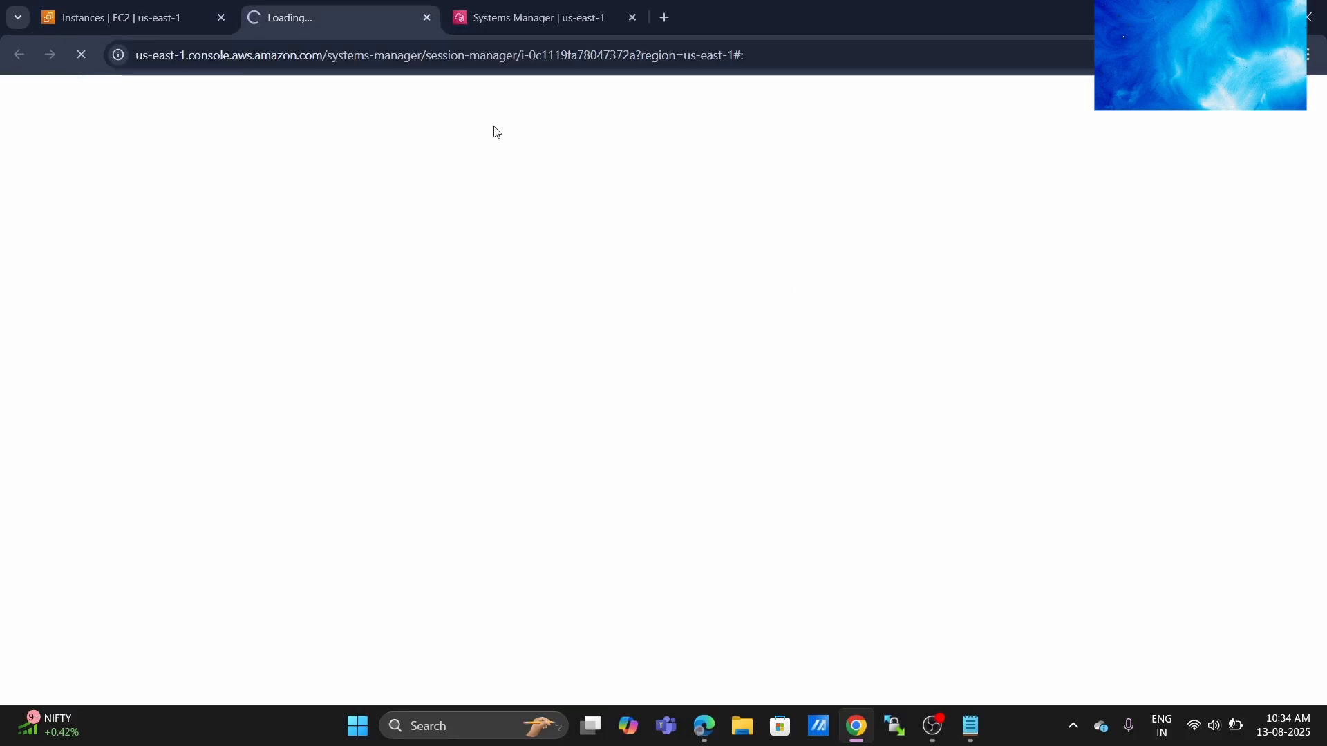
left_click(169, 14)
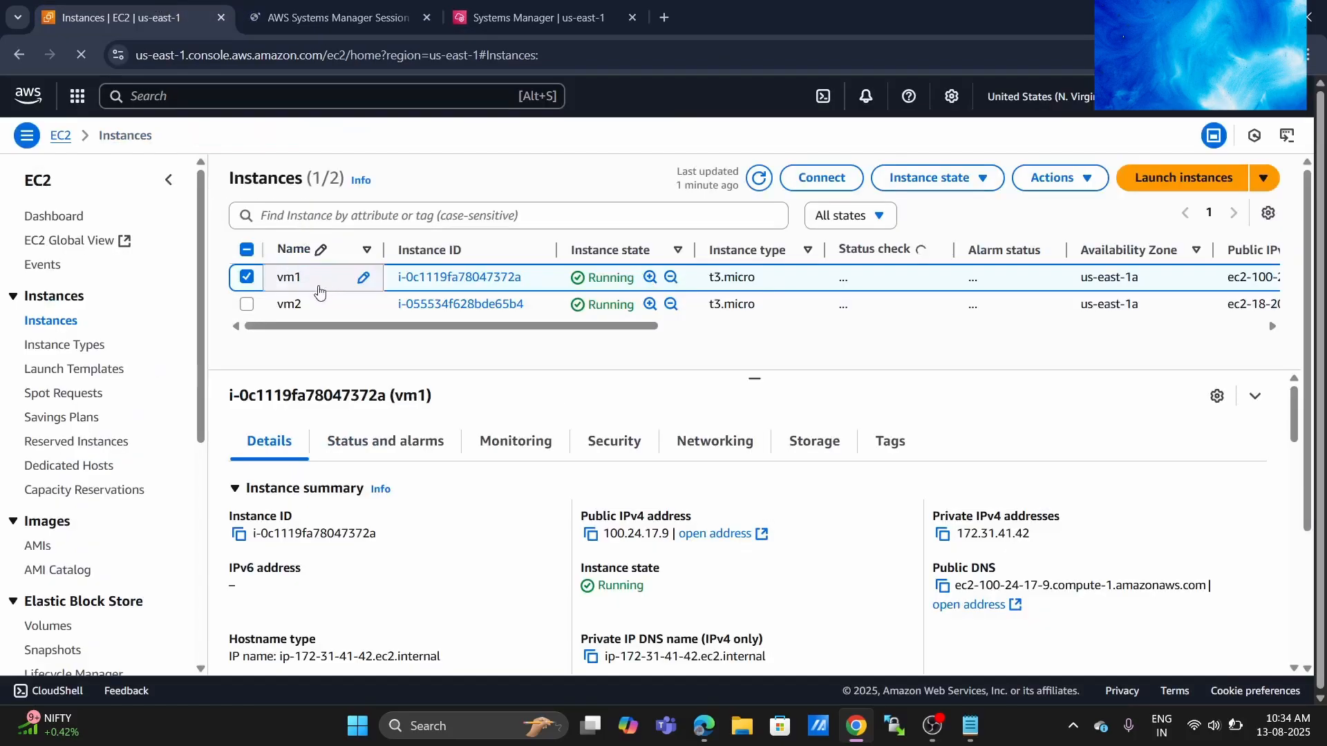
left_click(247, 305)
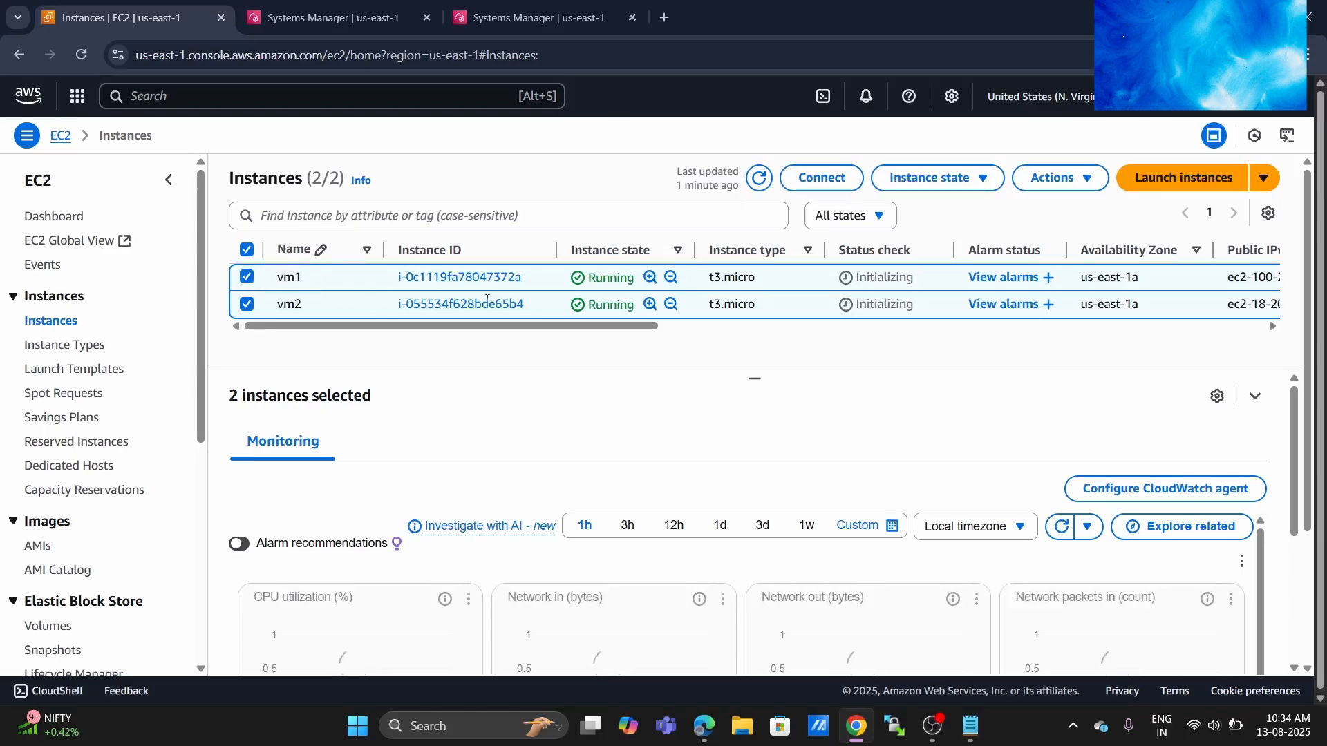
- Print the working directory with pwd in vm1's Session Manager terminal
left_click(392, 7)
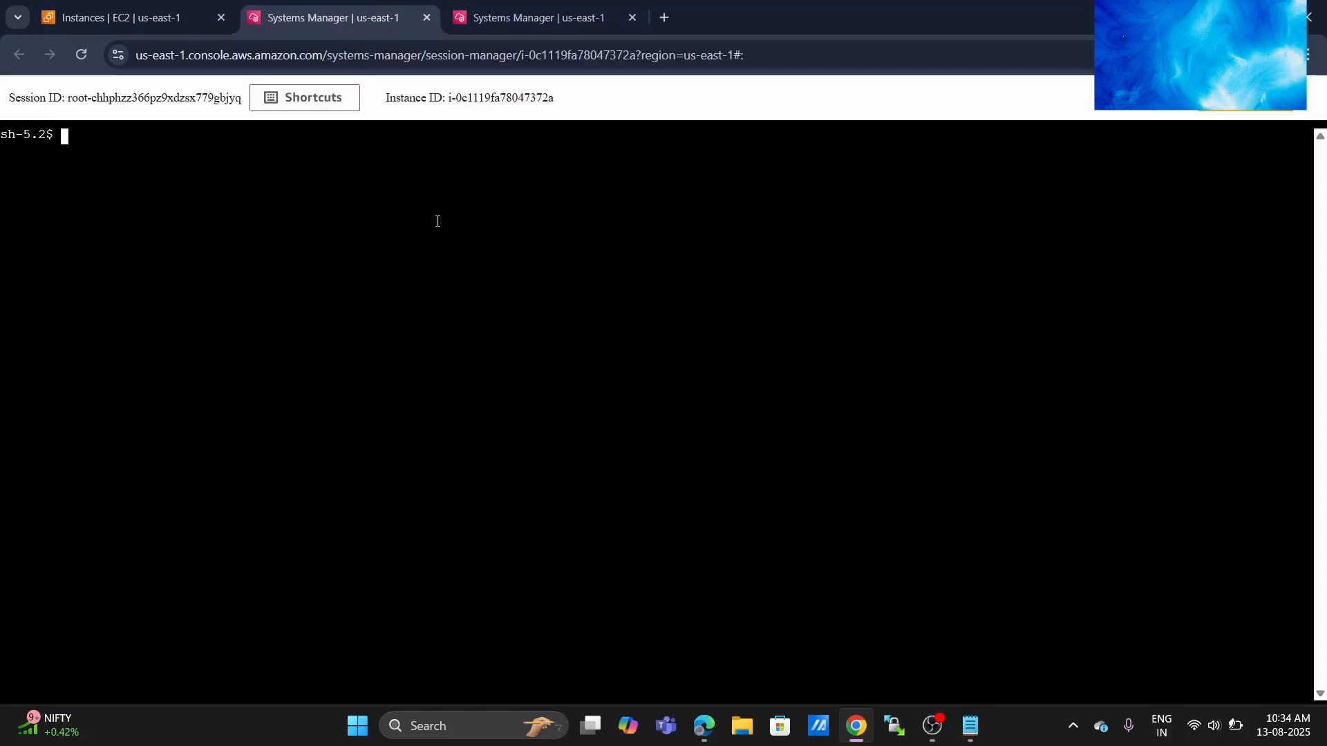
type("pwd")
key("Return")
key("Return")
key("Return")
key("Return")
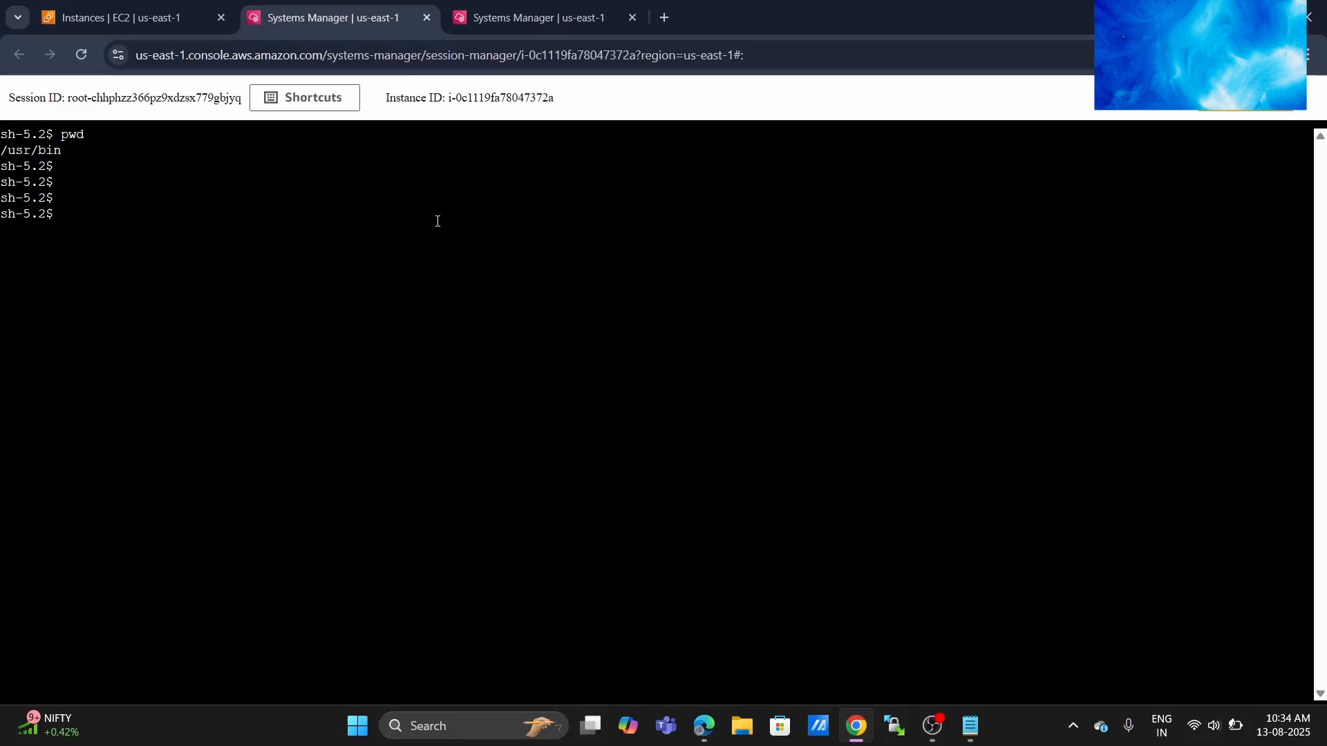
- Switch to the root user in vm1's terminal with sudo su -
type("sudos")
key("BackSpace")
type("su -")
key("Return")
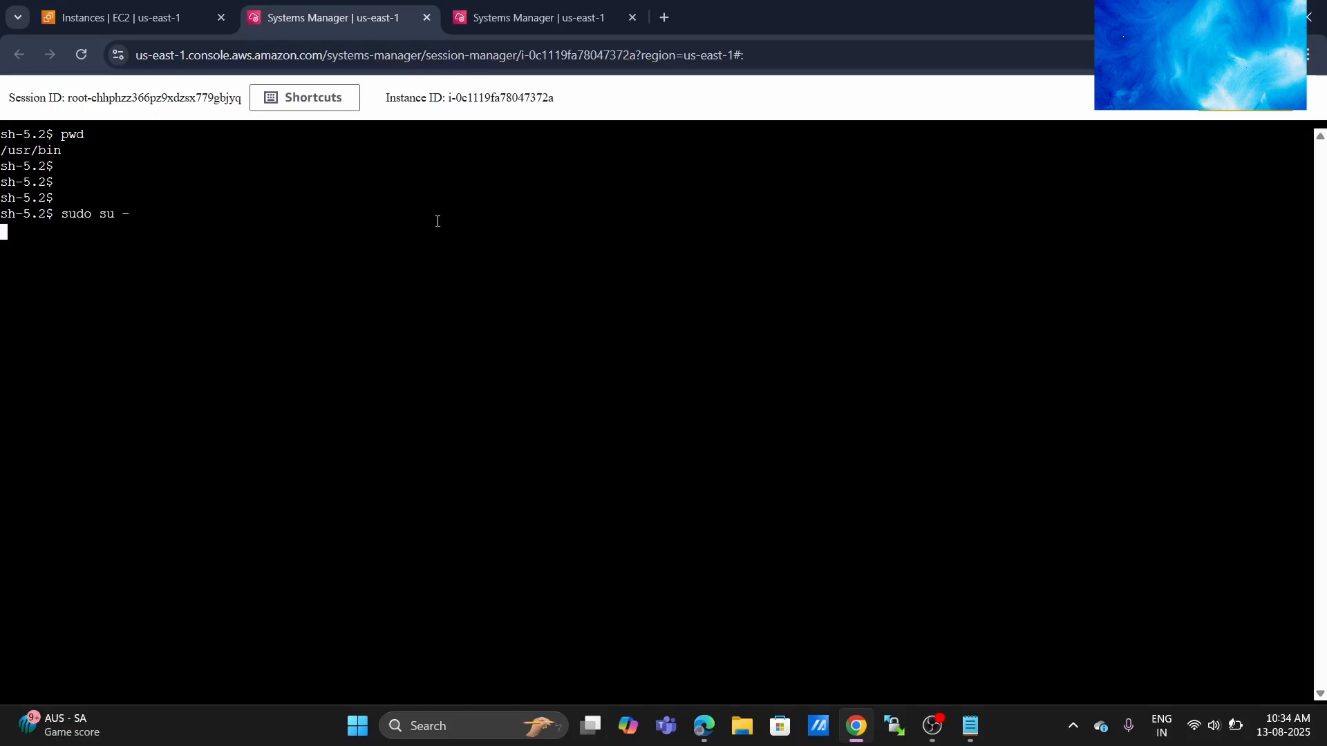
key("Return")
key("Return")
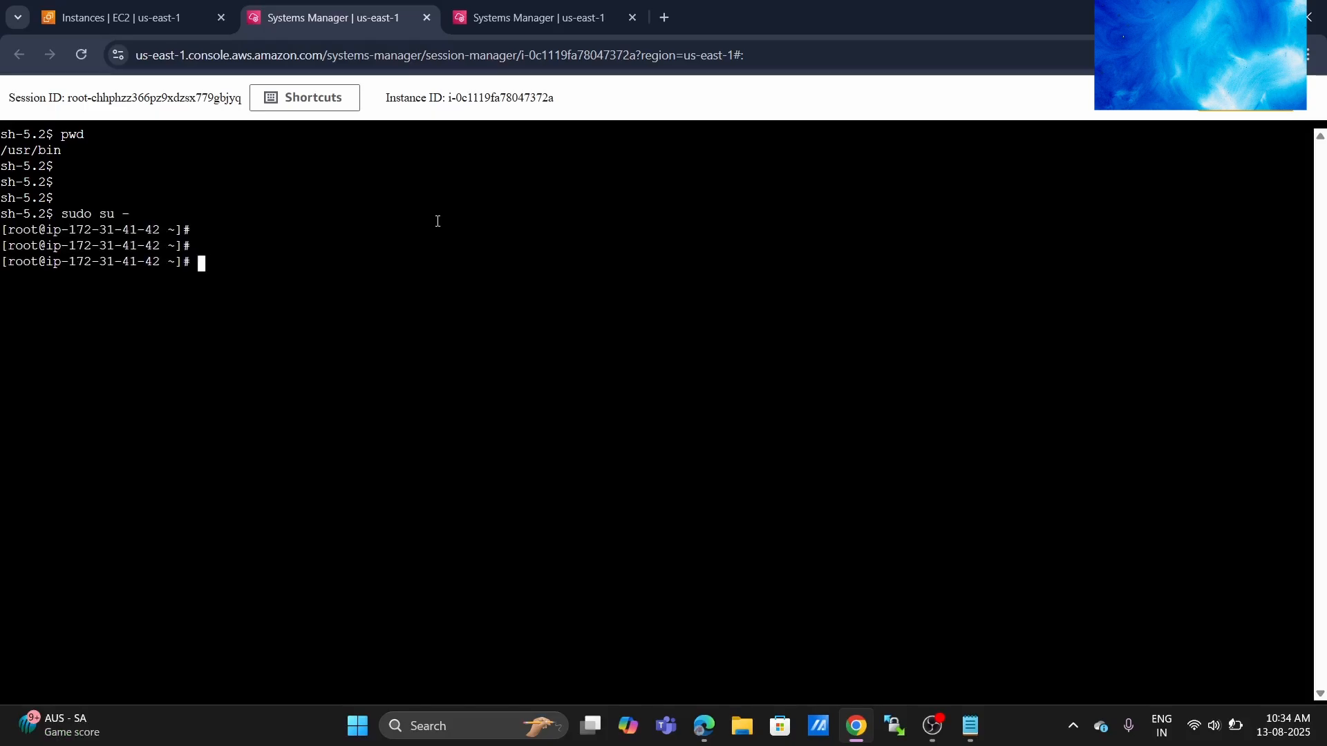
- Switch to the root user in vm2's Session Manager terminal with sudo su -
left_click(546, 5)
type("sudo s")
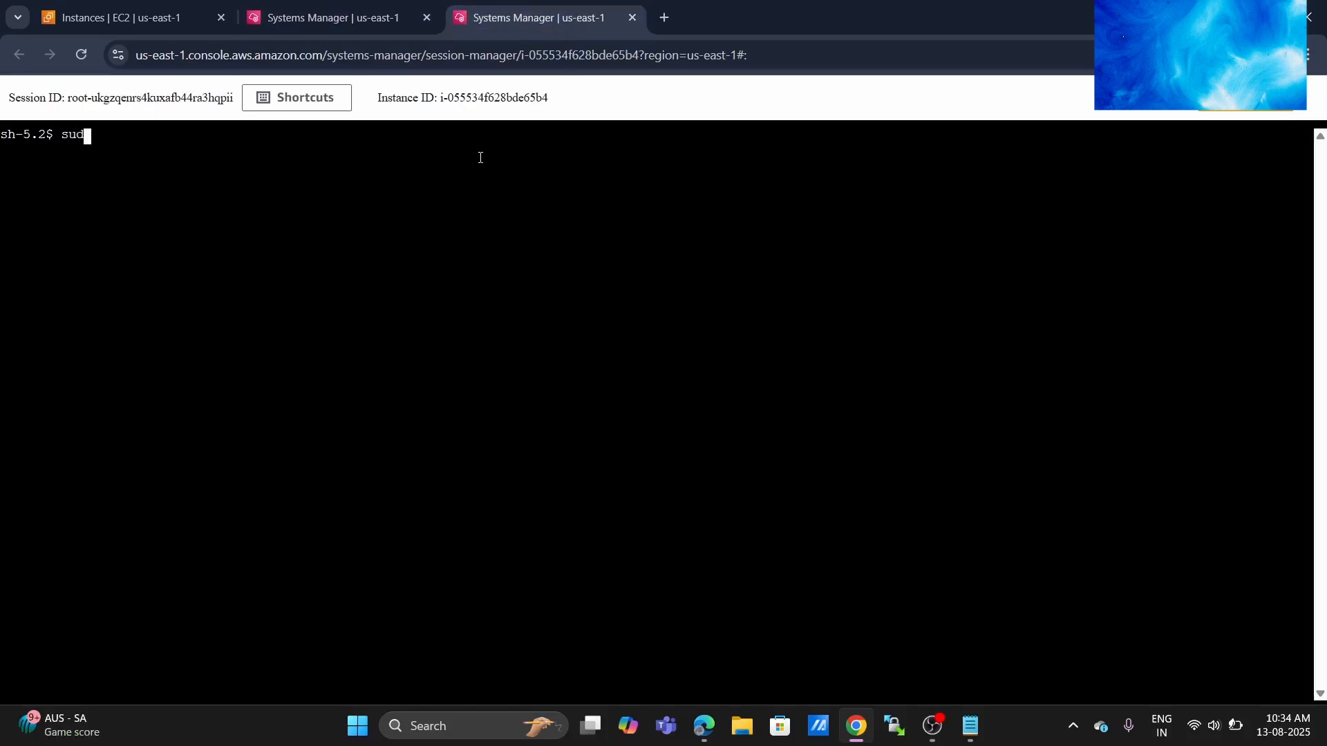
key("BackSpace")
key("BackSpace")
type("su -")
key("Return")
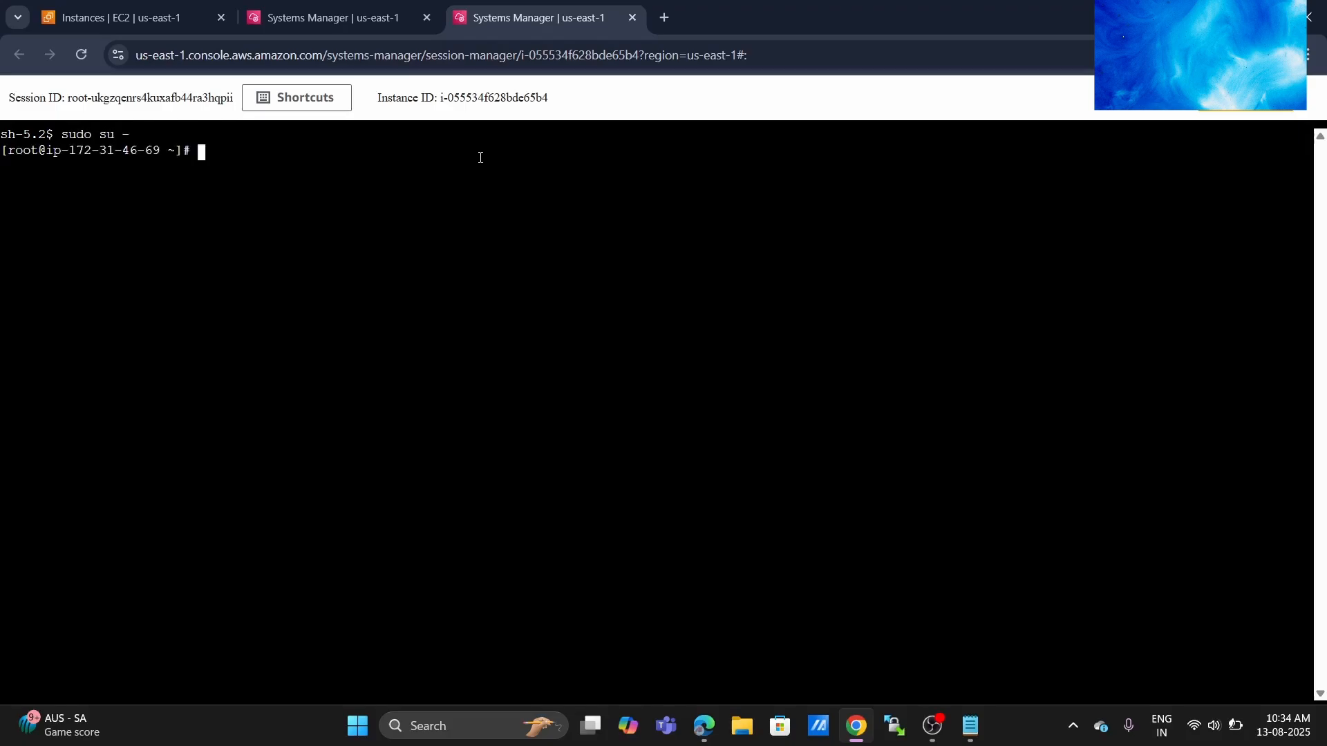
key("Return")
key("Return")
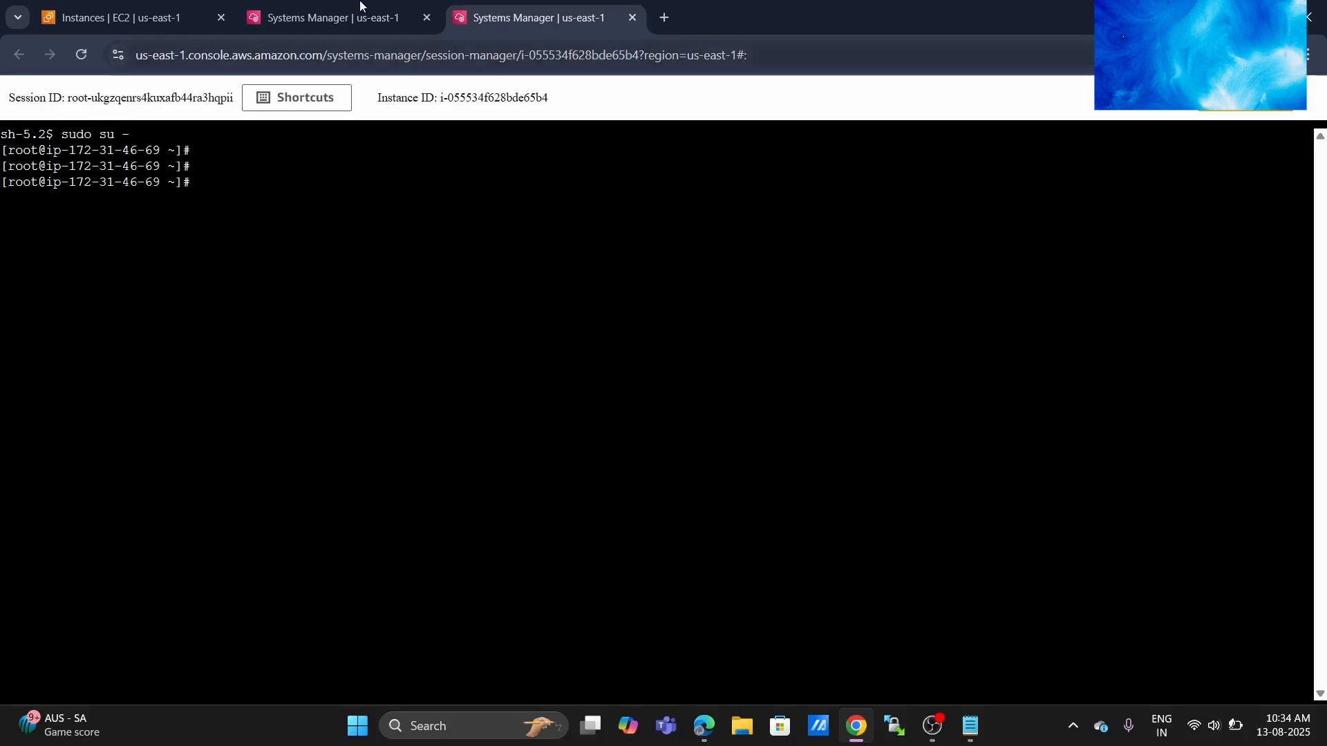
- Examine the CloudWatch monitoring graphs of vm1 alone, including CPU utilization, network traffic and CPU credits
left_click(124, 17)
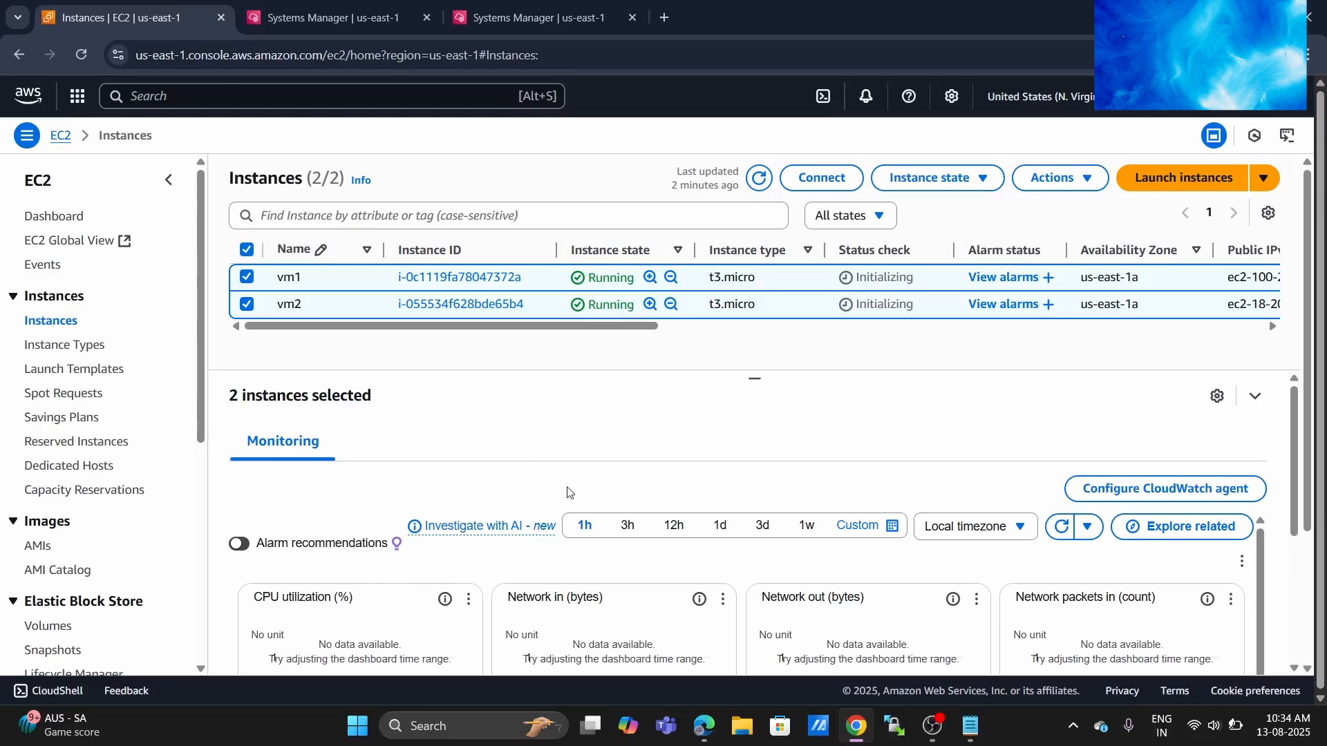
left_click(247, 305)
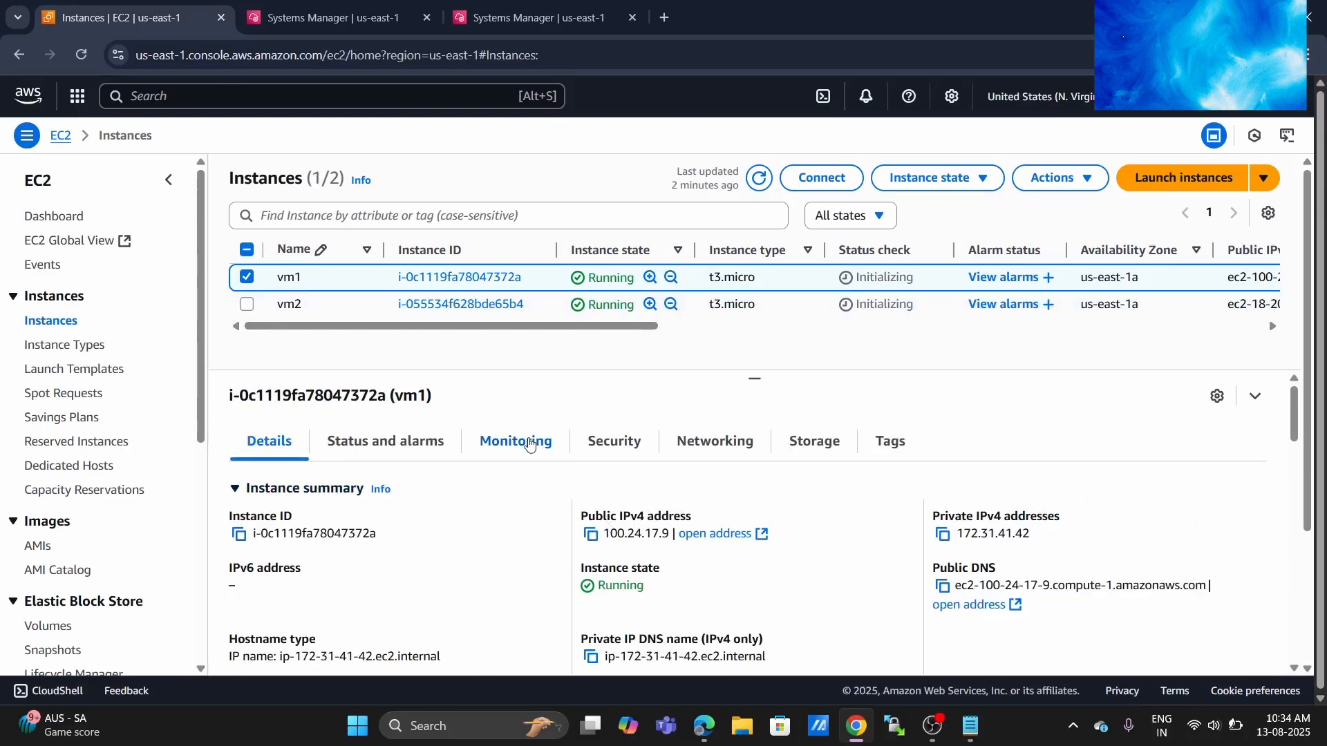
left_click(517, 441)
scroll(708, 603, "down", 1)
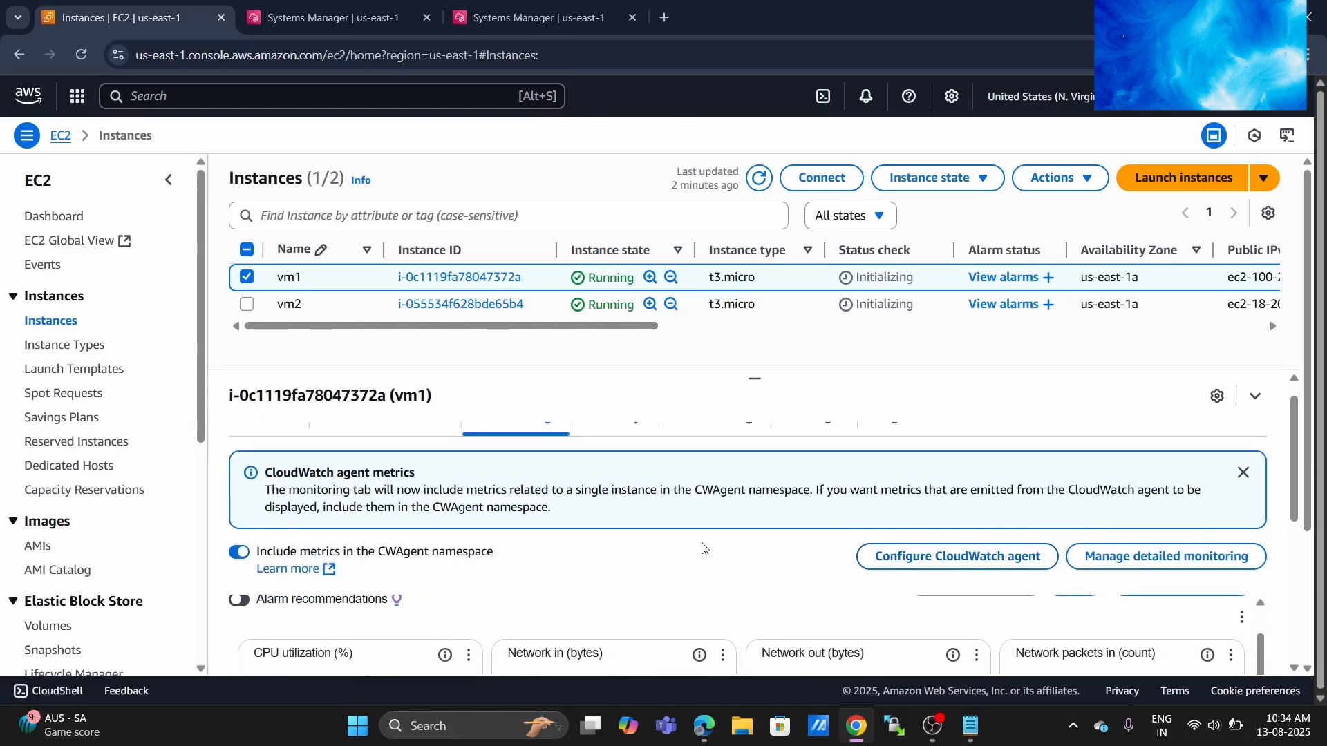
scroll(704, 548, "down", 2)
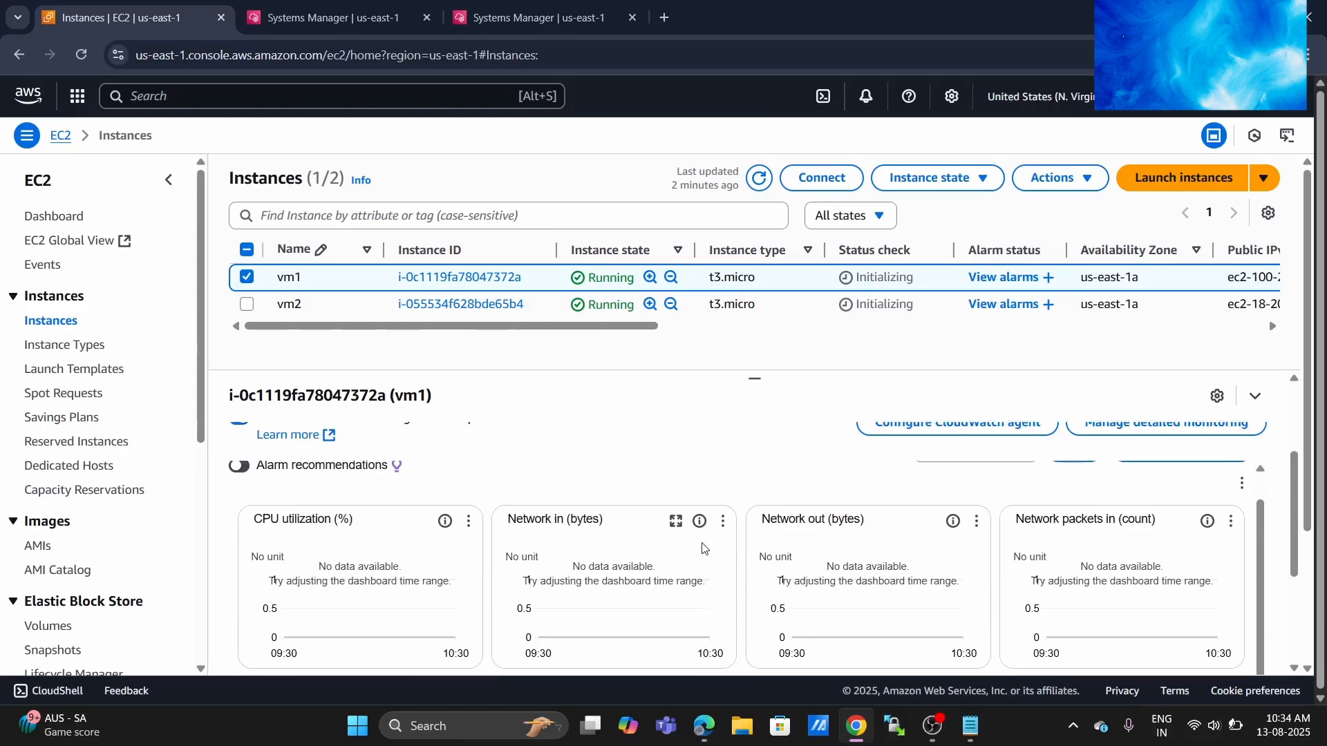
scroll(709, 569, "down", 3)
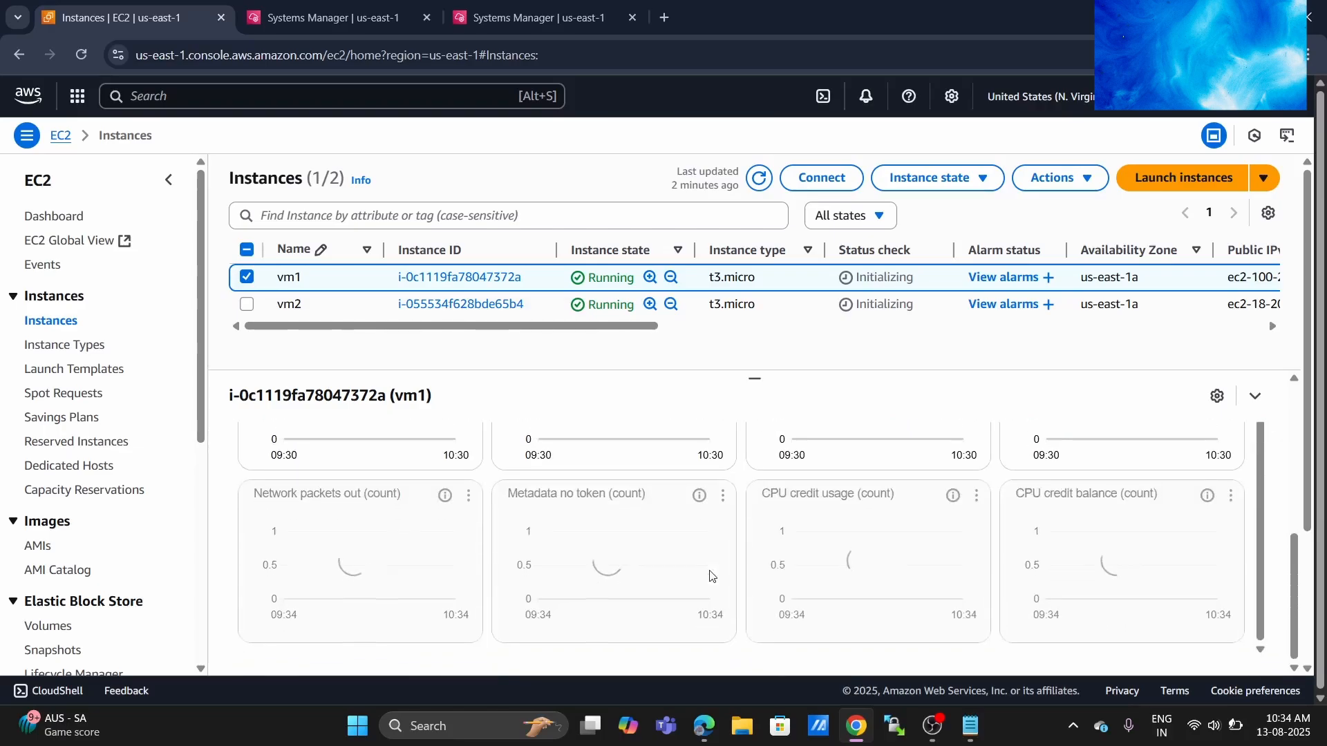
scroll(710, 576, "up", 1)
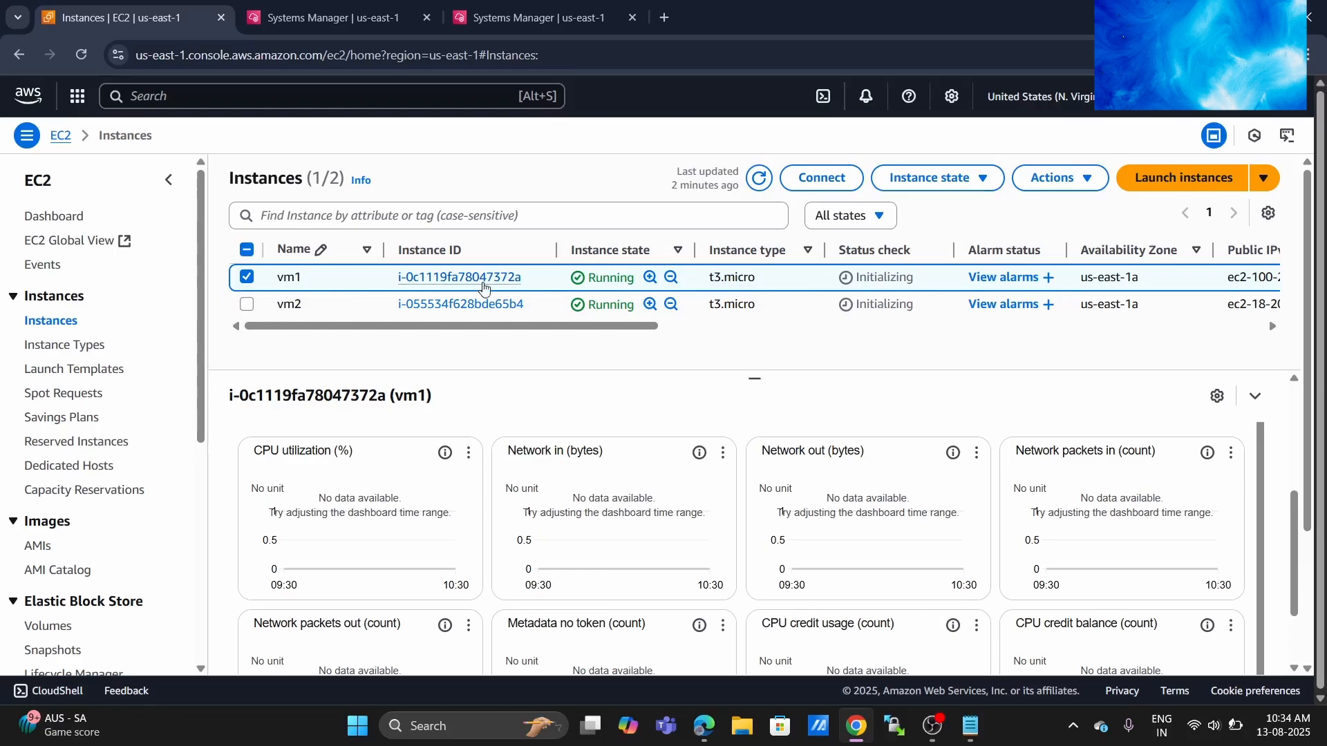
left_click(285, 102)
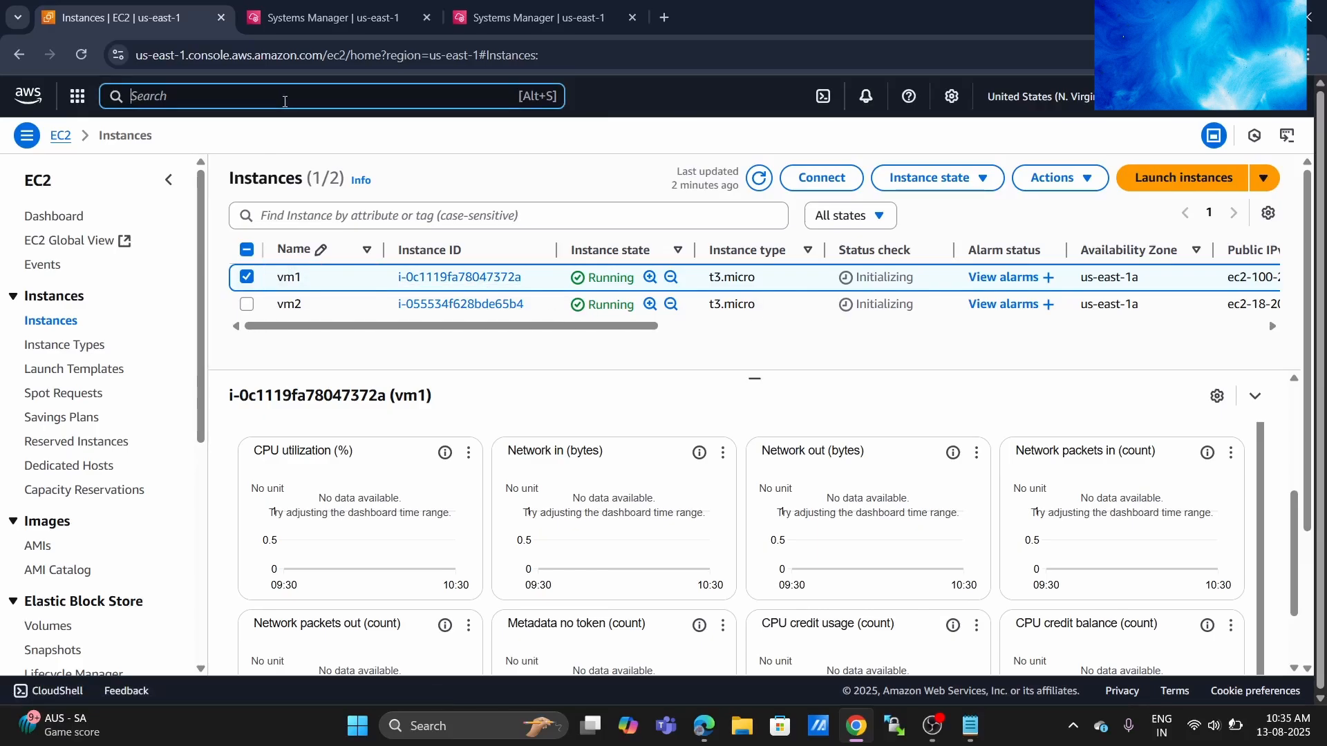
type("clo")
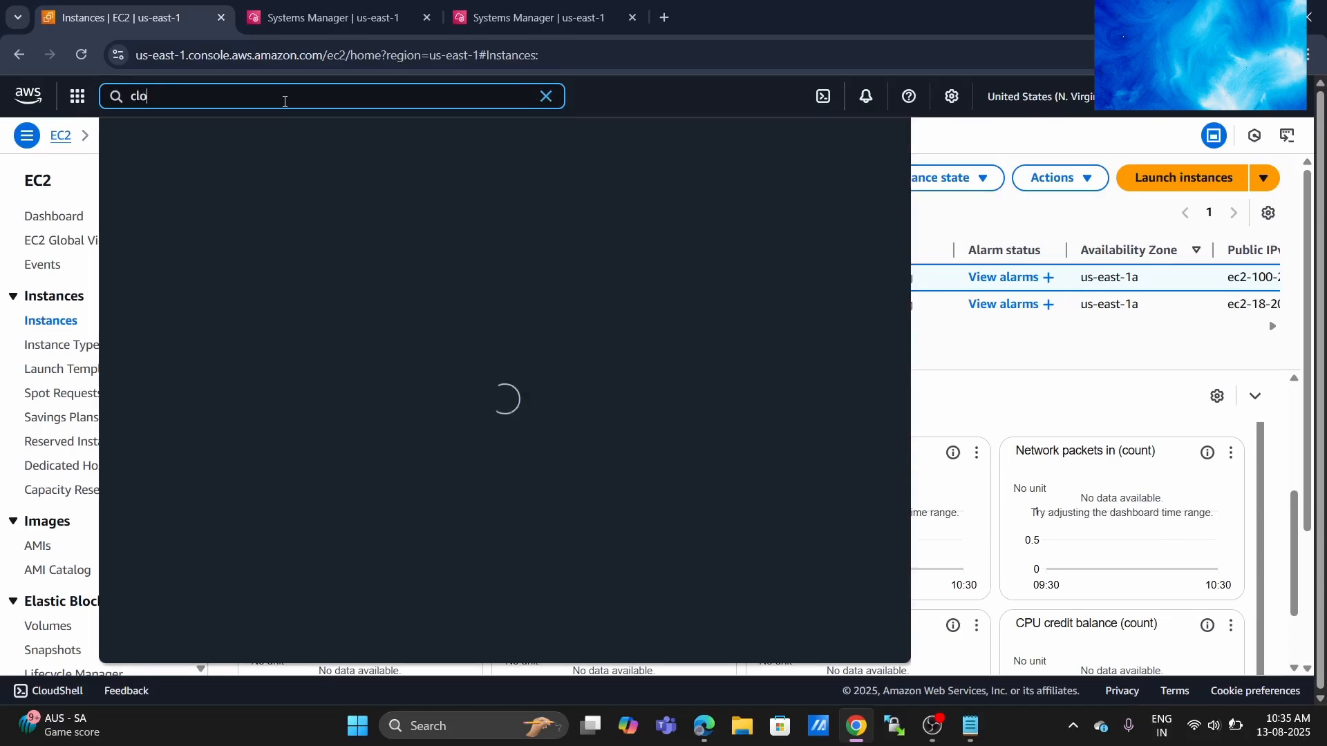
key("BackSpace")
key("BackSpace")
key("BackSpace")
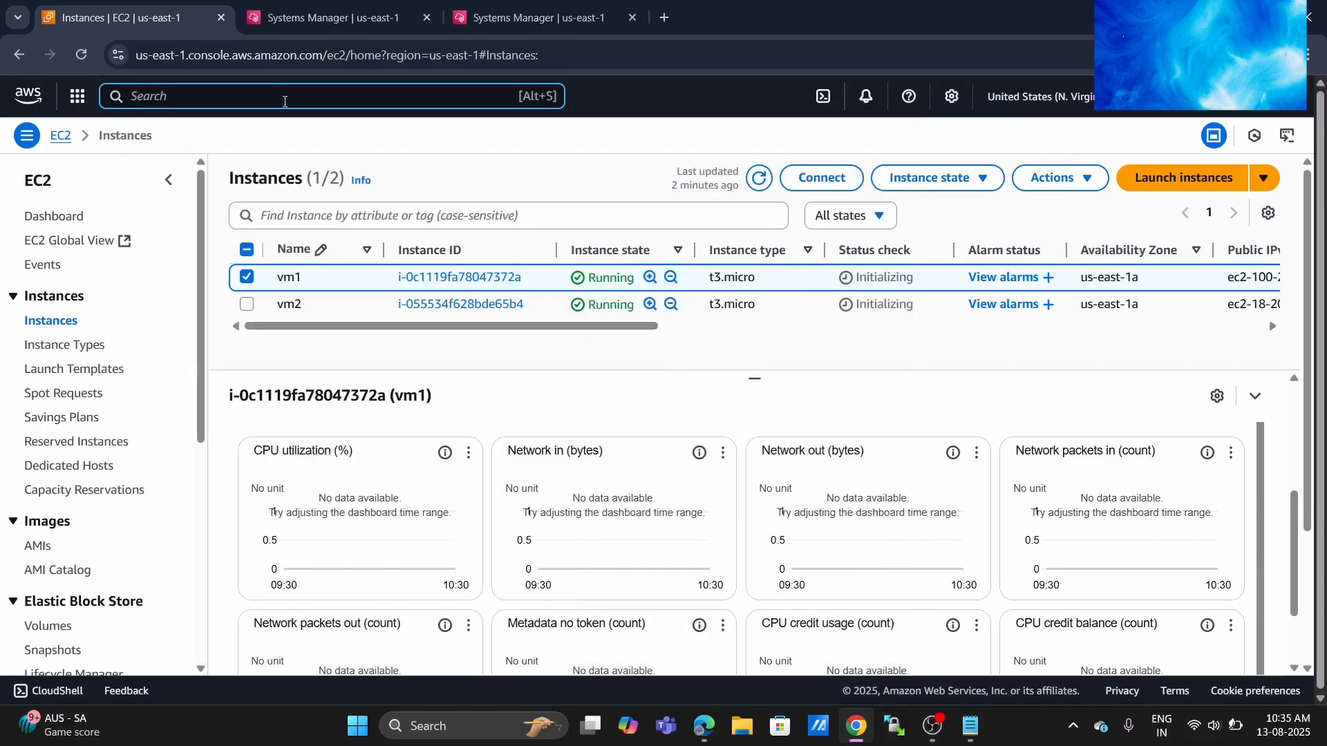
right_click(125, 6)
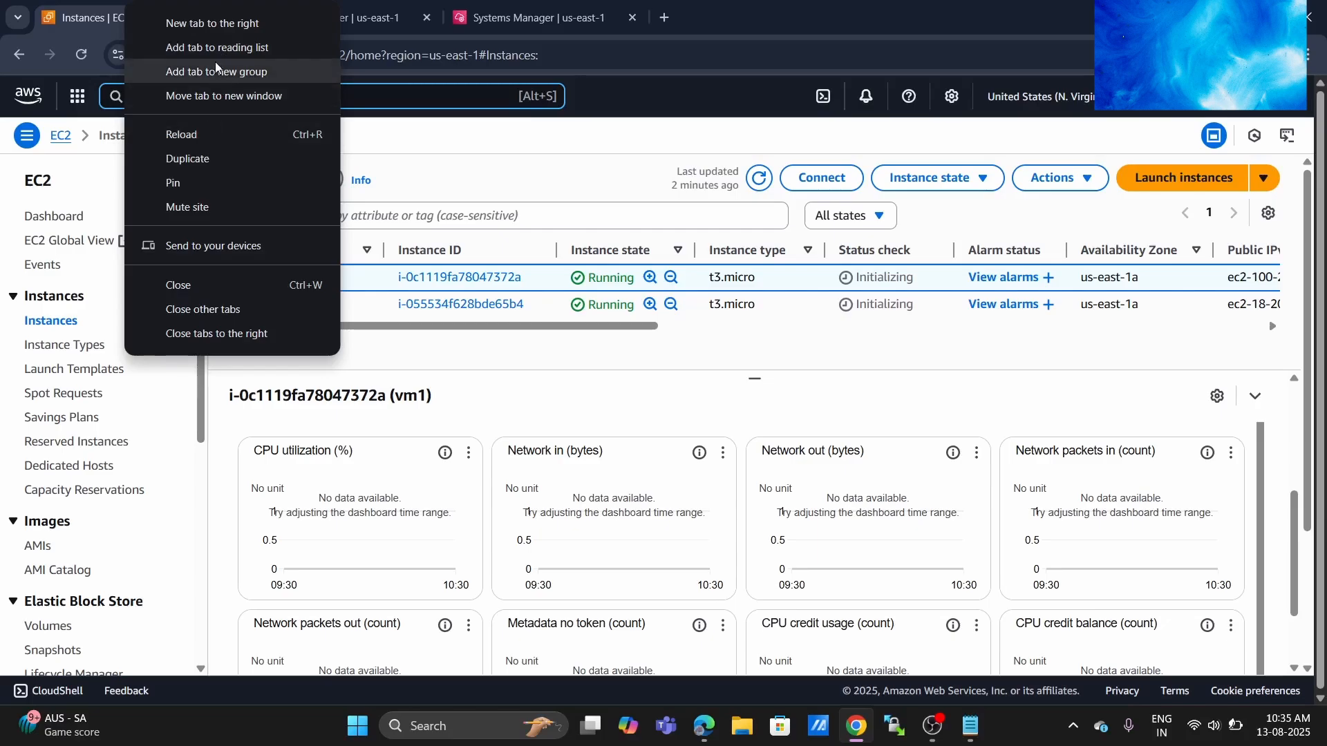
left_click(223, 28)
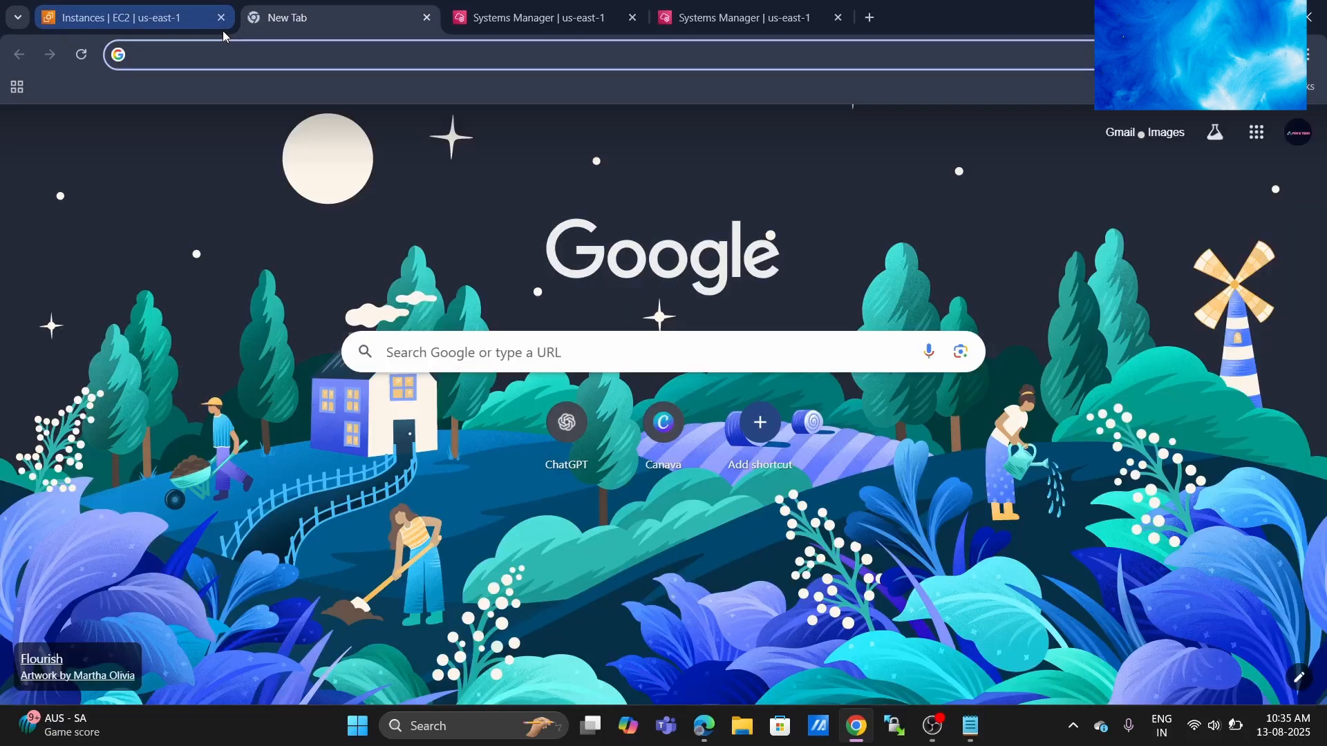
left_click(426, 17)
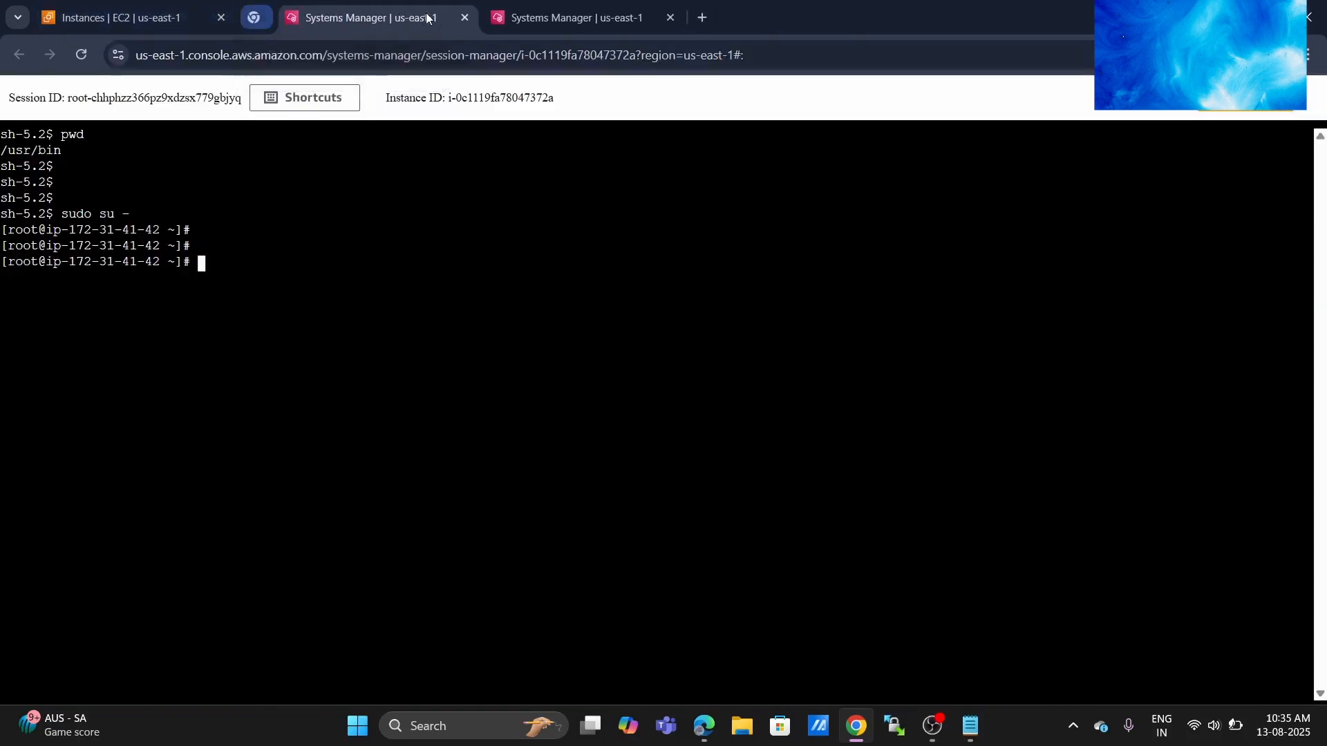
- Duplicate the EC2 instances page and search for "cloud watch" in the copy to open the CloudWatch service
right_click(123, 6)
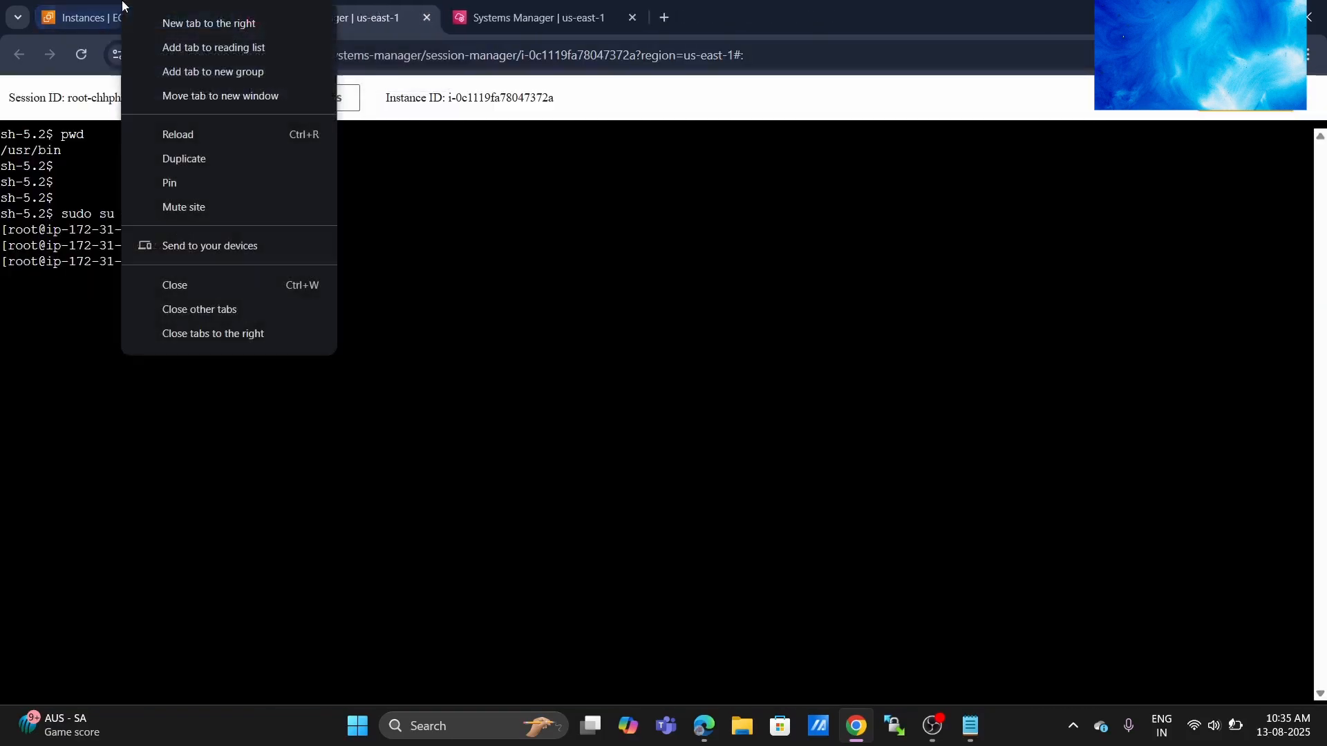
left_click(221, 163)
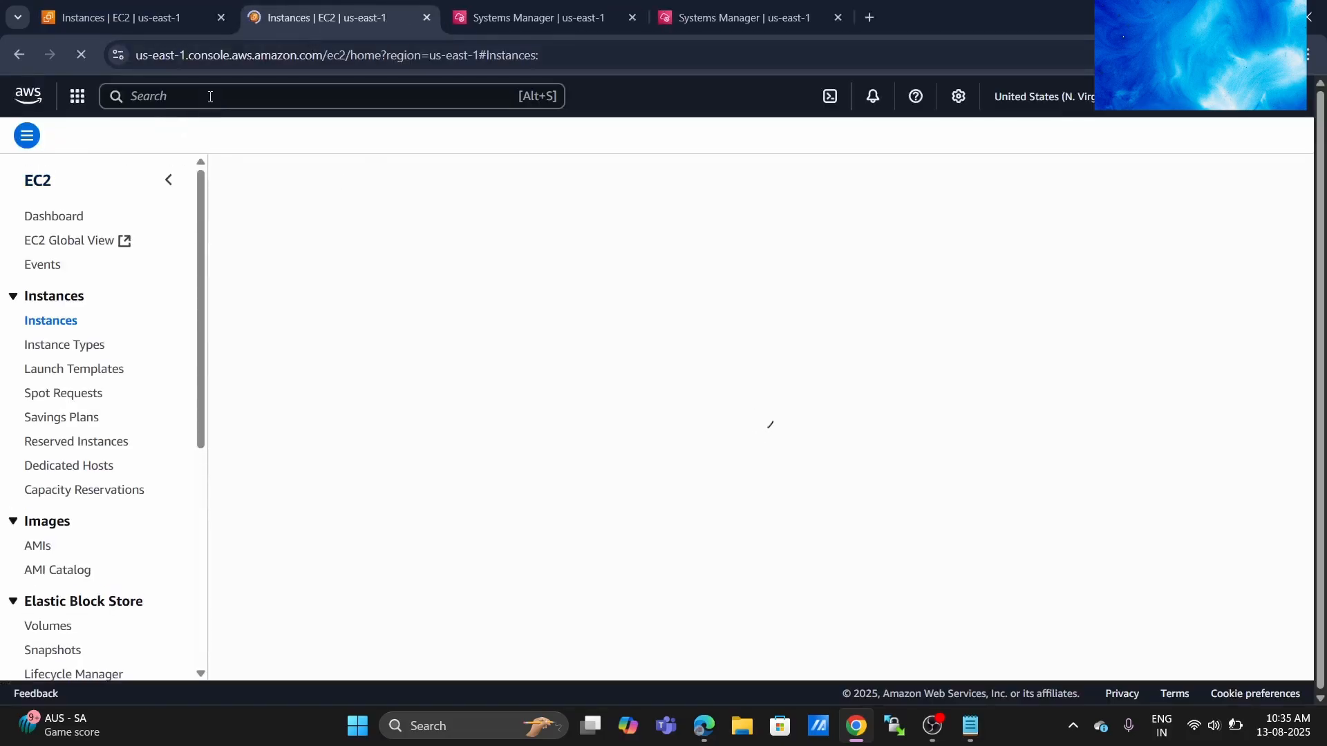
left_click(210, 99)
type("clou")
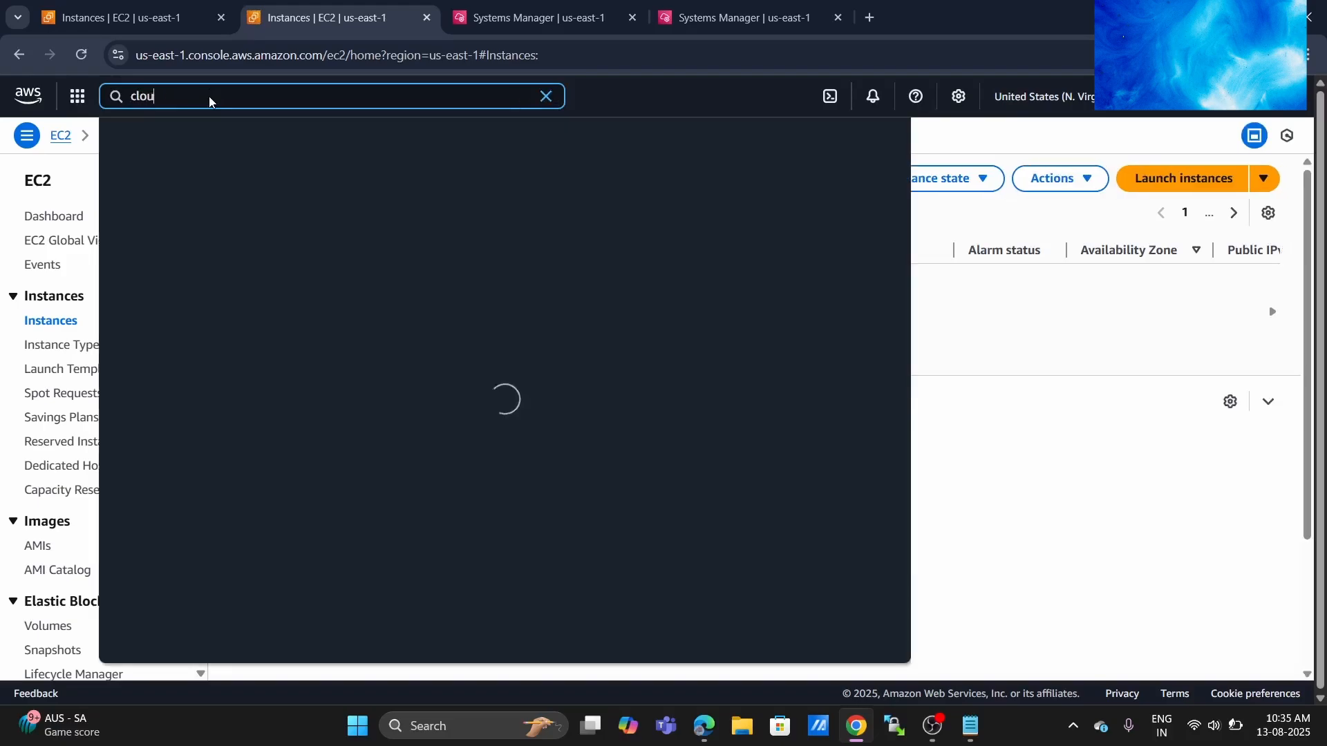
type("d watch")
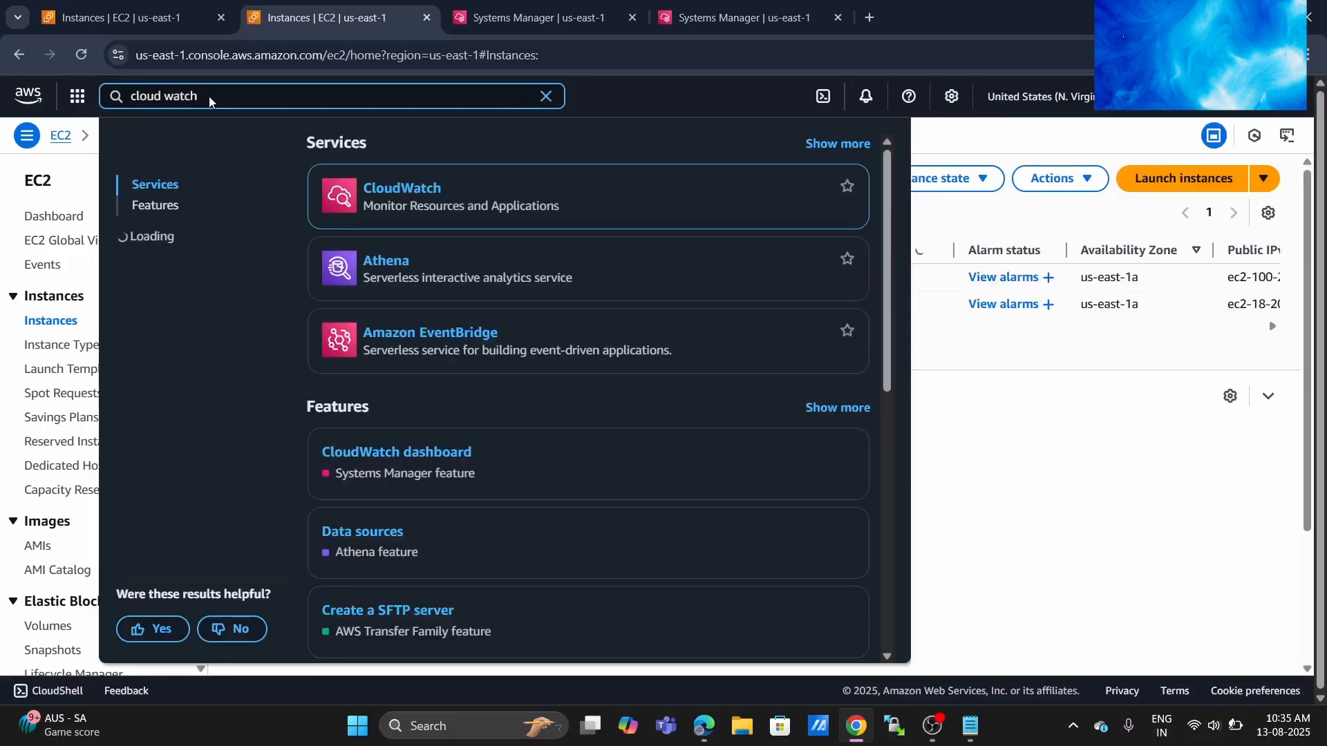
mouse_move(417, 189)
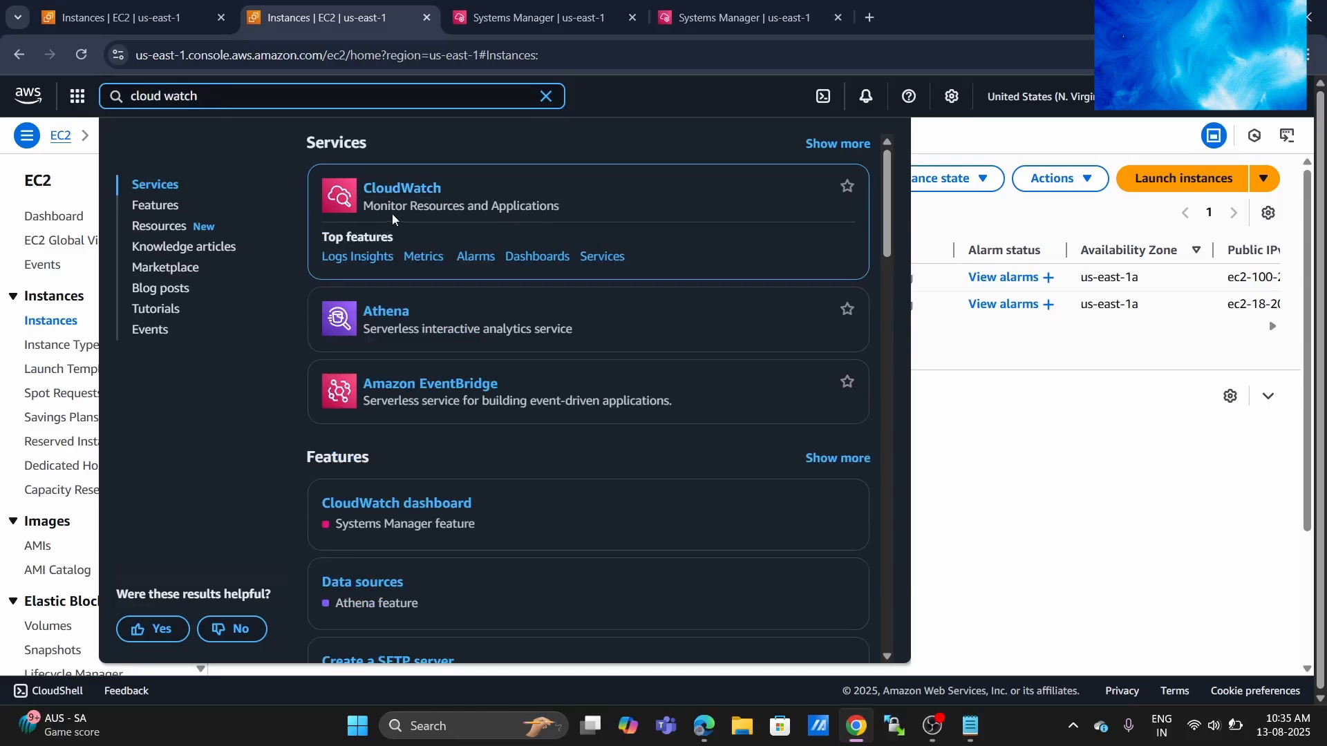
left_click(405, 191)
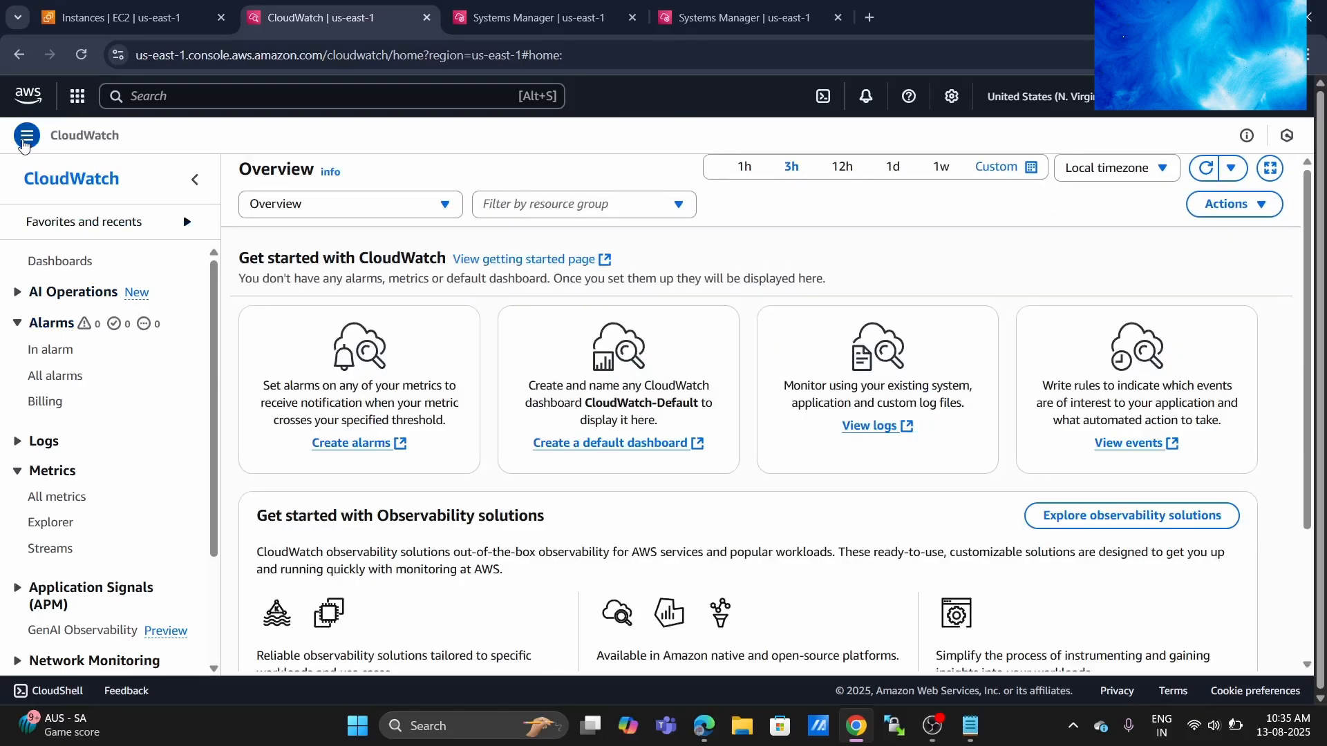
- Browse all CloudWatch metrics and open the EC2 namespace
left_click(24, 139)
scroll(153, 457, "down", 1)
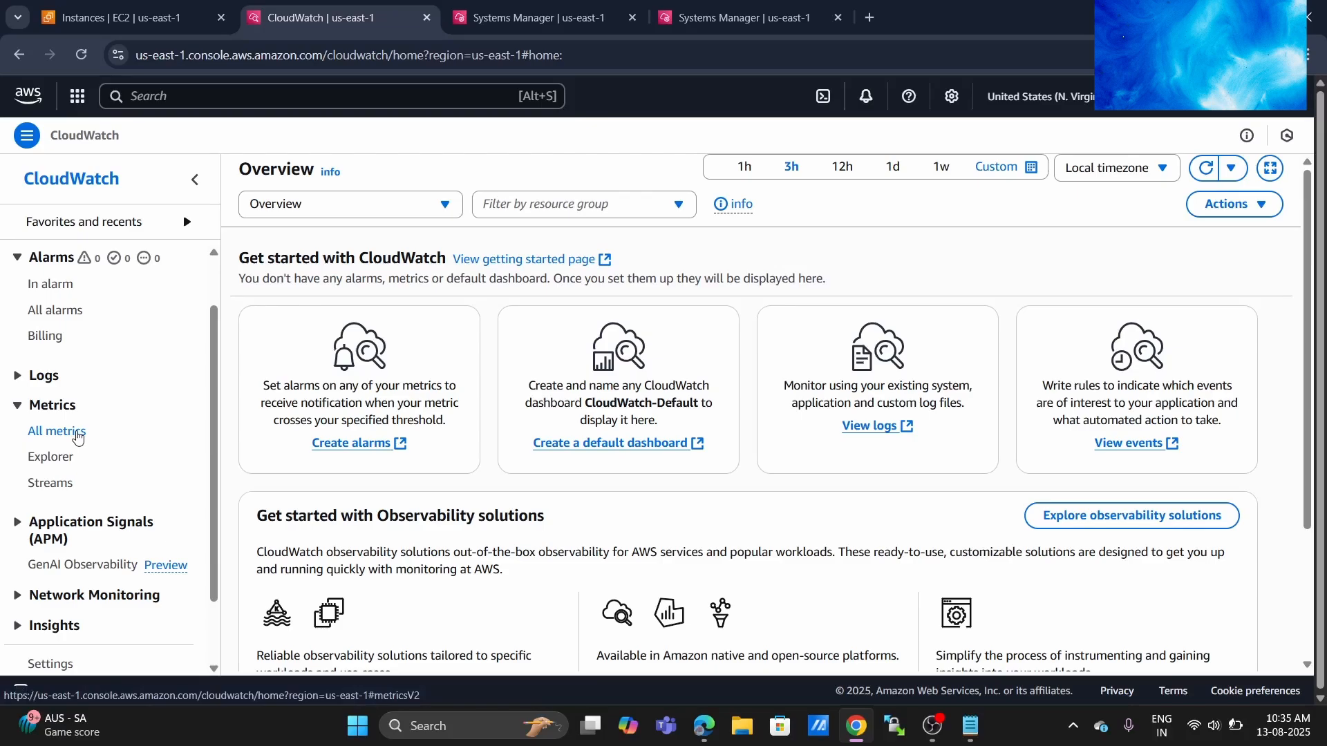
left_click(78, 434)
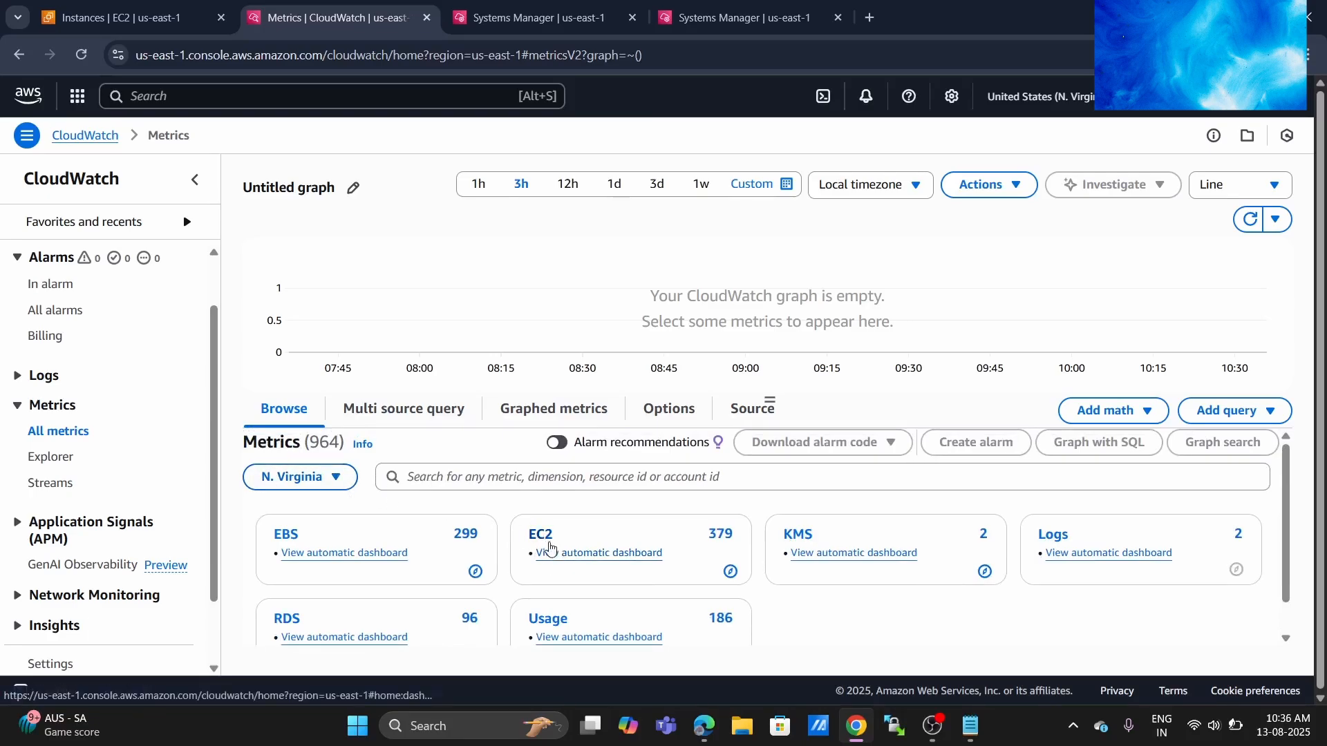
left_click(543, 542)
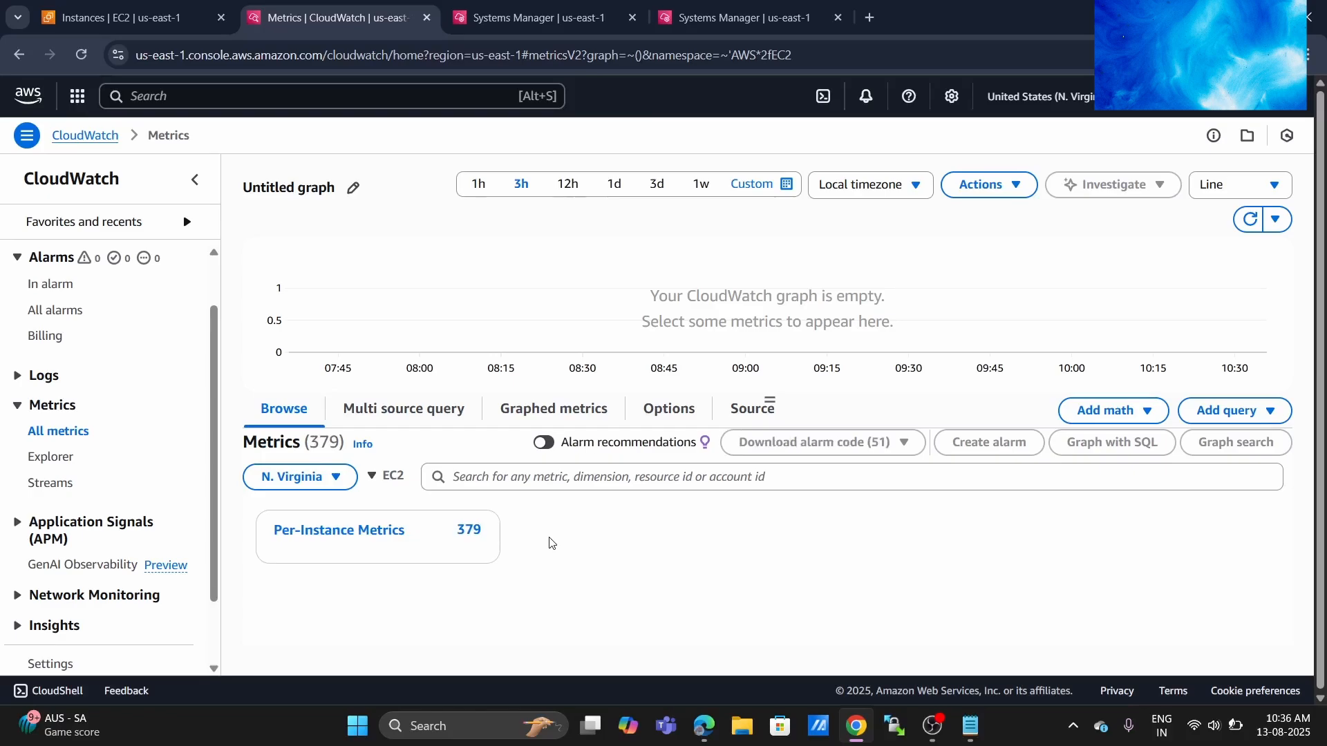
- Open the per-instance EC2 metrics and examine the available metric names, from CPU credits and network traffic to CPU utilization and EBS
left_click(365, 537)
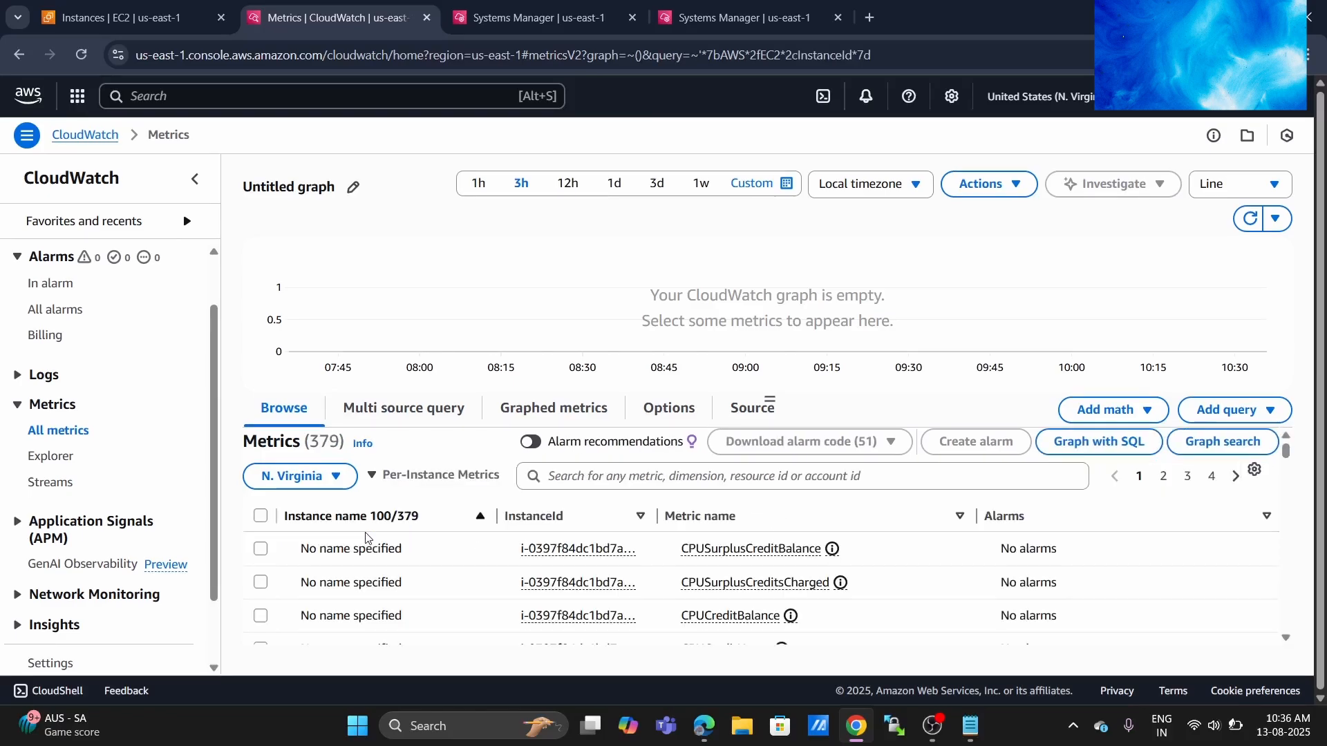
scroll(502, 561, "down", 5)
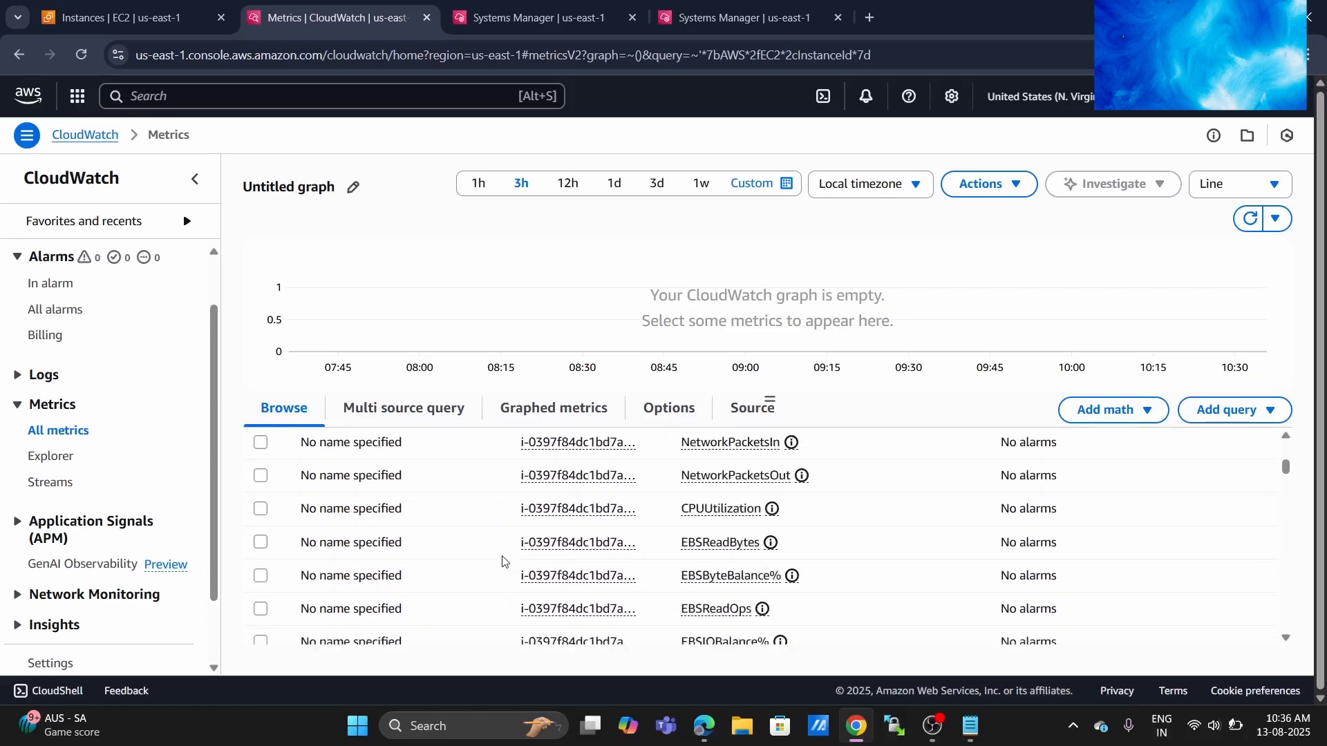
scroll(502, 561, "up", 5)
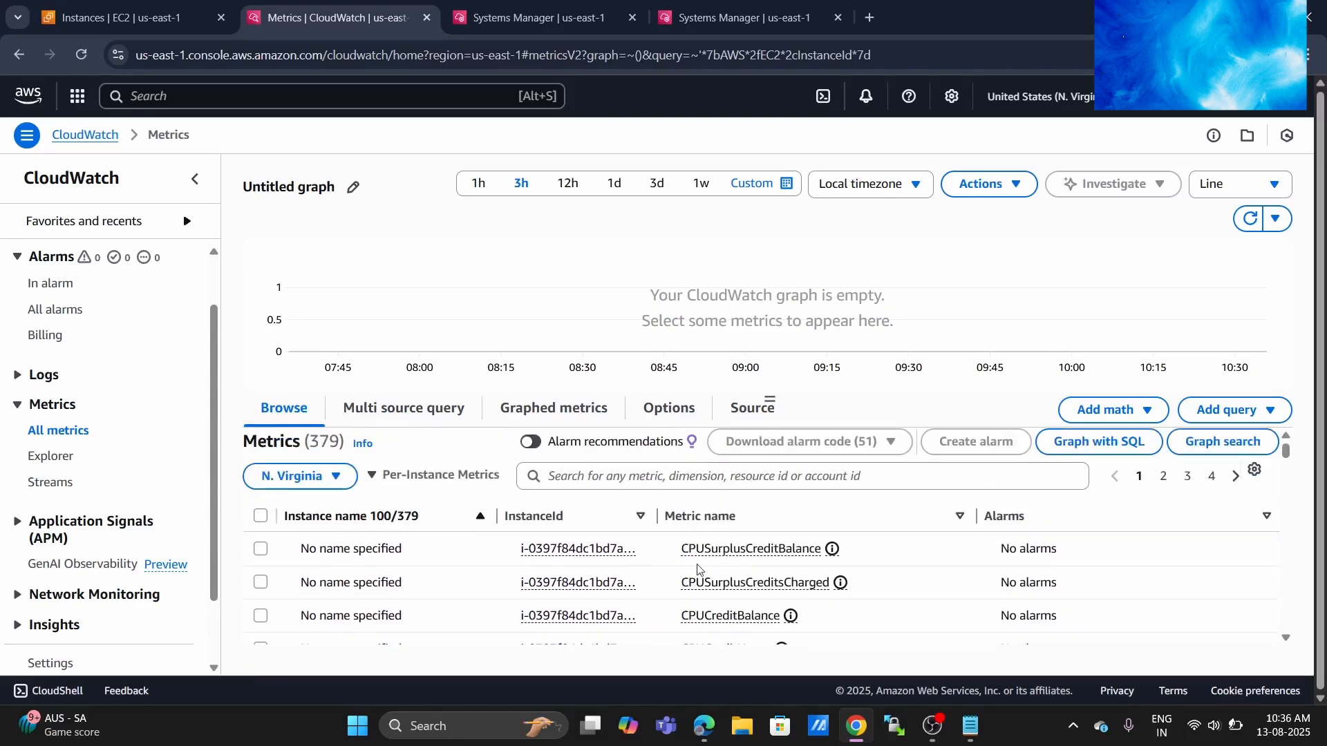
scroll(697, 569, "down", 4)
scroll(698, 570, "up", 2)
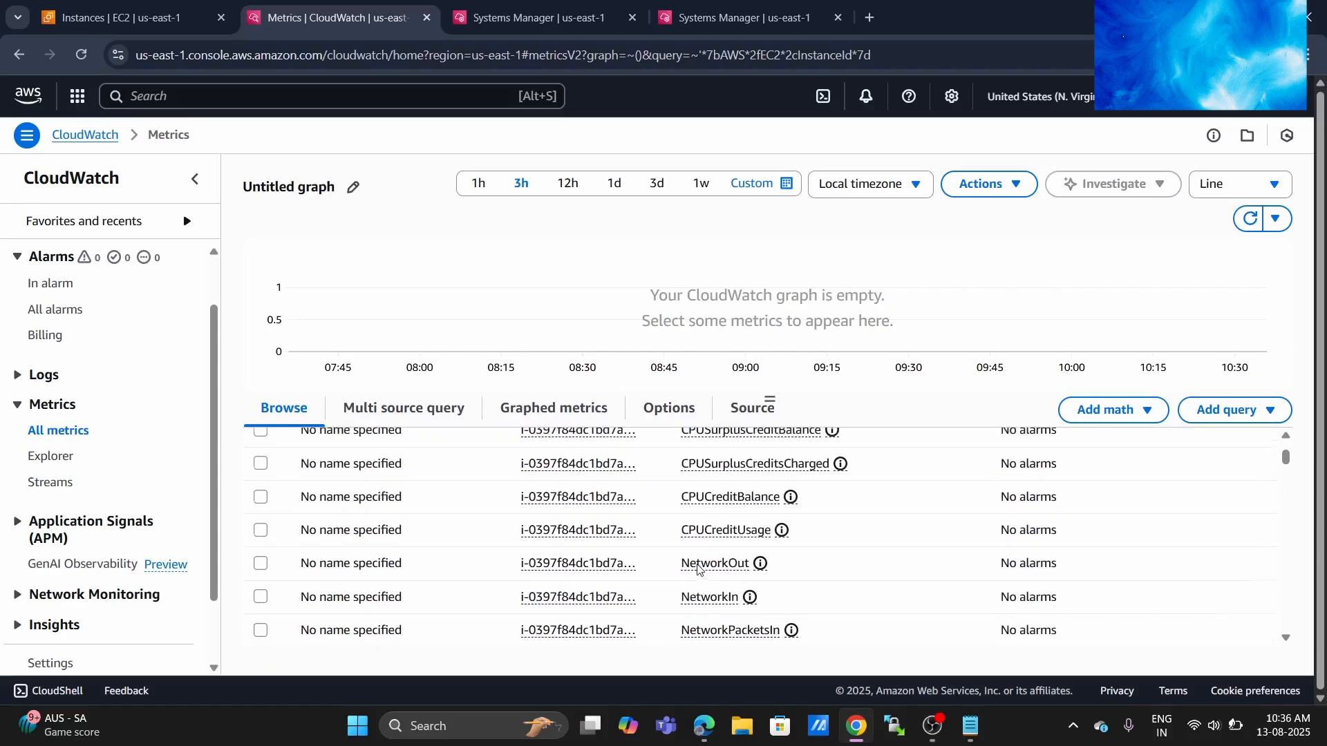
scroll(697, 570, "up", 3)
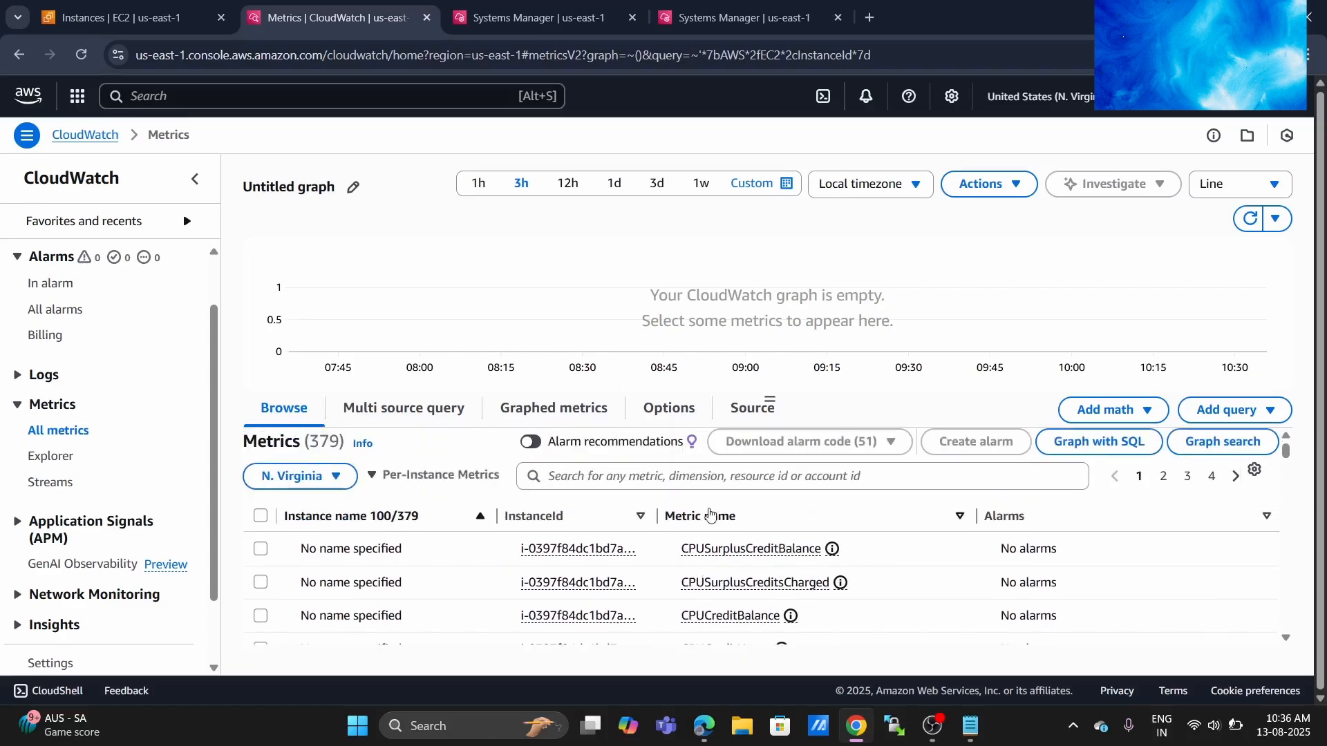
scroll(760, 540, "down", 4)
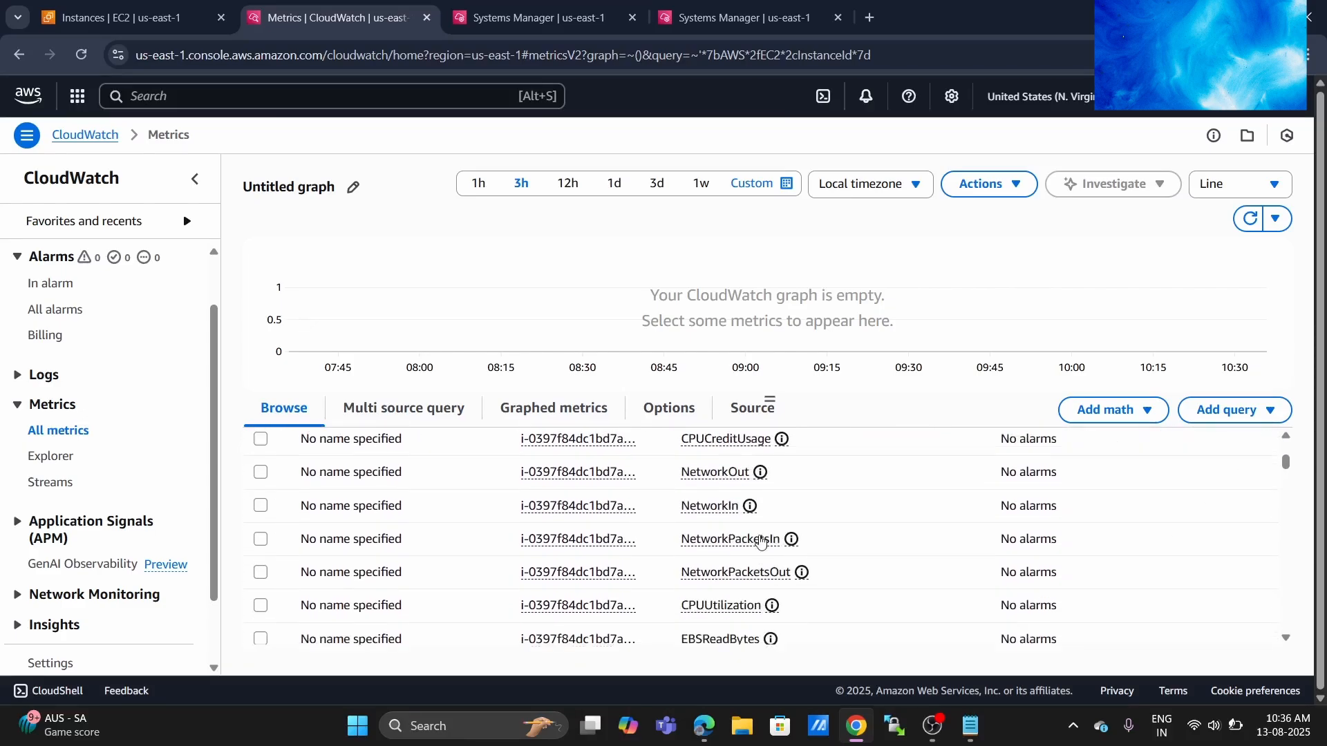
scroll(760, 541, "down", 2)
scroll(760, 541, "up", 1)
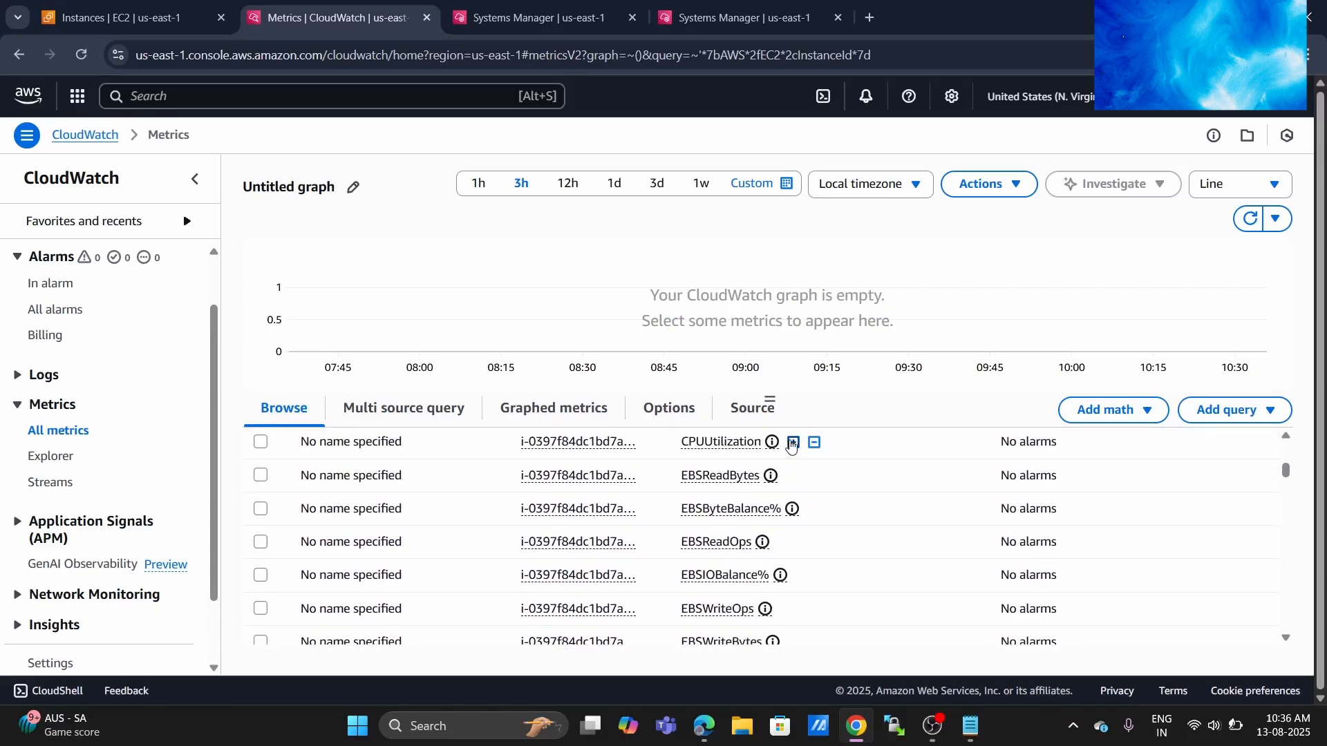
- Filter the per-instance metrics by the metric name CPUUtilization and look through the results for vm1 and vm2
left_click(793, 444)
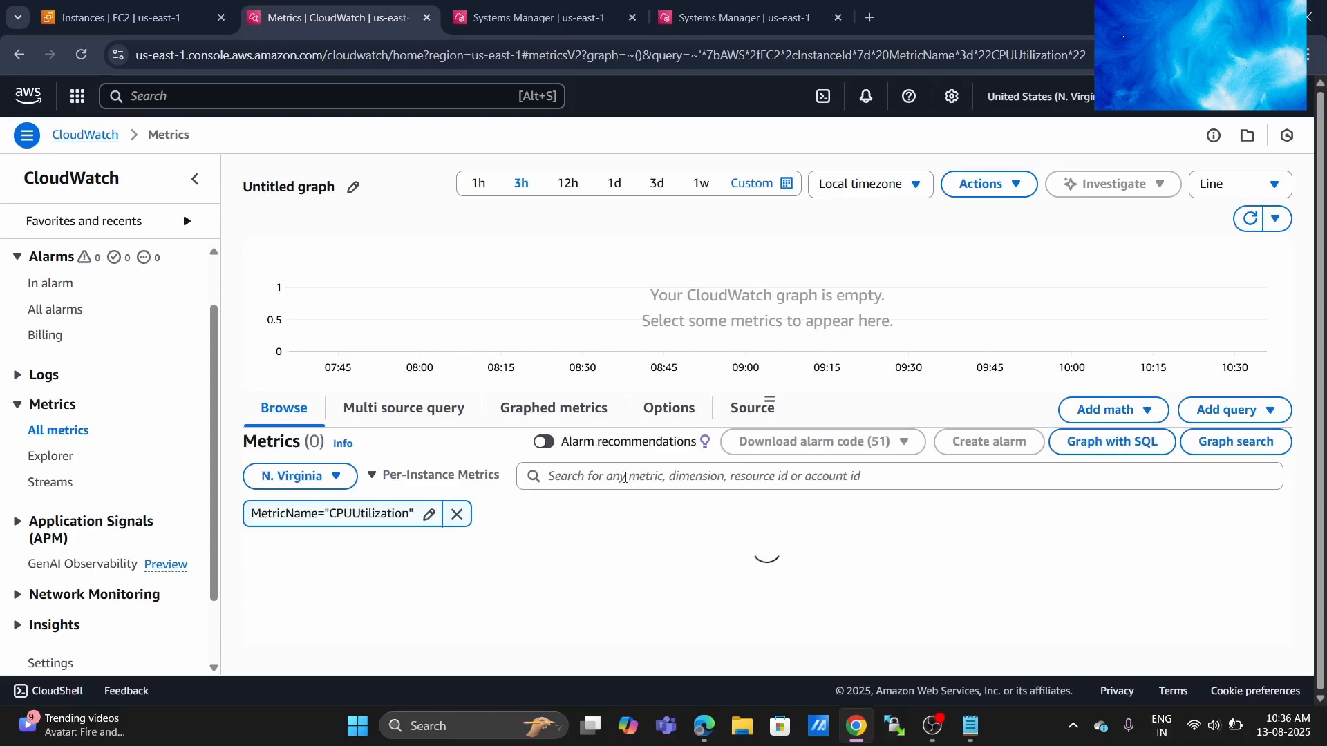
scroll(693, 504, "down", 2)
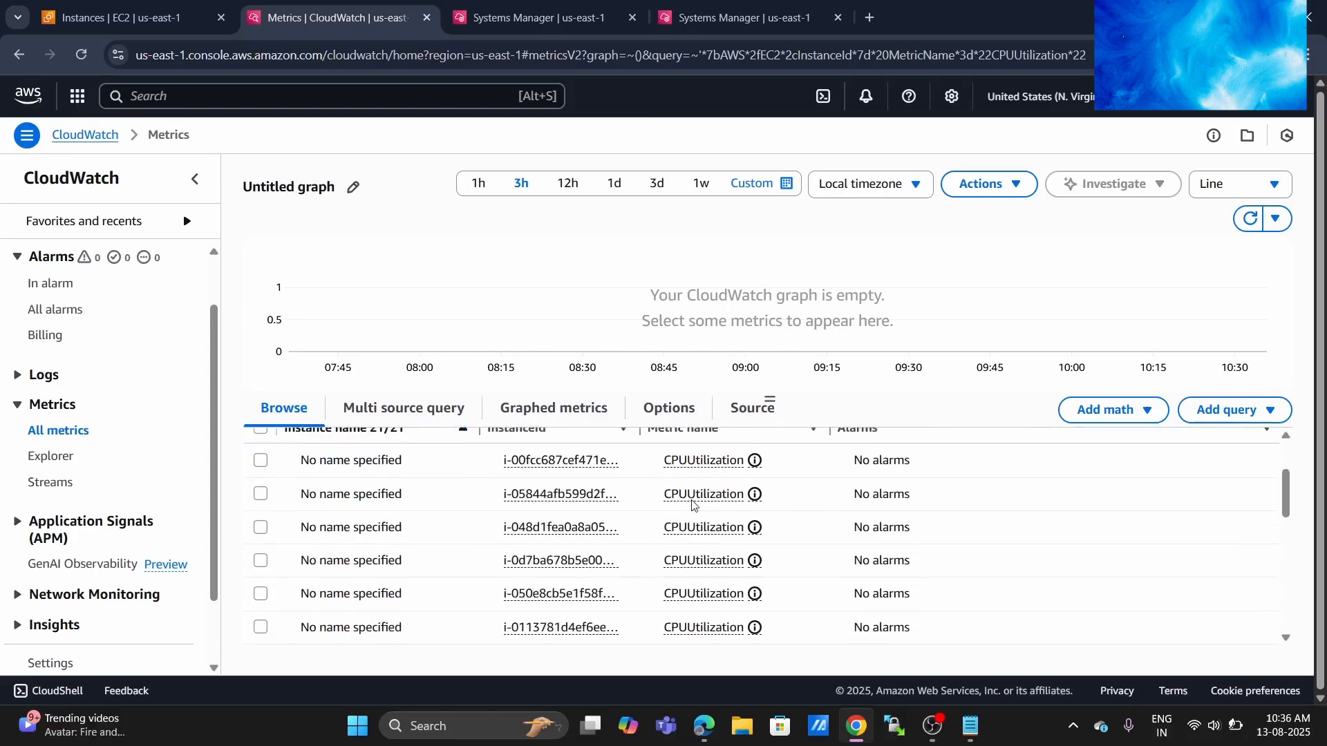
scroll(694, 505, "up", 3)
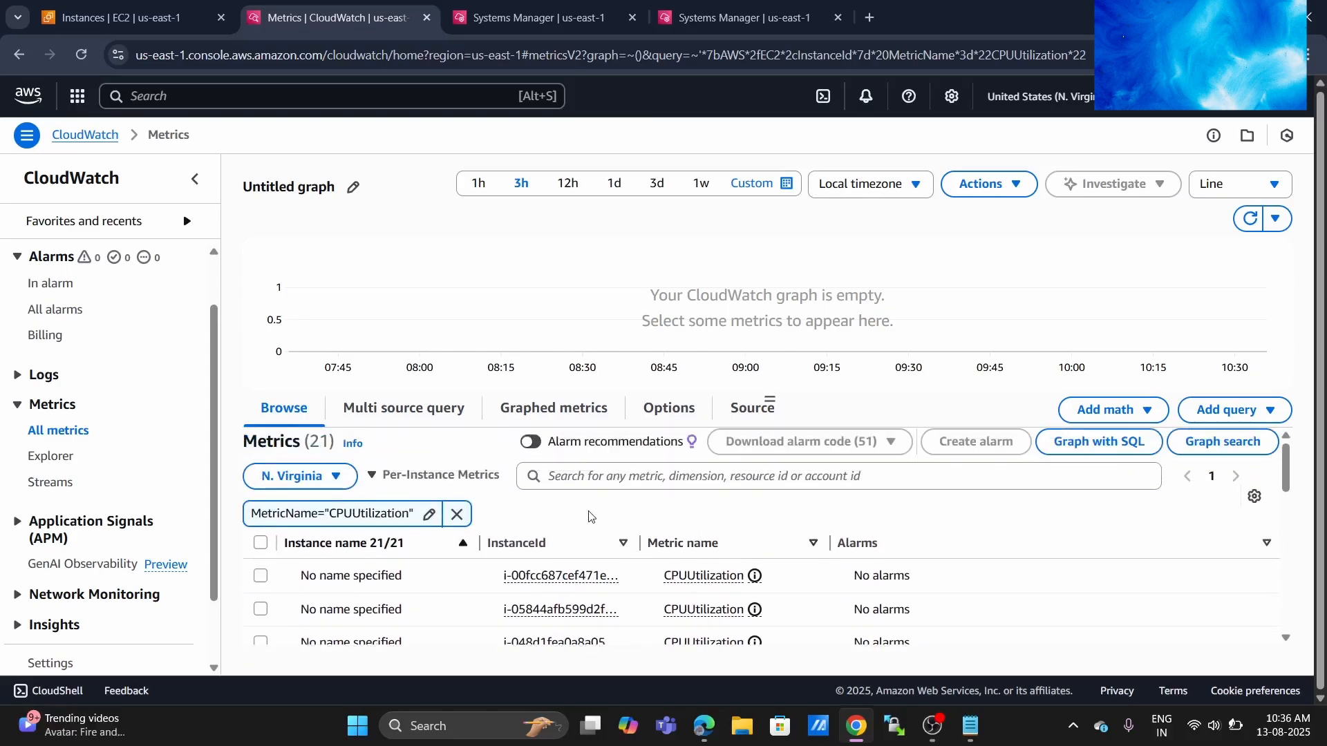
scroll(622, 587, "down", 2)
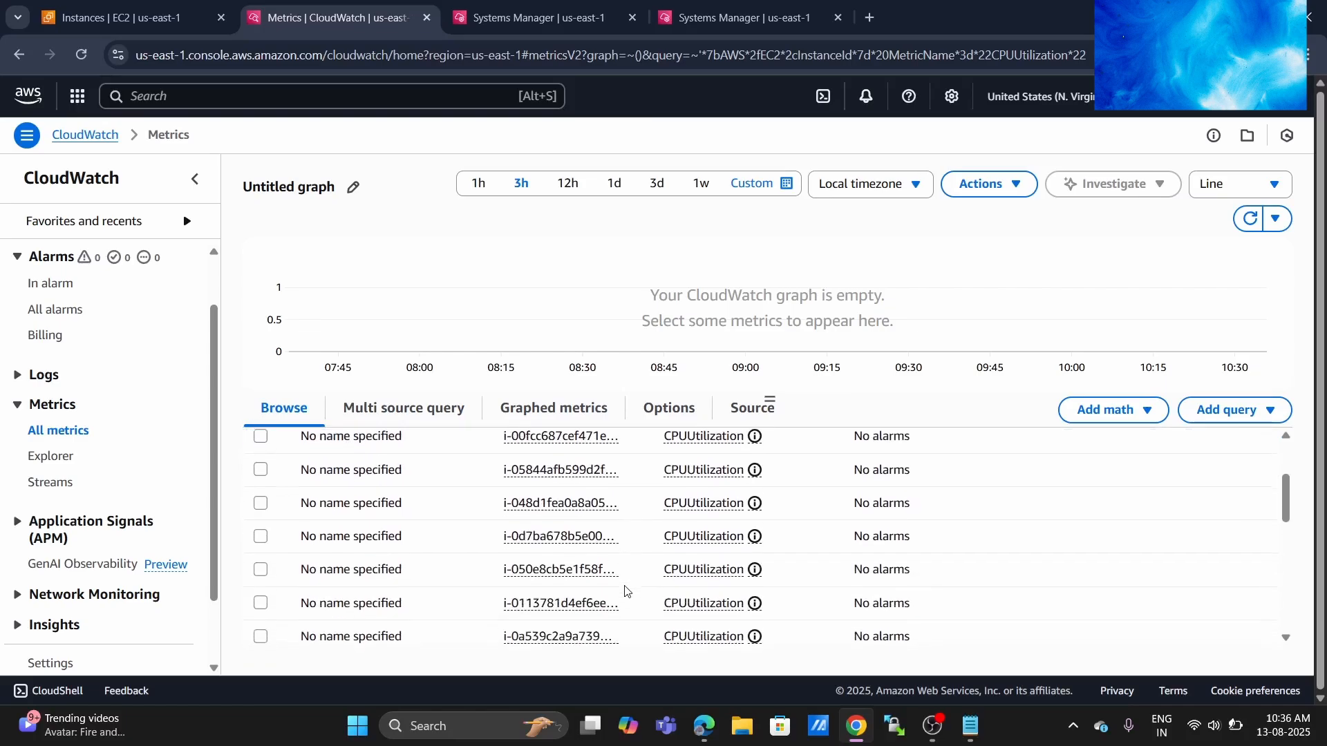
scroll(624, 591, "down", 3)
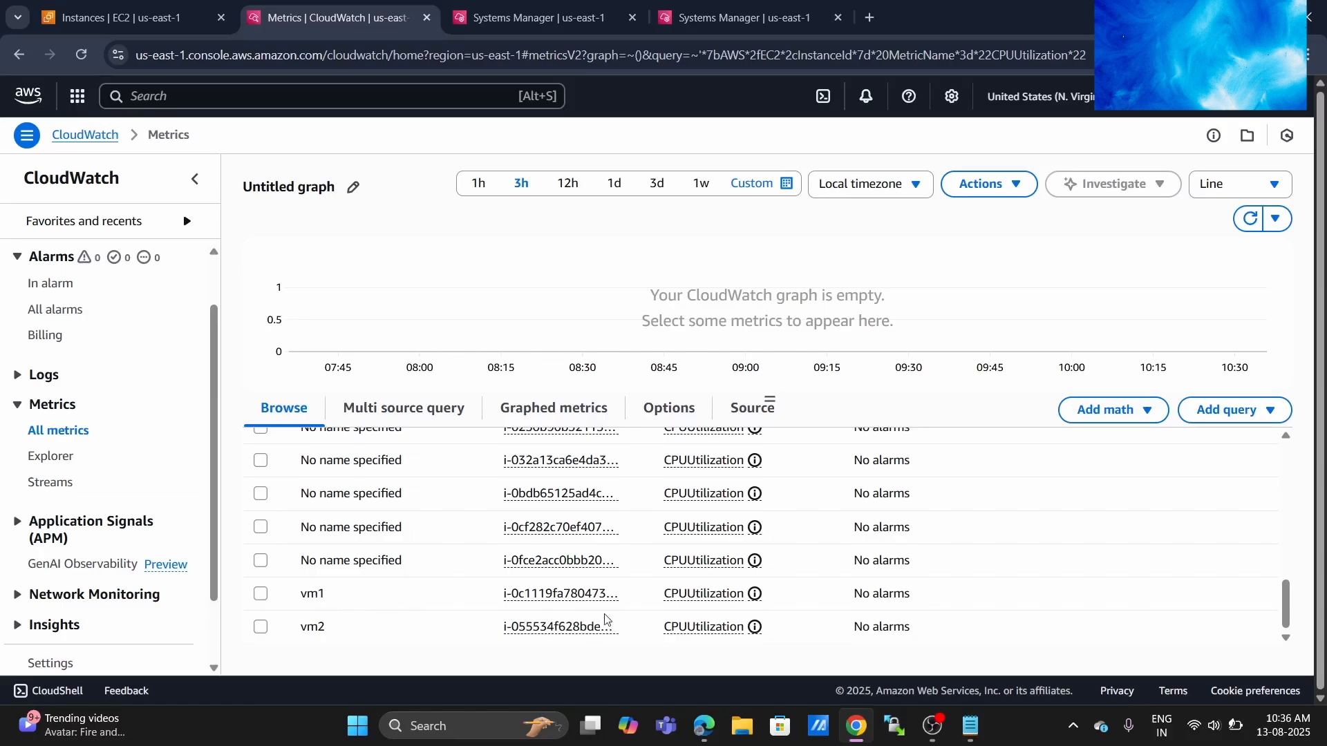
- Try to narrow the CPUUtilization results from vm1's row, checking the actions offered for its instance ID
mouse_move(677, 595)
left_click(775, 596)
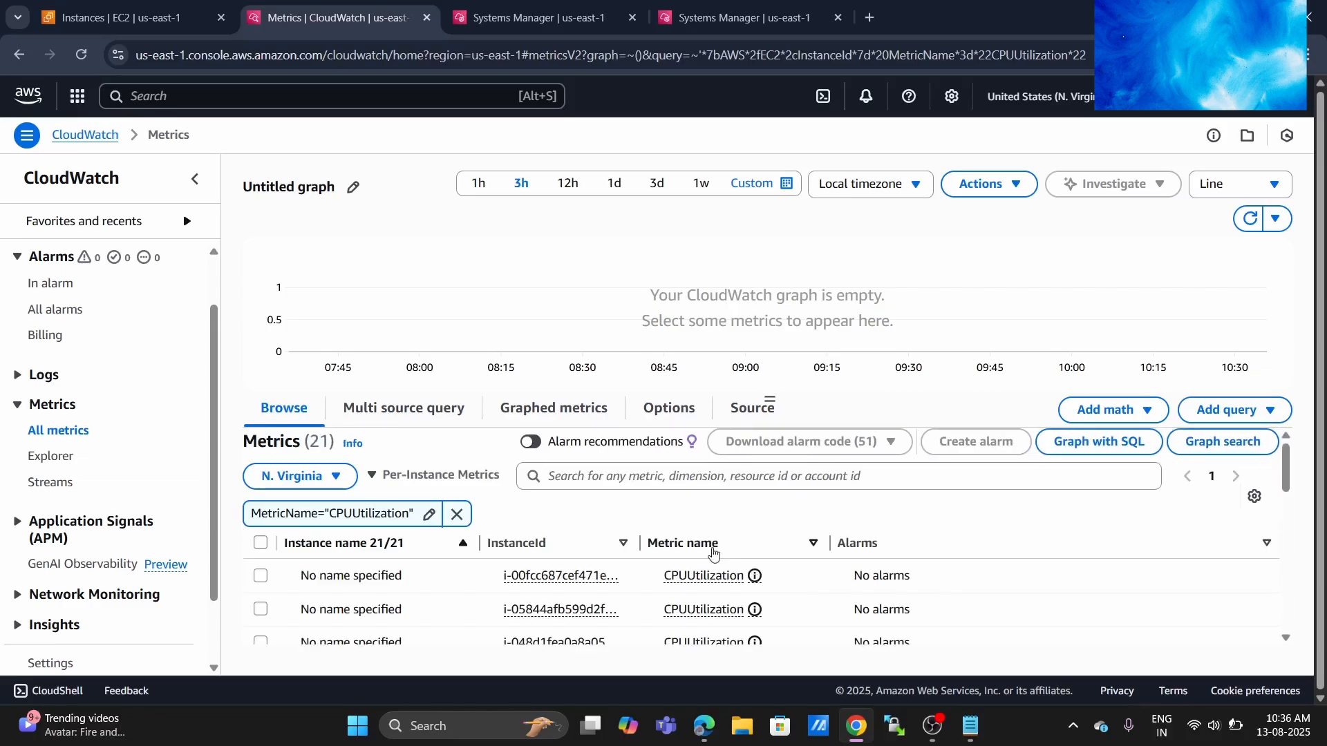
scroll(712, 551, "down", 8)
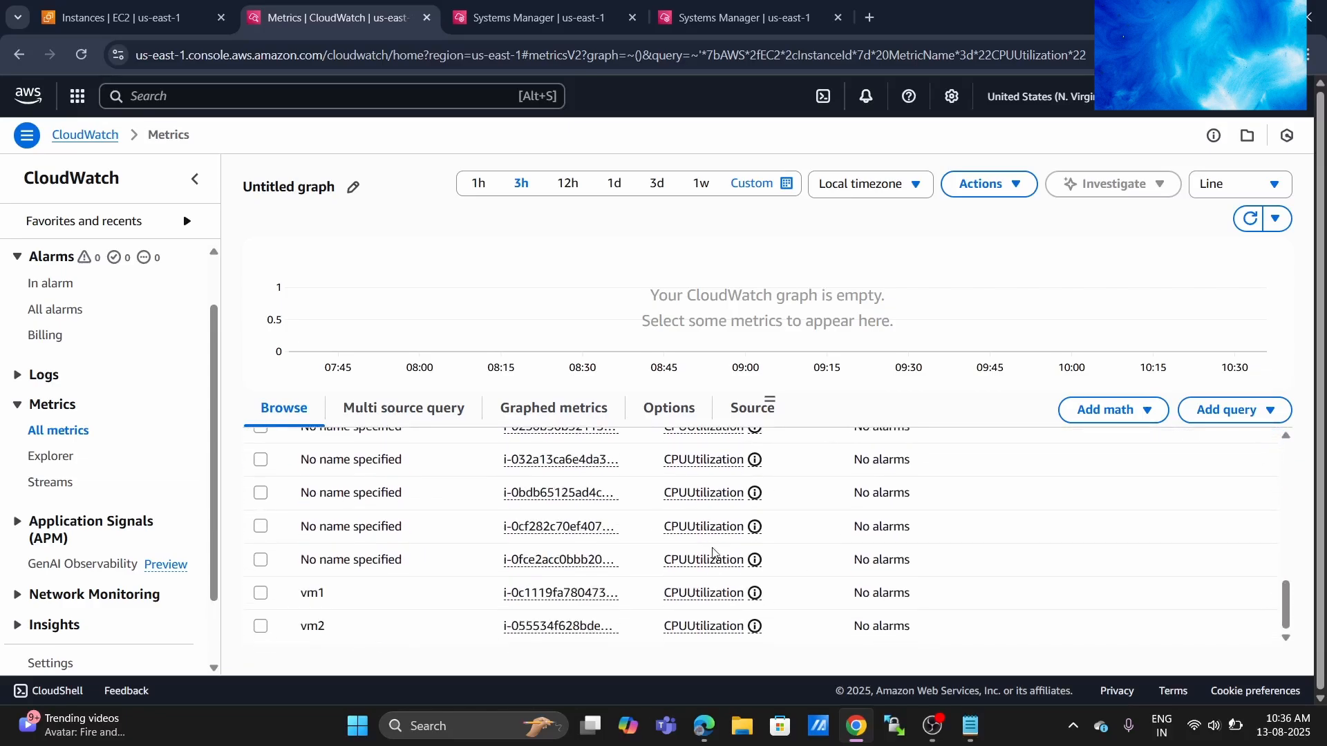
mouse_move(678, 597)
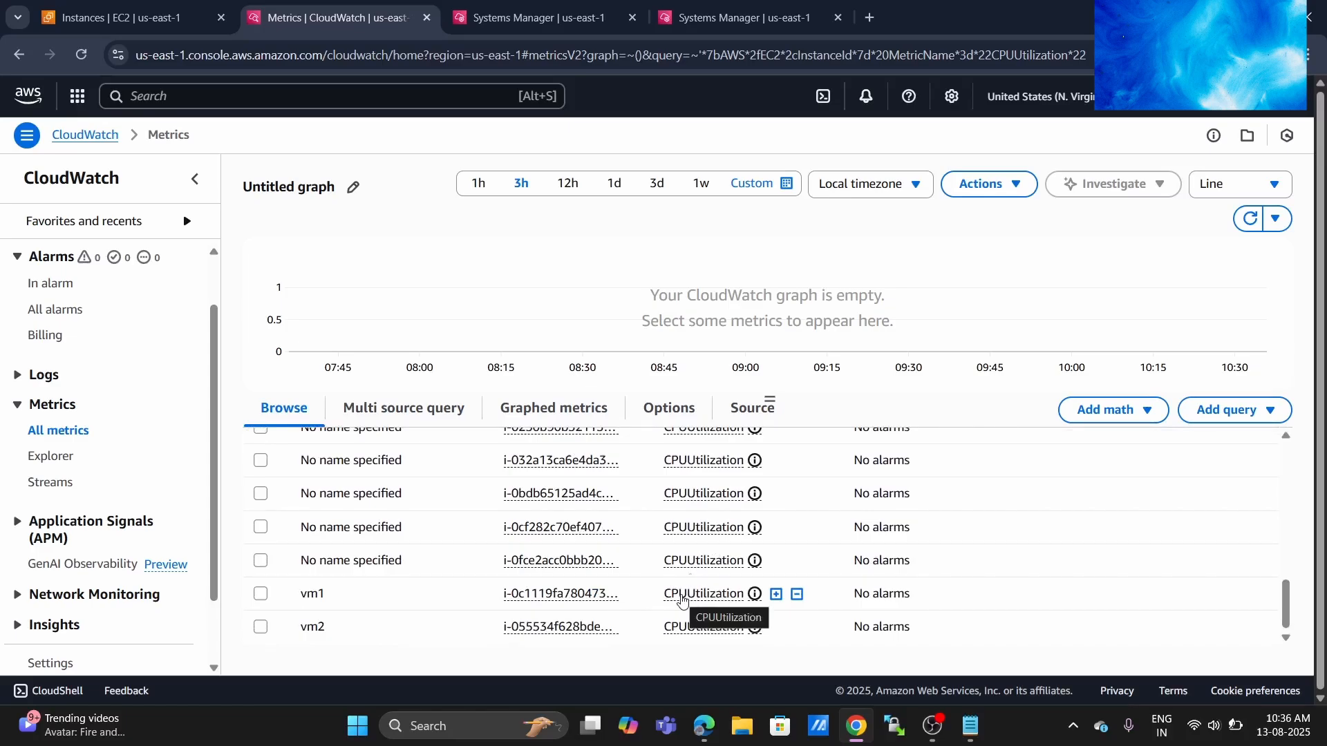
scroll(688, 603, "up", 8)
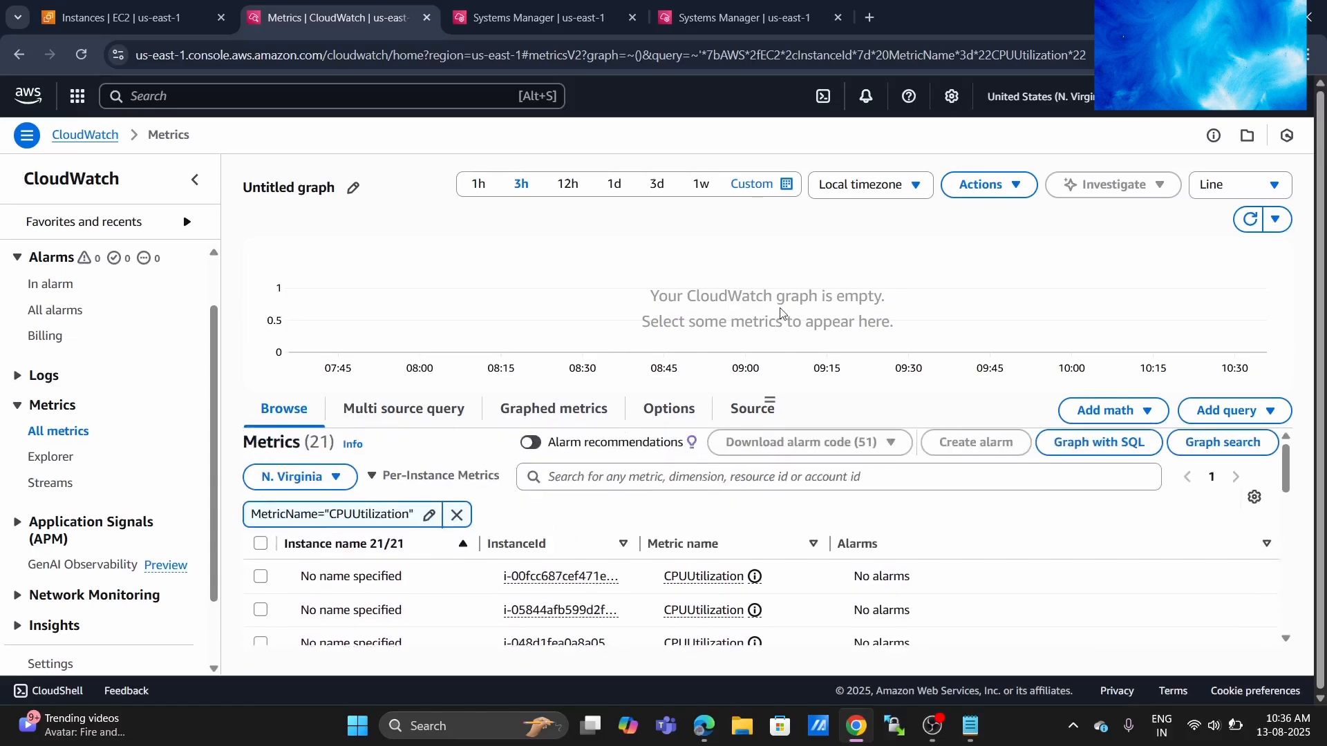
scroll(686, 598, "down", 1)
scroll(687, 598, "down", 5)
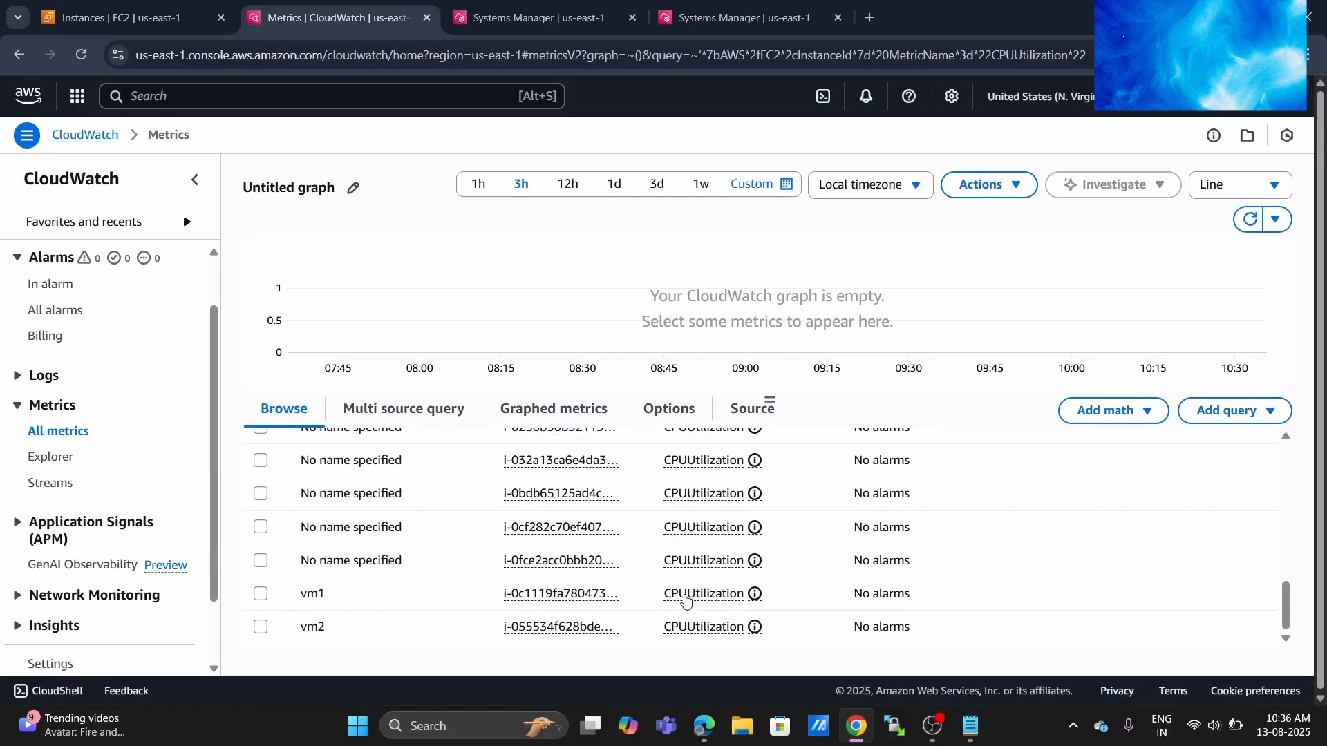
mouse_move(559, 600)
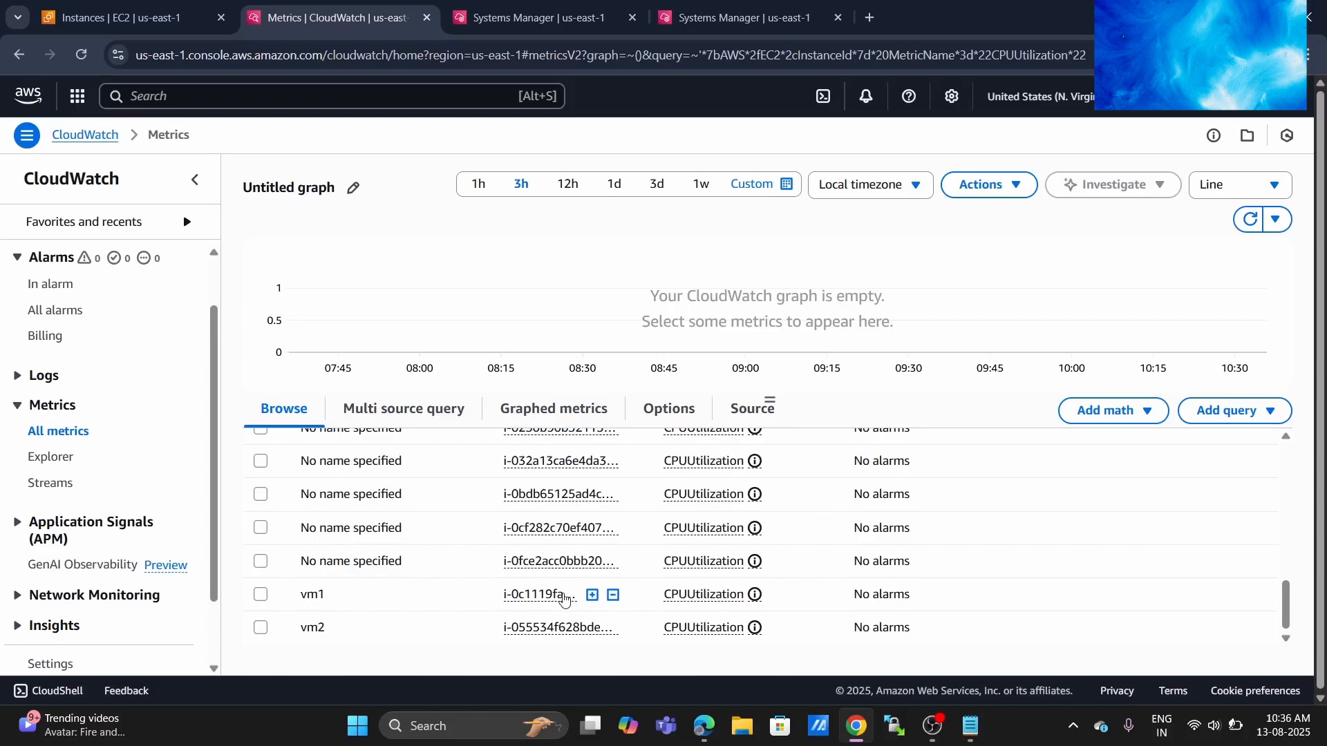
left_click(564, 598)
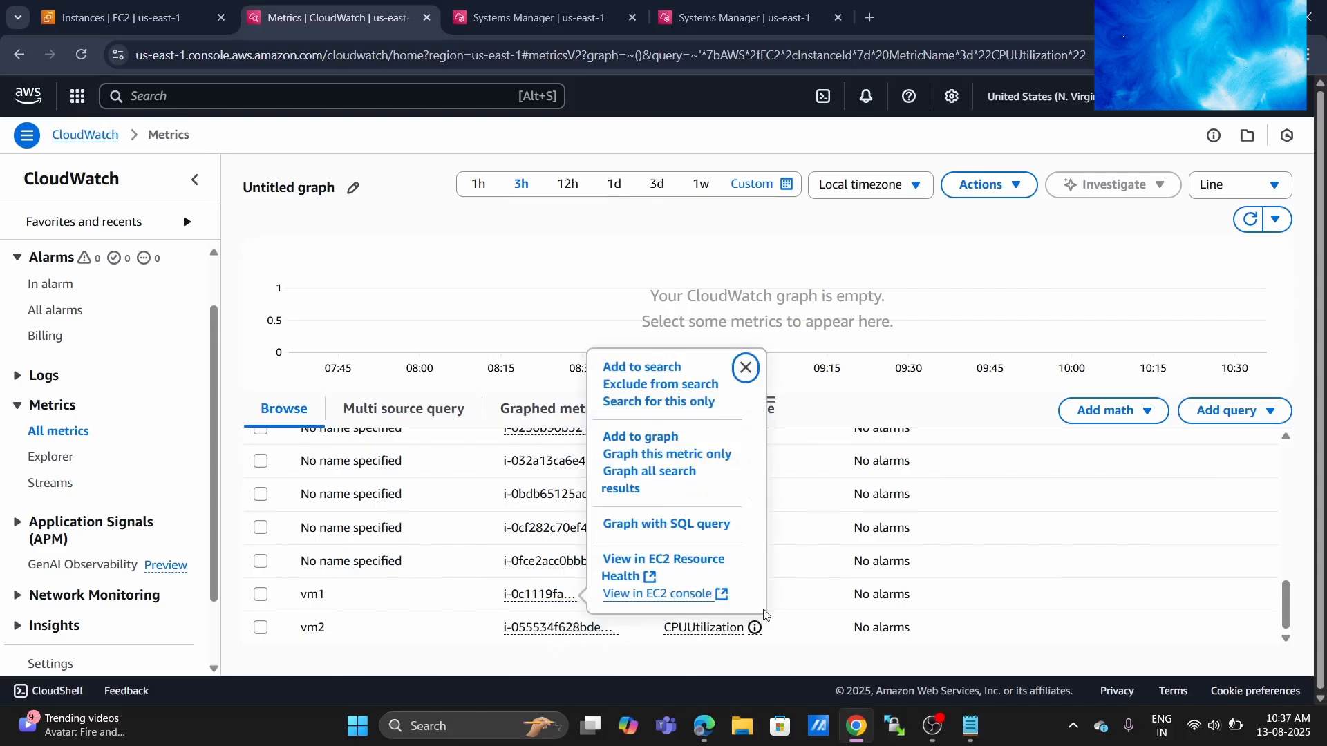
left_click(826, 604)
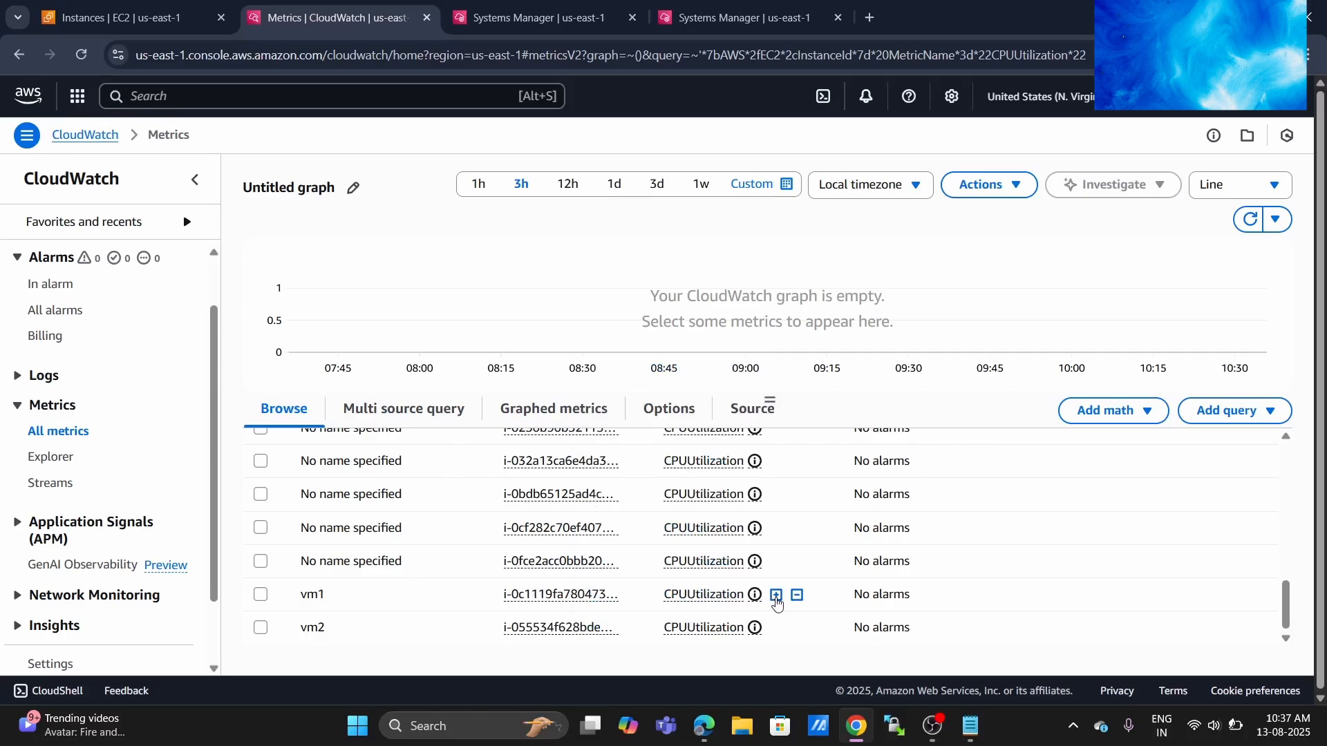
left_click(776, 596)
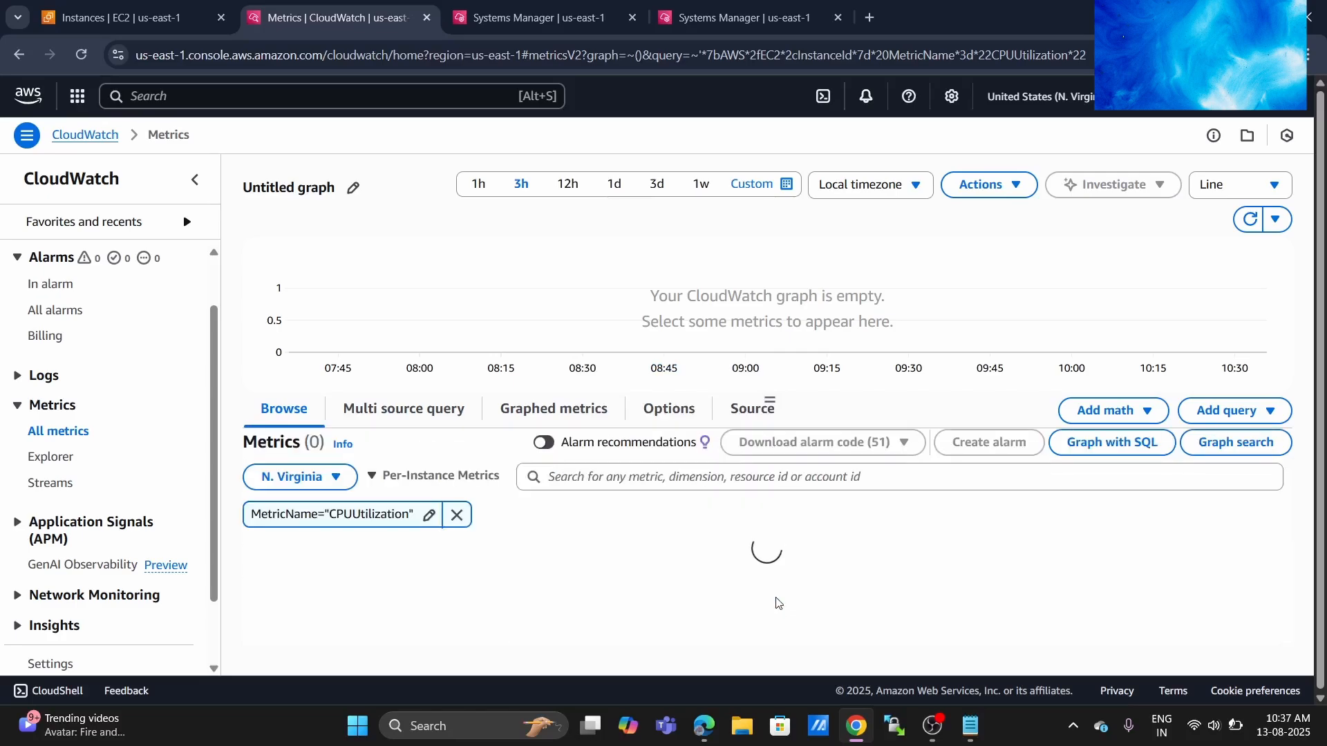
scroll(714, 578, "down", 1)
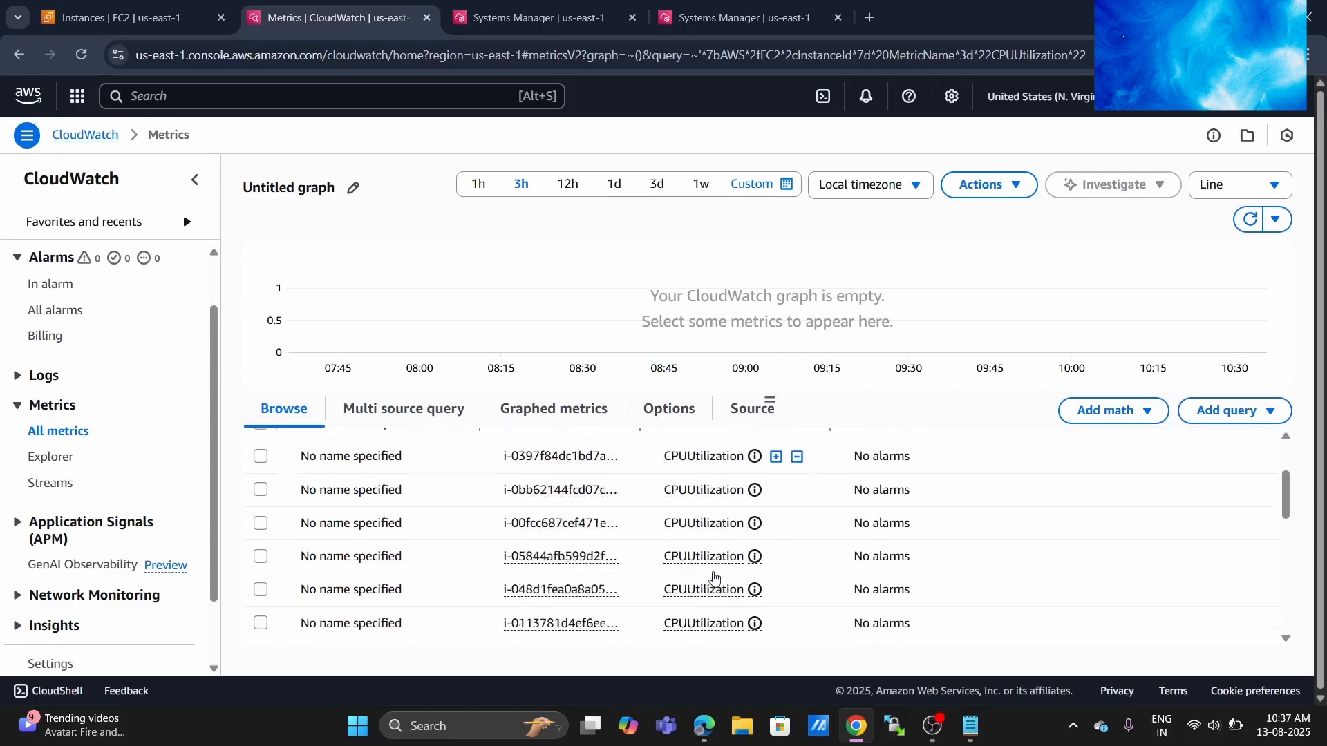
scroll(714, 578, "up", 1)
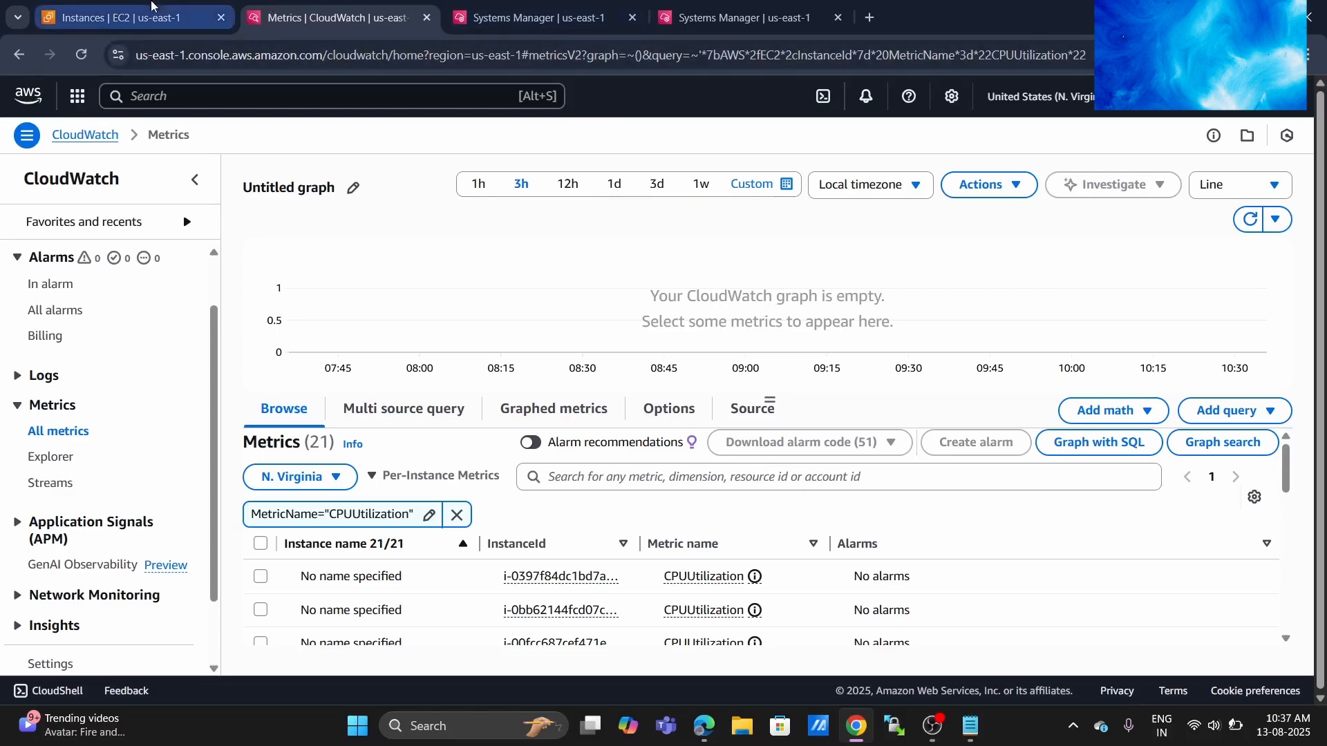
- Return to the EC2 instances page and copy vm1's instance ID from its details
left_click(152, 4)
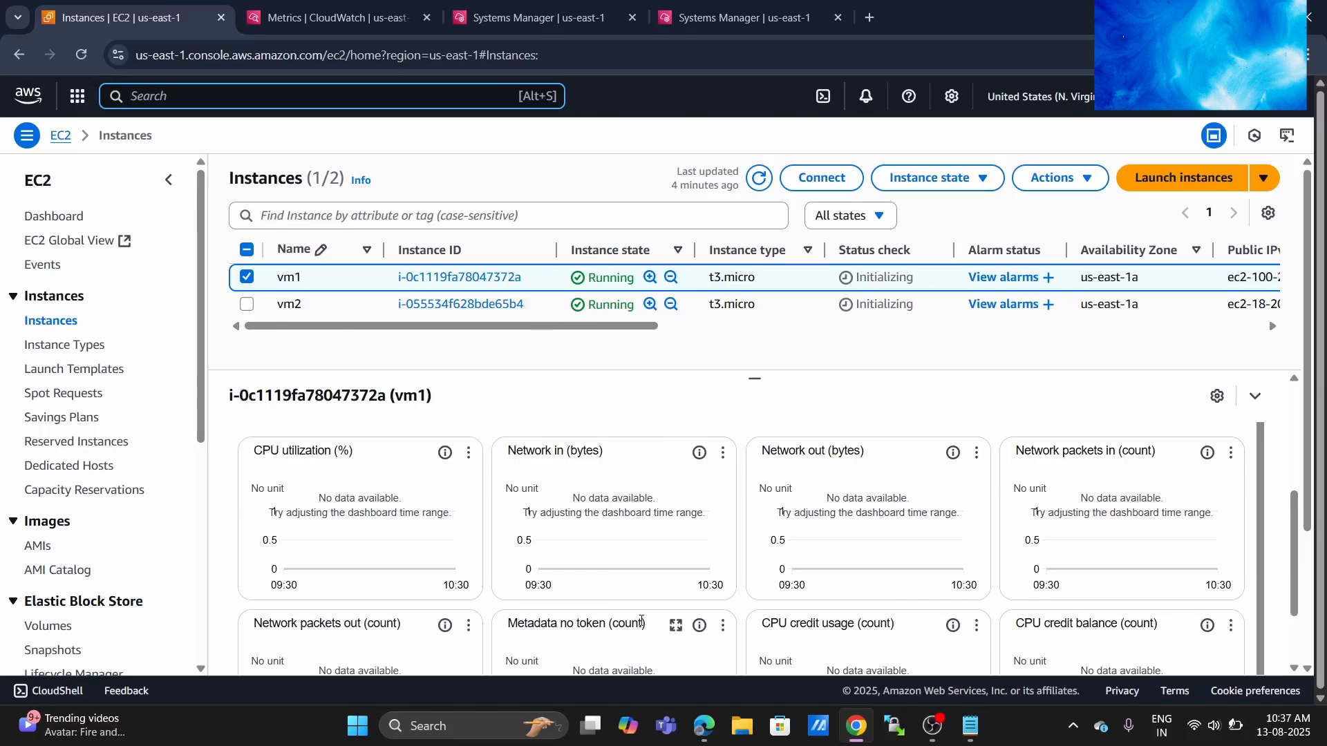
scroll(703, 549, "up", 3)
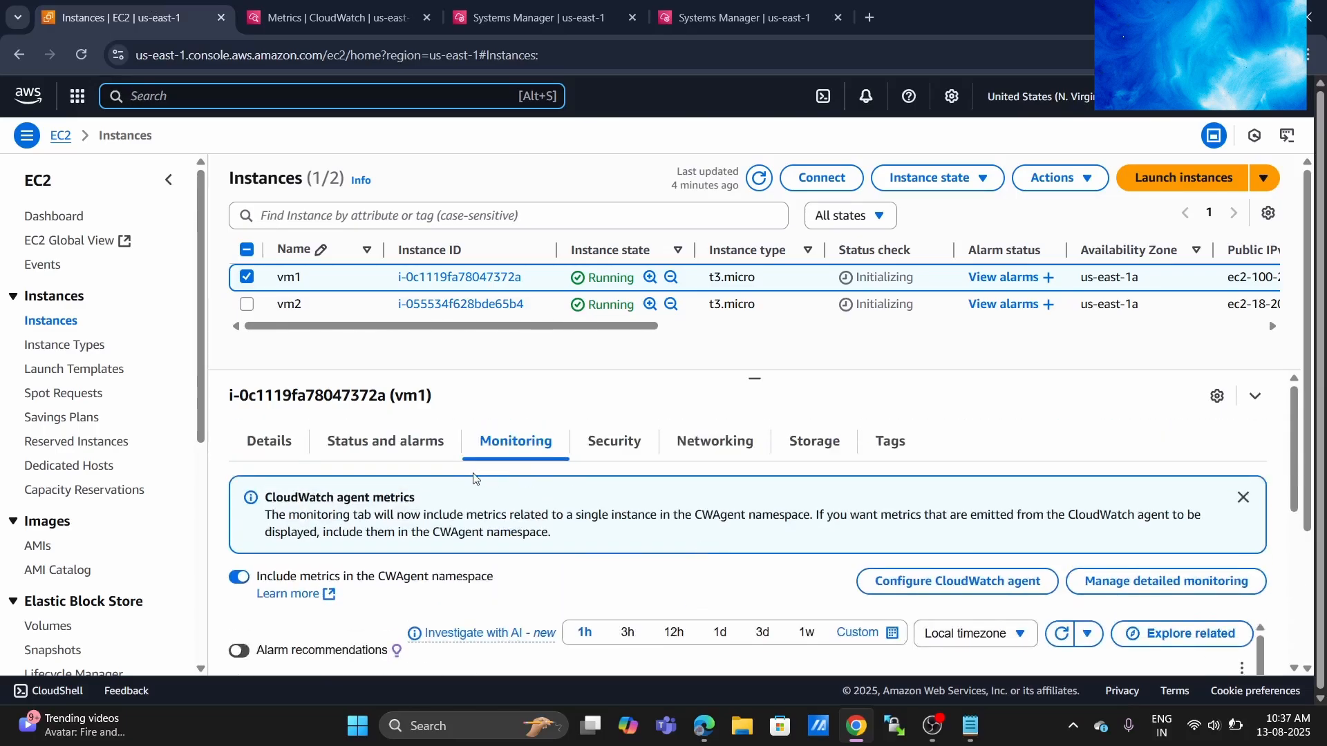
left_click(295, 442)
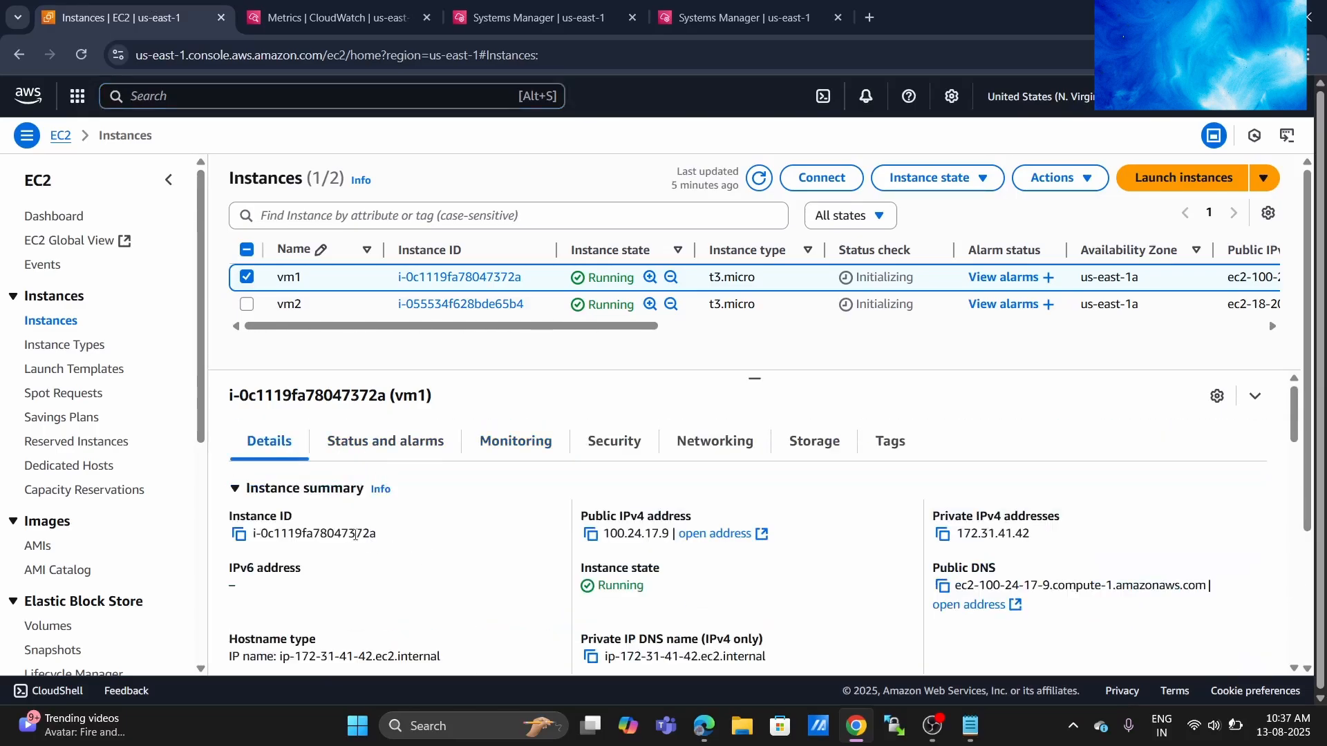
left_click(238, 534)
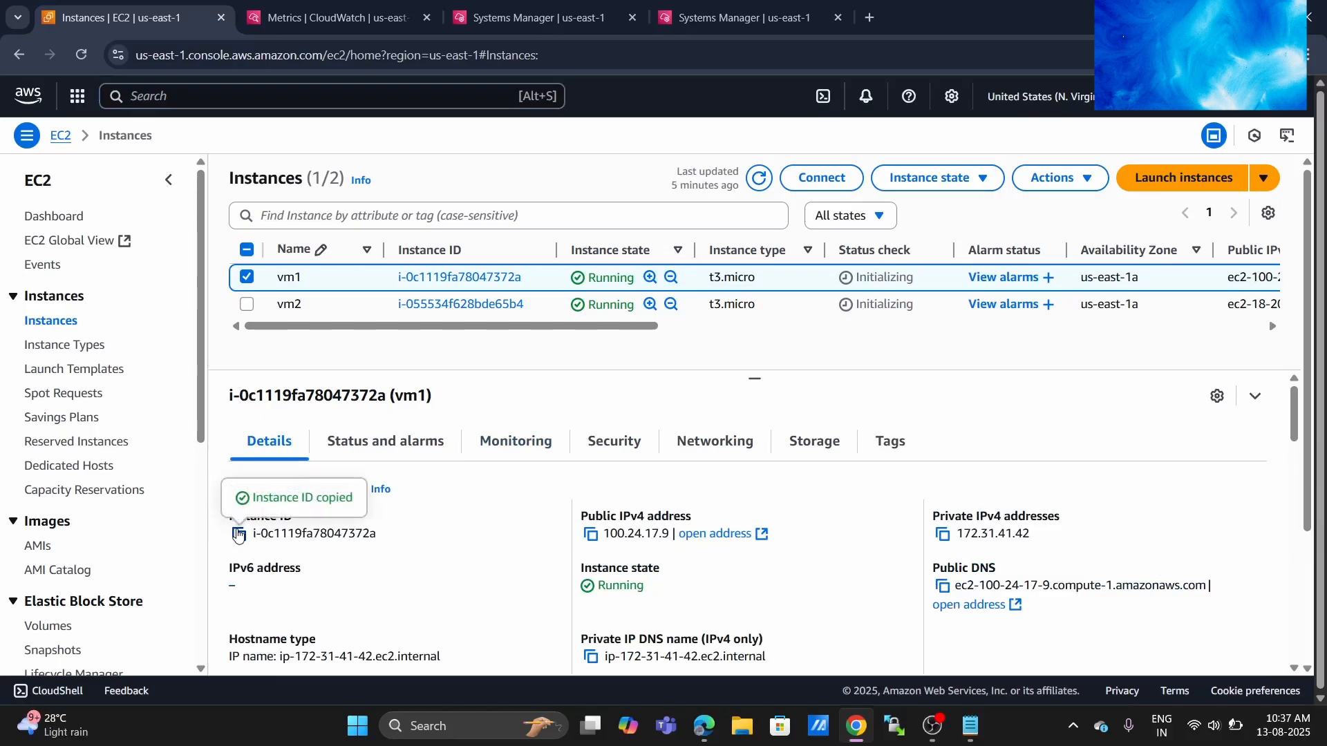
- Replace the CPUUtilization filter in the CloudWatch metrics with the copied vm1 instance ID and look through that instance's metrics
left_click(315, 8)
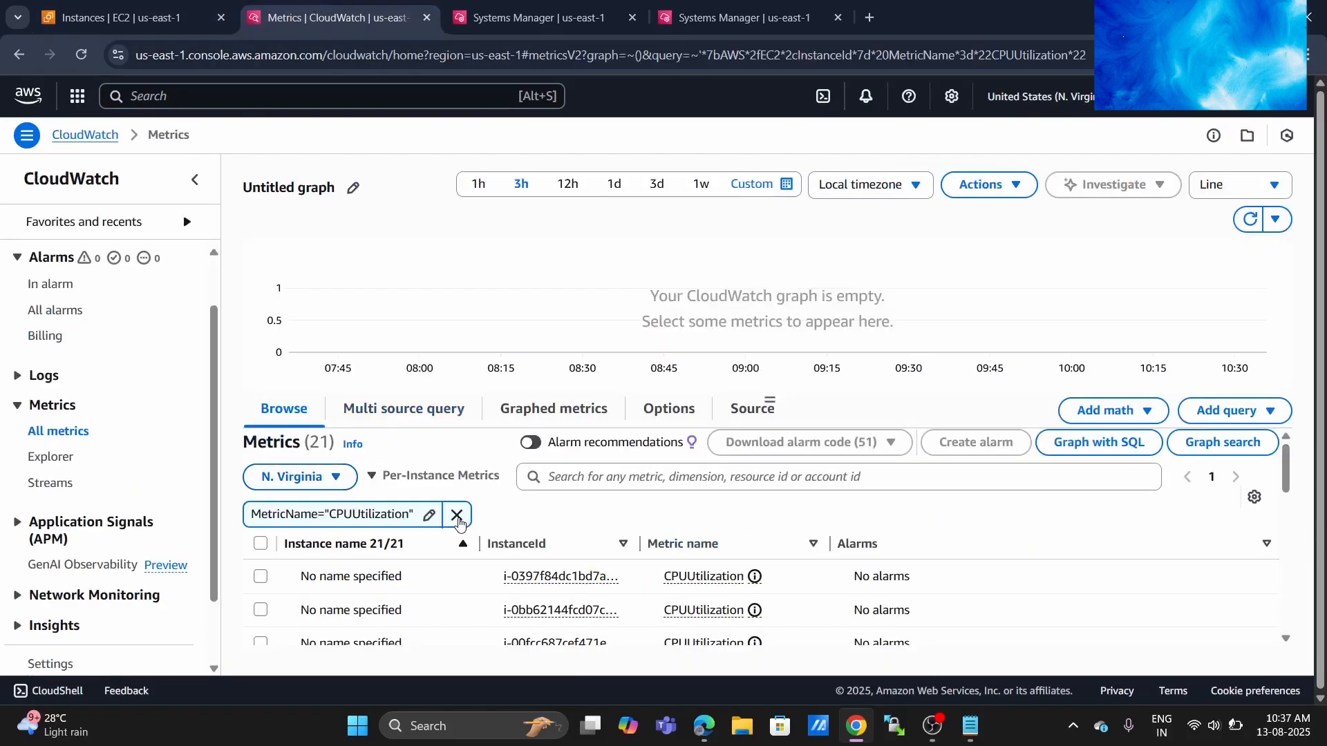
left_click(457, 516)
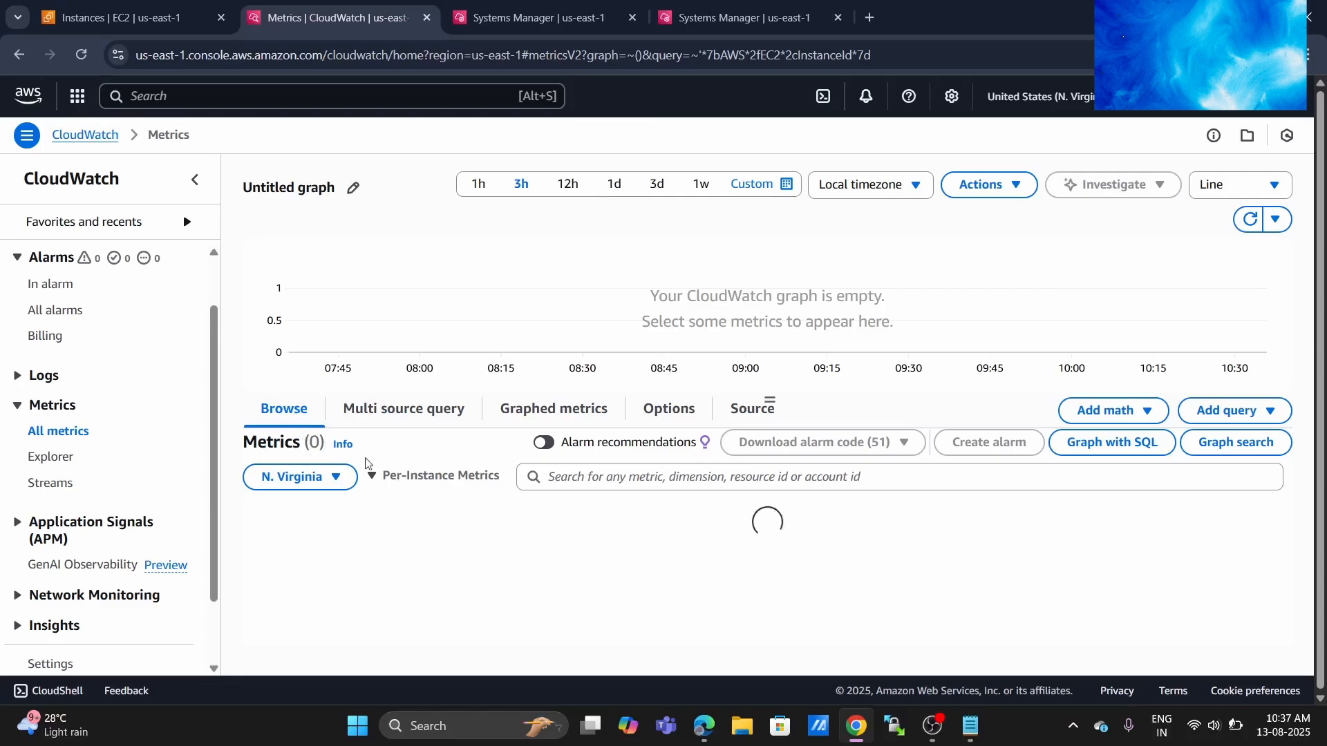
left_click(566, 476)
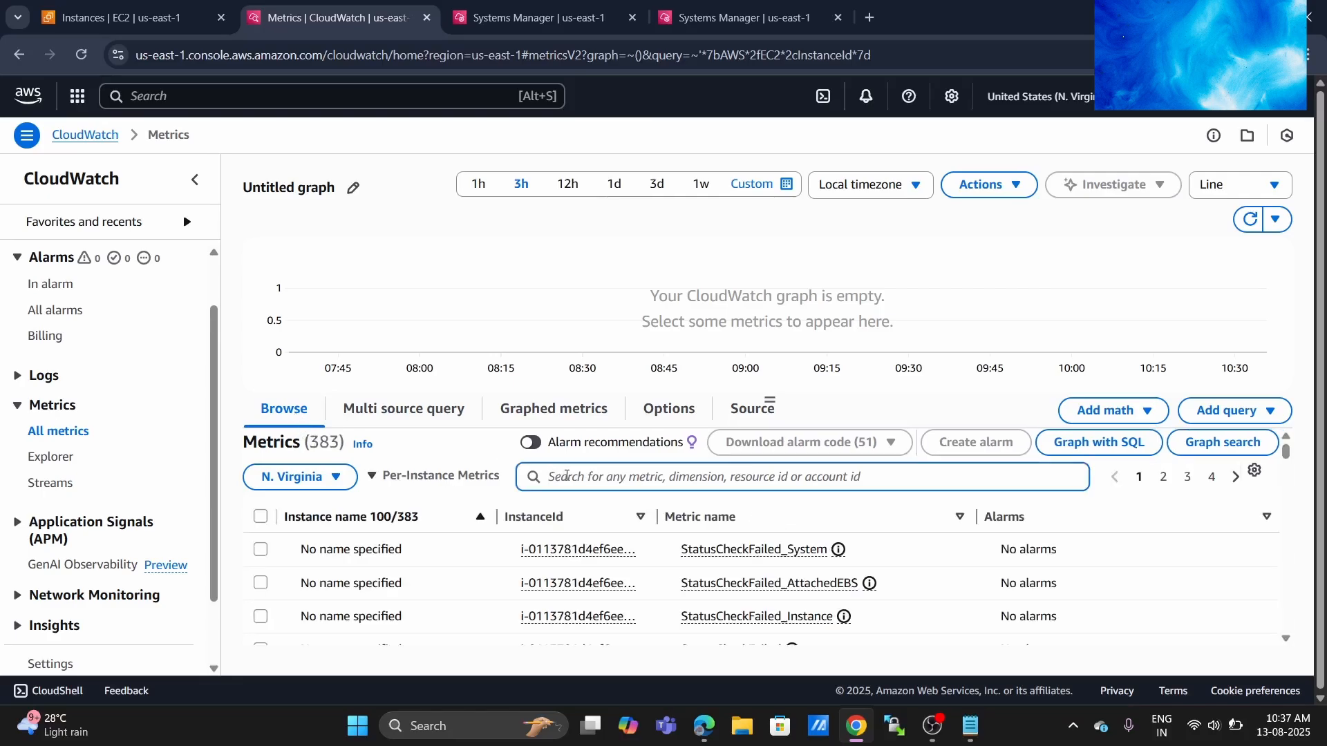
key("ctrl+v")
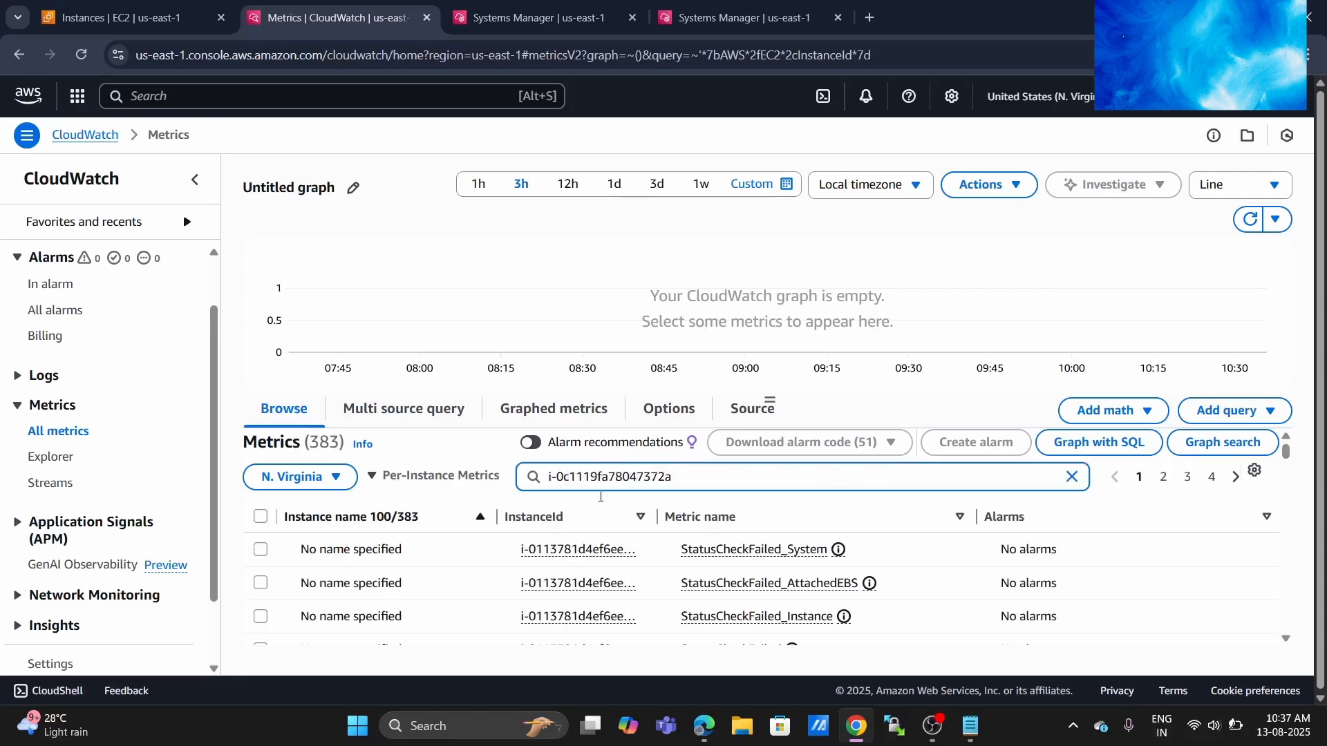
key("Return")
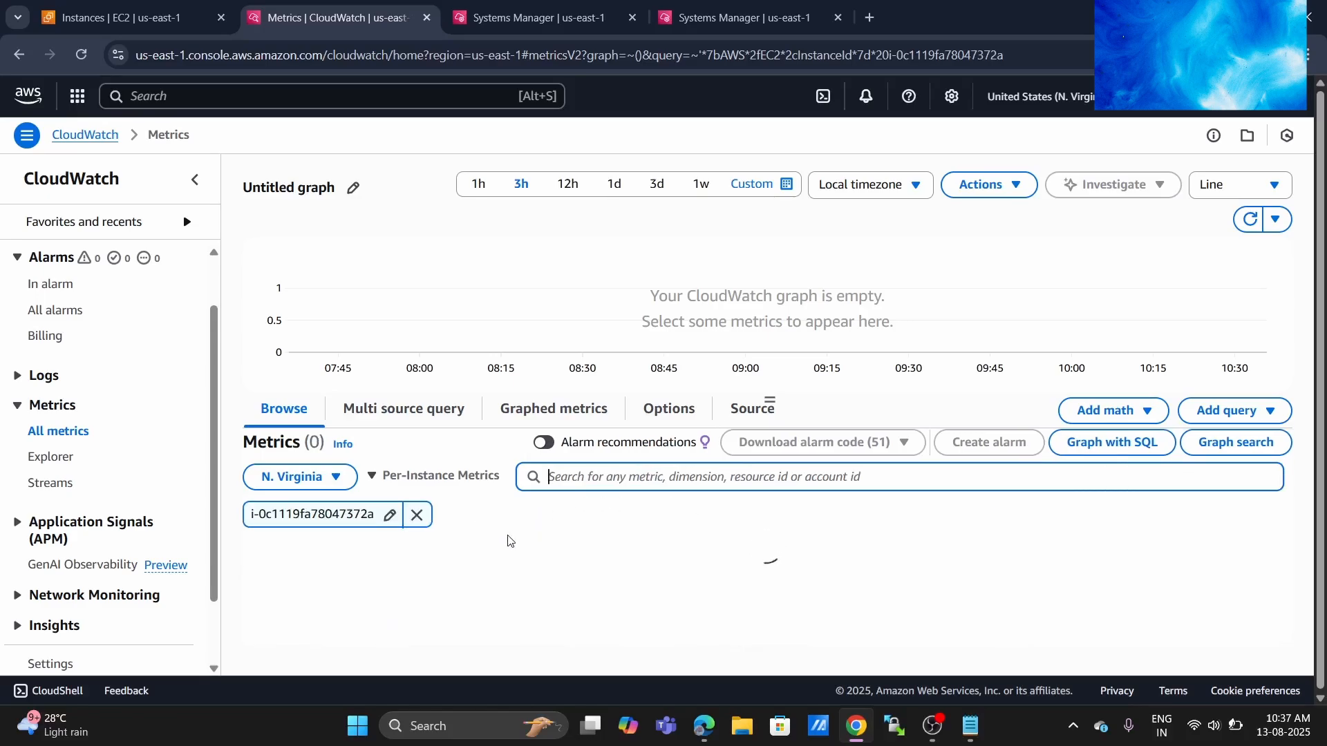
scroll(509, 541, "down", 3)
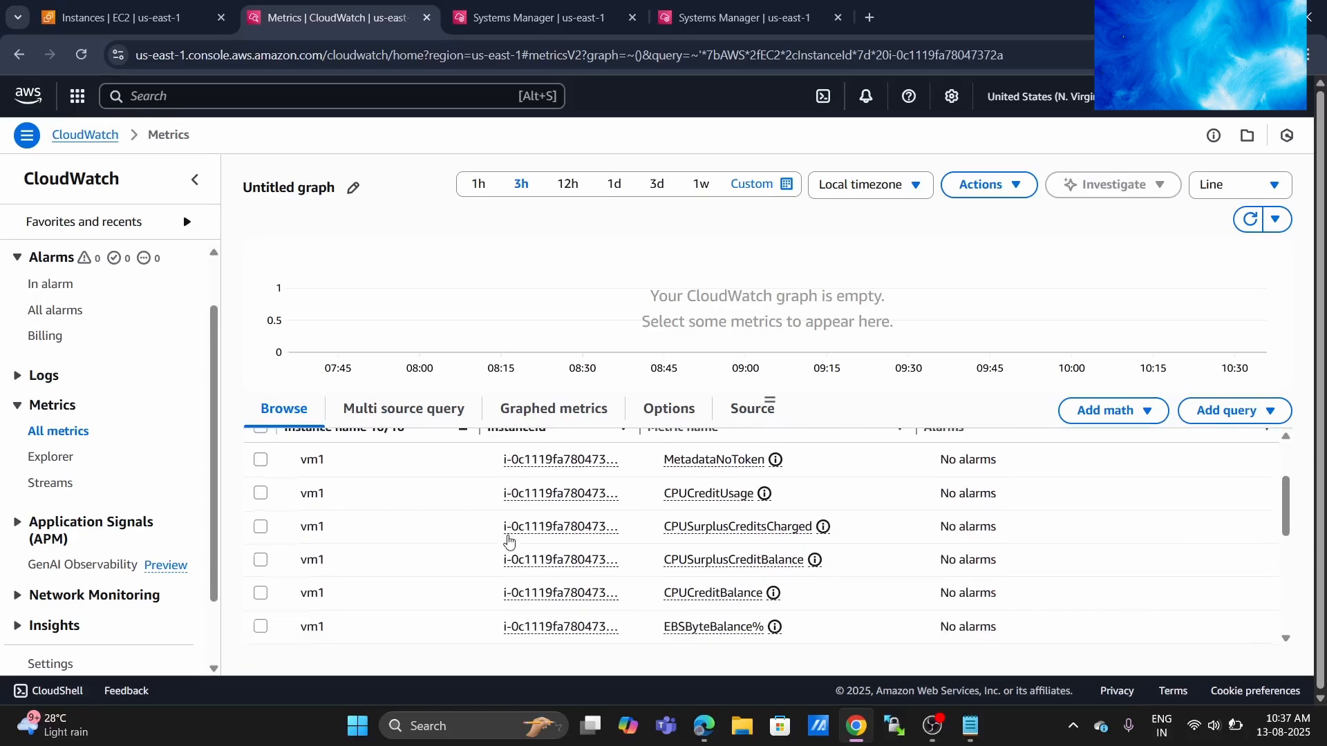
scroll(509, 541, "down", 3)
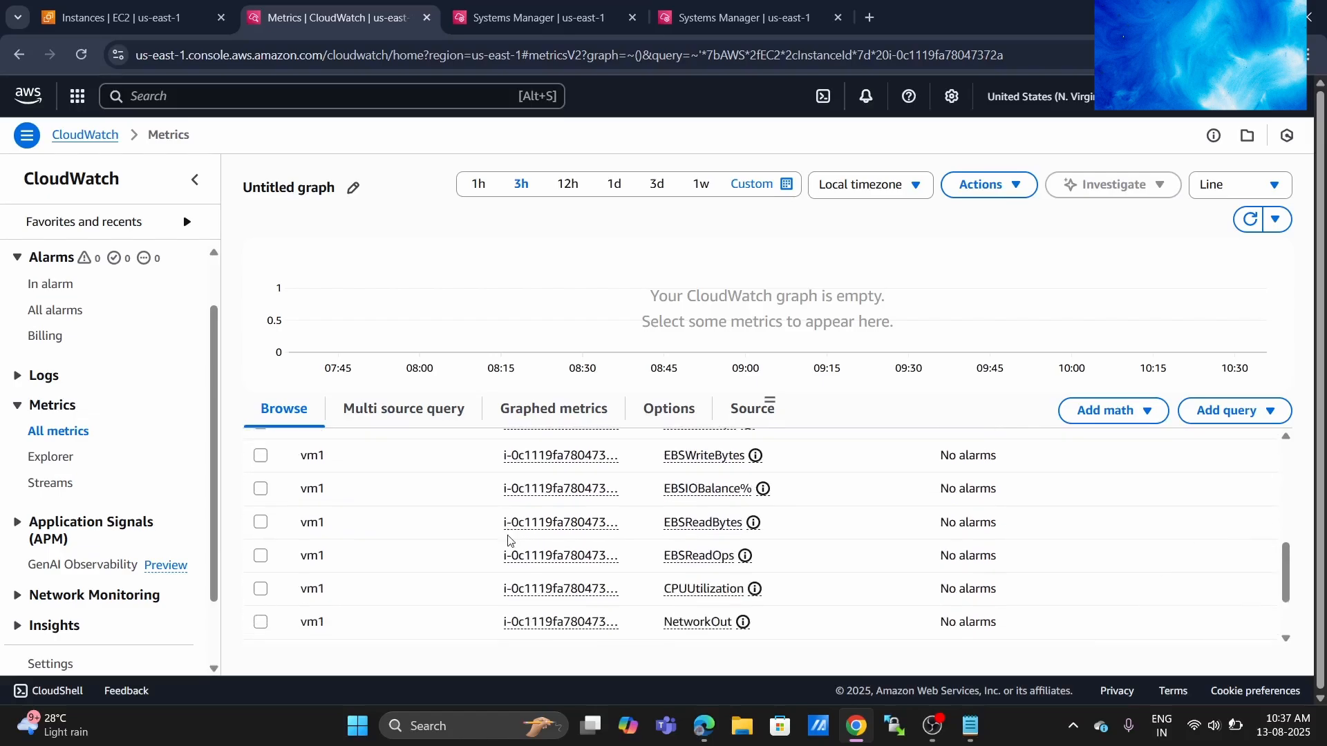
scroll(509, 541, "down", 2)
scroll(643, 521, "down", 1)
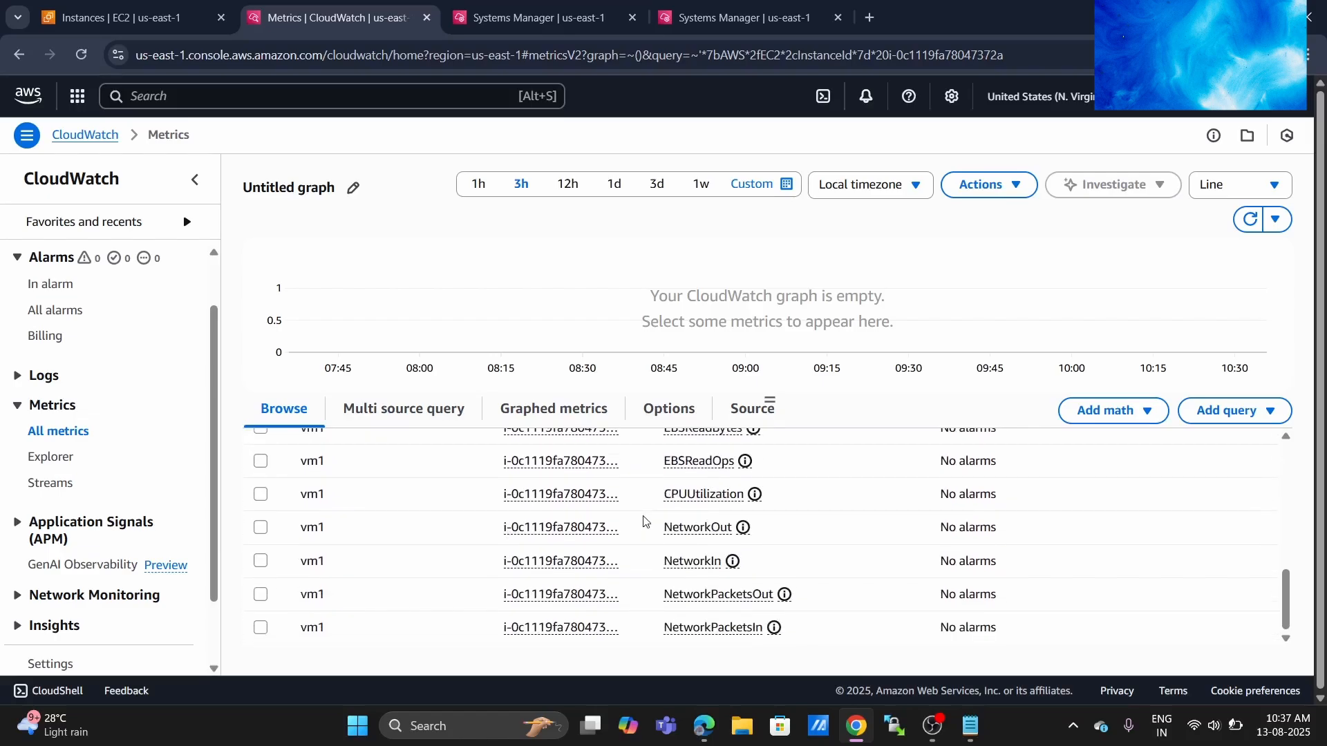
- Look through vm1's metrics and narrow the list to its CPUUtilization metric by adding that metric name to the filter
scroll(644, 521, "up", 3)
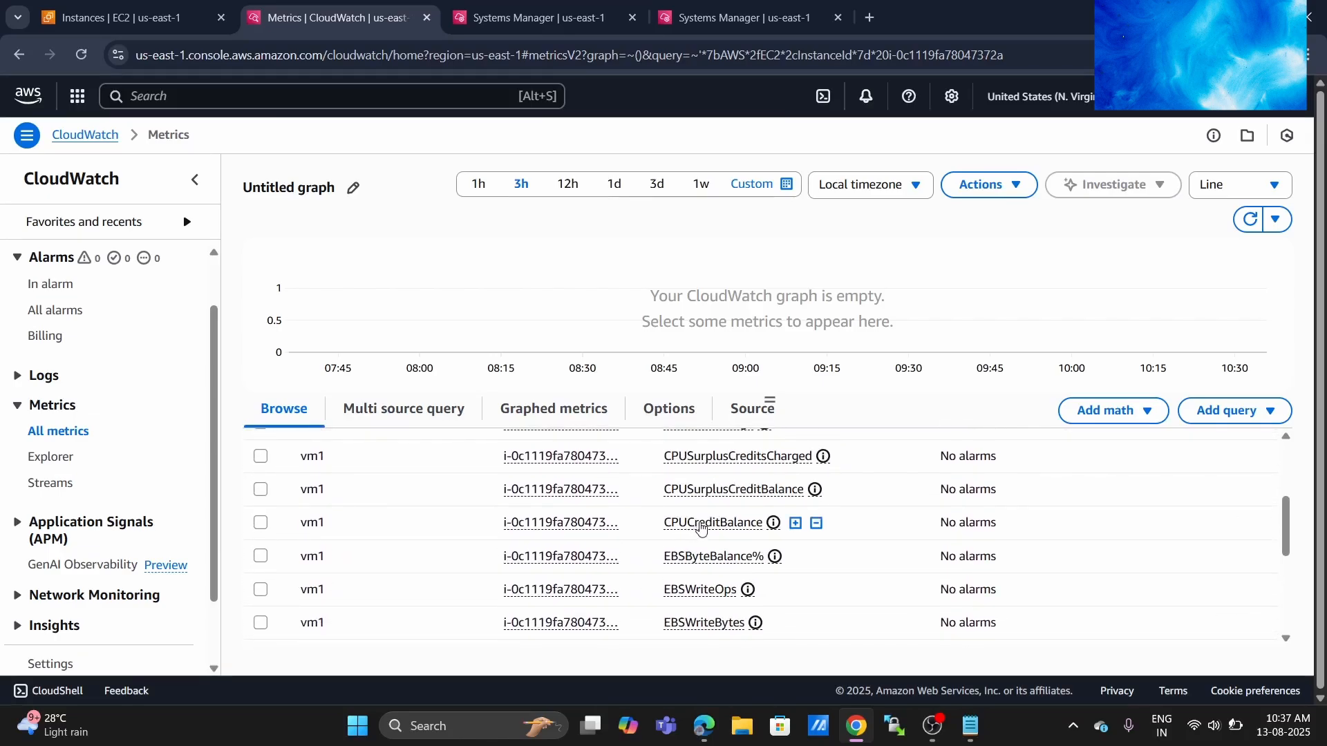
scroll(691, 525, "up", 2)
scroll(724, 524, "down", 5)
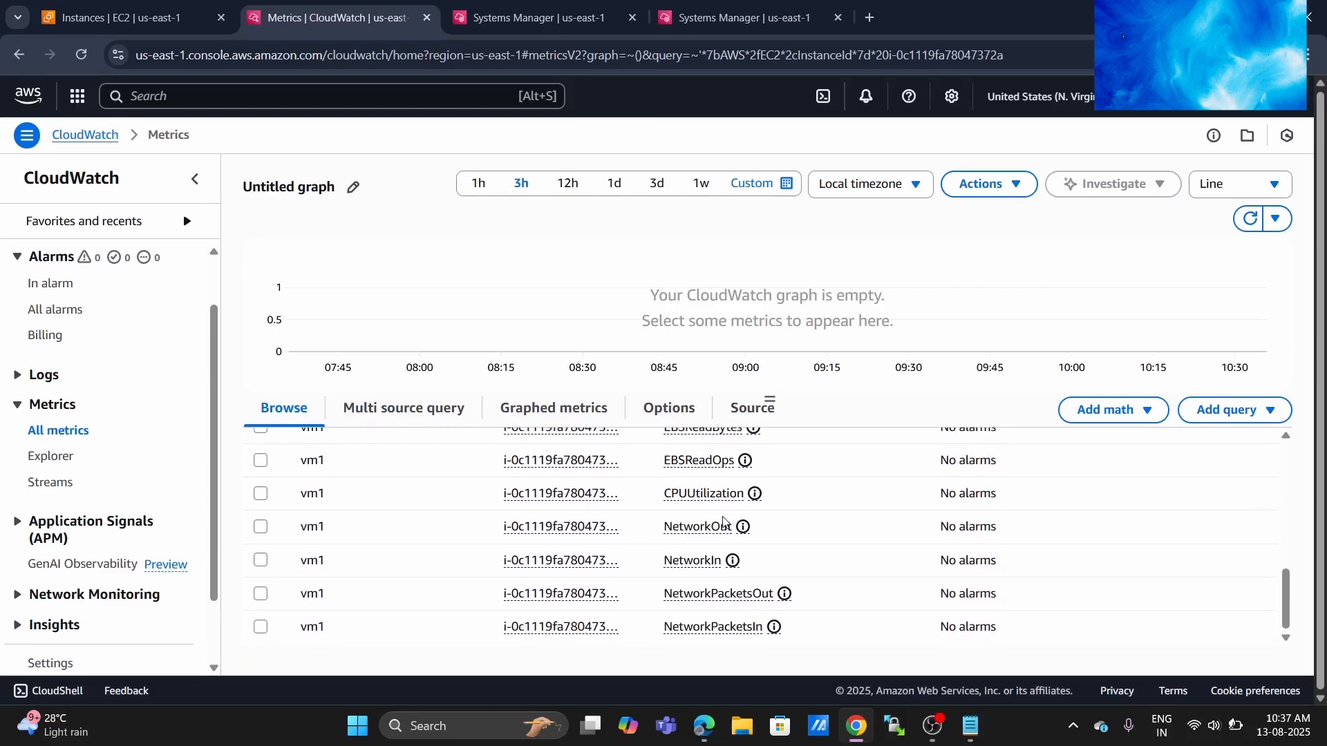
scroll(724, 523, "up", 5)
scroll(723, 523, "down", 2)
scroll(724, 523, "down", 2)
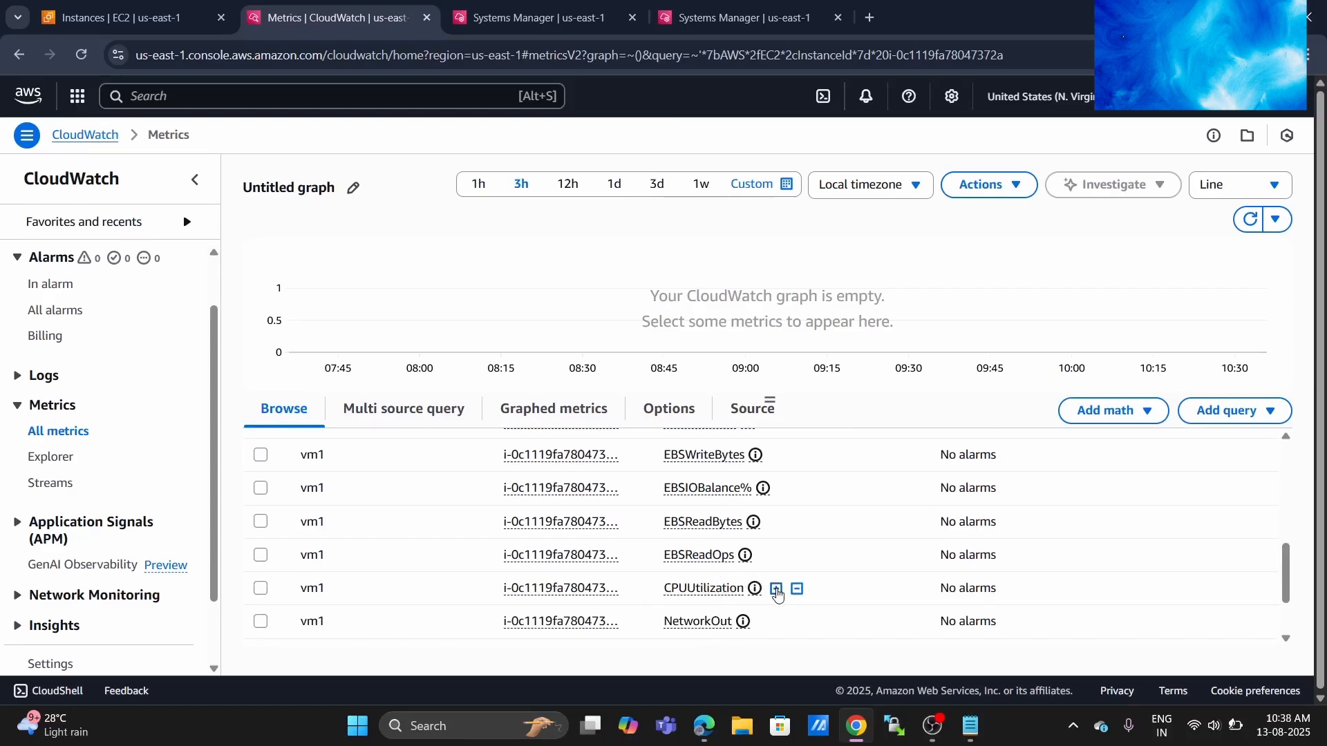
left_click(776, 589)
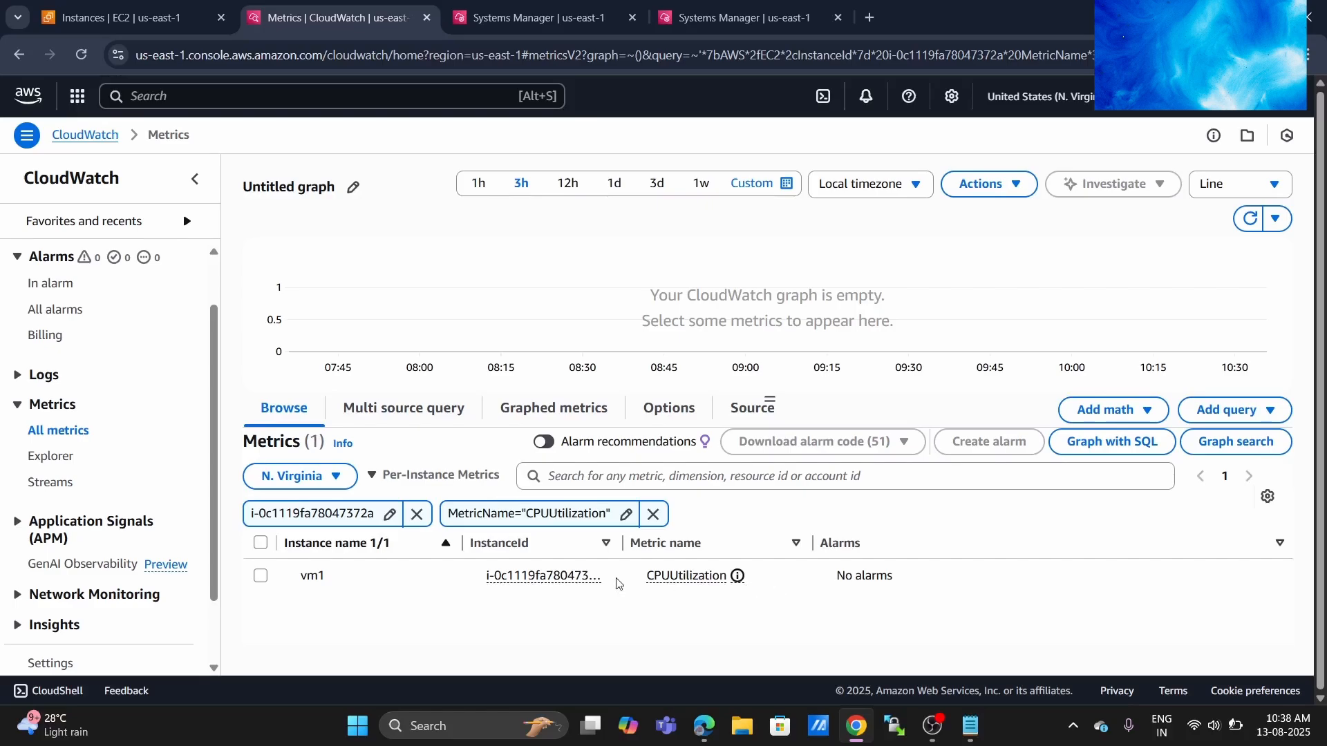
mouse_move(779, 577)
left_click(758, 579)
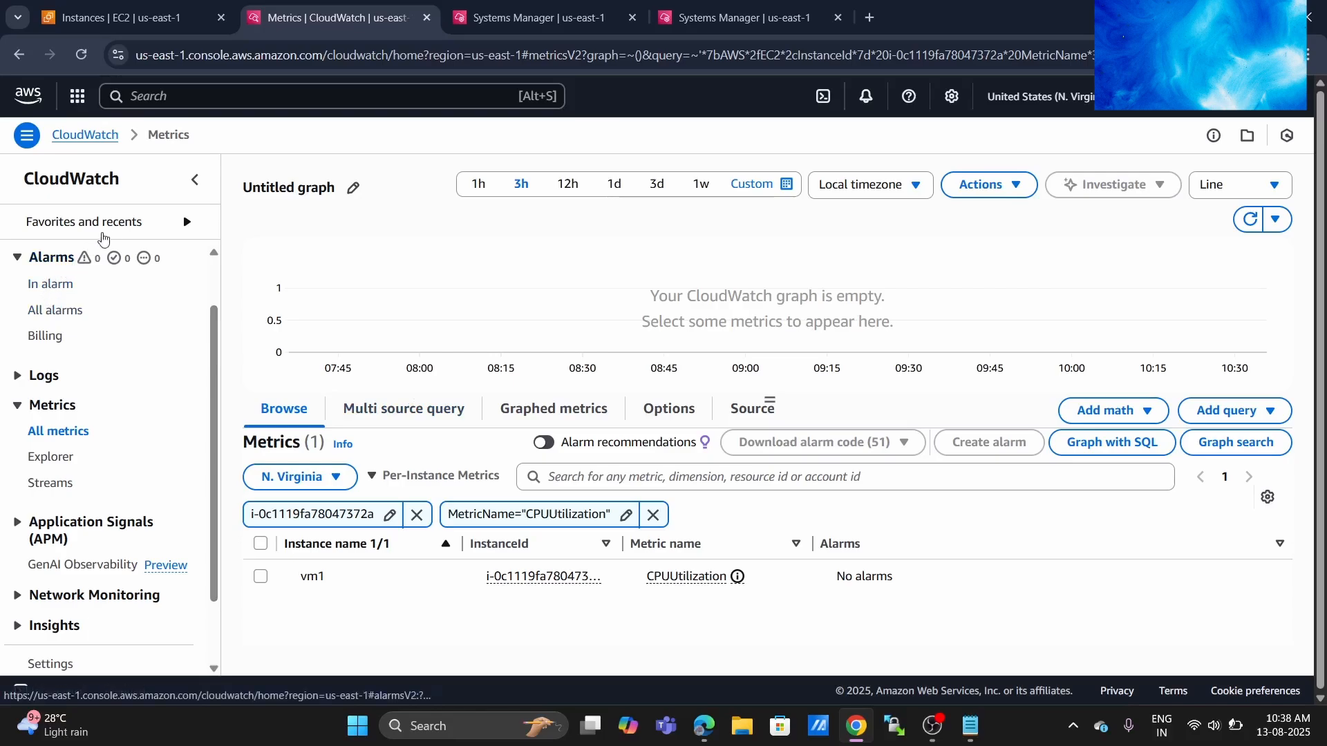
- Check the list of all CloudWatch alarms, and return to the overview to look over its getting-started options
left_click(106, 192)
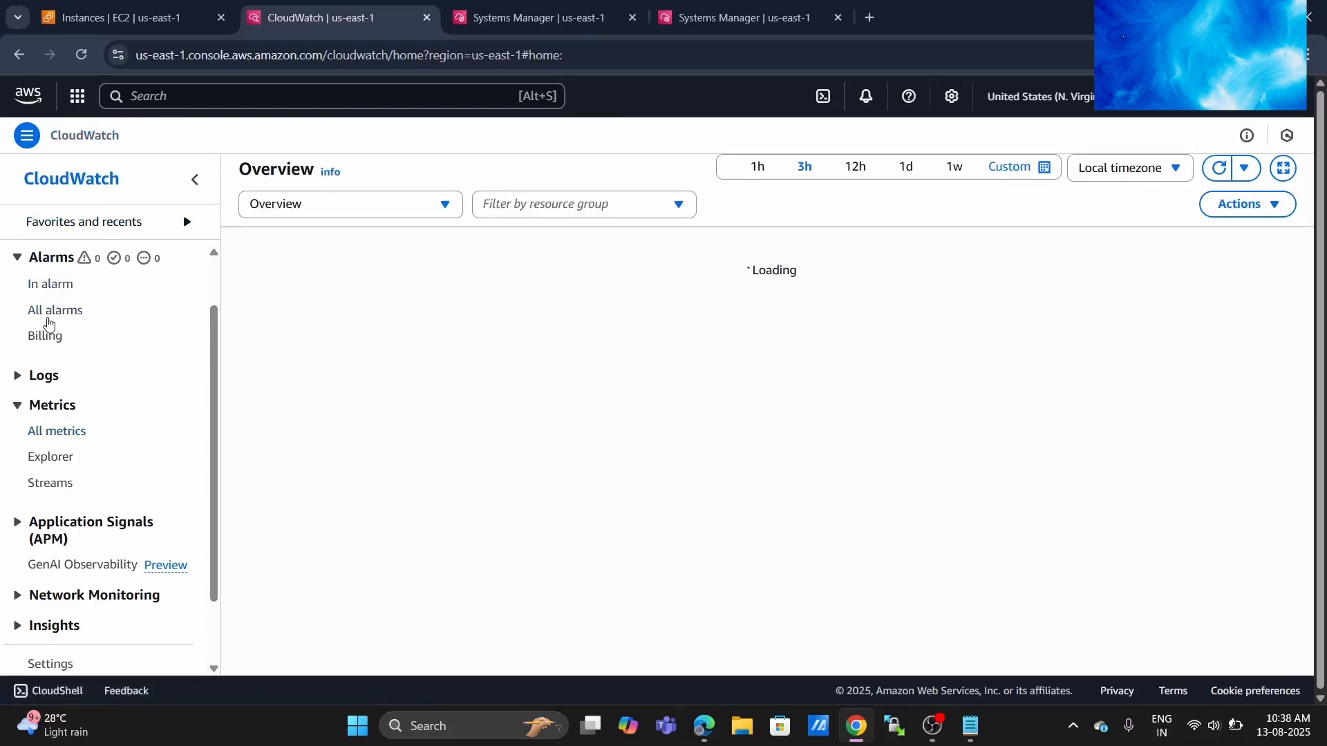
left_click(48, 318)
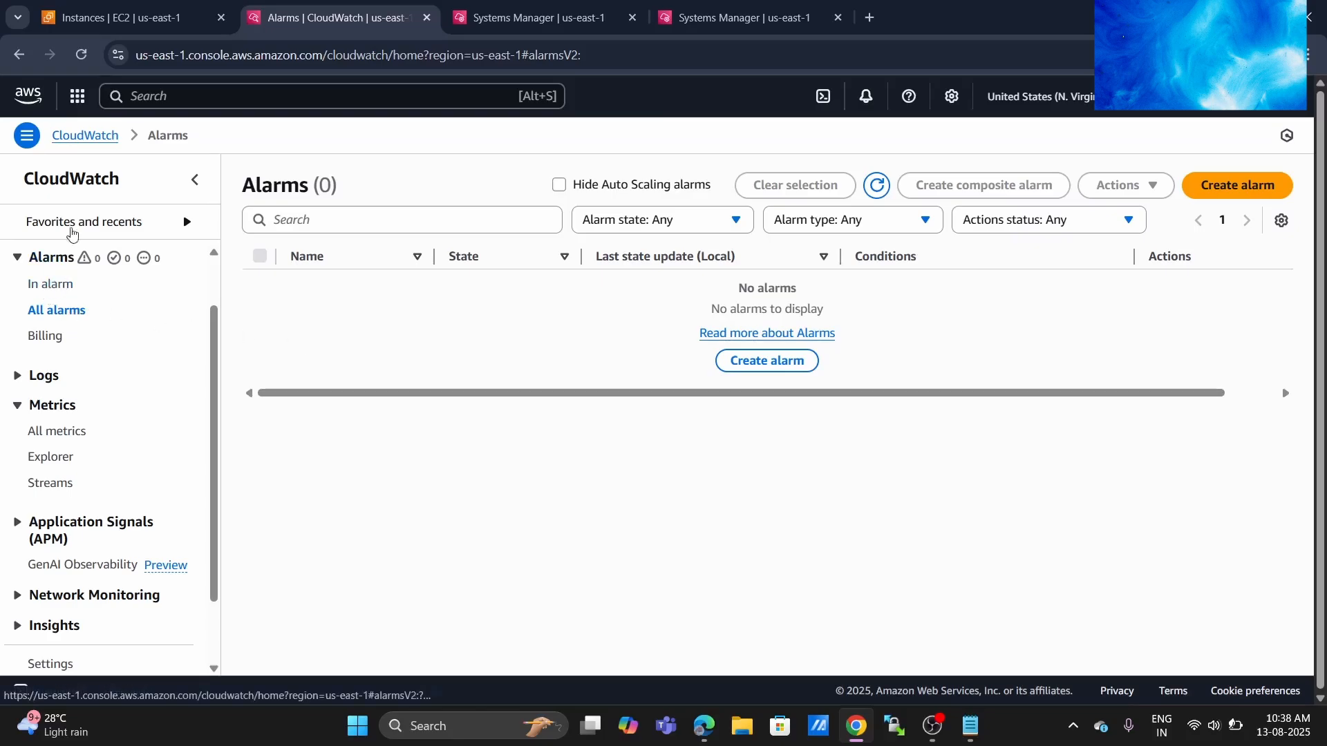
left_click(84, 190)
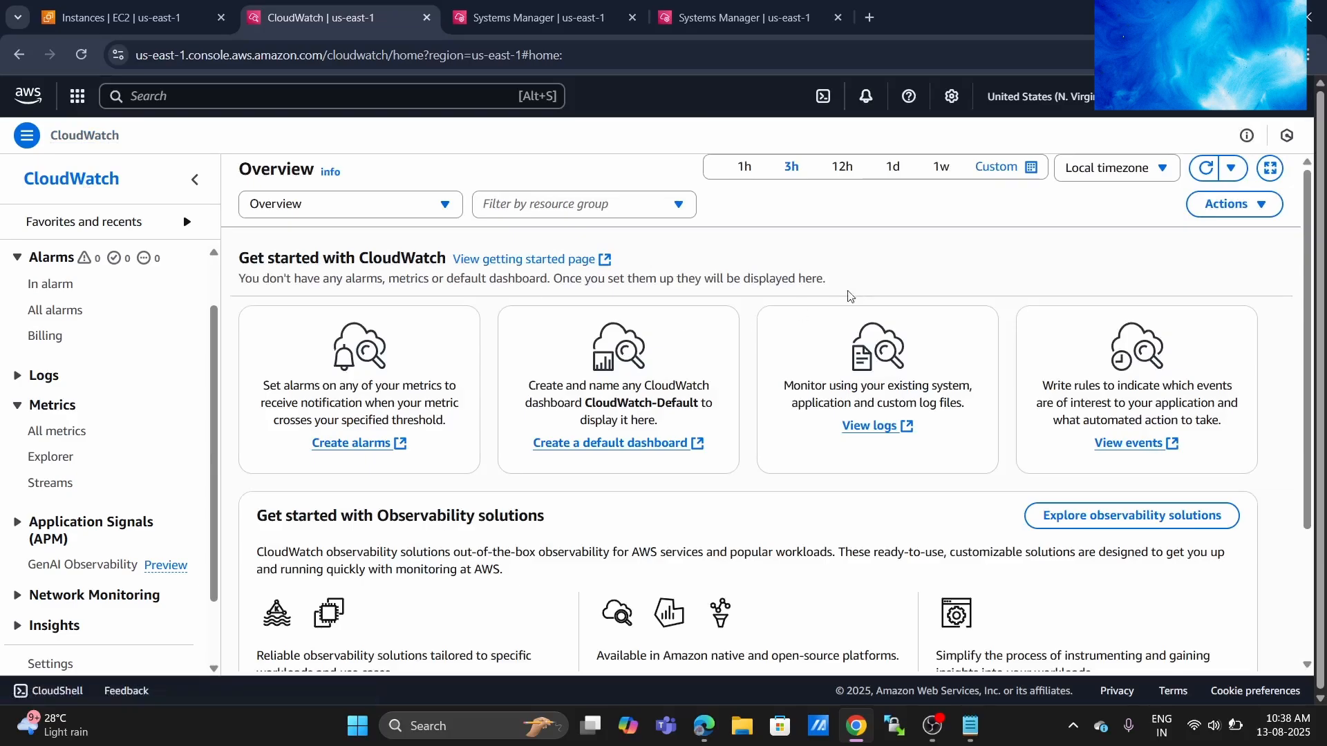
scroll(687, 367, "down", 3)
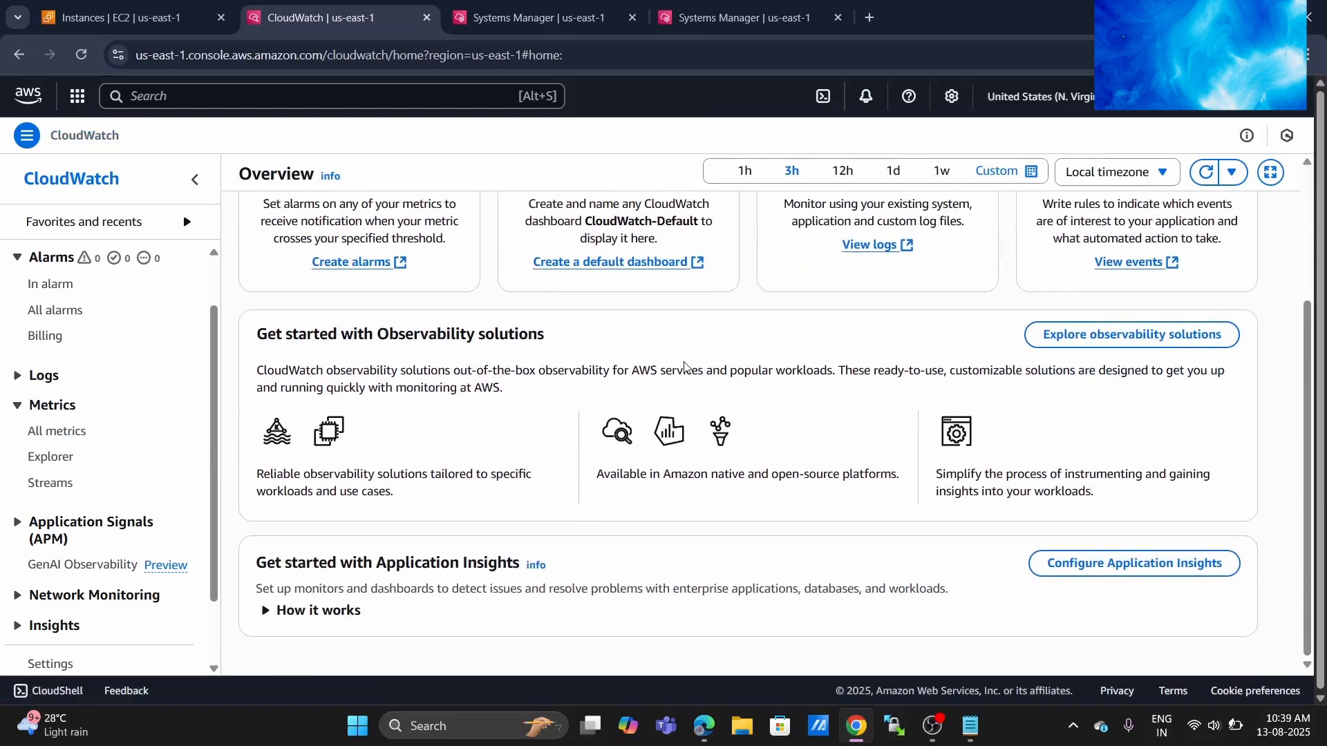
scroll(686, 367, "up", 2)
scroll(687, 367, "up", 1)
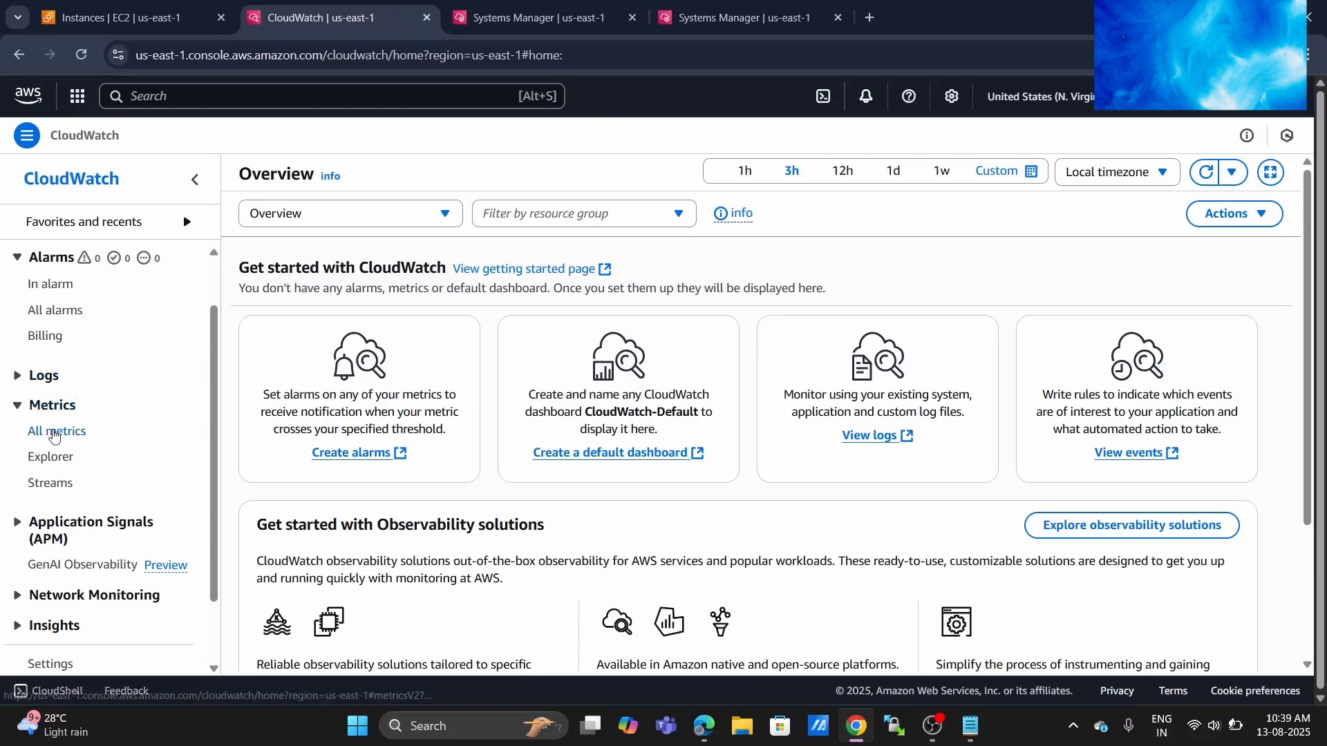
- View the CloudWatch log groups, and return to the overview to check its available actions
left_click(44, 375)
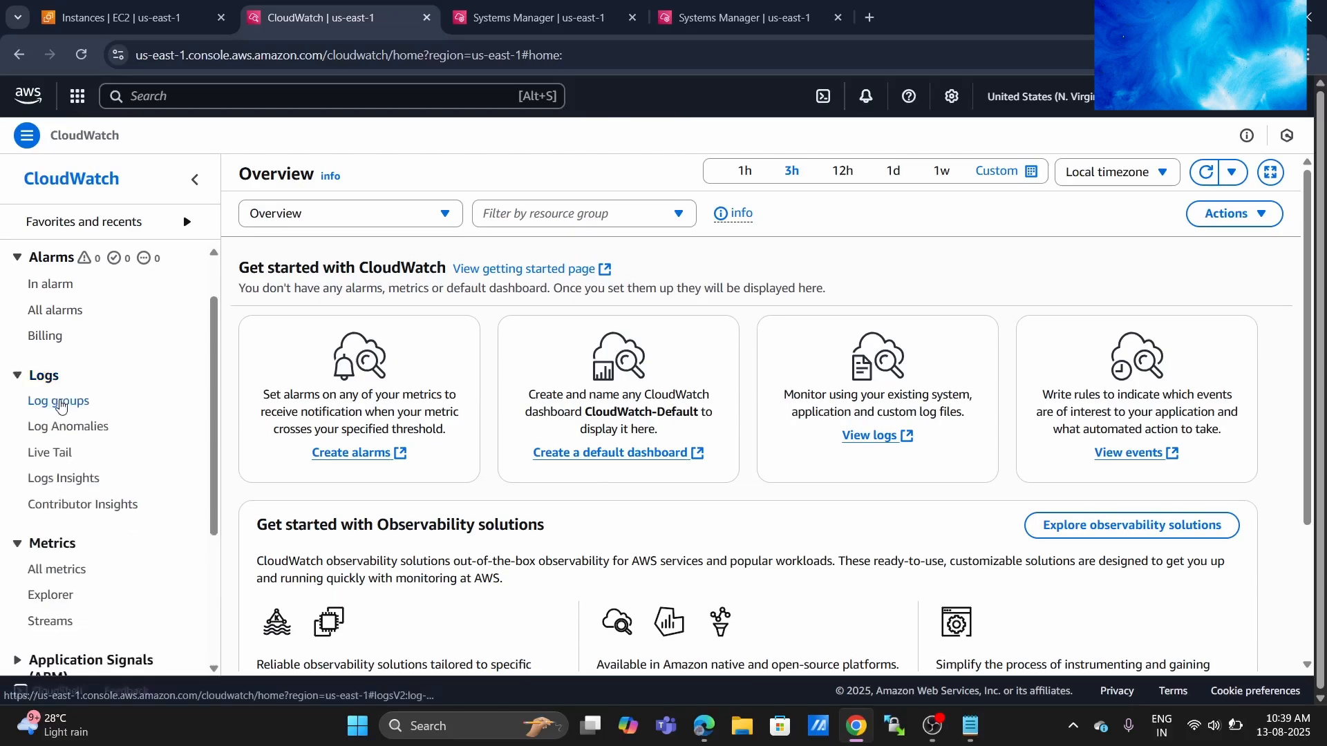
left_click(74, 406)
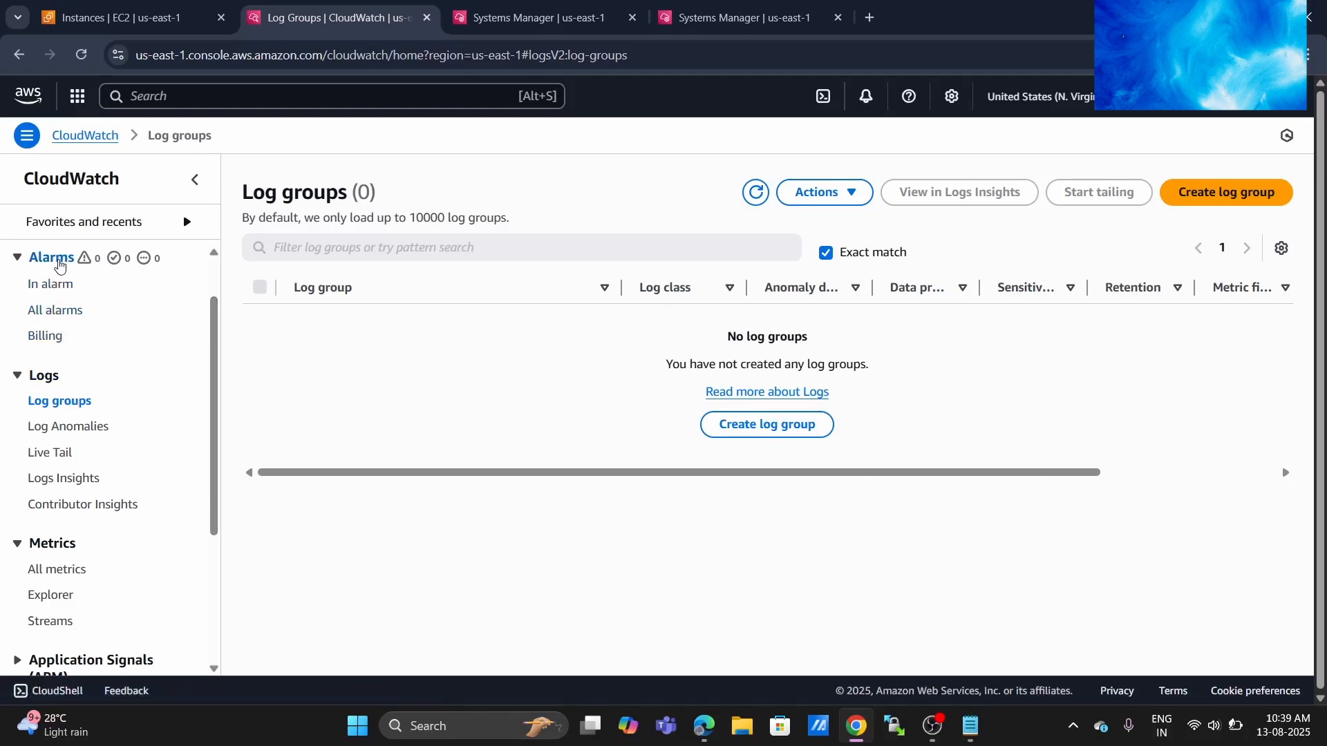
left_click(100, 185)
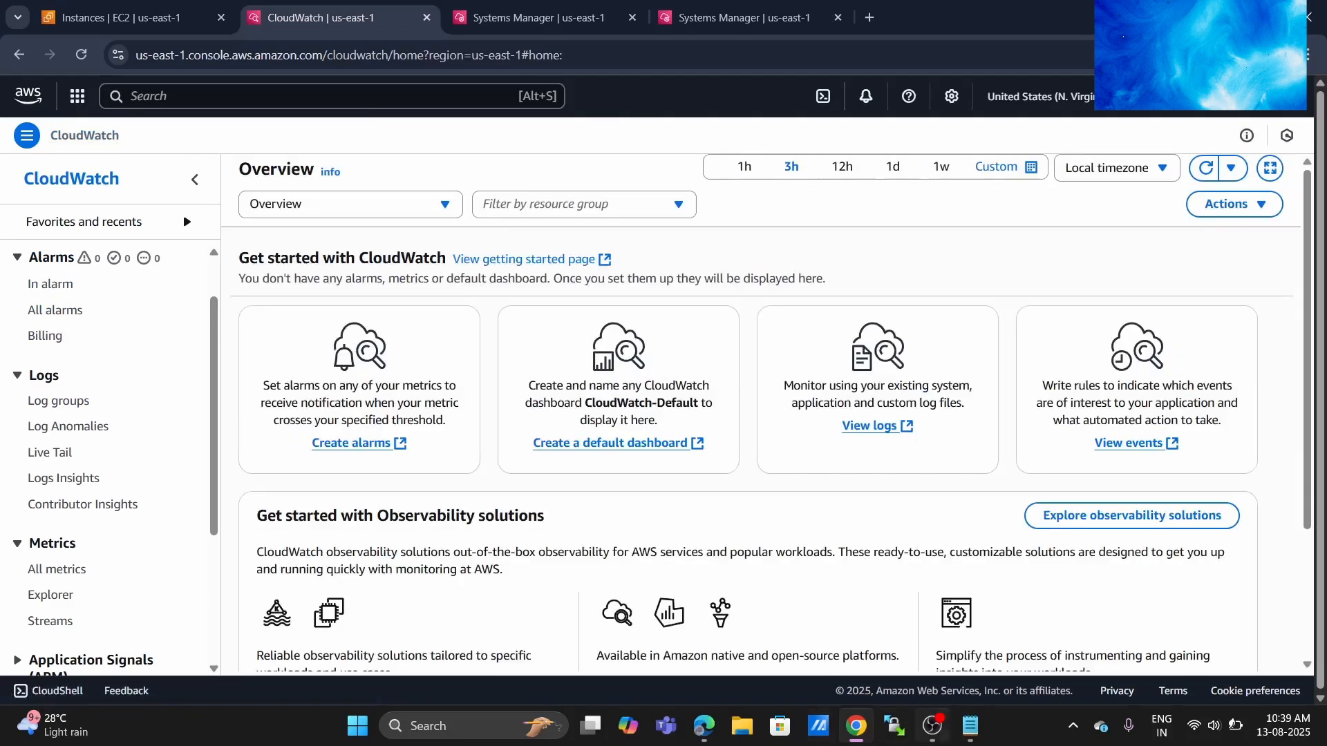
scroll(1013, 623, "down", 3)
scroll(1013, 623, "up", 3)
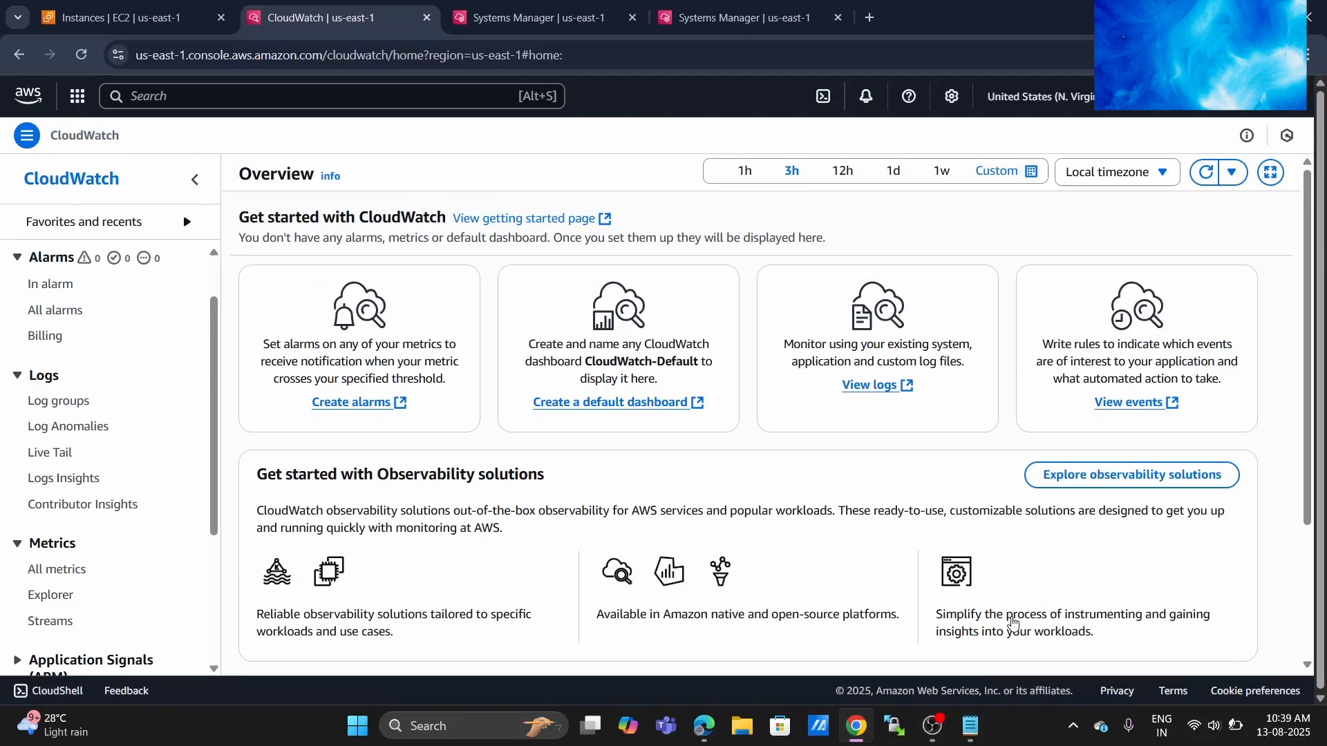
left_click(1255, 214)
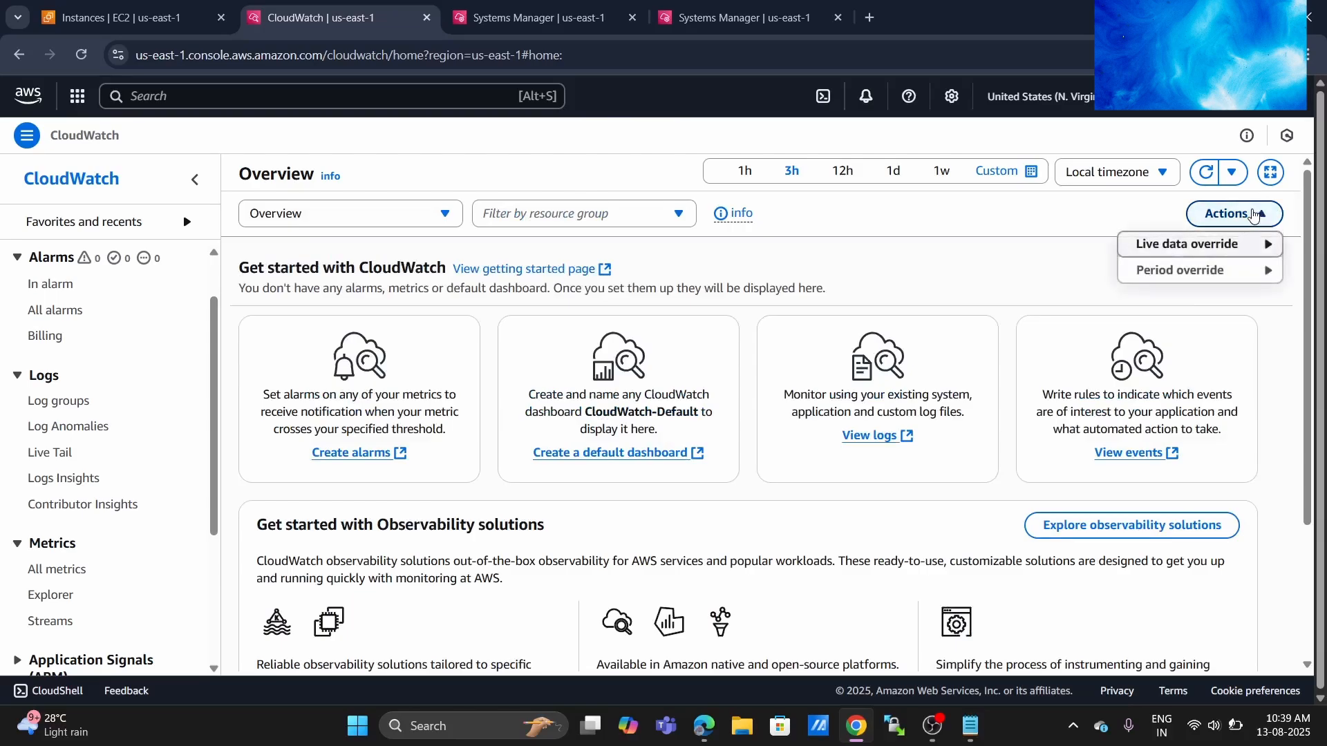
left_click(1064, 234)
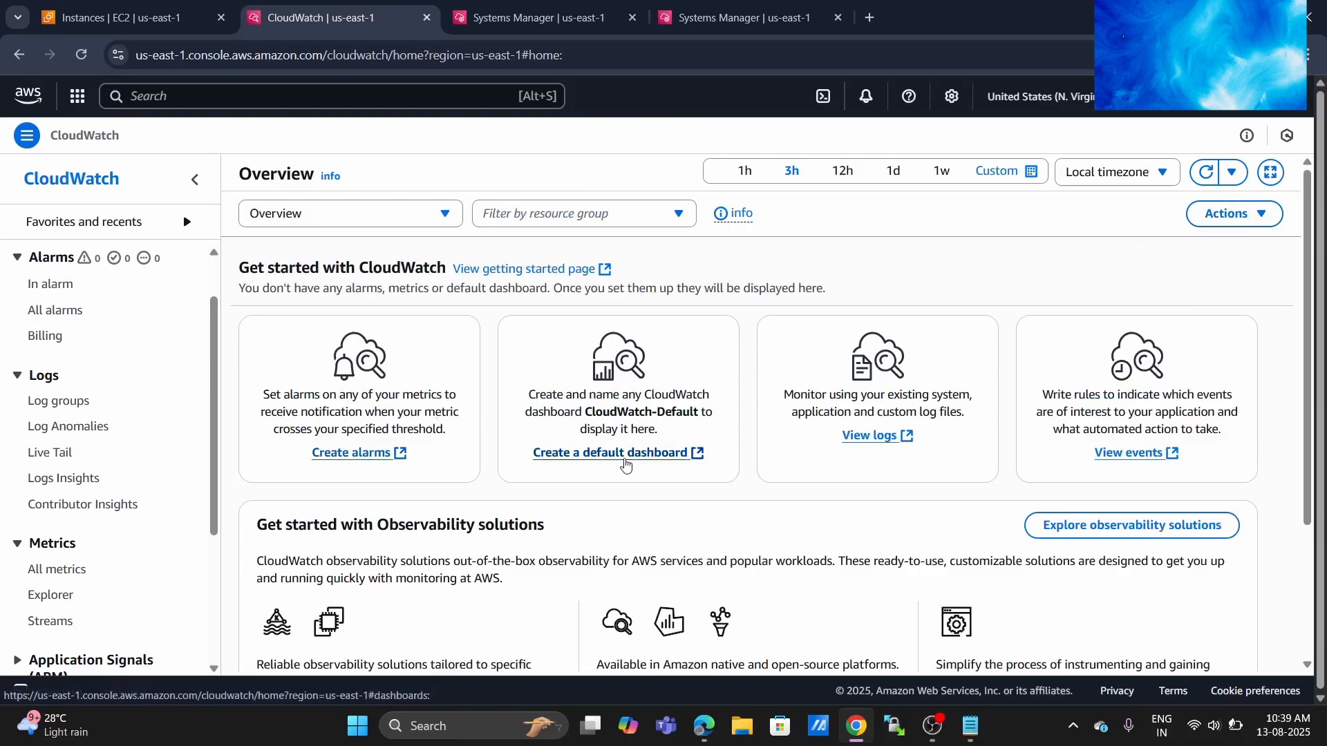
- Go from the overview's default dashboard option to the custom dashboards and start creating a new dashboard
left_click(624, 456)
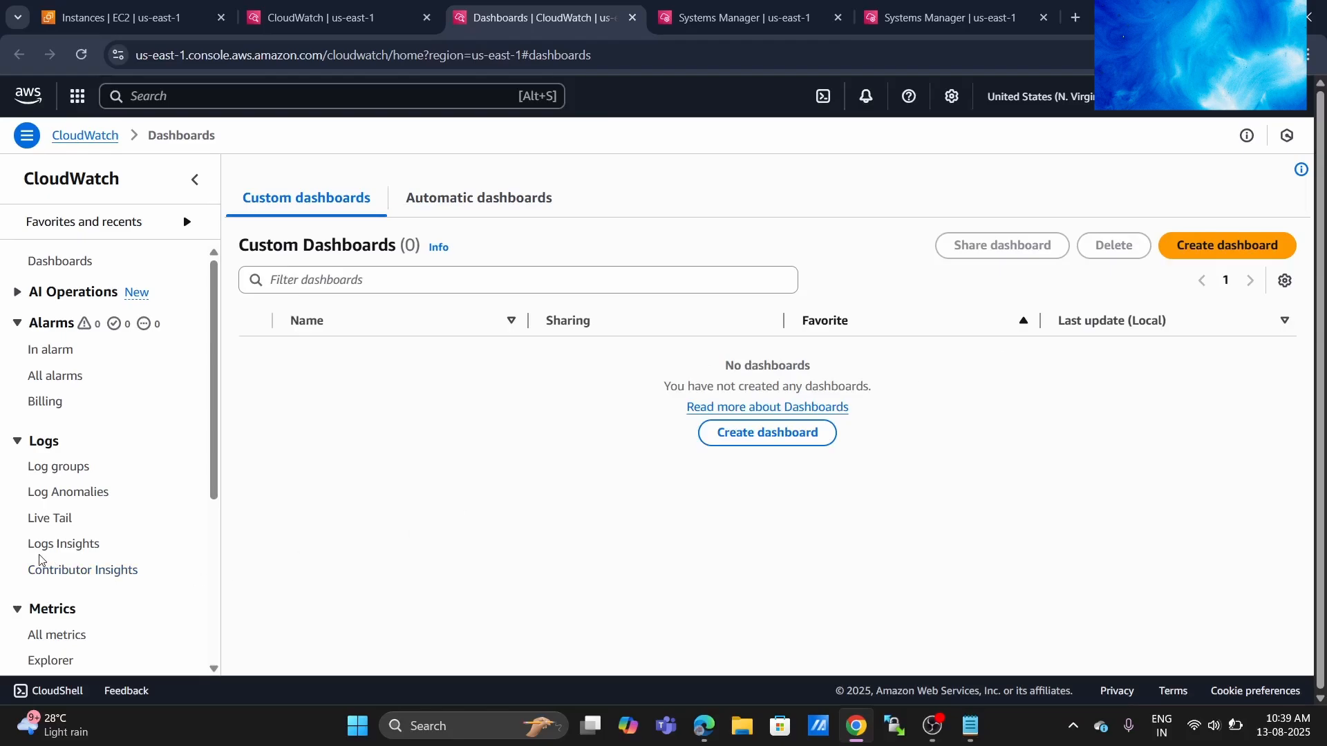
scroll(40, 559, "down", 4)
scroll(40, 558, "up", 5)
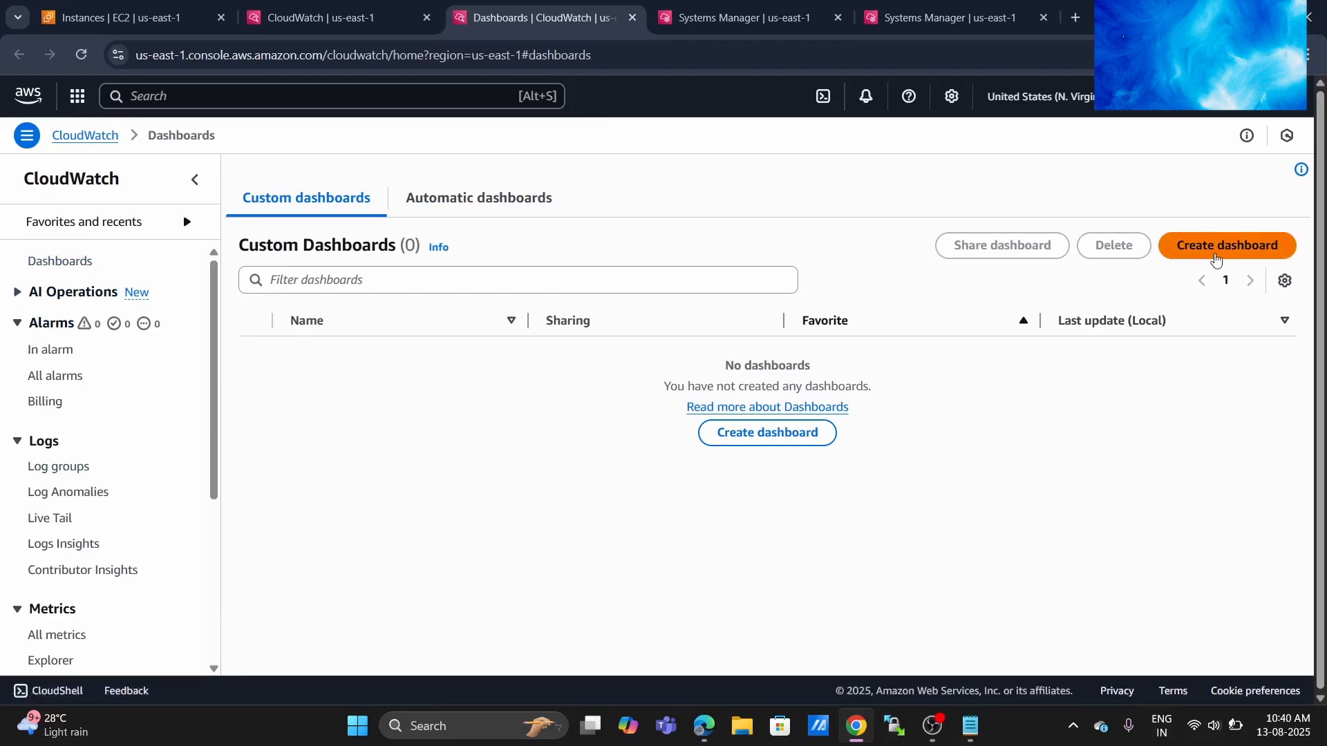
left_click(1230, 248)
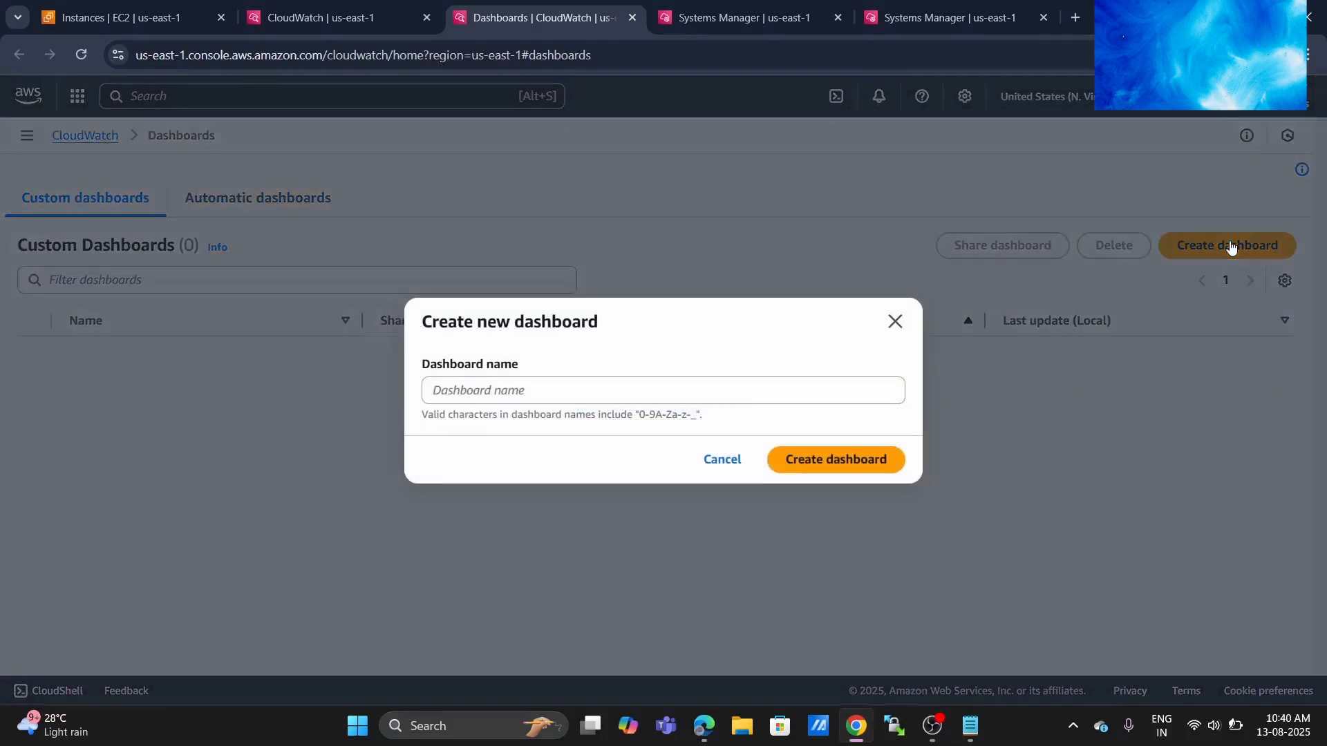
left_click(822, 387)
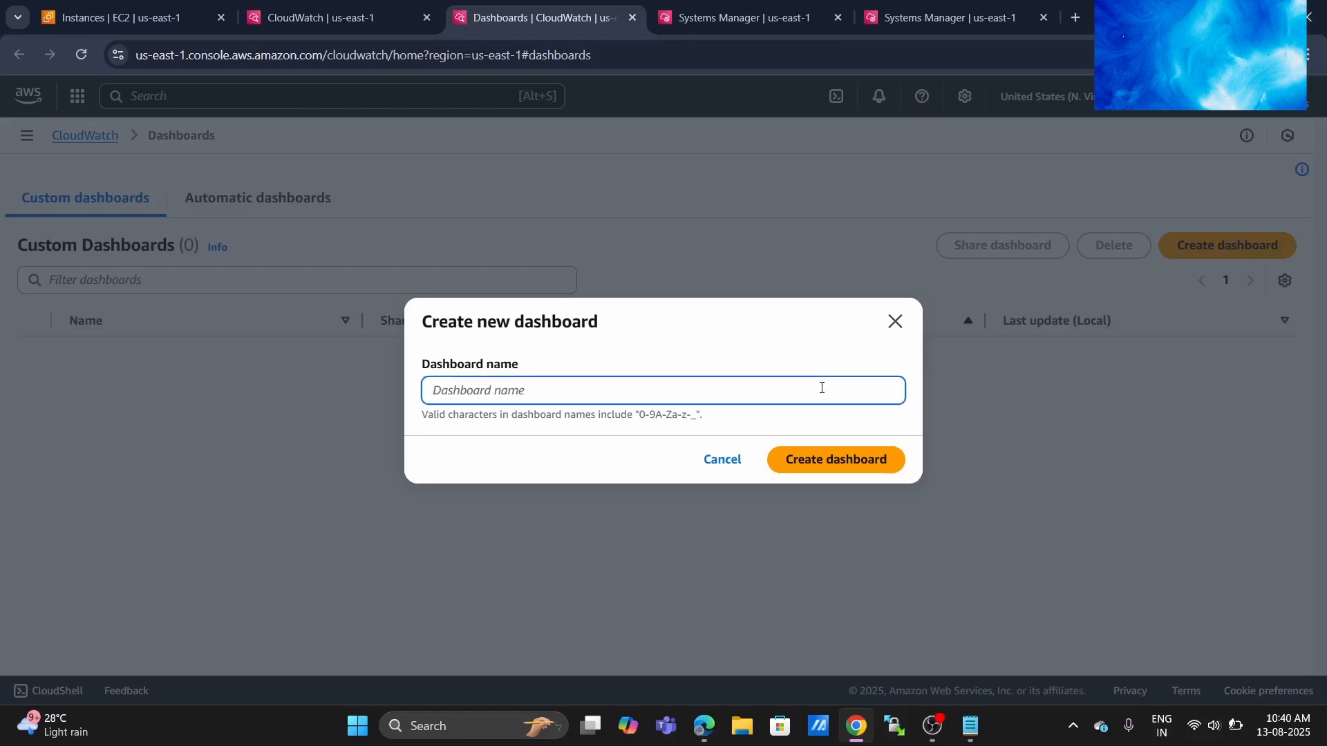
left_click(932, 726)
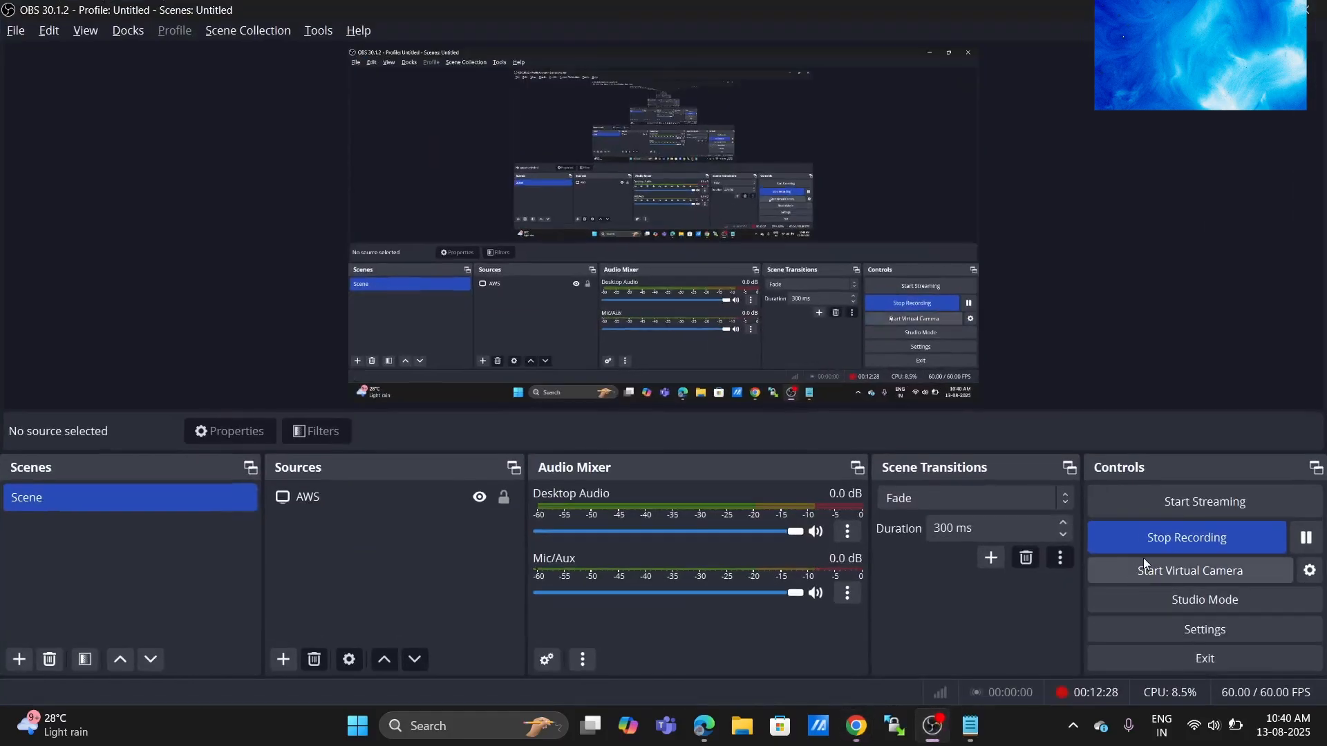
left_click(1306, 538)
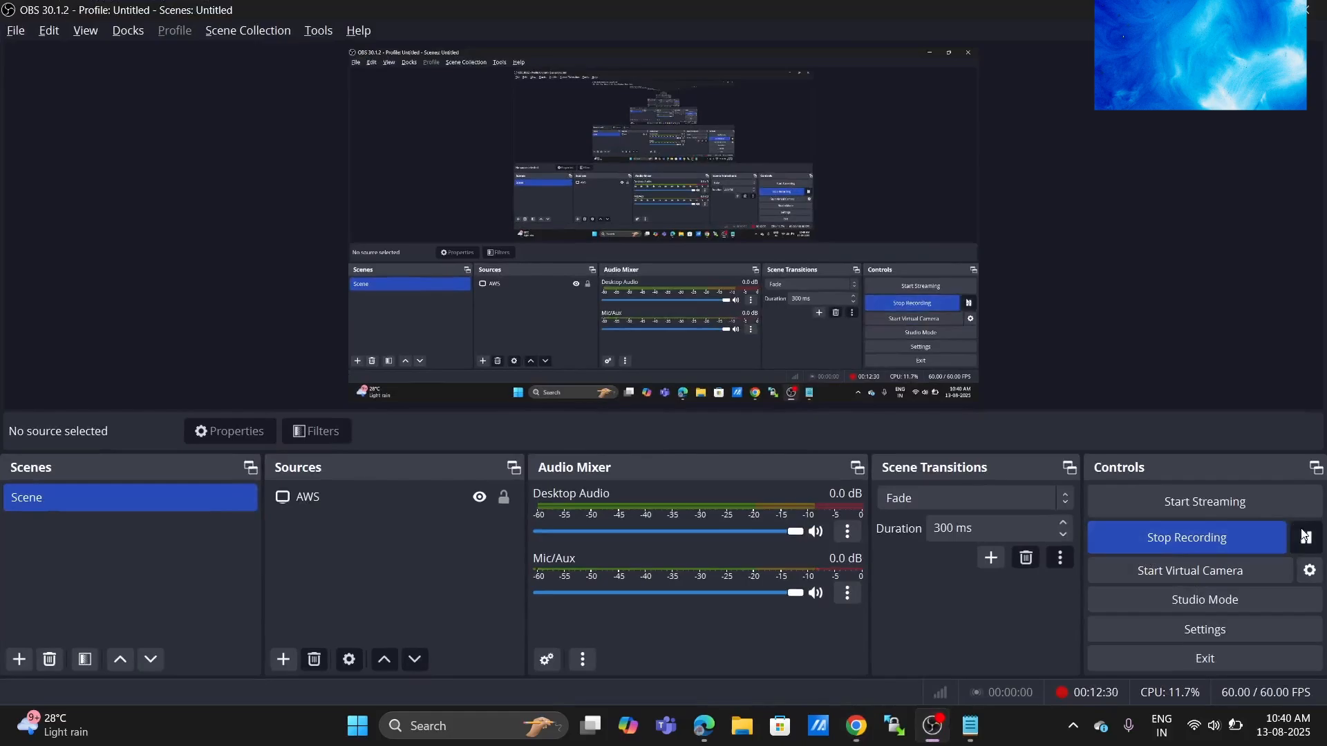
left_click(932, 726)
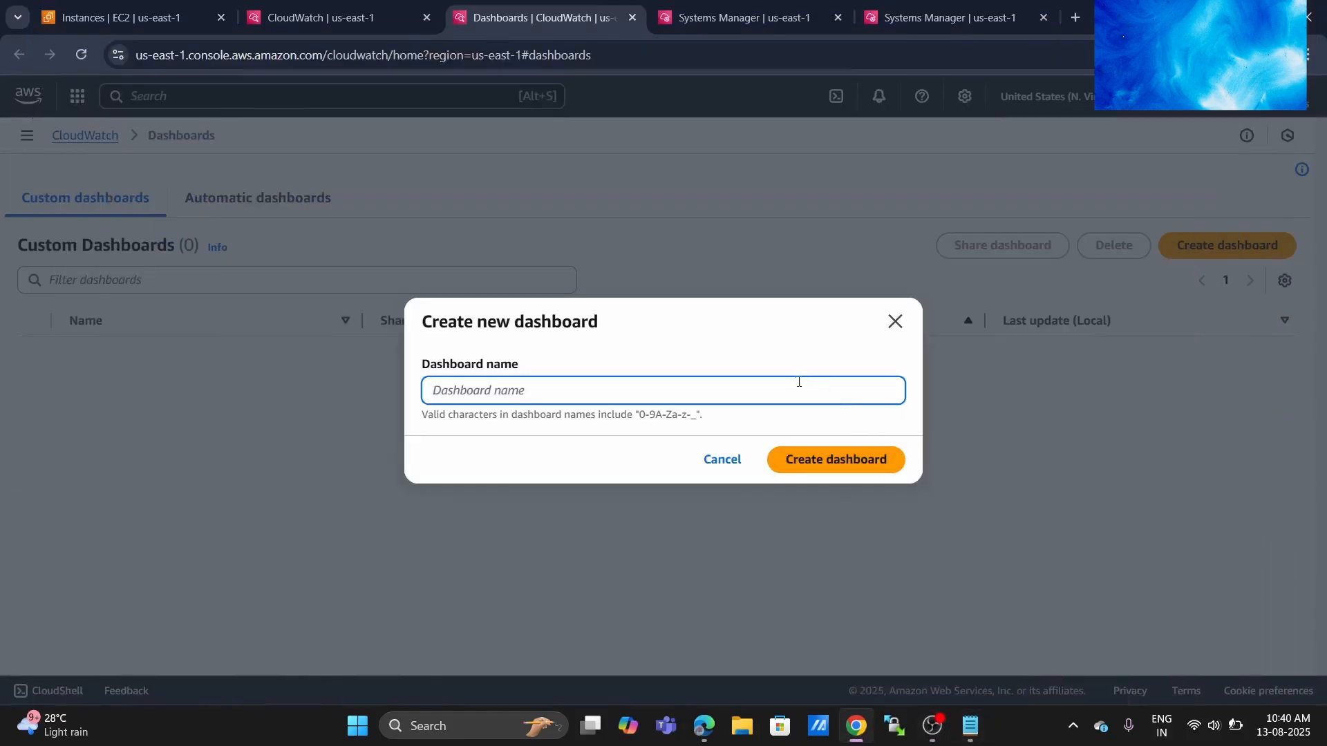
- Try to create the dashboard with the name "Cpu Utilization", and retry with the space removed
type("Cp")
type("u Utilization")
left_click(868, 470)
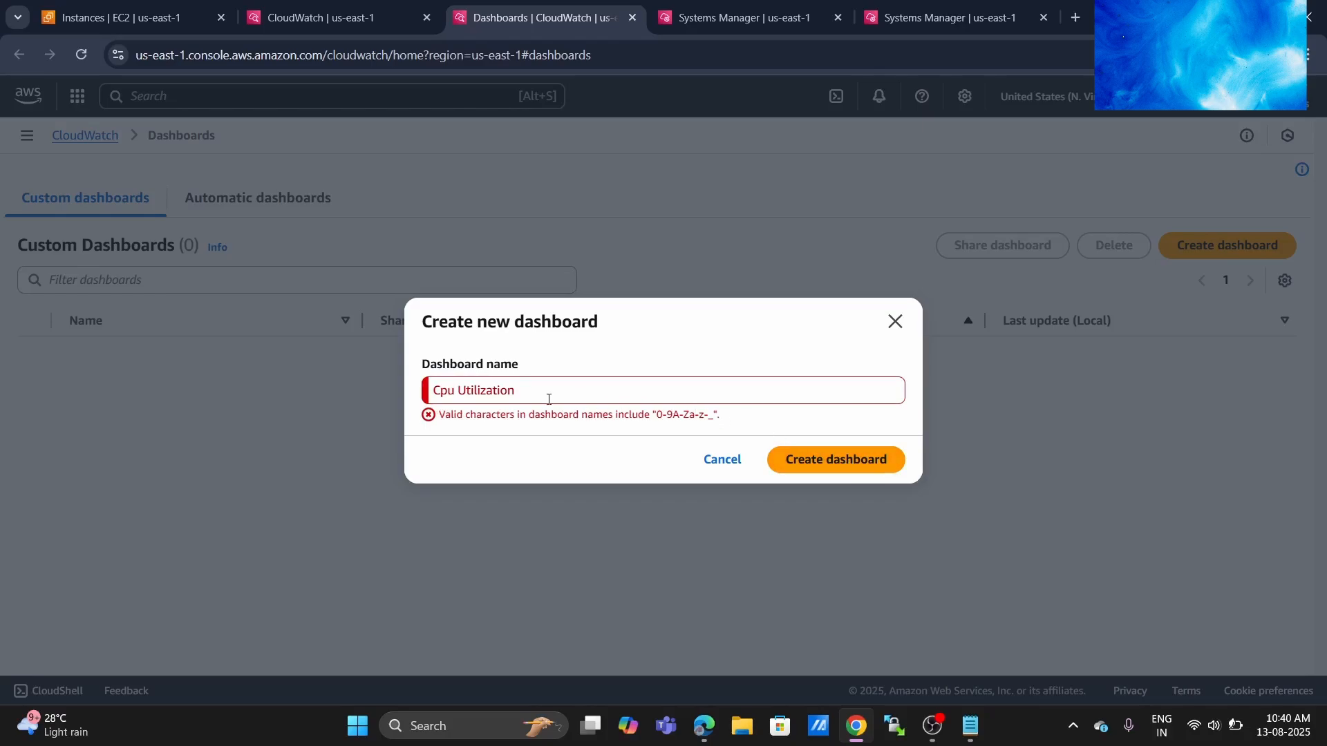
left_click(459, 389)
key("Delete")
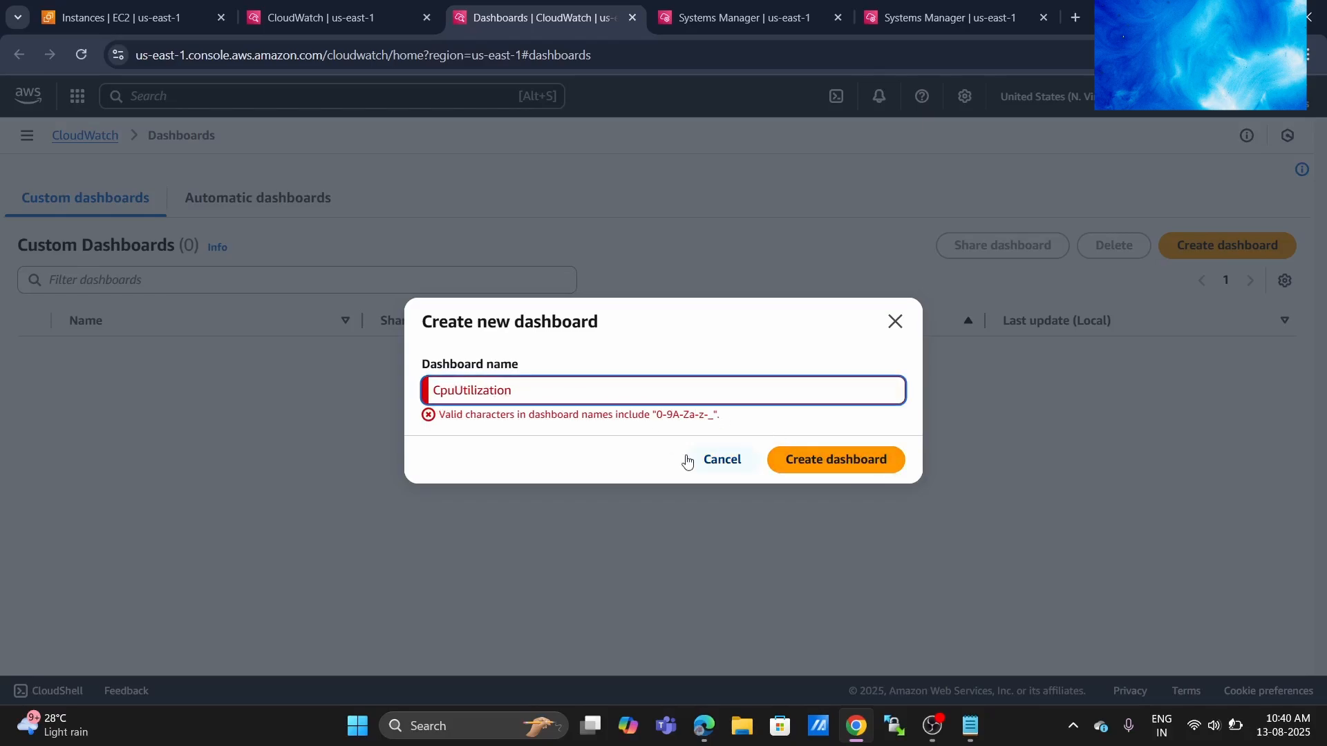
left_click(843, 468)
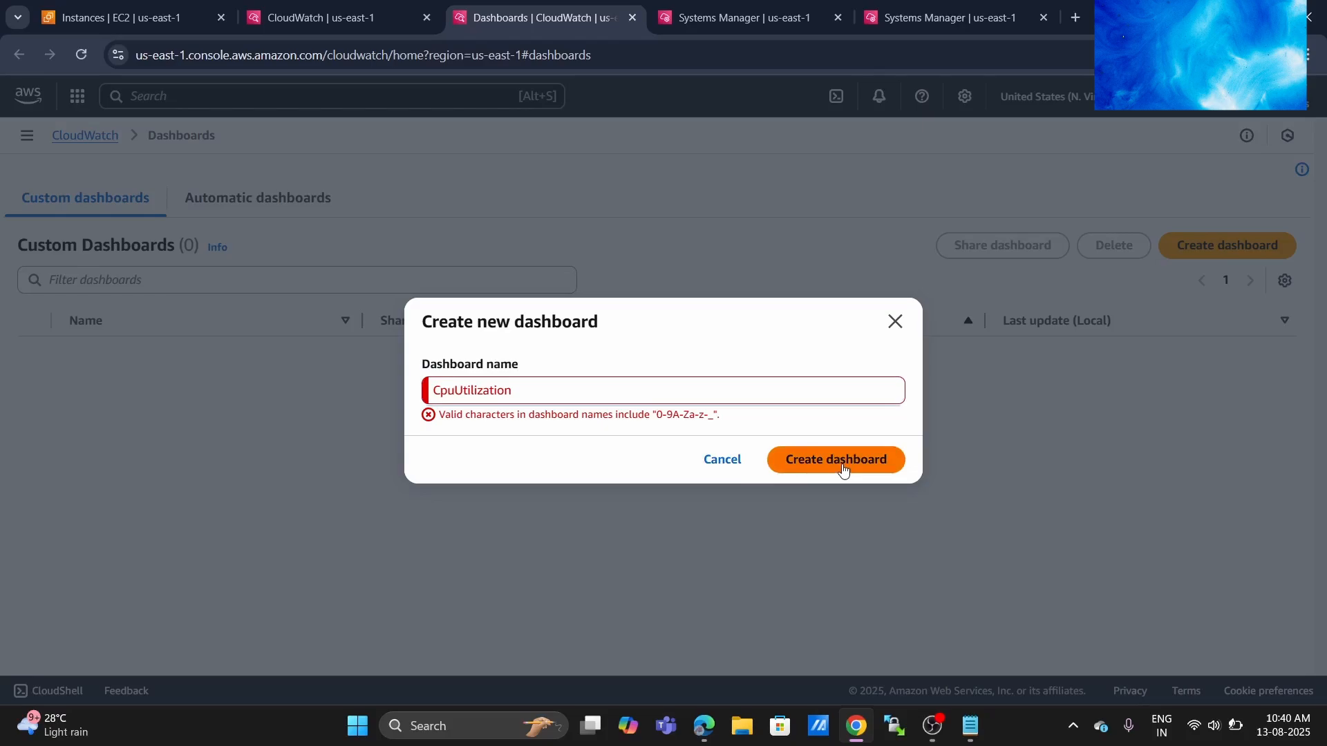
- Replace the whole dashboard name with CPUUtilization and create the dashboard
left_click(602, 396)
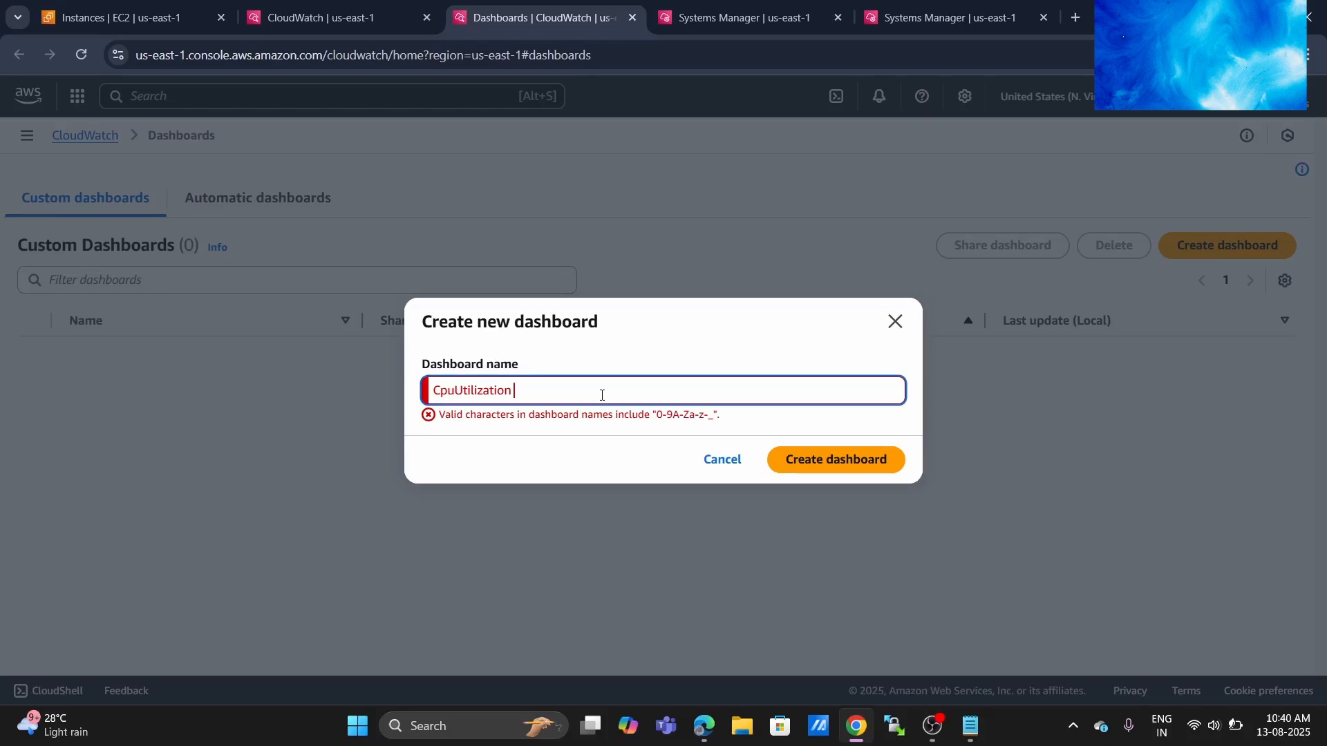
key("BackSpace")
key("BackSpace")
key("BackSpace")
key("BackSpace")
key("BackSpace")
key("BackSpace")
key("BackSpace")
key("BackSpace")
key("BackSpace")
key("BackSpace")
key("BackSpace")
key("BackSpace")
key("BackSpace")
key("BackSpace")
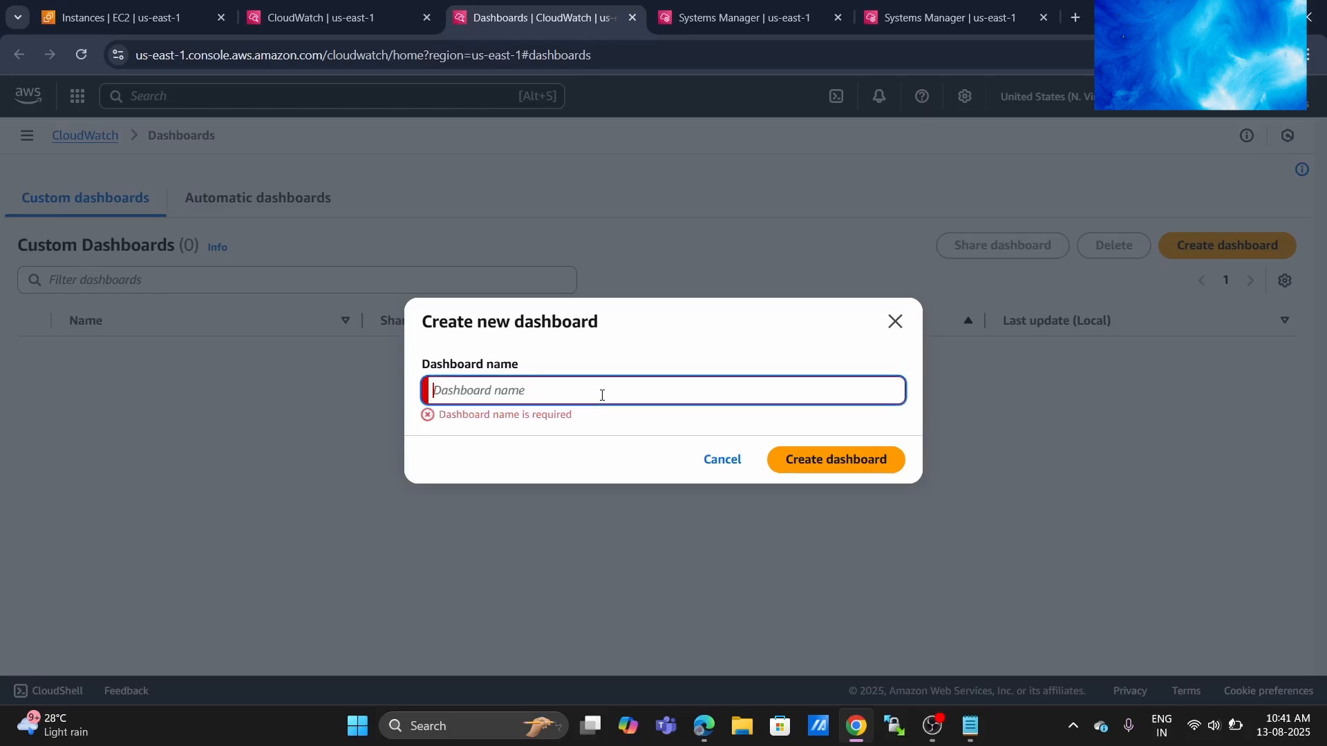
type("CPU")
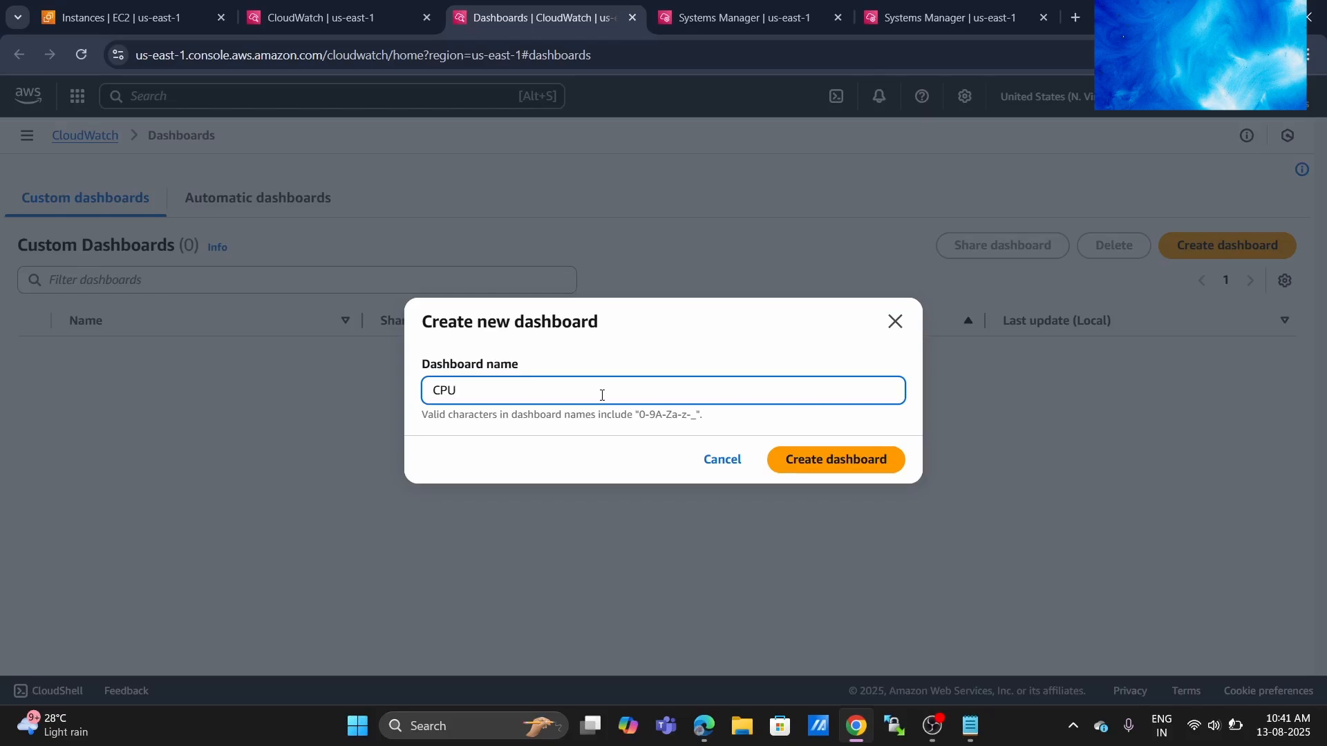
type("Utilization")
left_click(793, 469)
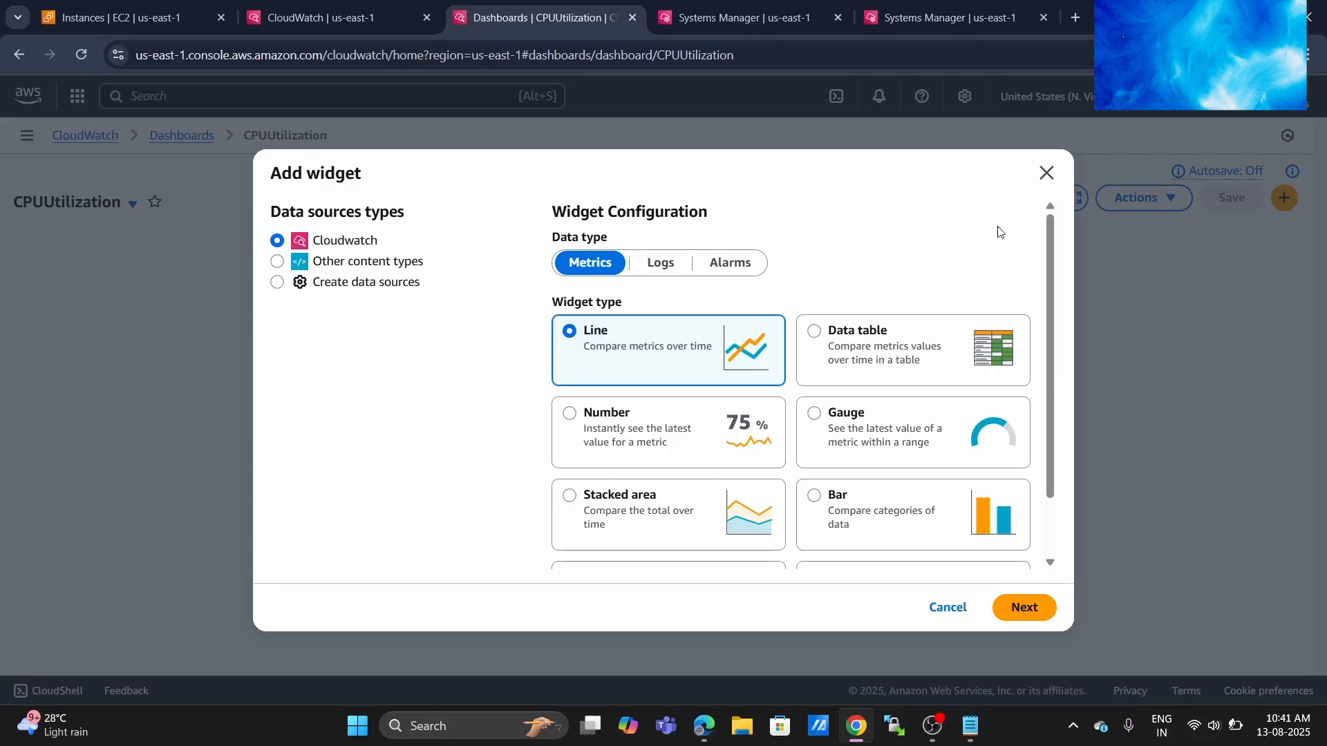
- Start a new CloudWatch metrics widget of the Stacked area type on the CPUUtilization dashboard and proceed to its metric selection
left_click(1047, 173)
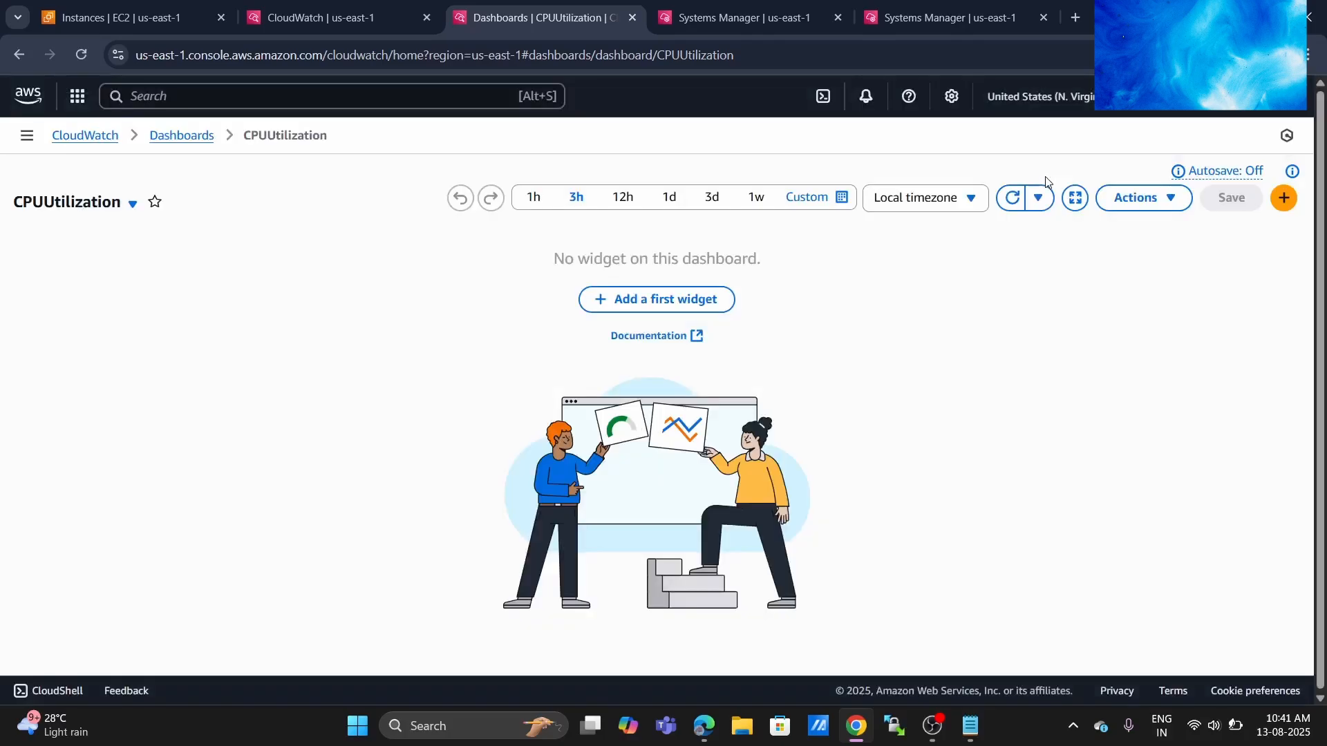
left_click(1286, 198)
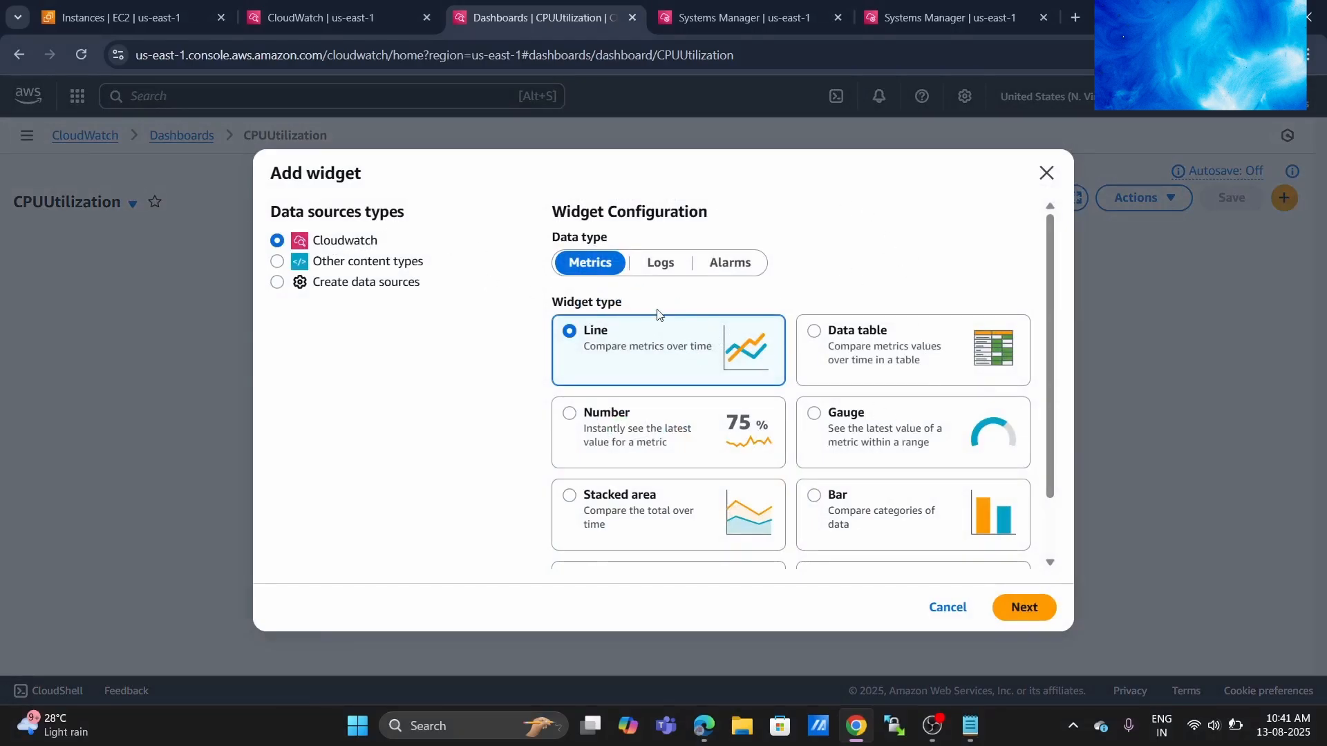
scroll(713, 376, "down", 1)
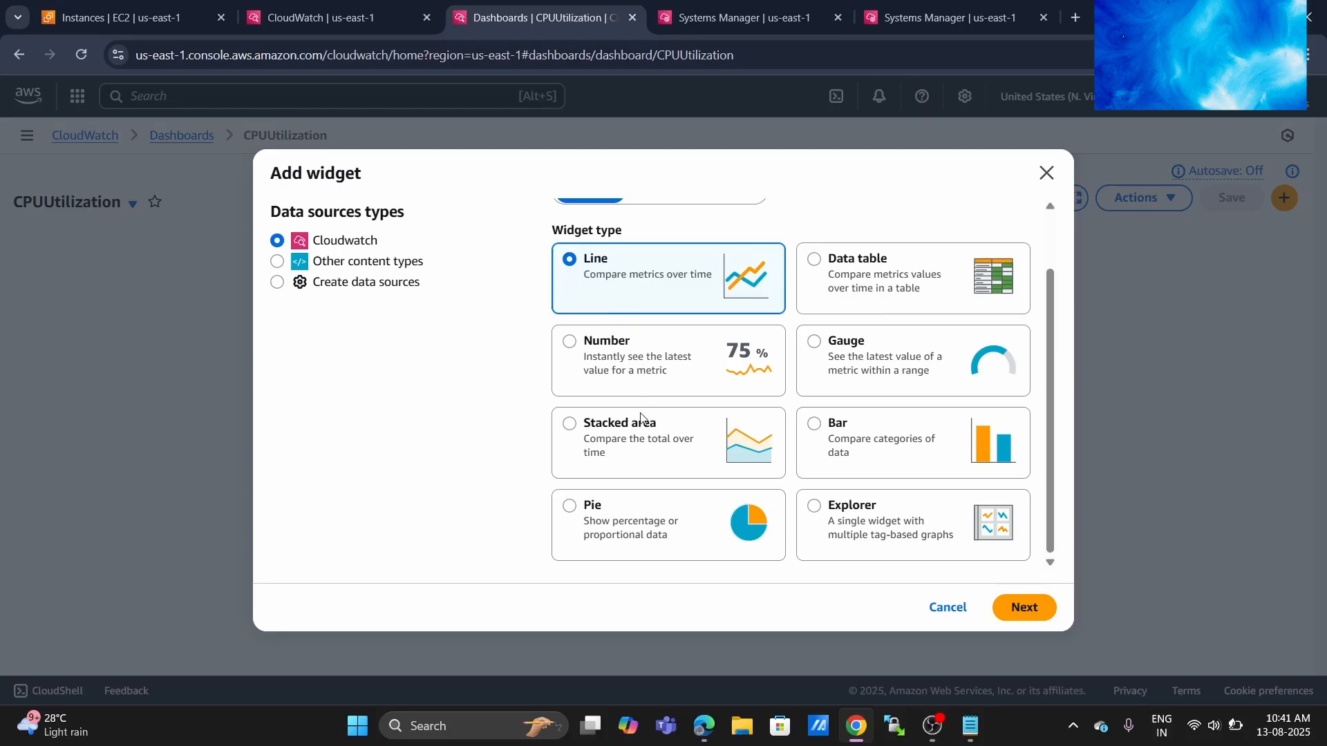
left_click(571, 427)
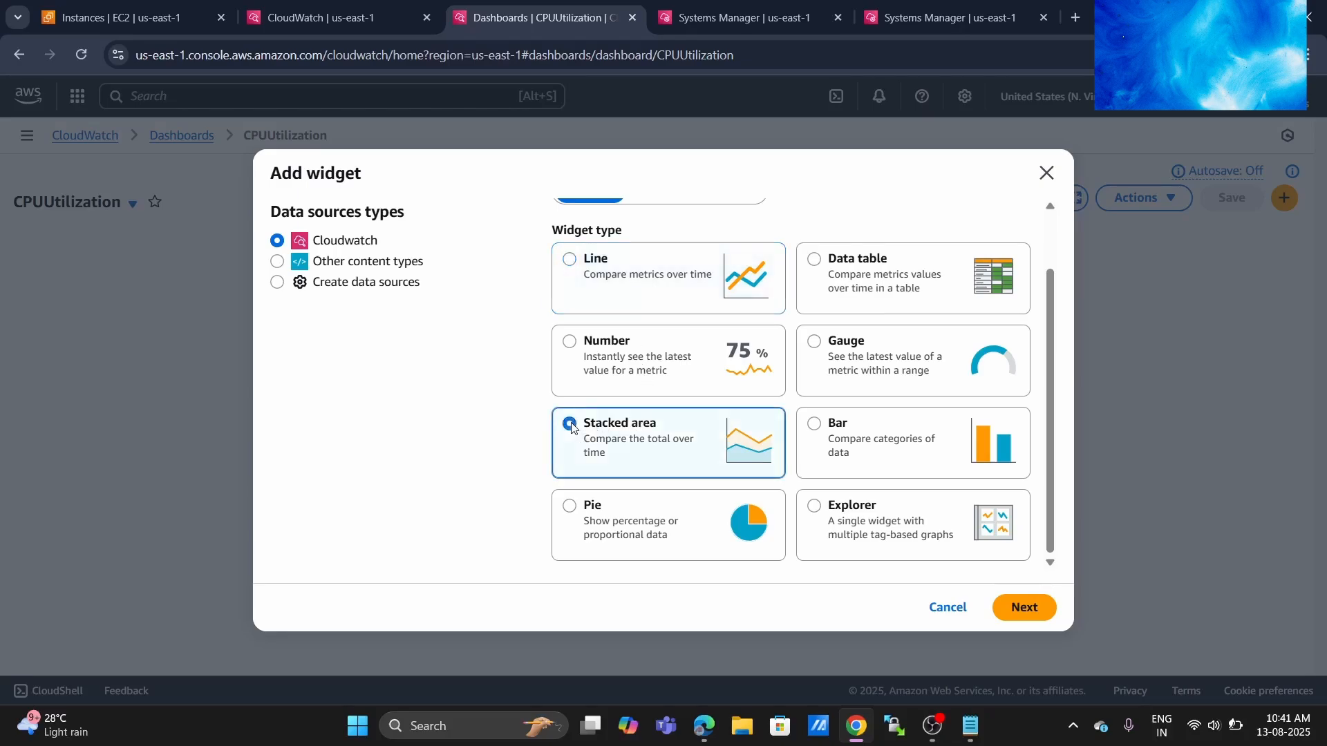
left_click(1007, 614)
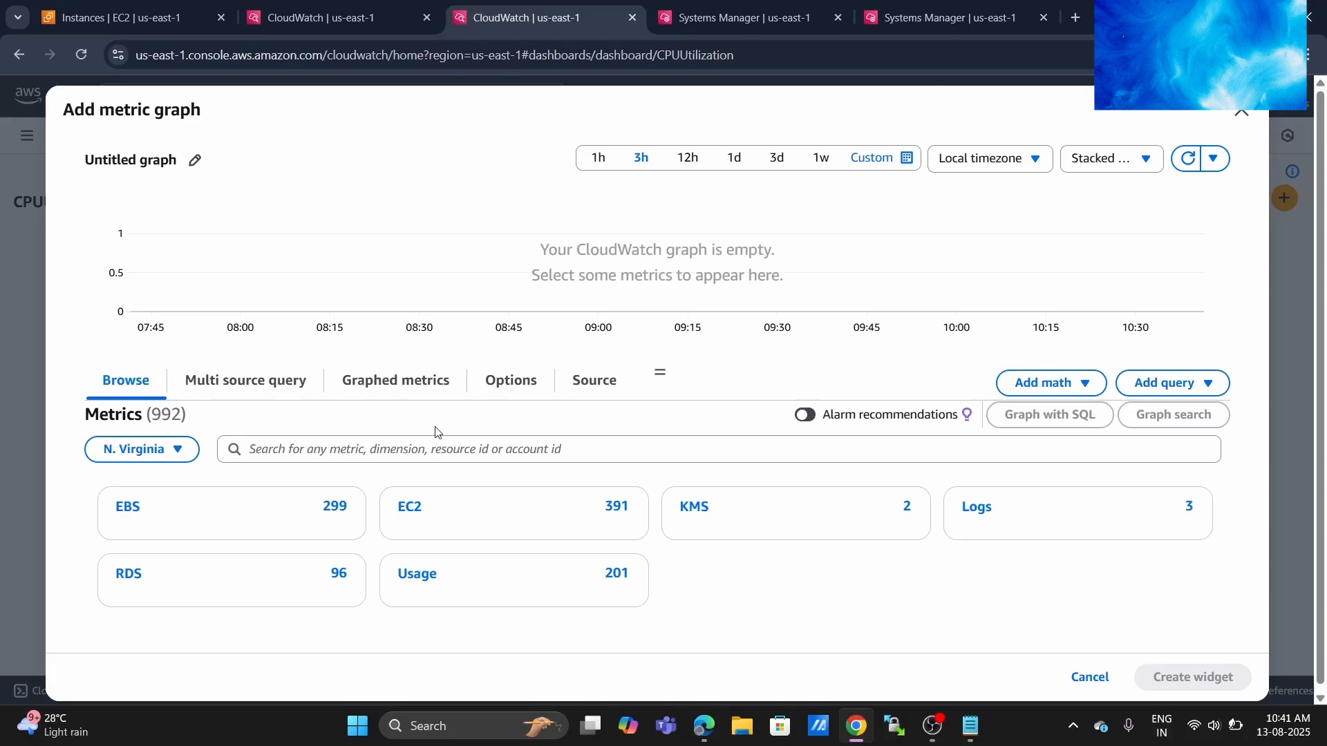
- Search the metrics for instance i-0c1119fa78047372a and filter its EC2 per-instance metrics to CPUUtilization
left_click(419, 449)
type("i-0c1119fa78047372a")
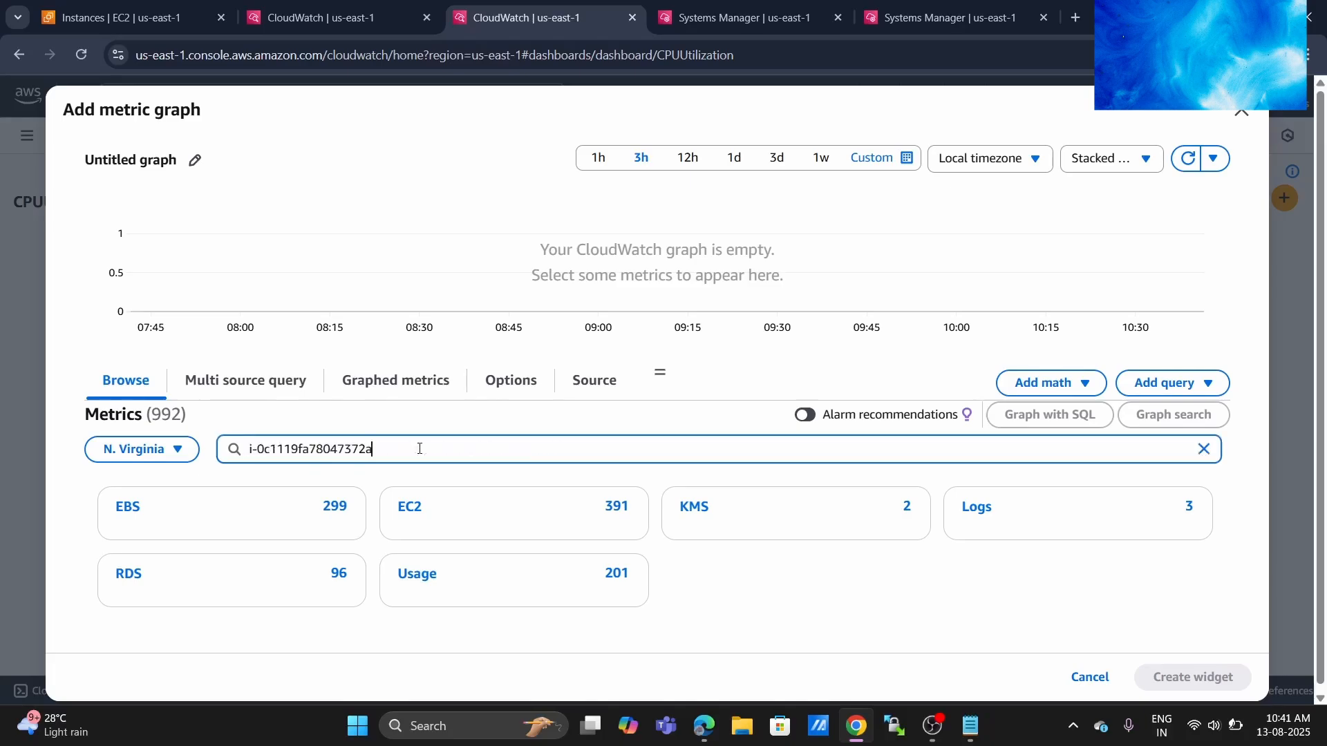
key("Return")
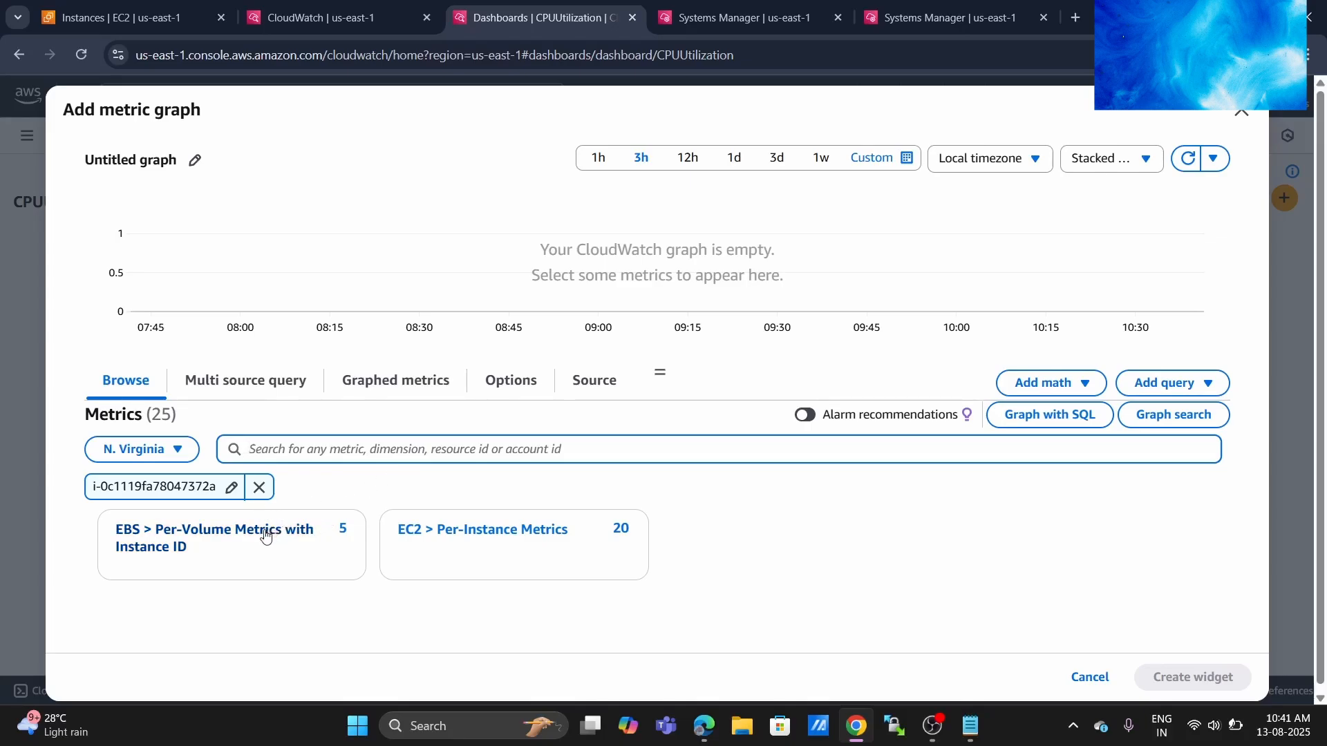
left_click(457, 541)
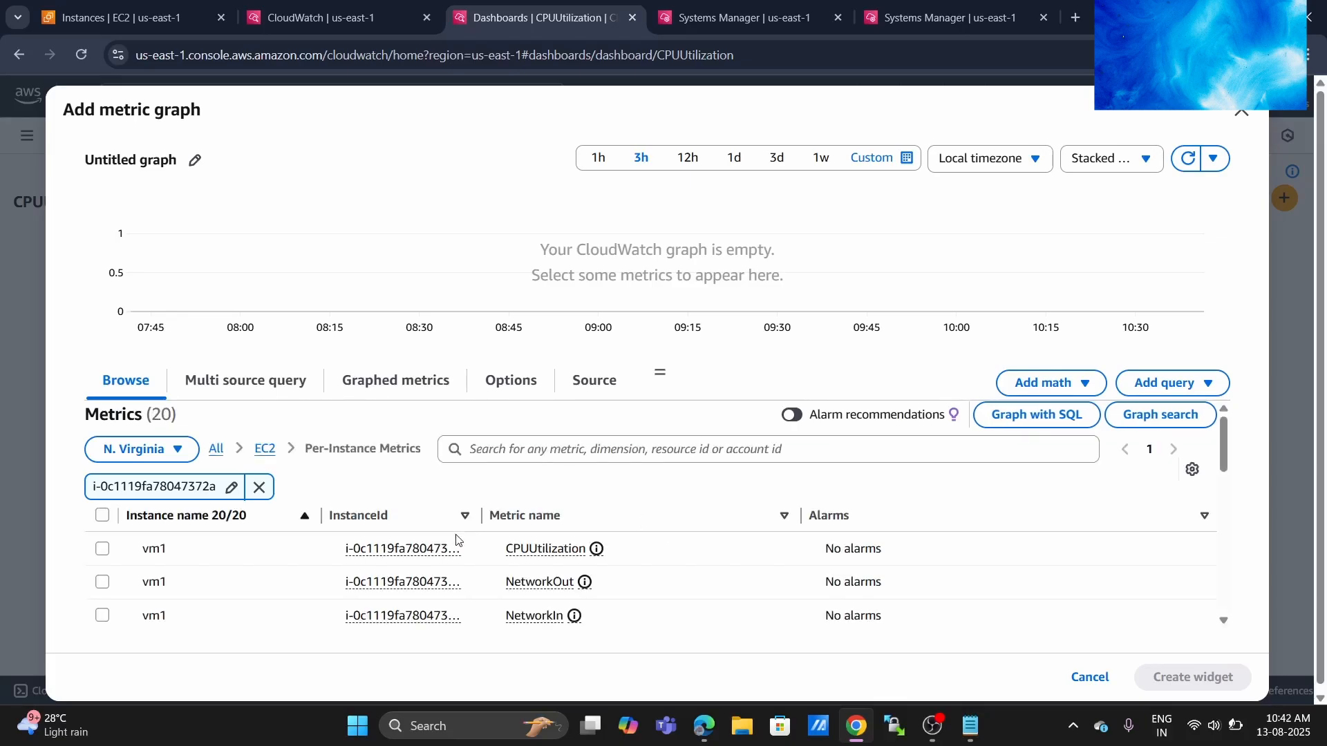
scroll(453, 553, "down", 10)
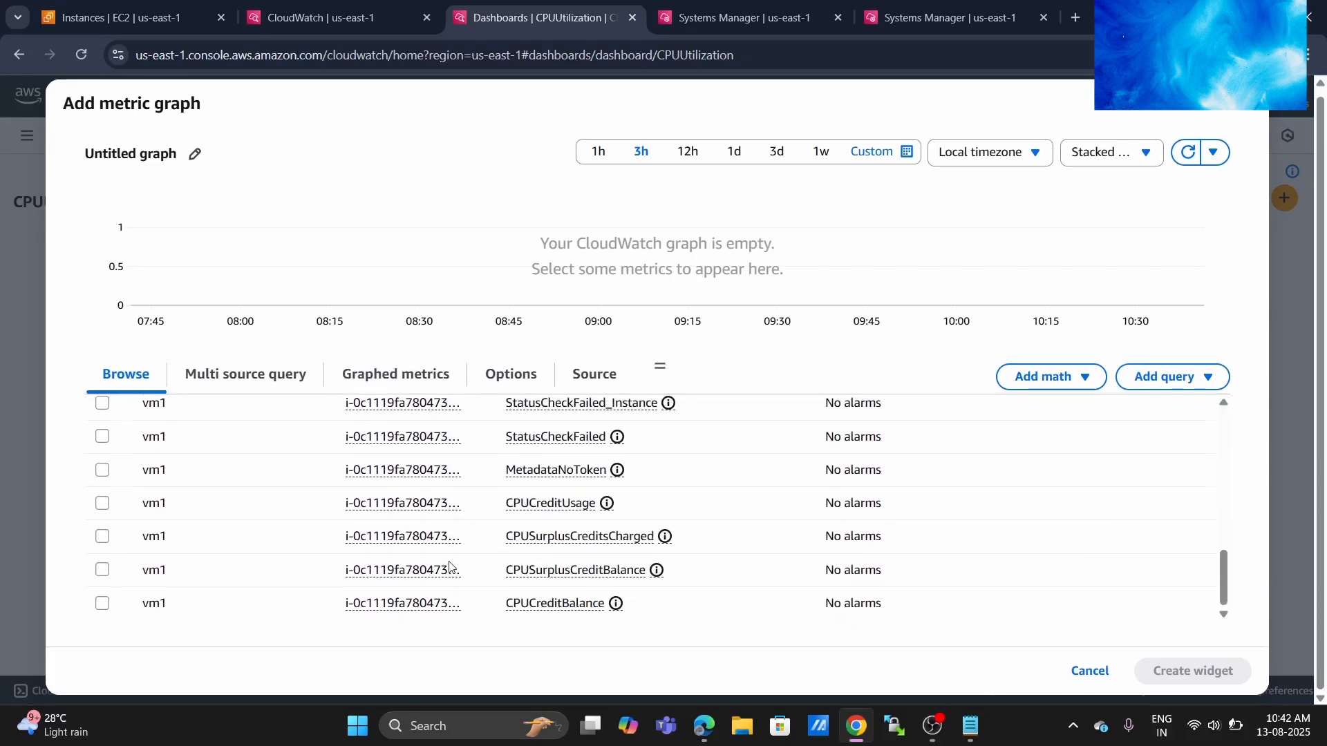
scroll(449, 566, "up", 10)
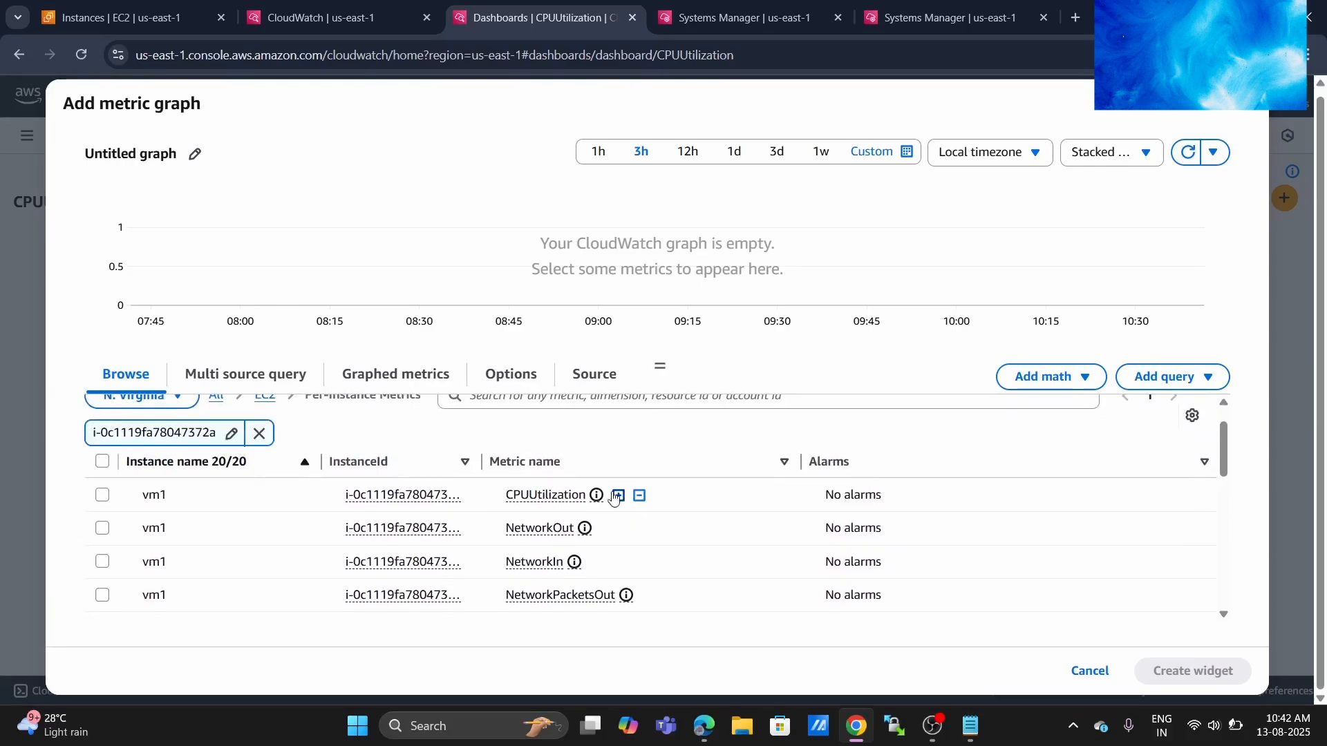
left_click(617, 495)
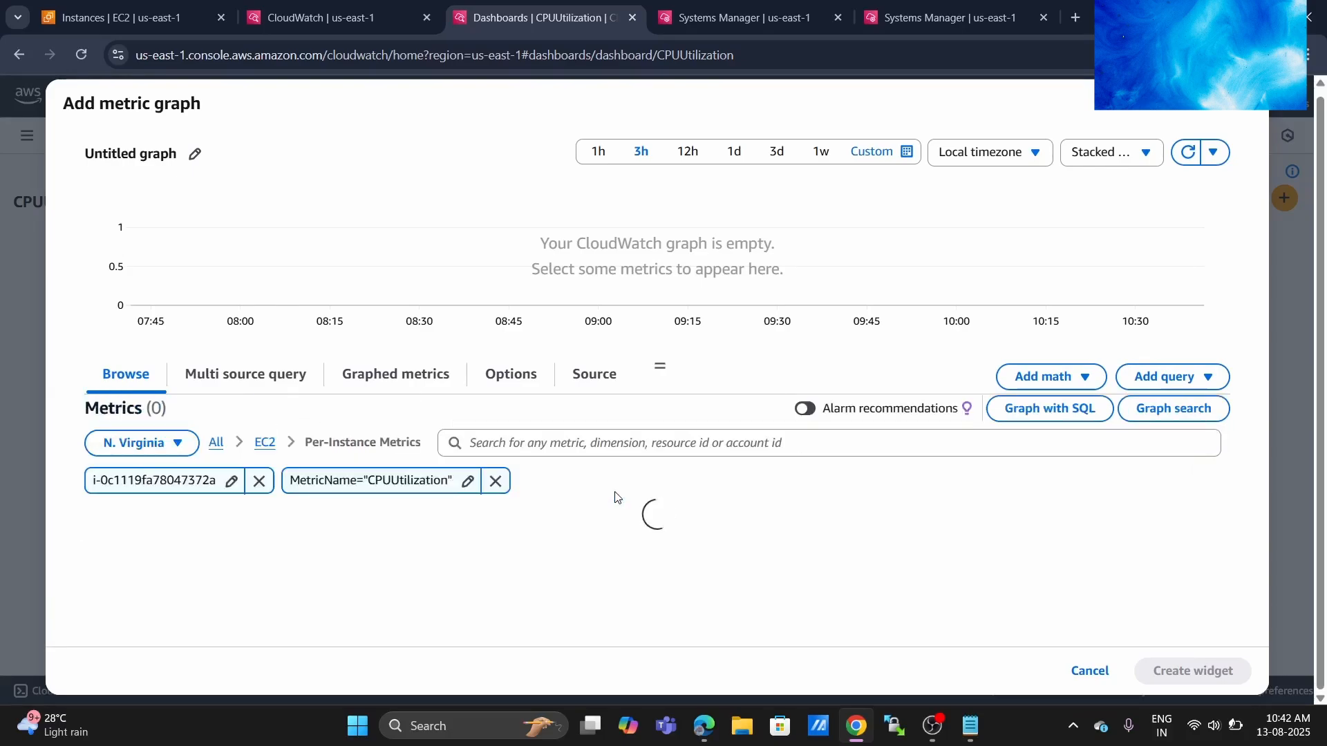
left_click(518, 544)
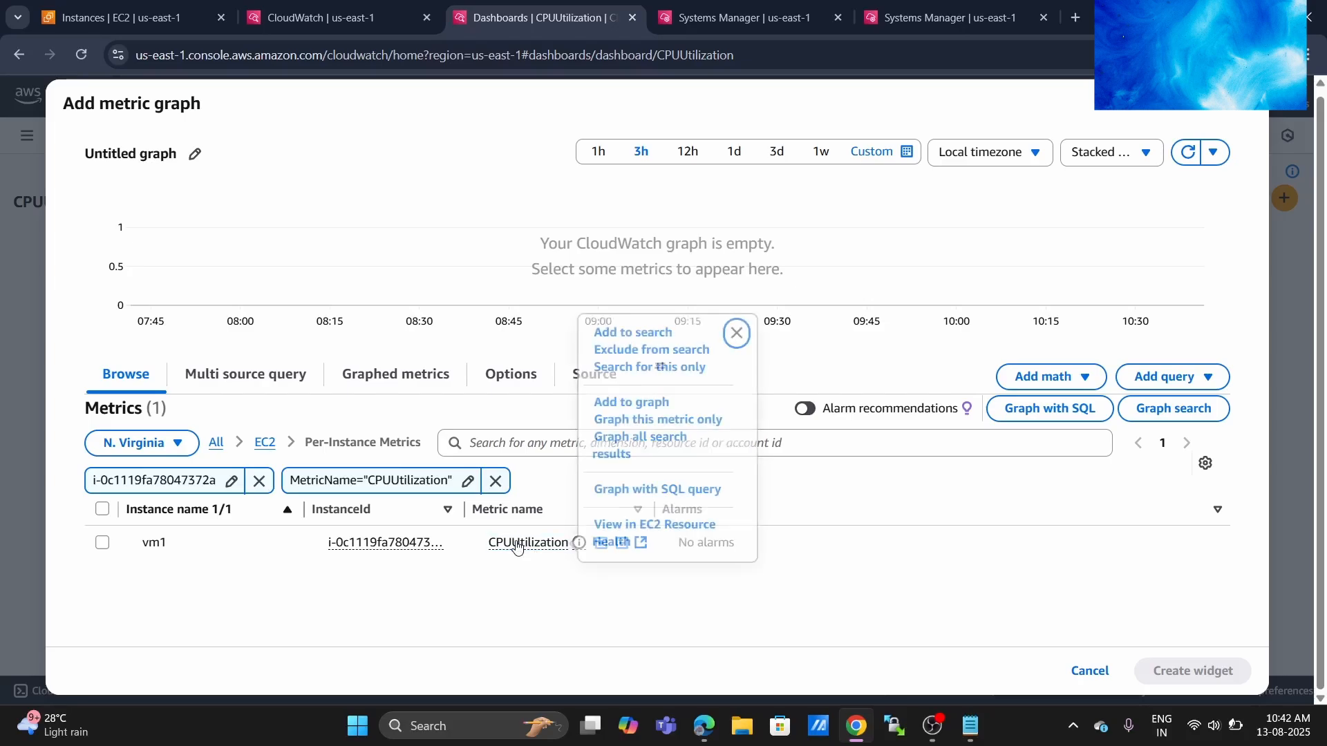
left_click(483, 598)
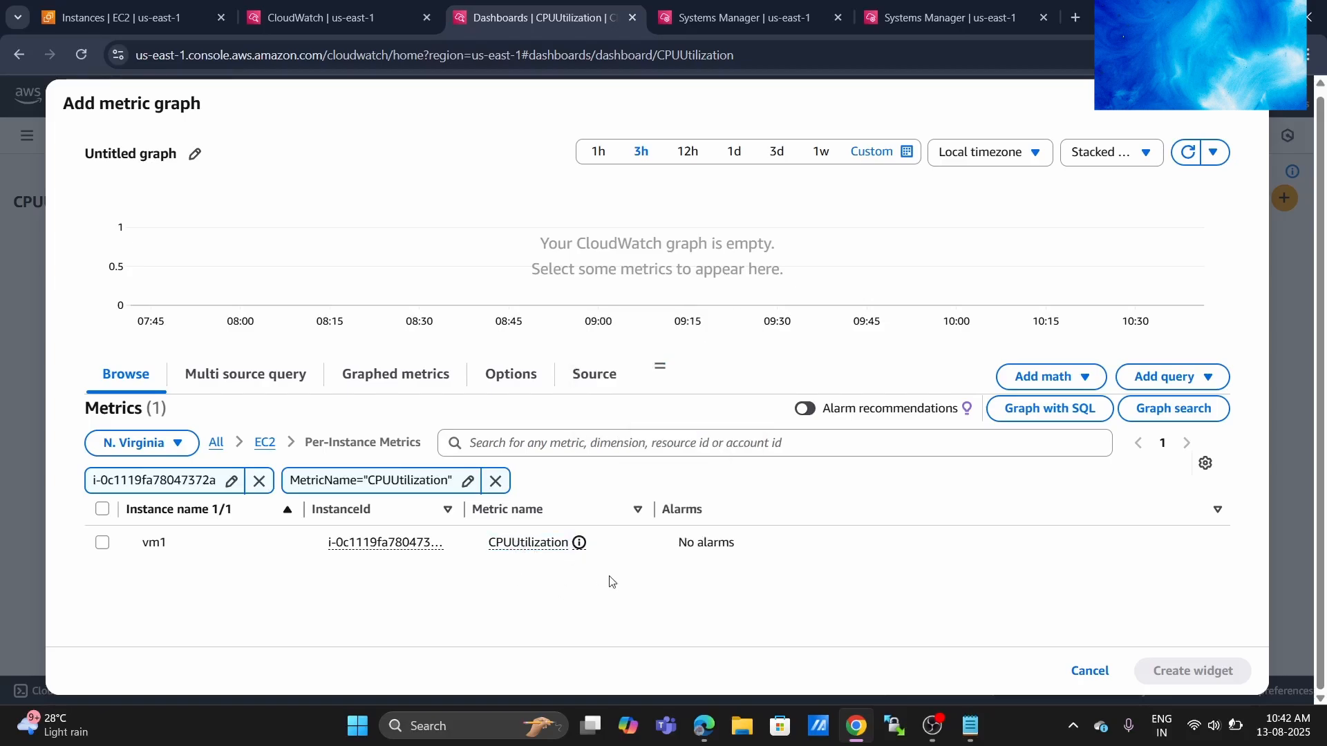
left_click(857, 729)
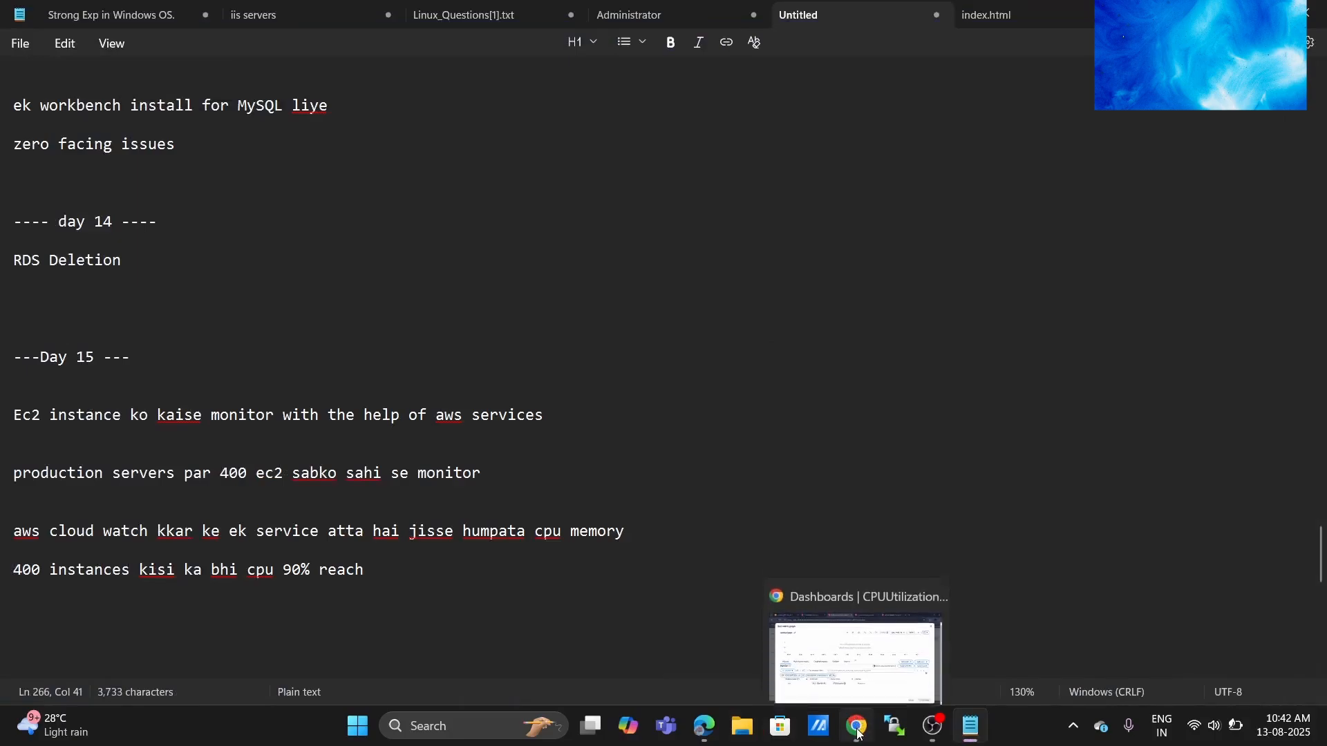
left_click(857, 729)
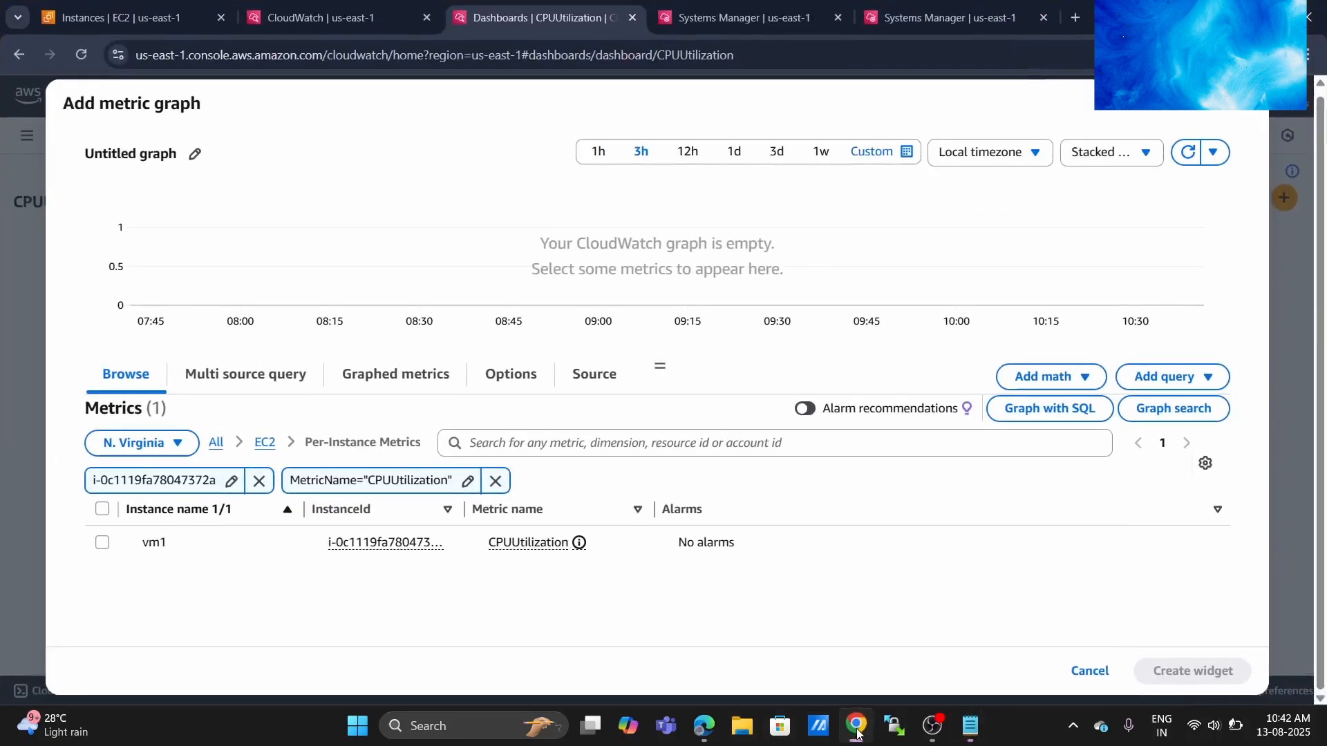
left_click(342, 13)
left_click(744, 18)
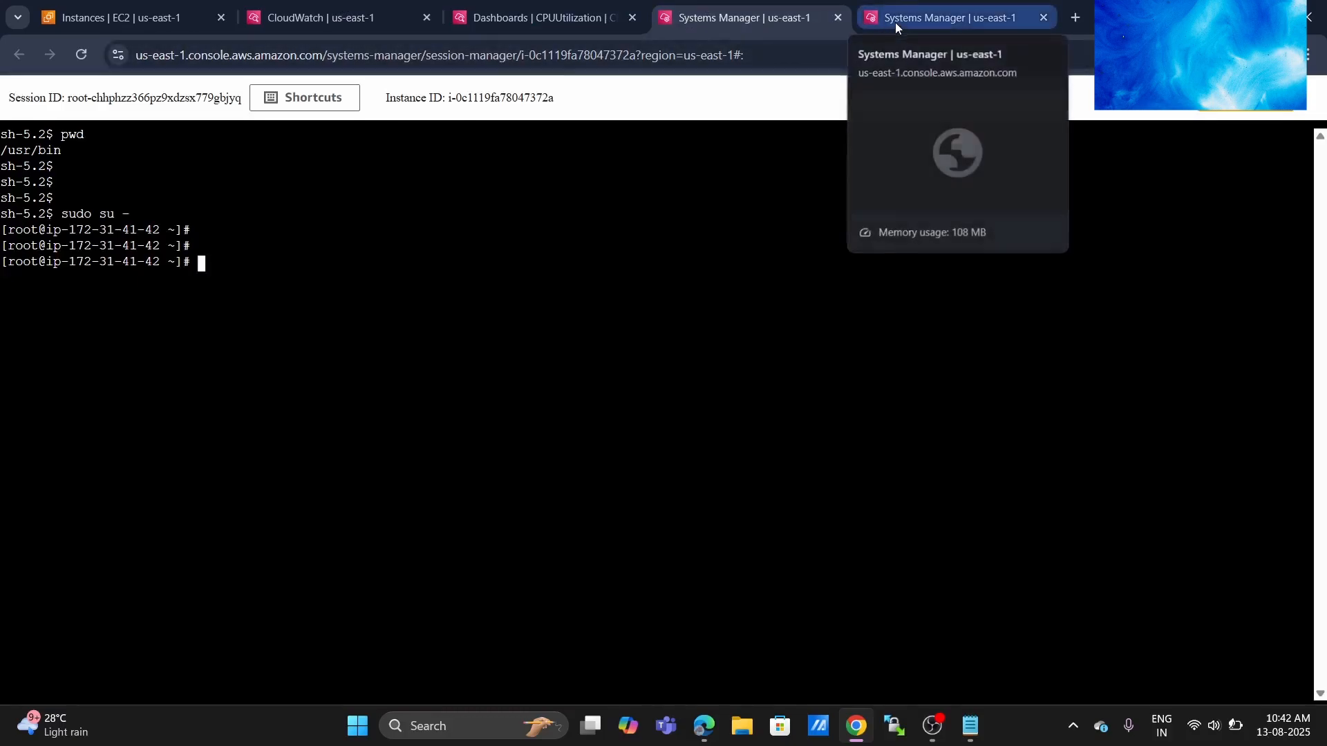
left_click(303, 4)
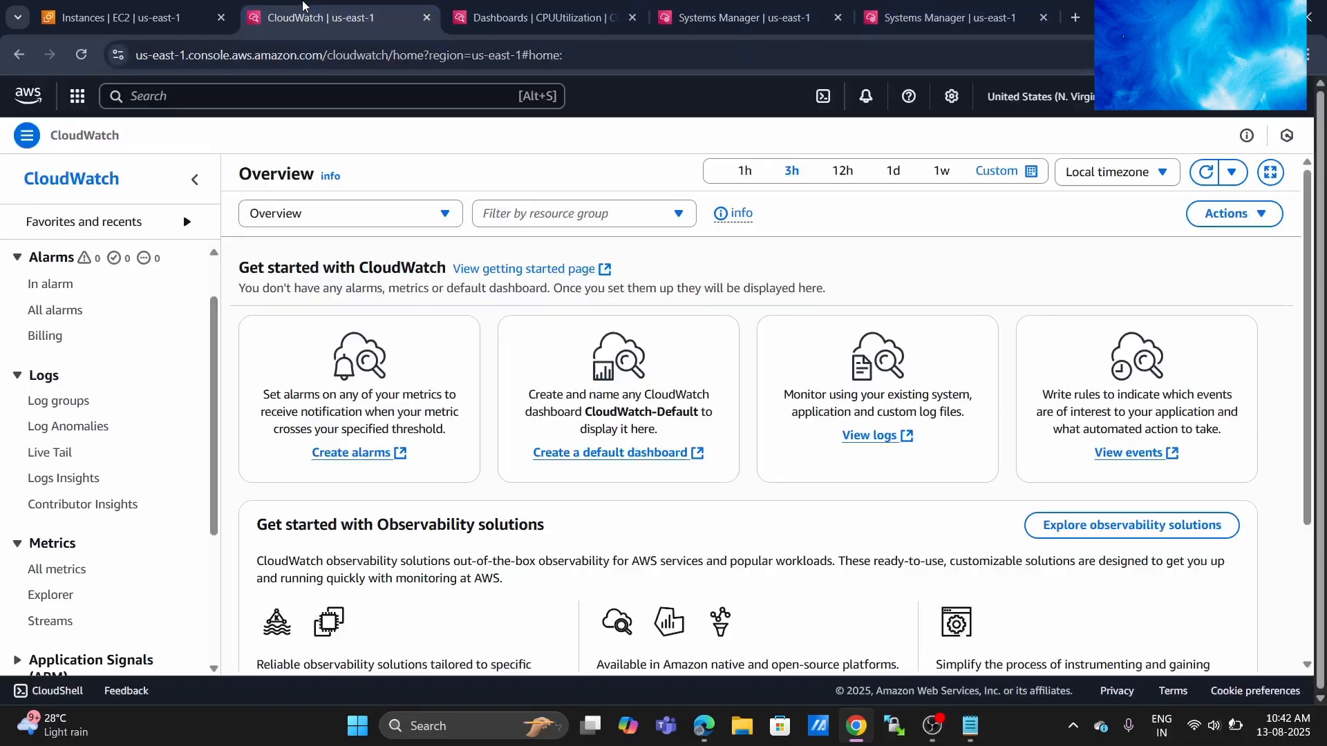
left_click(449, 9)
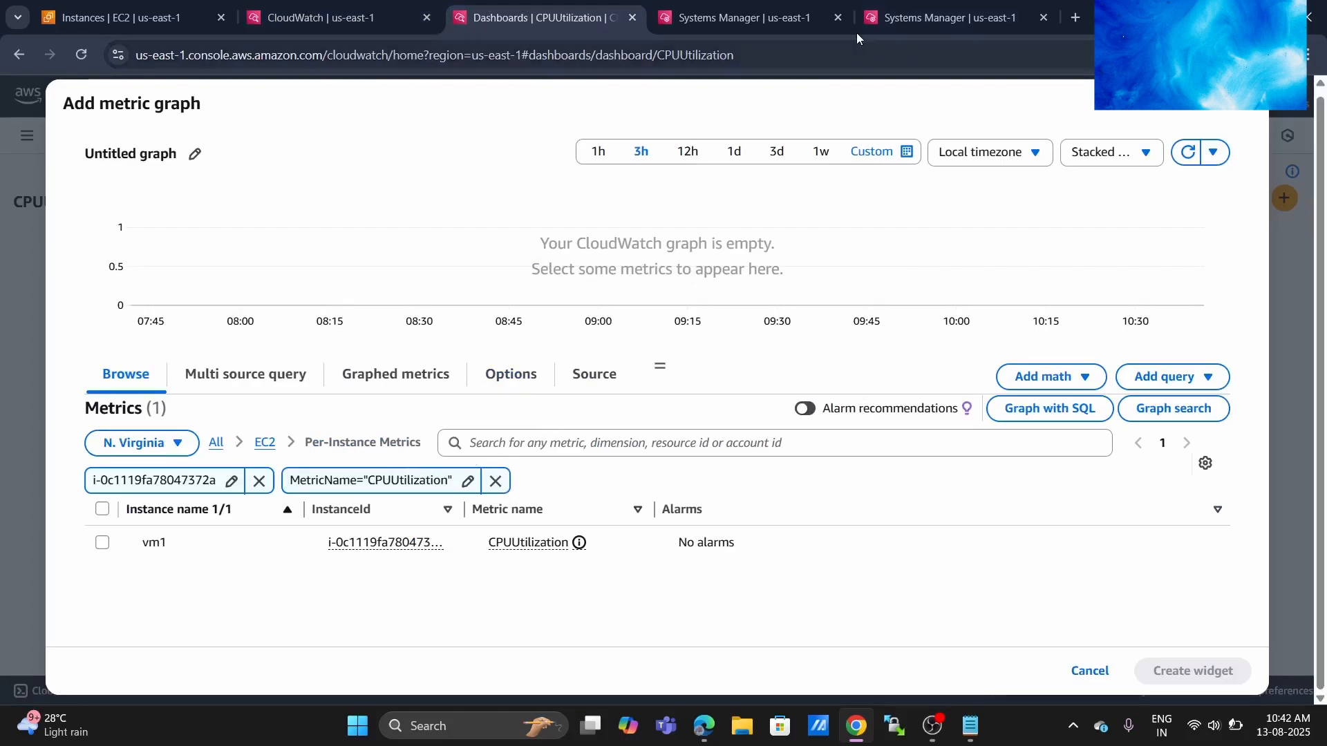
- In the Session Manager terminal of instance i-0c1119fa78047372a, install the stress package with yum install stress -y
left_click(946, 17)
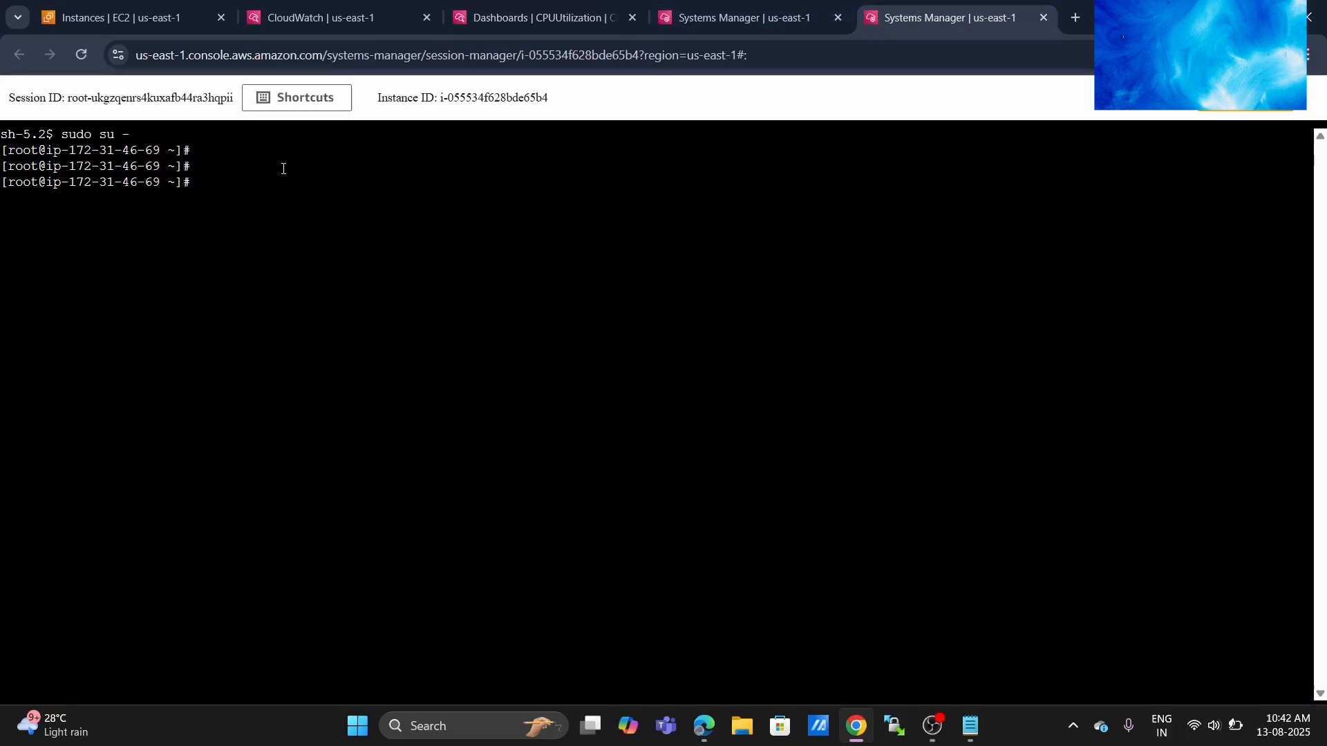
left_click(760, 16)
type("u")
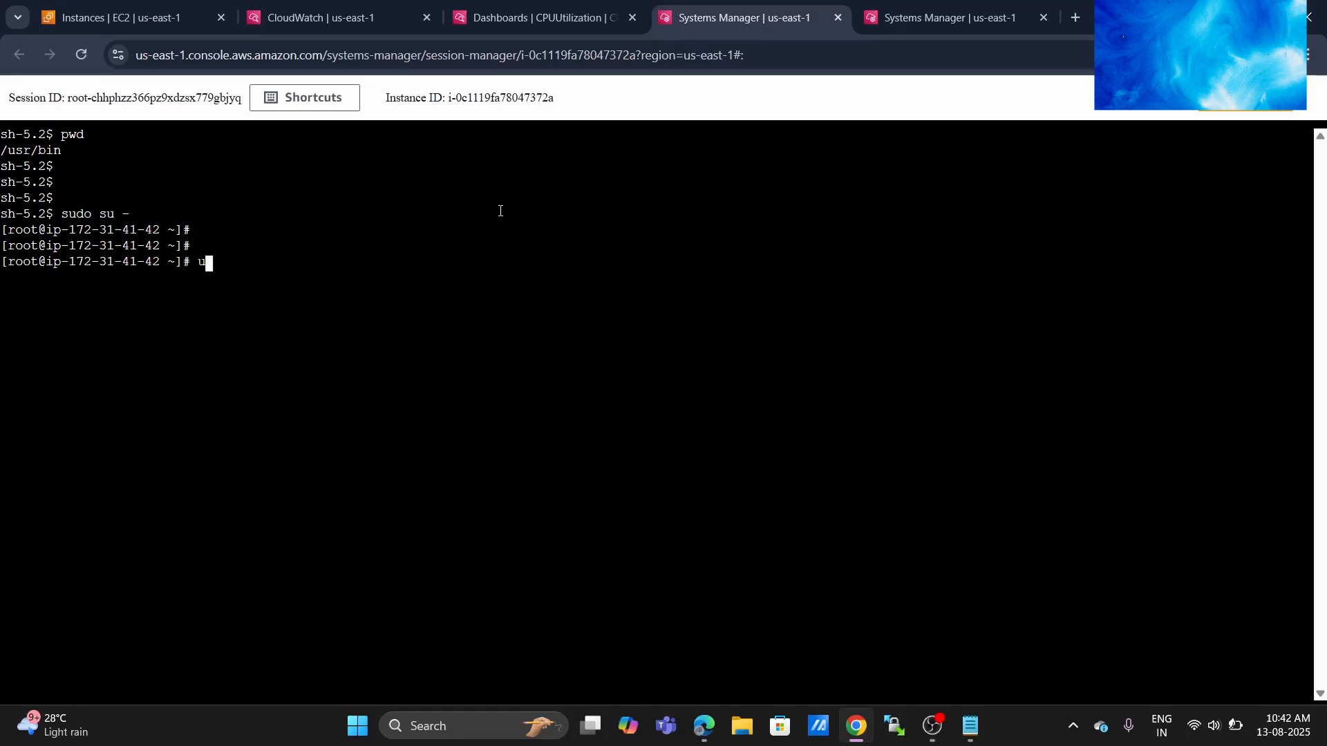
key("BackSpace")
type("yum install")
key("BackSpace")
type("l stress -y")
key("Return")
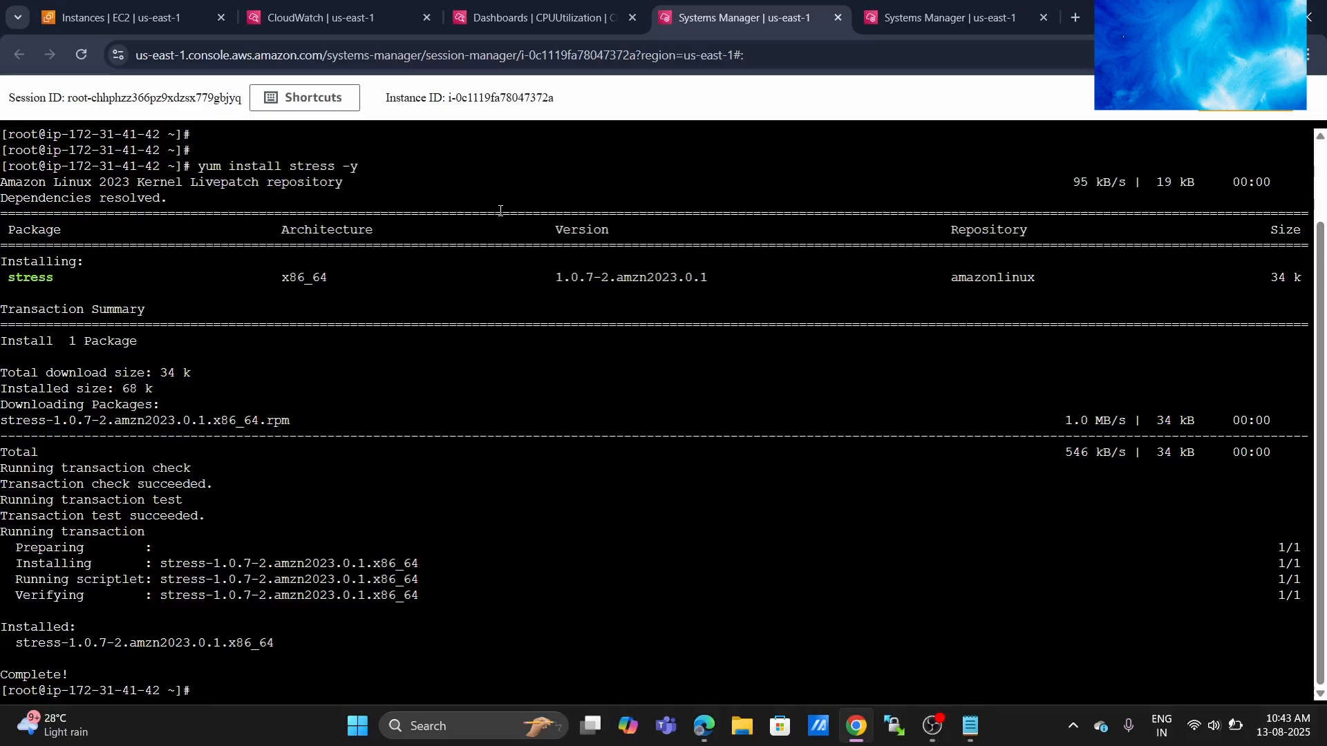
- Start a one-CPU load in the background with stress --cpu 1 --timeout 120 &
type("stress --cpu 1 --timeout 120")
type("&")
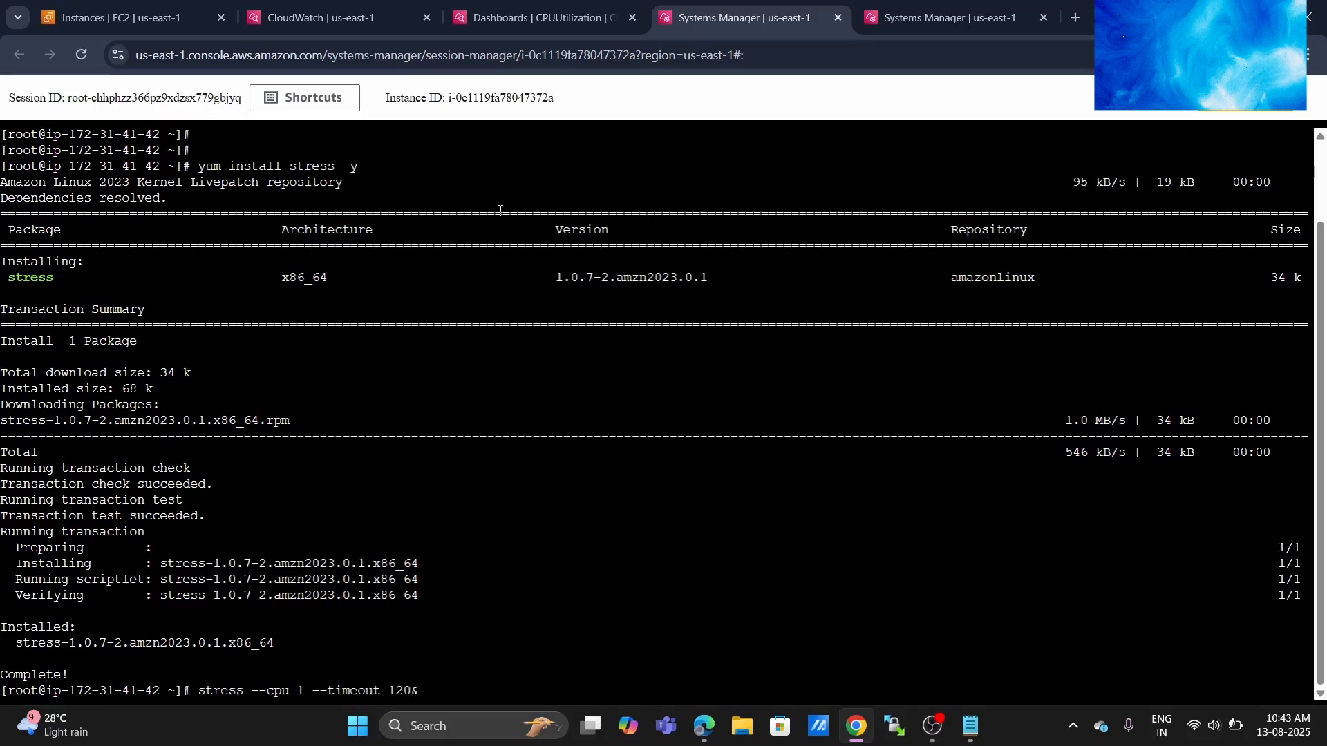
key("BackSpace")
type(" &")
key("Return")
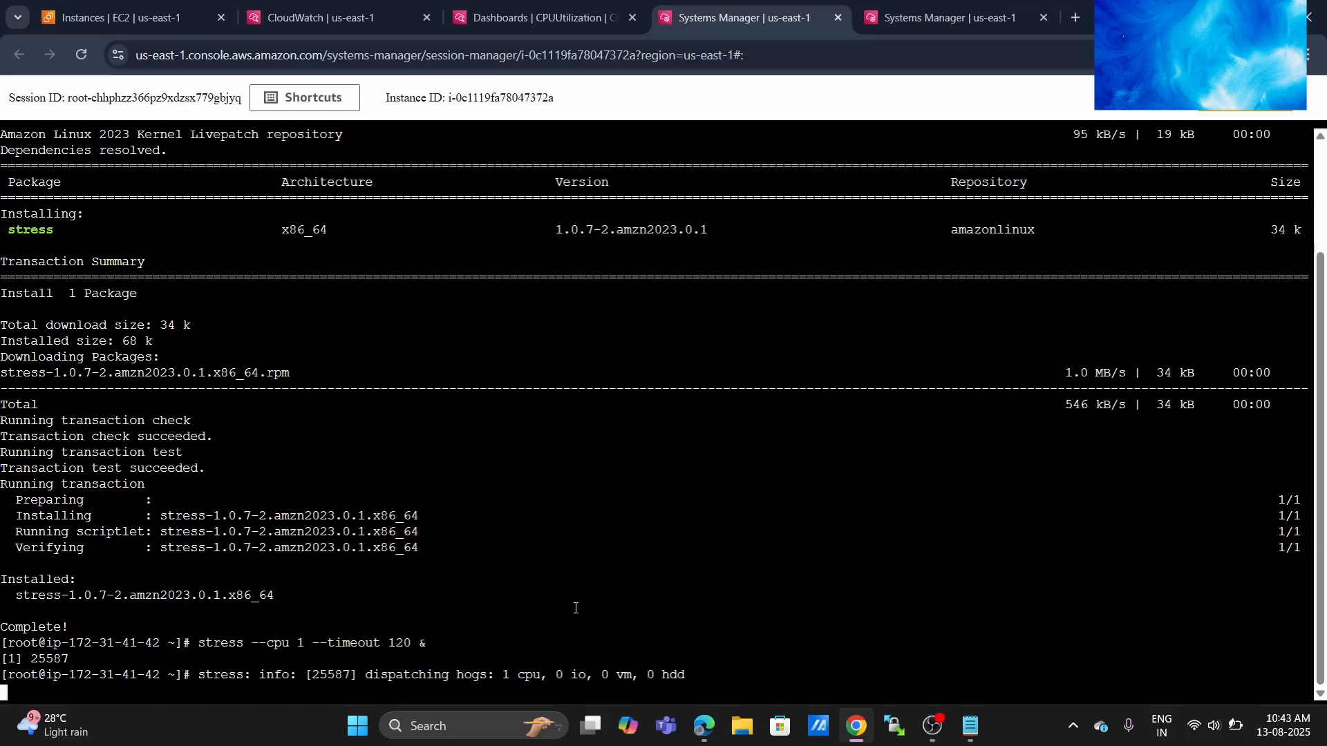
- Return to the unfinished metric graph on the CPUUtilization dashboard and try the 1h, 12h and 3h time ranges
left_click(355, 10)
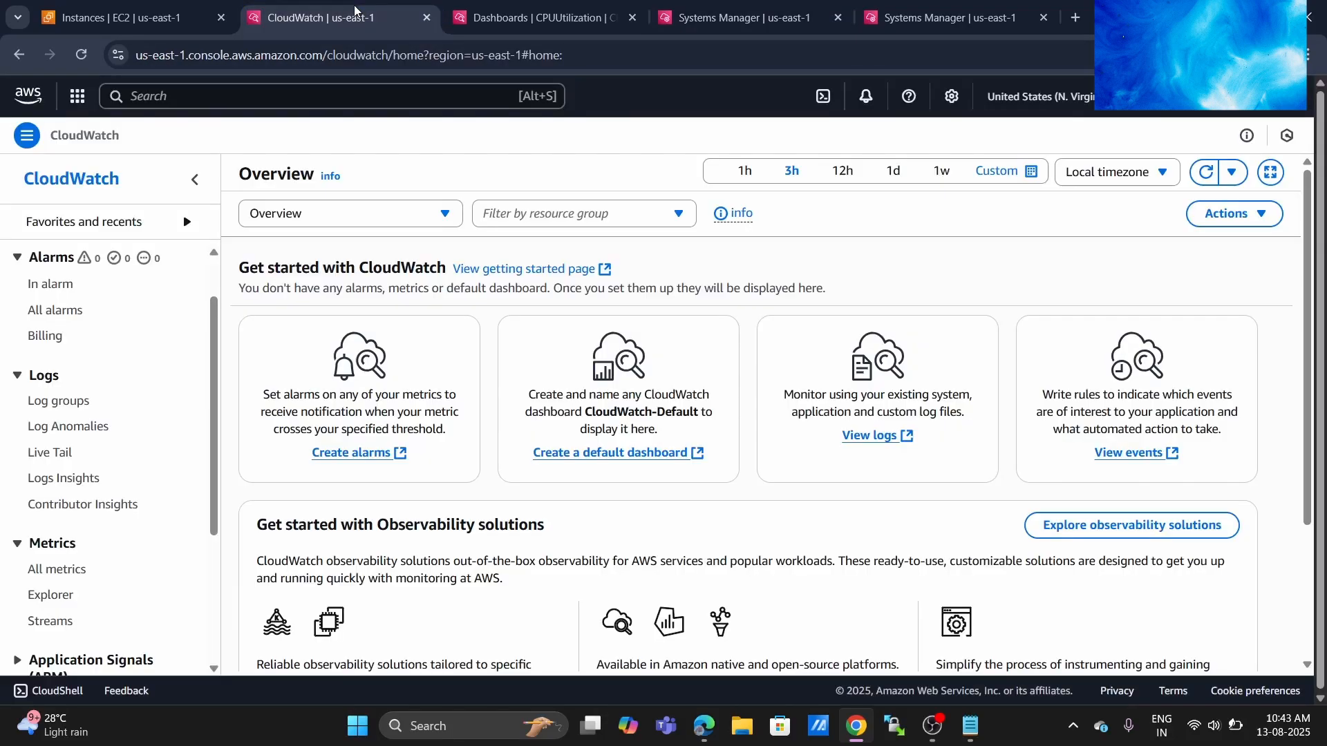
left_click(542, 18)
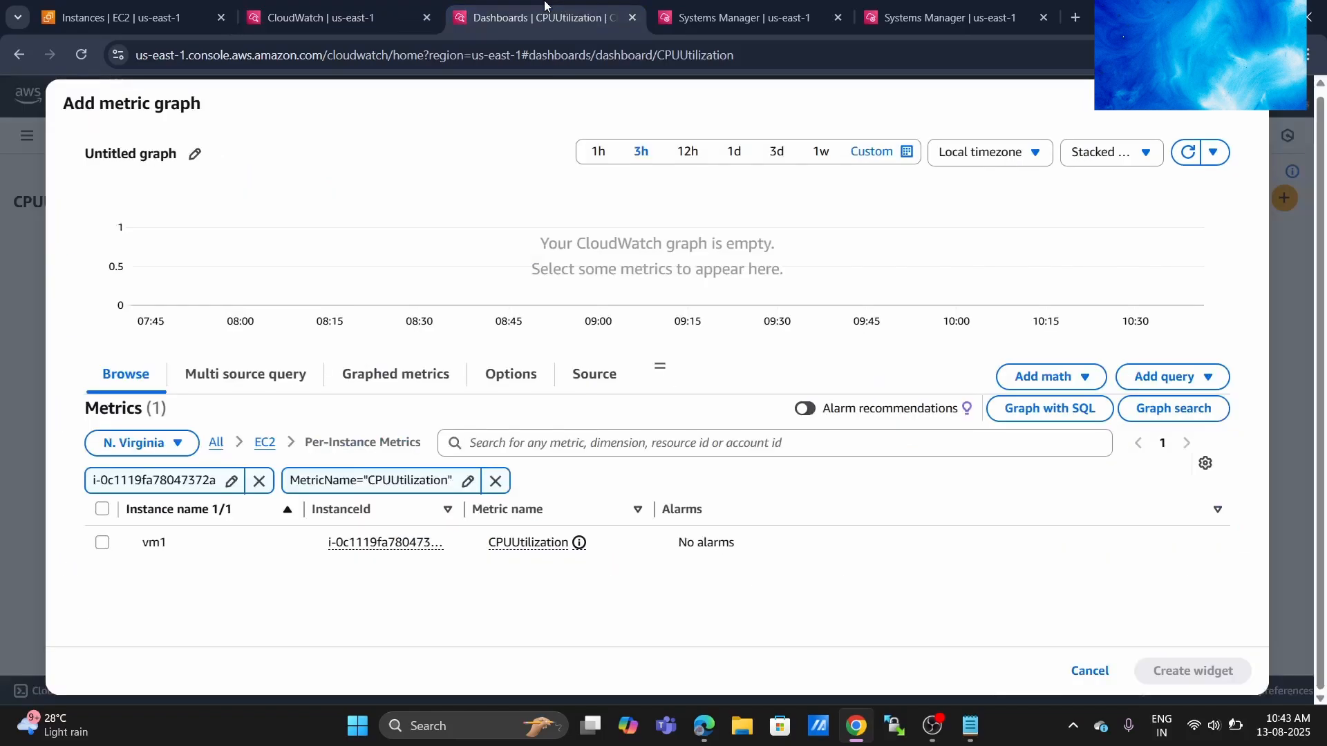
mouse_move(533, 546)
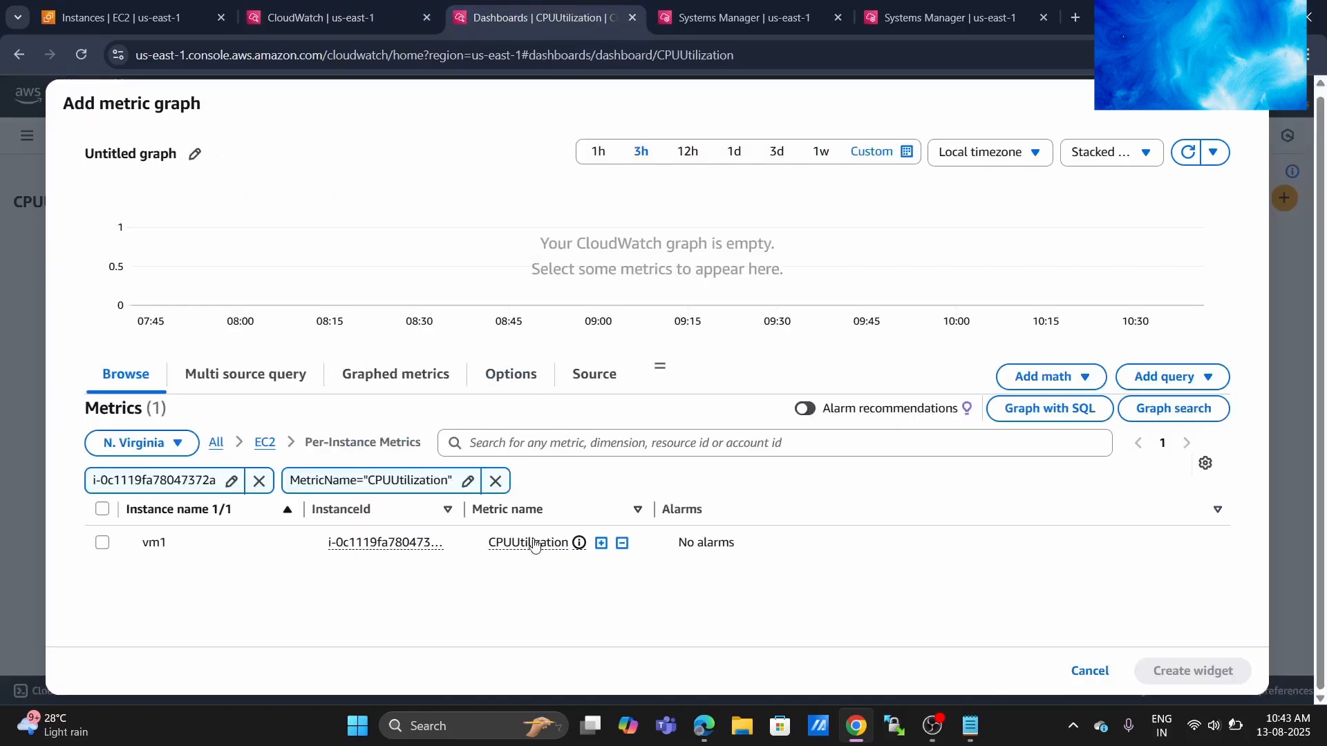
left_click(601, 546)
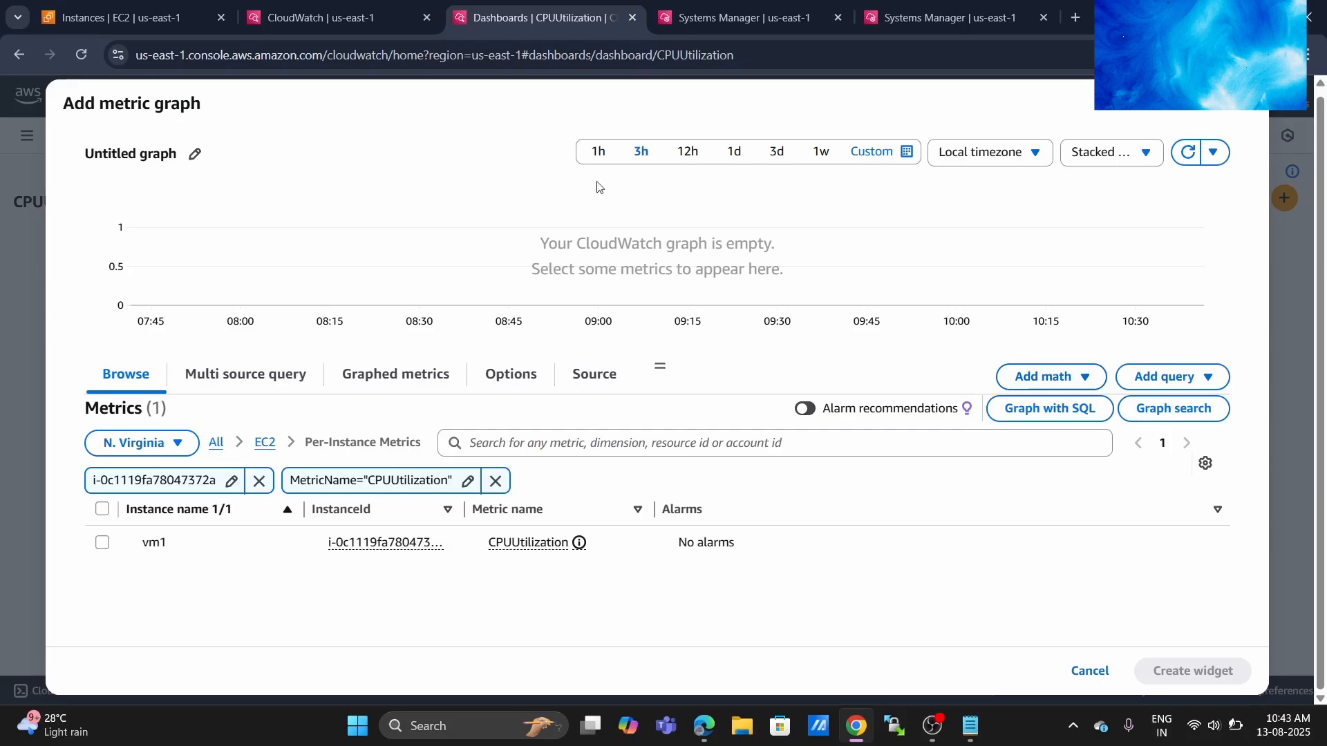
left_click(598, 151)
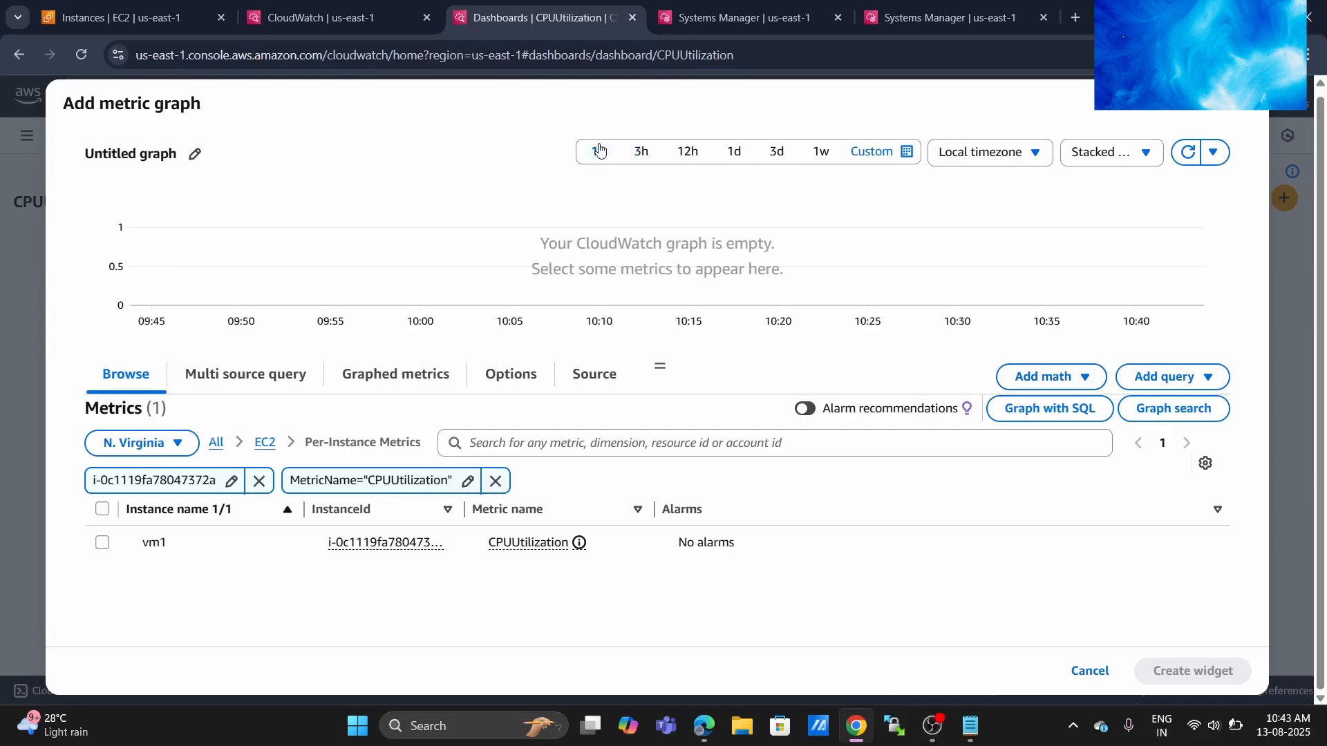
left_click(690, 152)
left_click(631, 161)
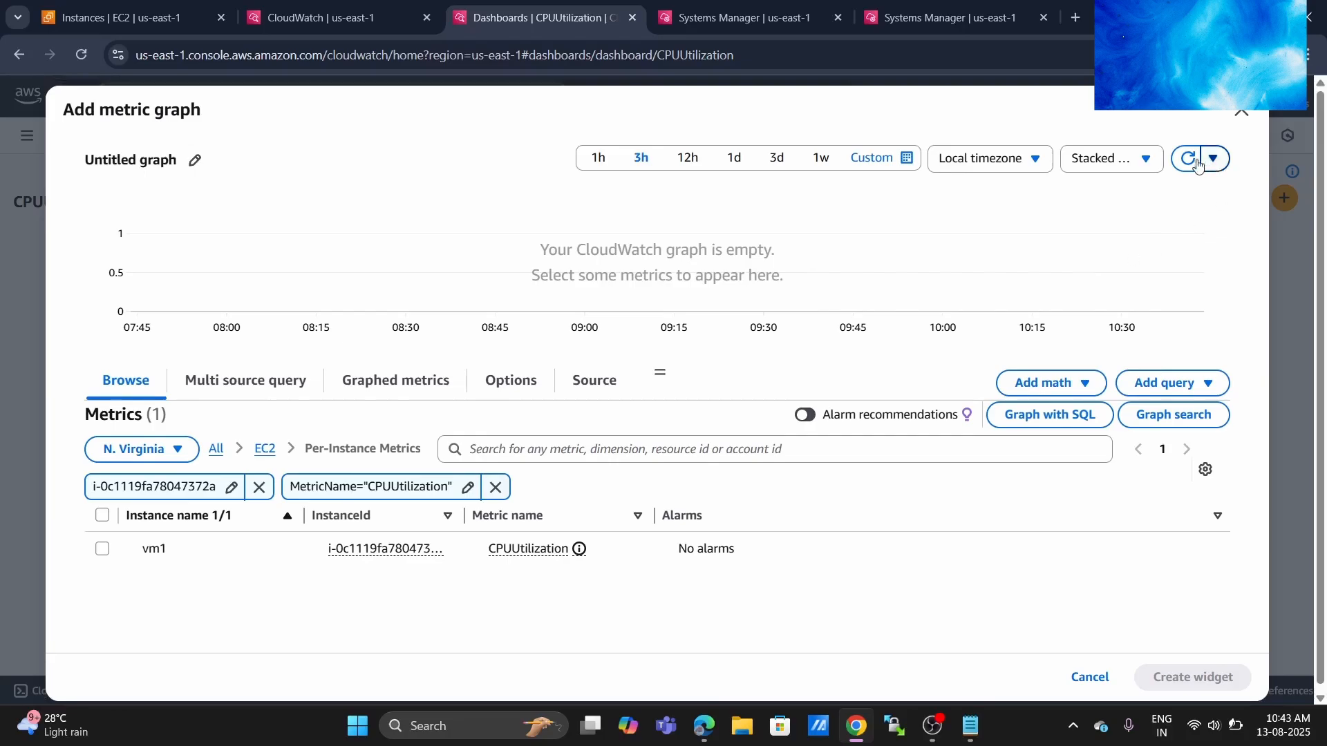
- Change the metric graph's type to Line and close it without creating the widget
left_click(1130, 168)
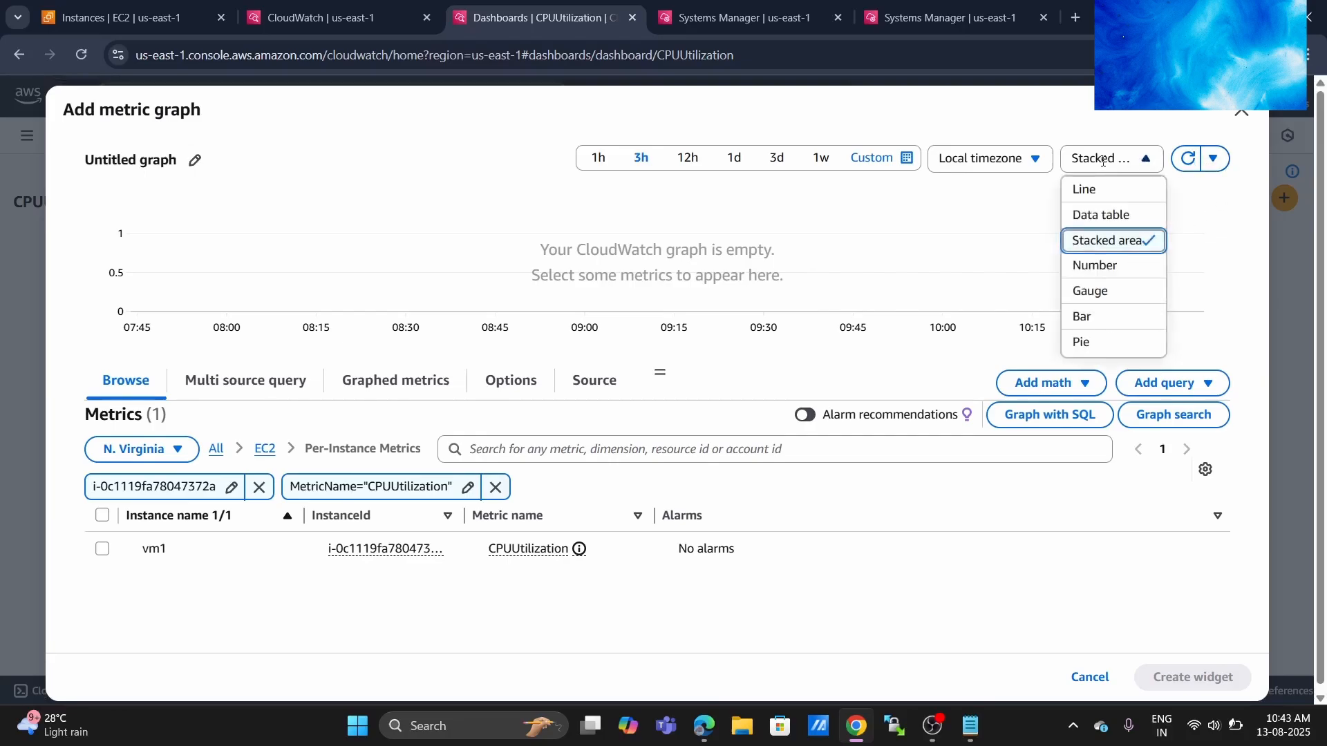
left_click(1104, 200)
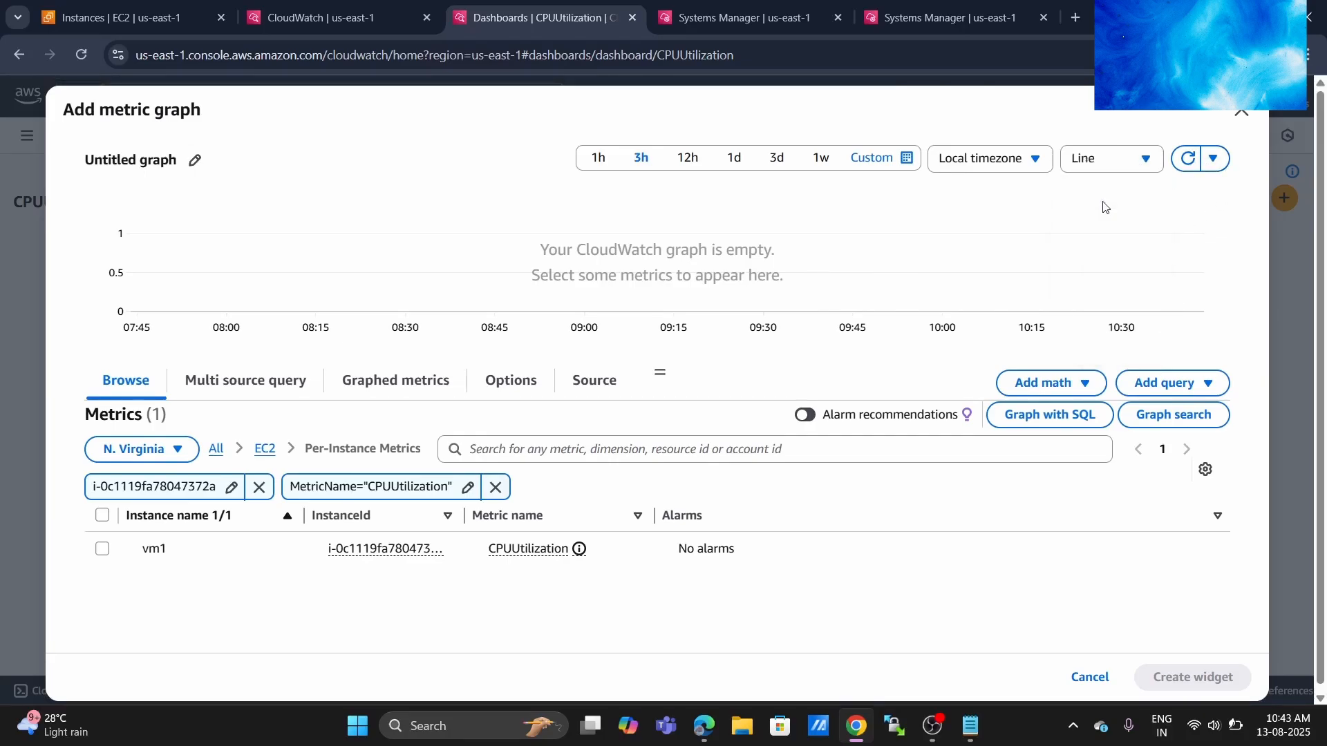
left_click(1242, 119)
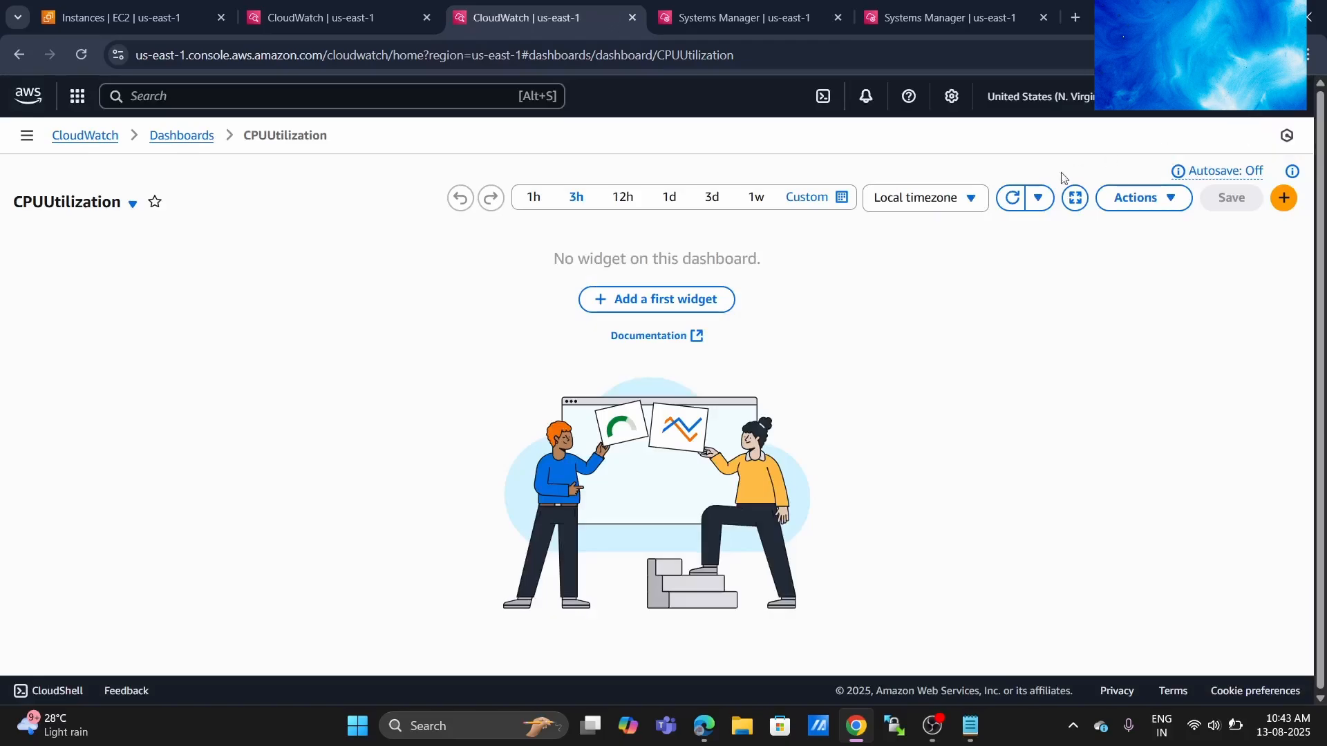
- Add a first widget to the empty CPUUtilization dashboard as a Stacked area of CloudWatch metrics and continue to the metric graph
left_click(716, 307)
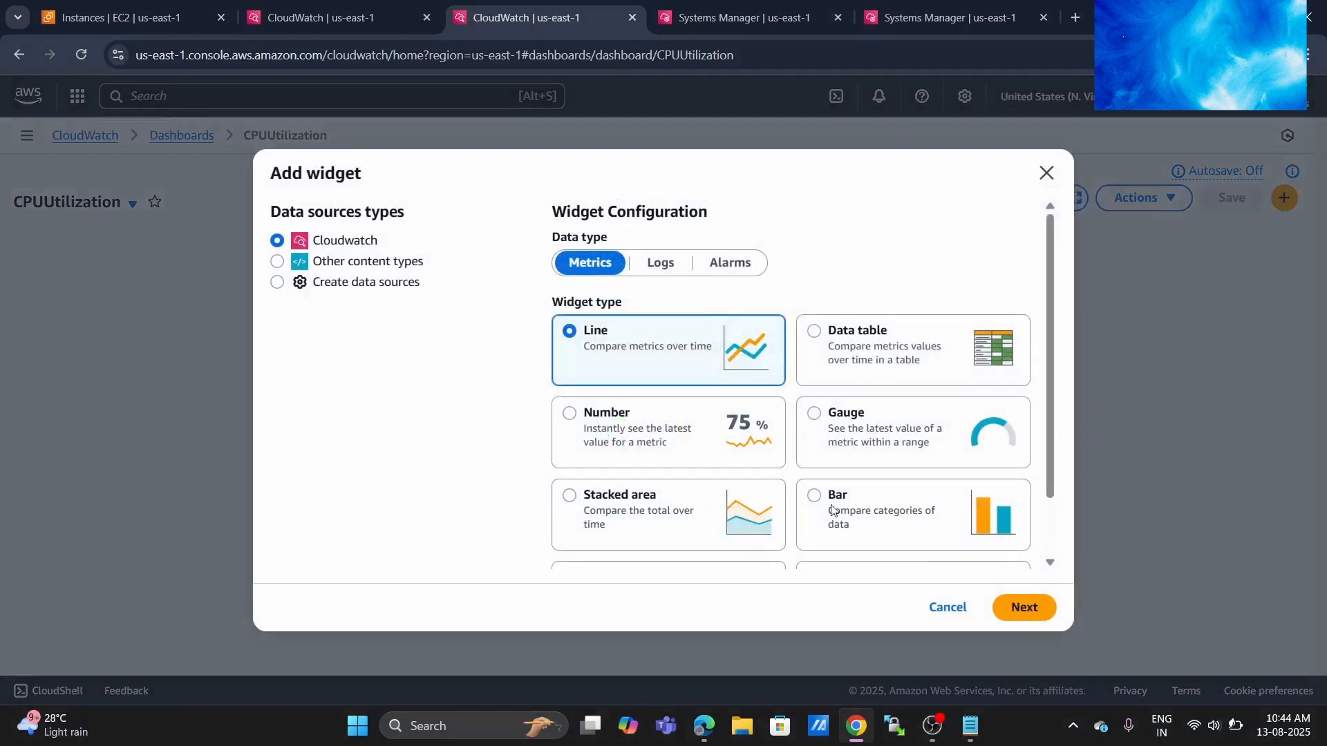
left_click(626, 513)
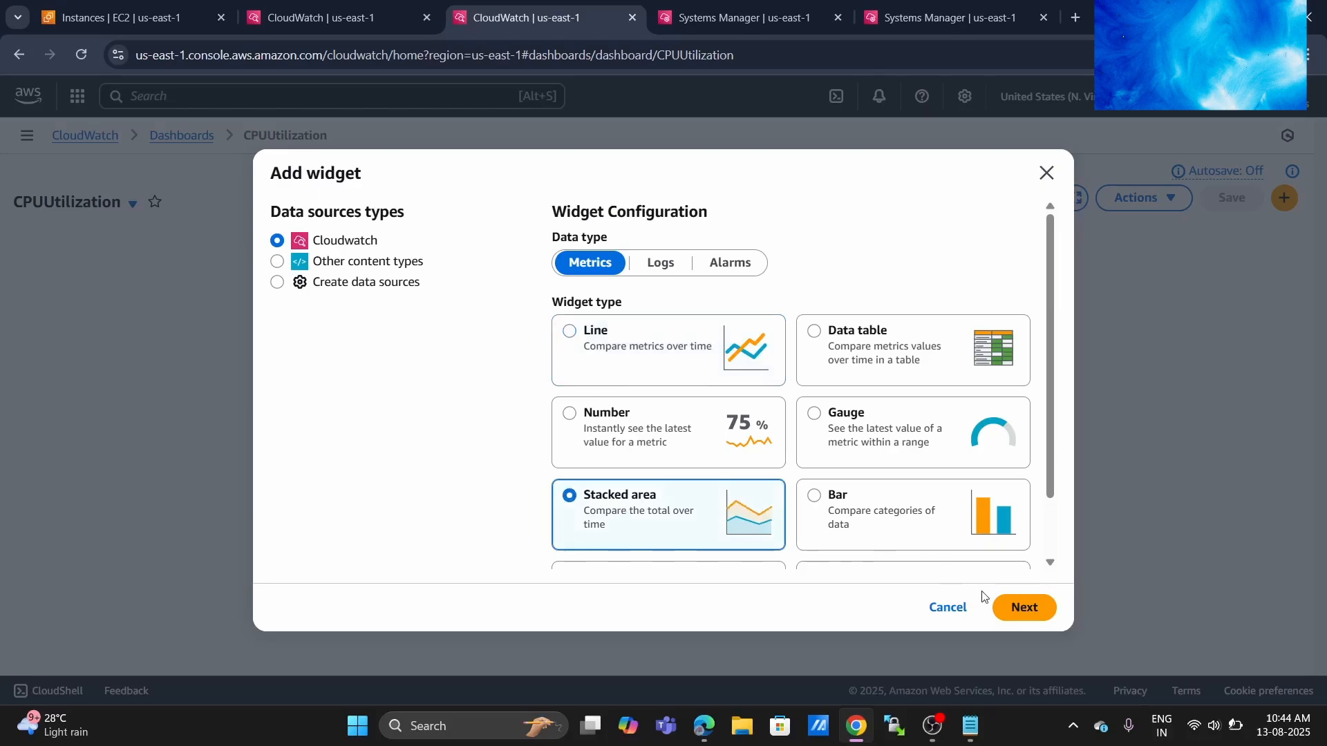
left_click(1026, 608)
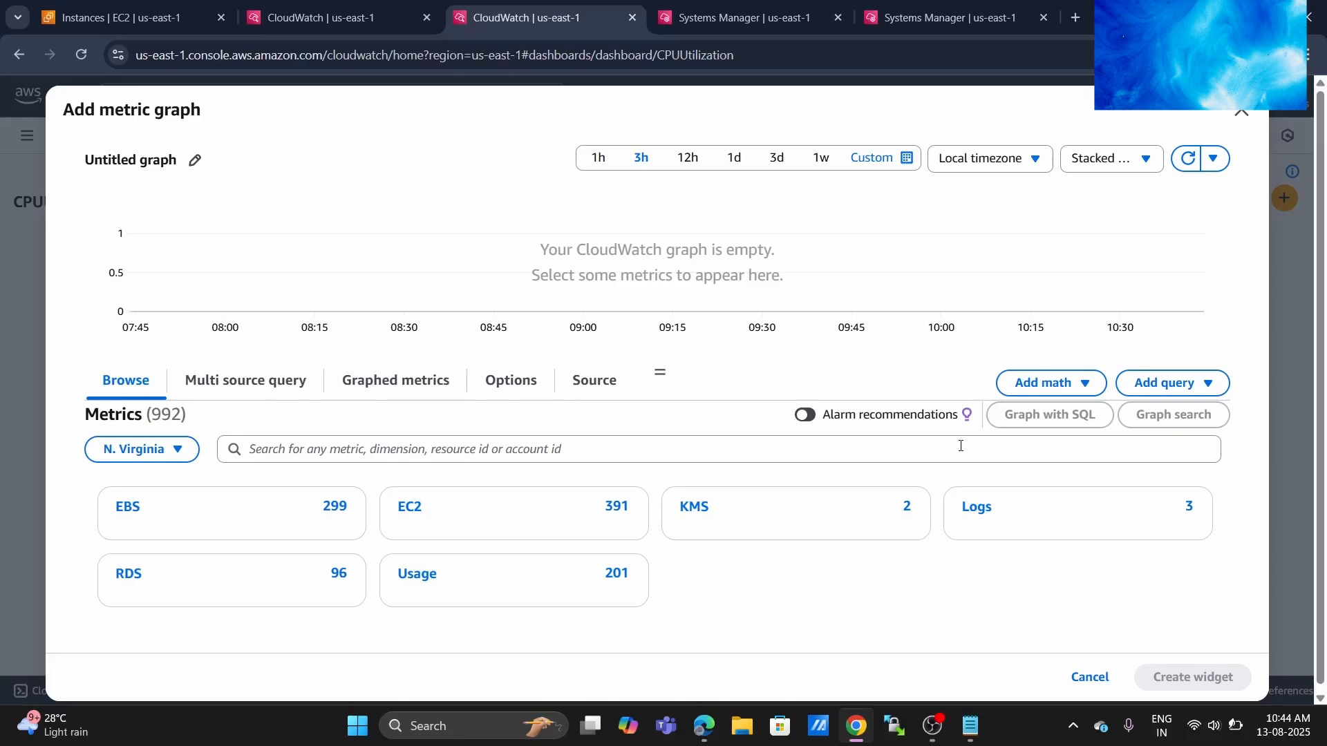
- Search for instance i-0c1119fa78047372a and filter its EC2 per-instance metrics to CPUCreditUsage
left_click(885, 460)
type("i-0c1119fa78047372a")
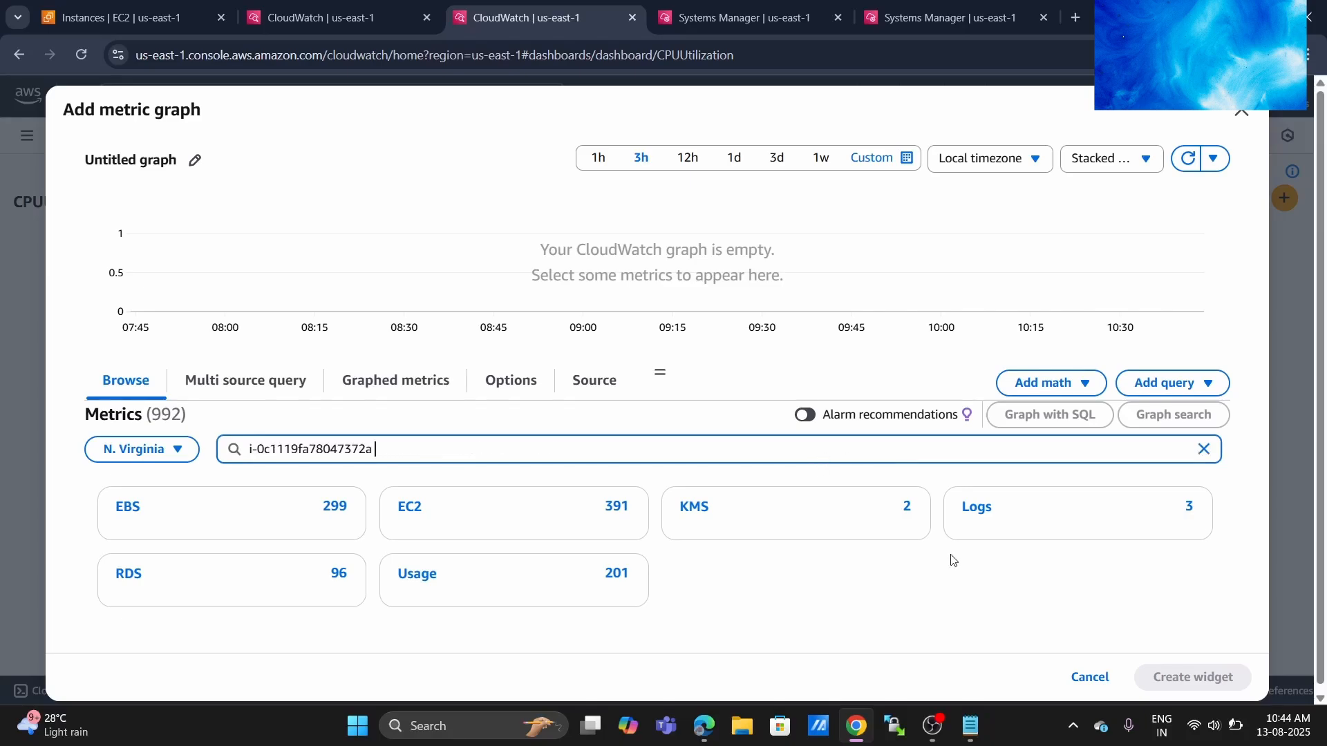
key("Return")
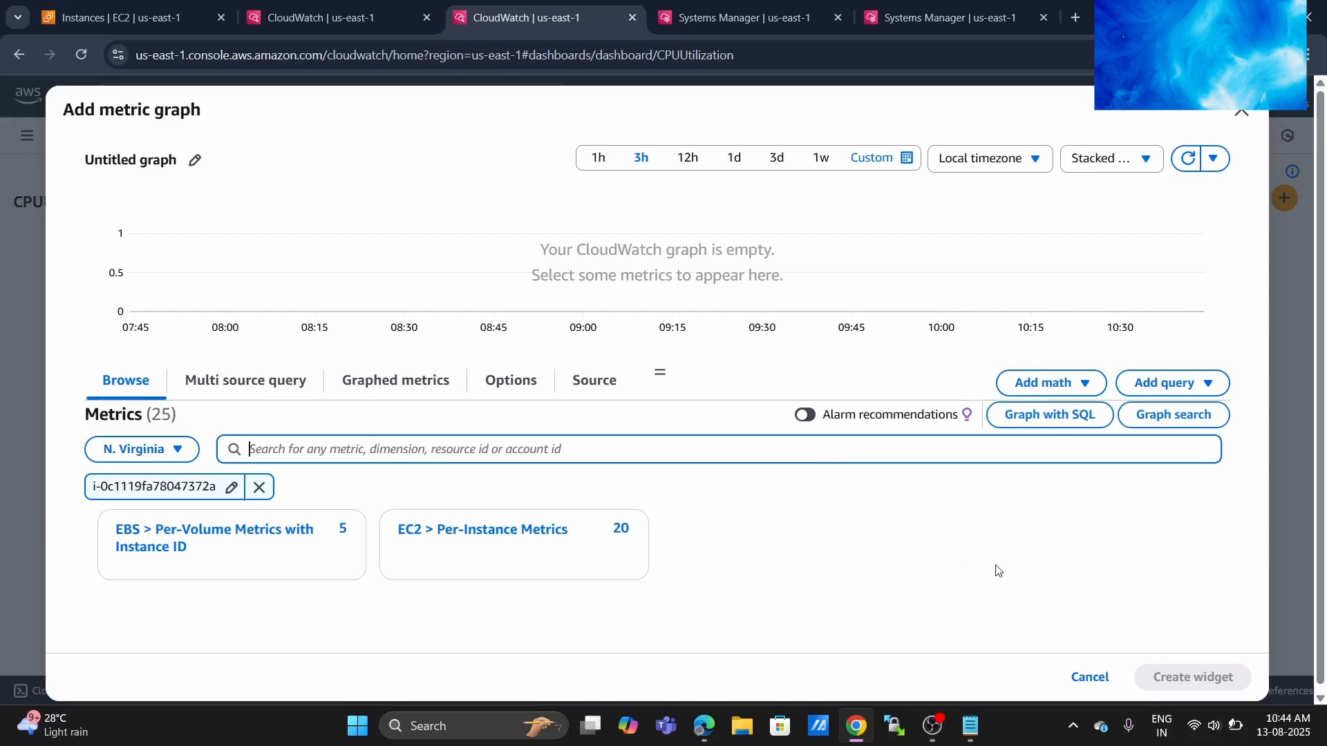
left_click(494, 532)
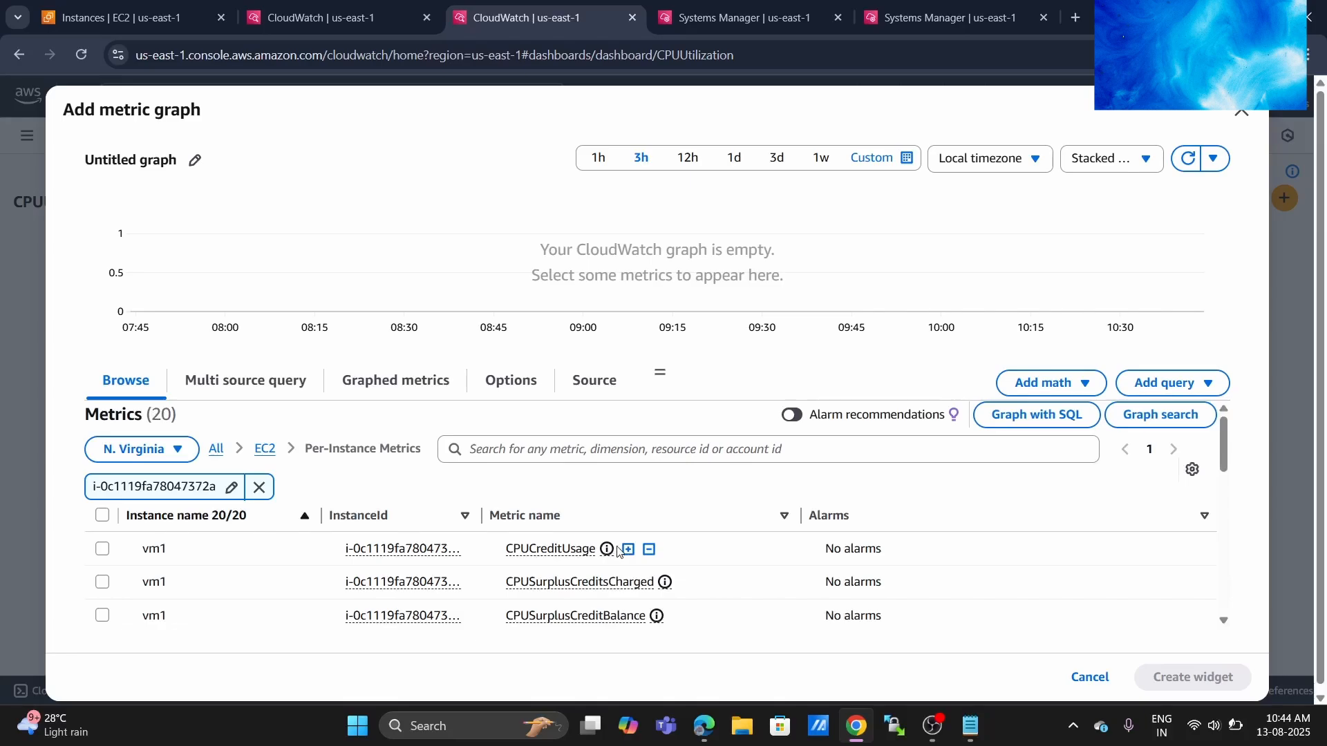
left_click(628, 551)
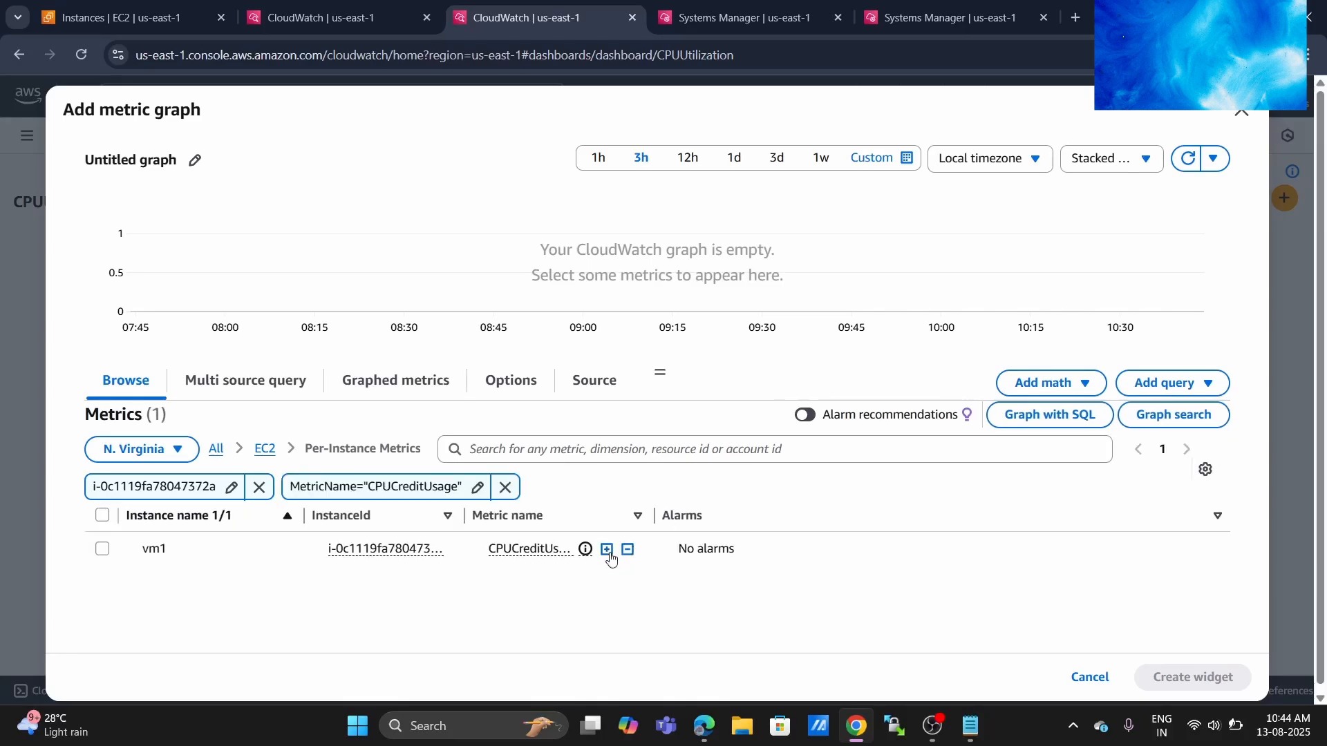
left_click(608, 550)
left_click(929, 734)
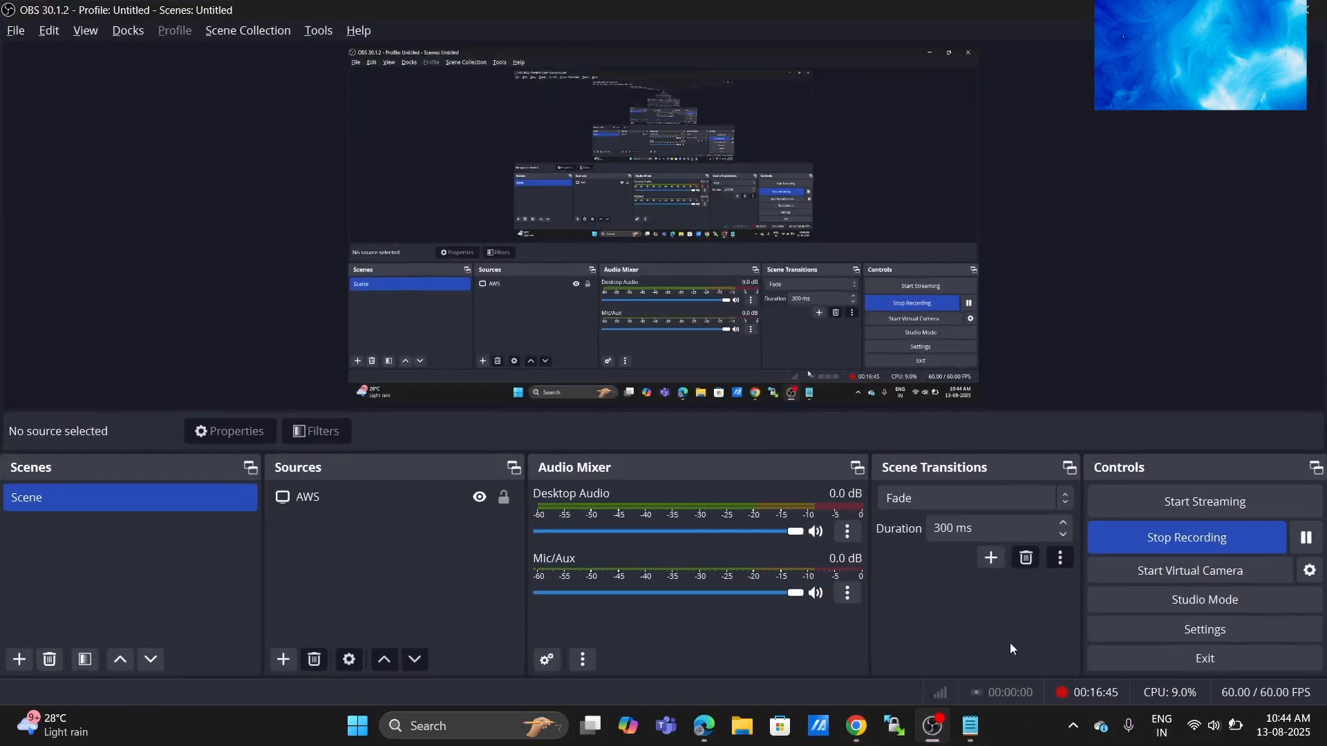
left_click(1308, 539)
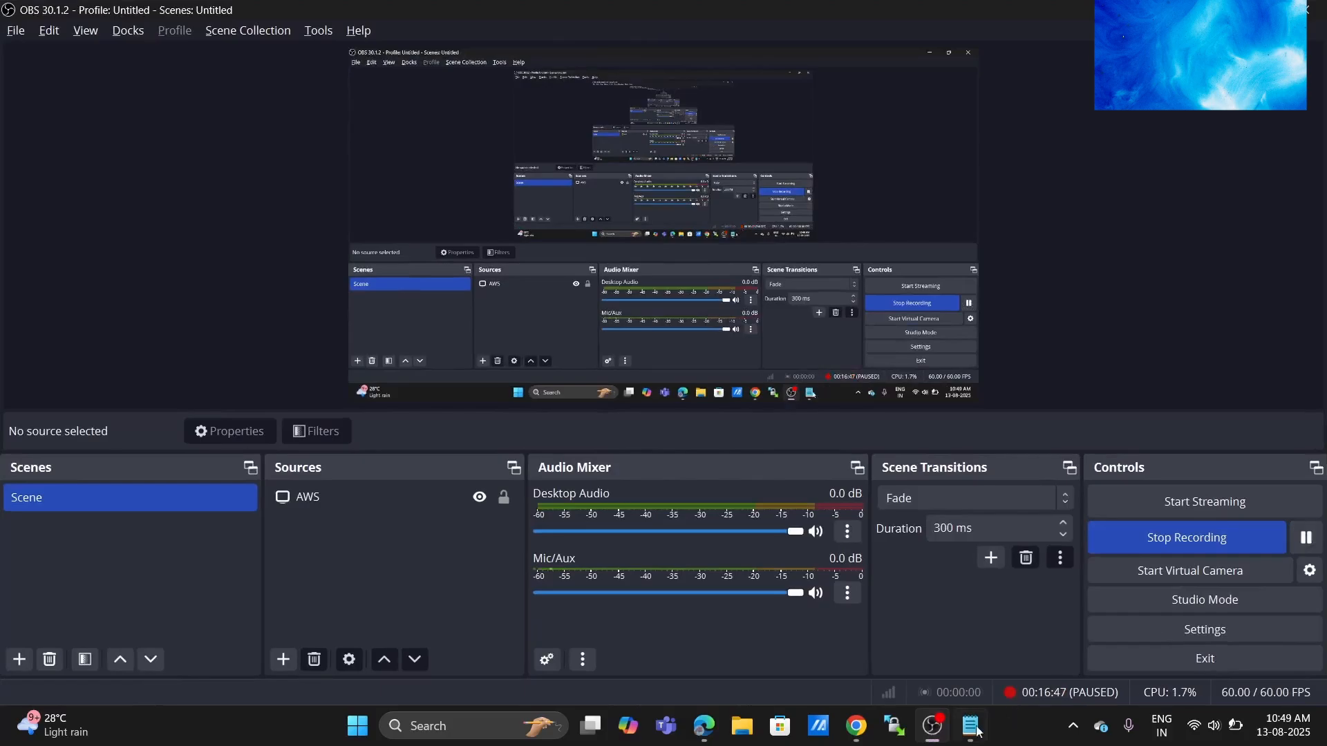
left_click(933, 725)
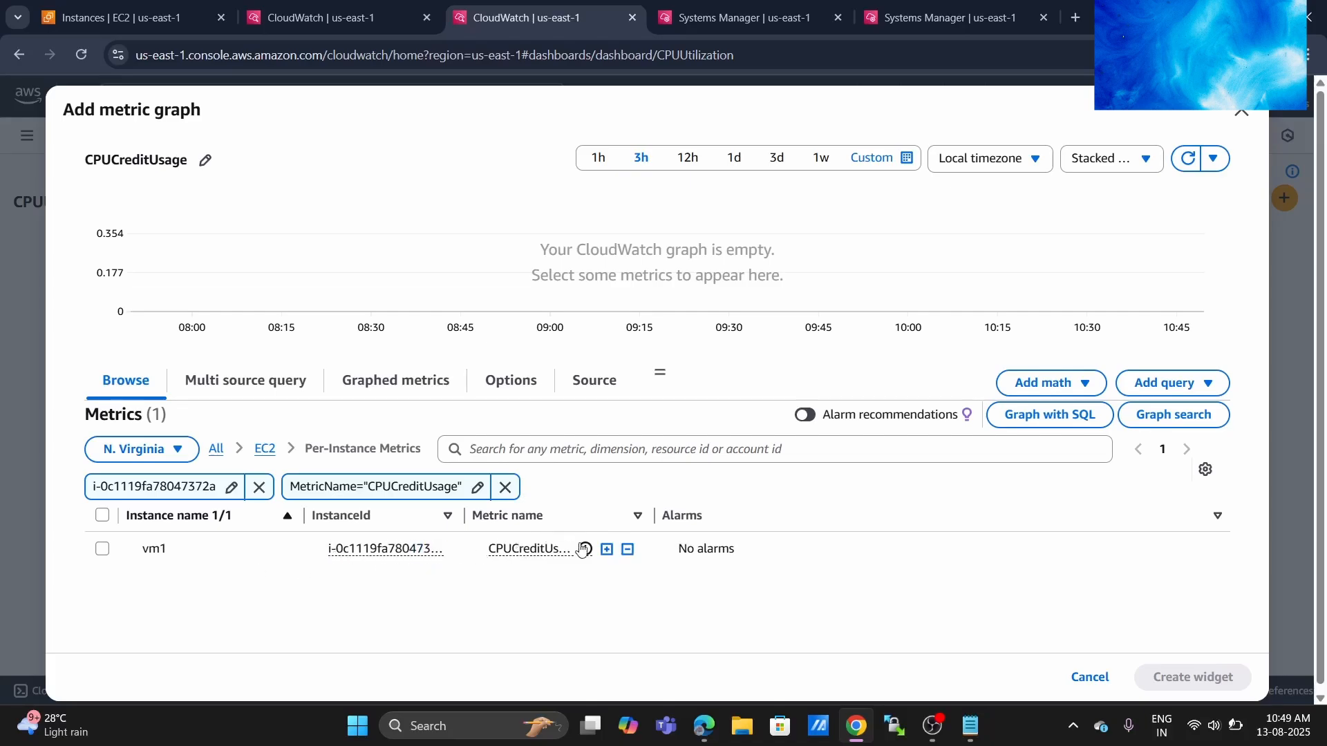
- Add vm1's CPUCreditUsage metric to the graph and create the widget on the CPUUtilization dashboard
left_click(102, 549)
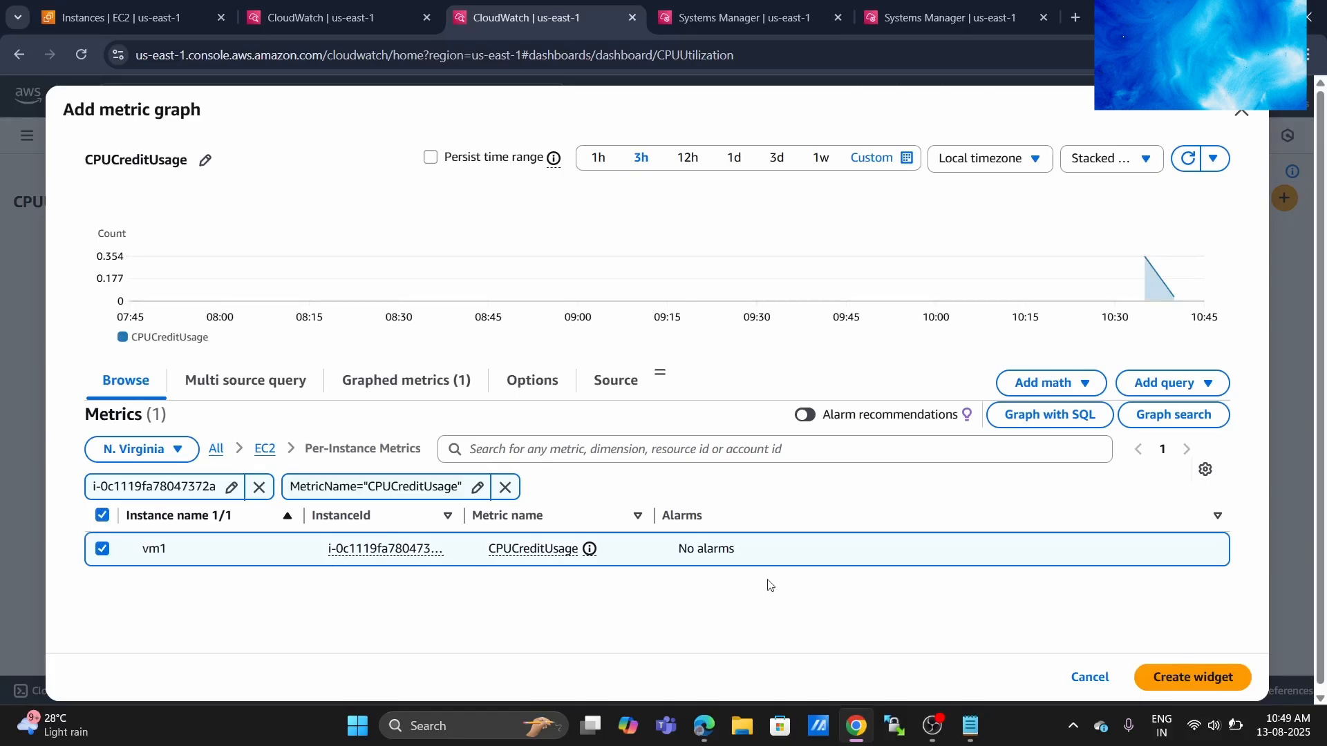
left_click(1173, 680)
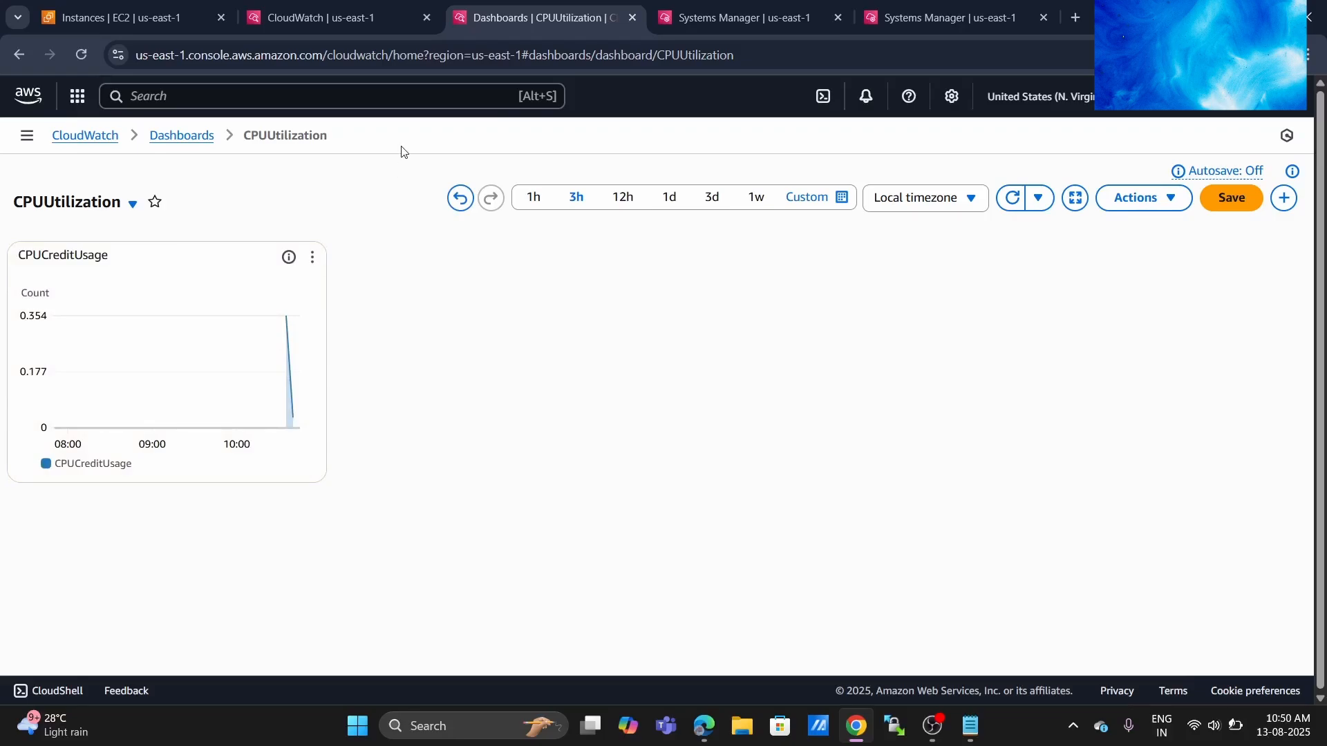
- View vm1's enlarged CPU utilization (%) chart on the EC2 Instances page and close it again
left_click(142, 7)
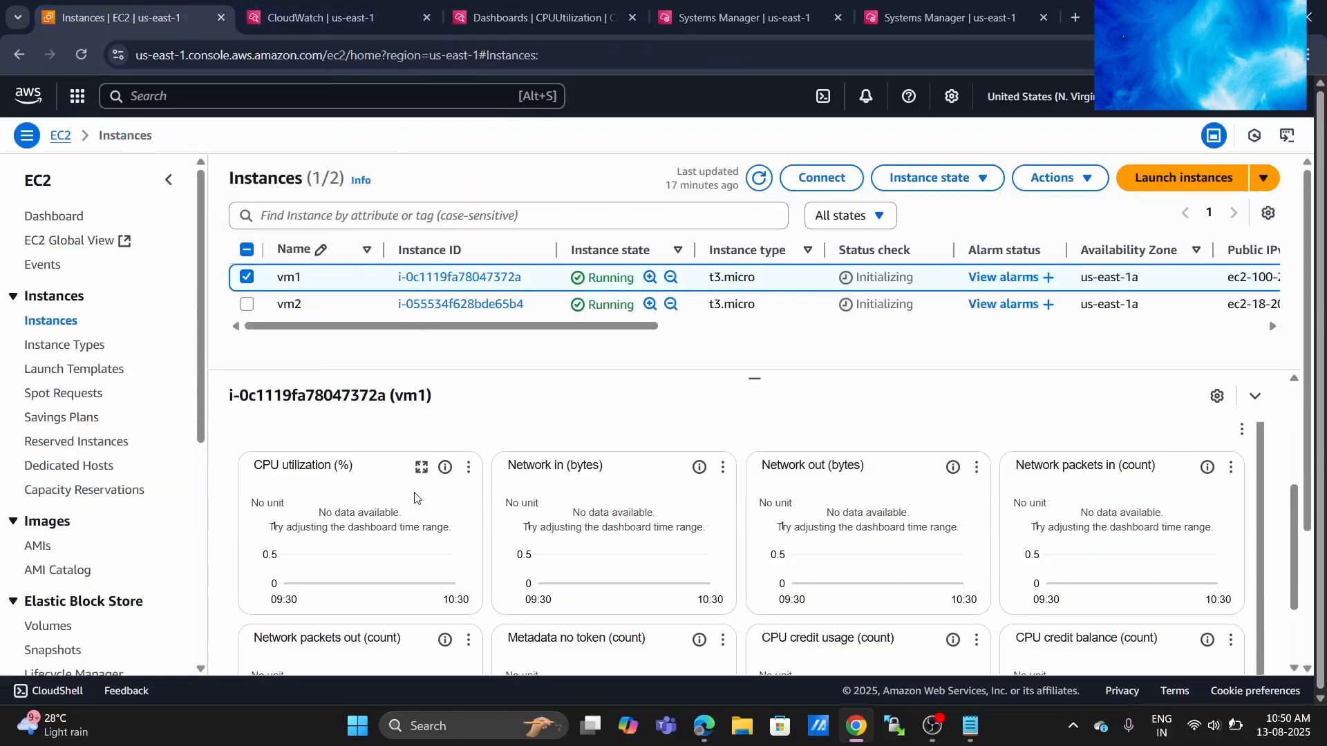
left_click(421, 468)
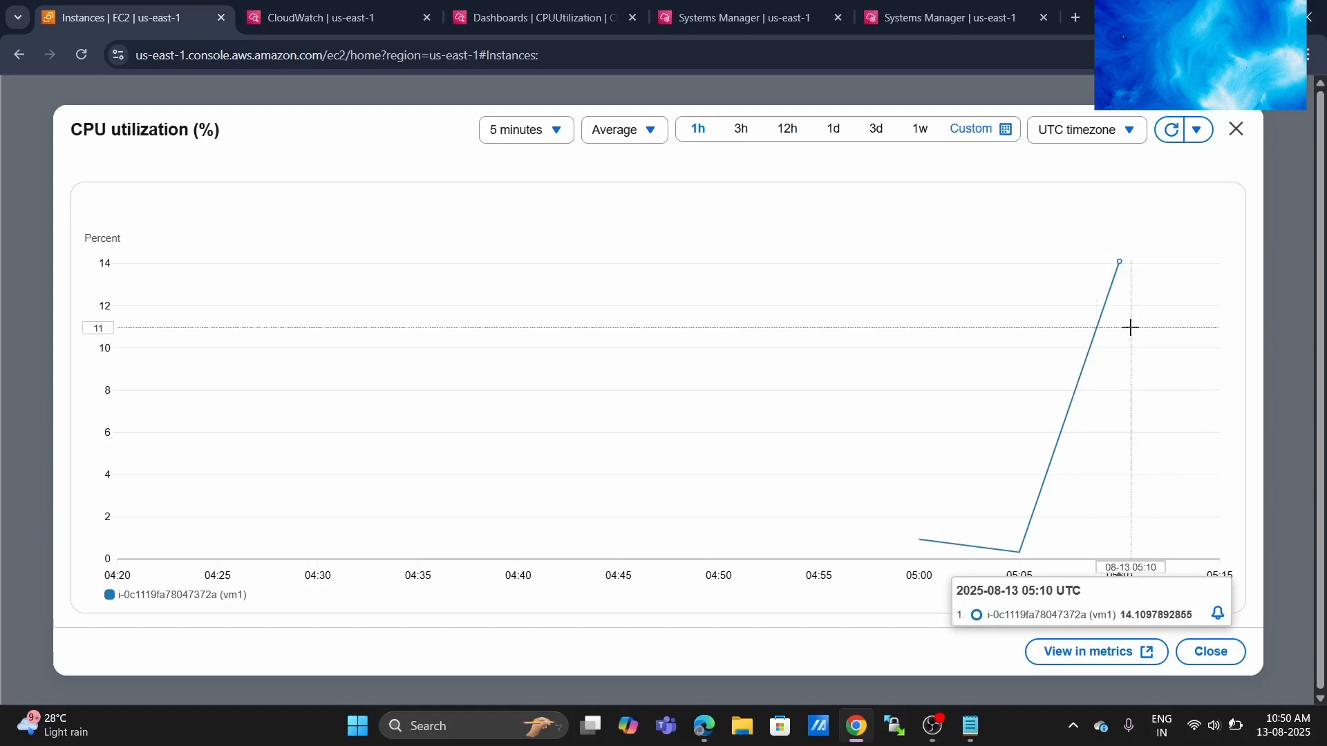
left_click(1236, 131)
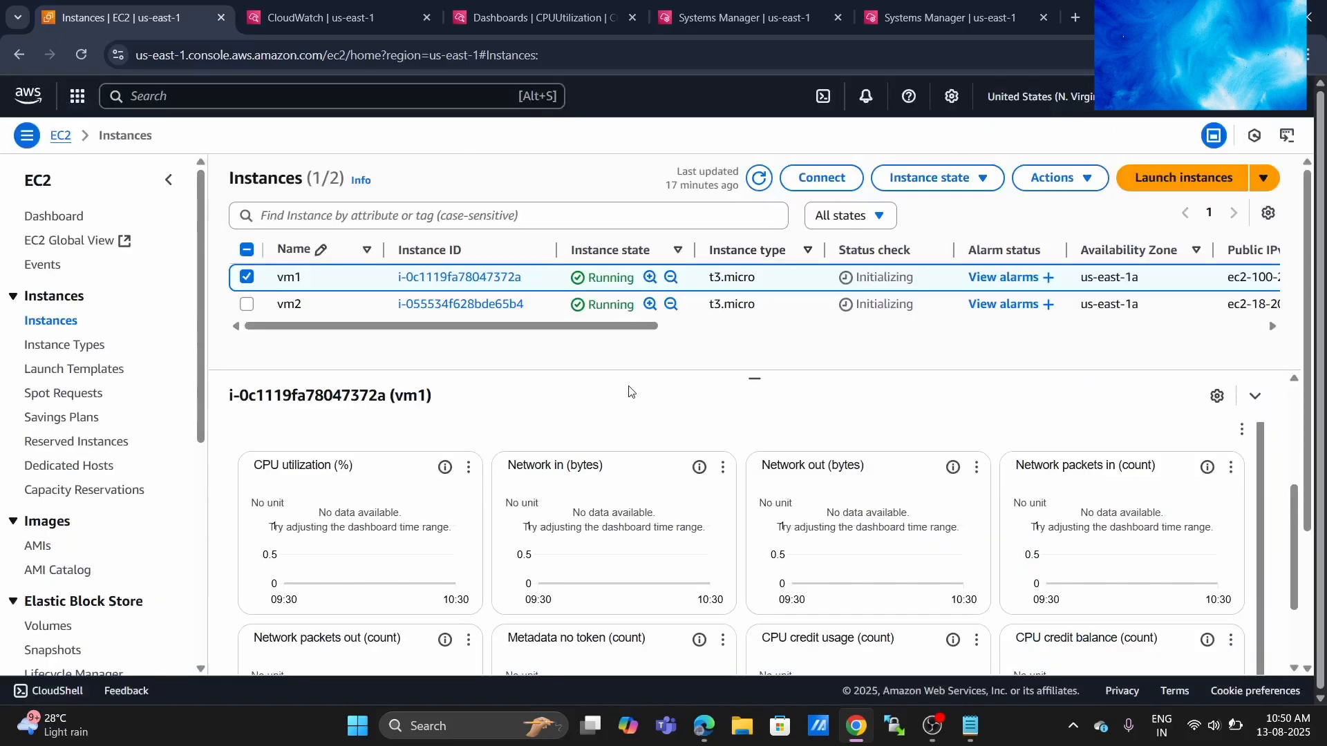
- Return to the CPUUtilization dashboard and resize the CPUCreditUsage widget to span the full dashboard width, then inspect its peak
left_click(518, 19)
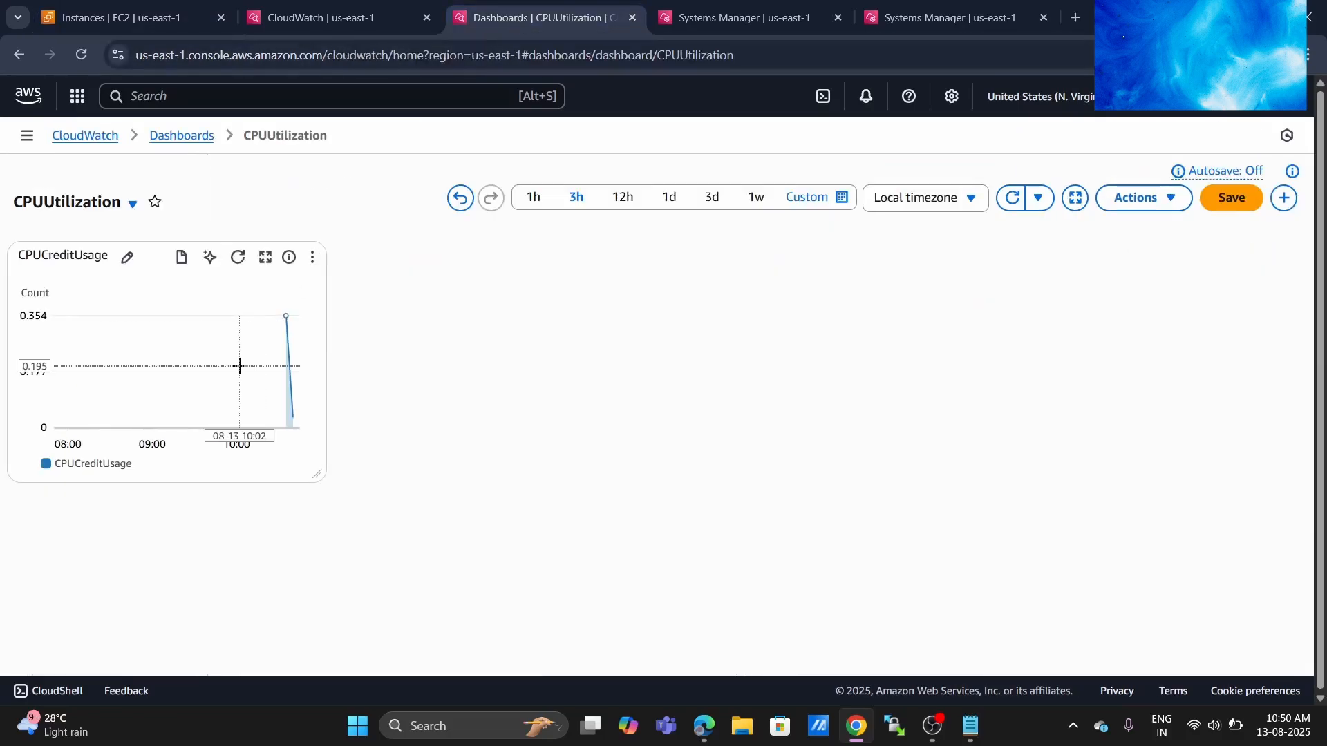
mouse_move(240, 366)
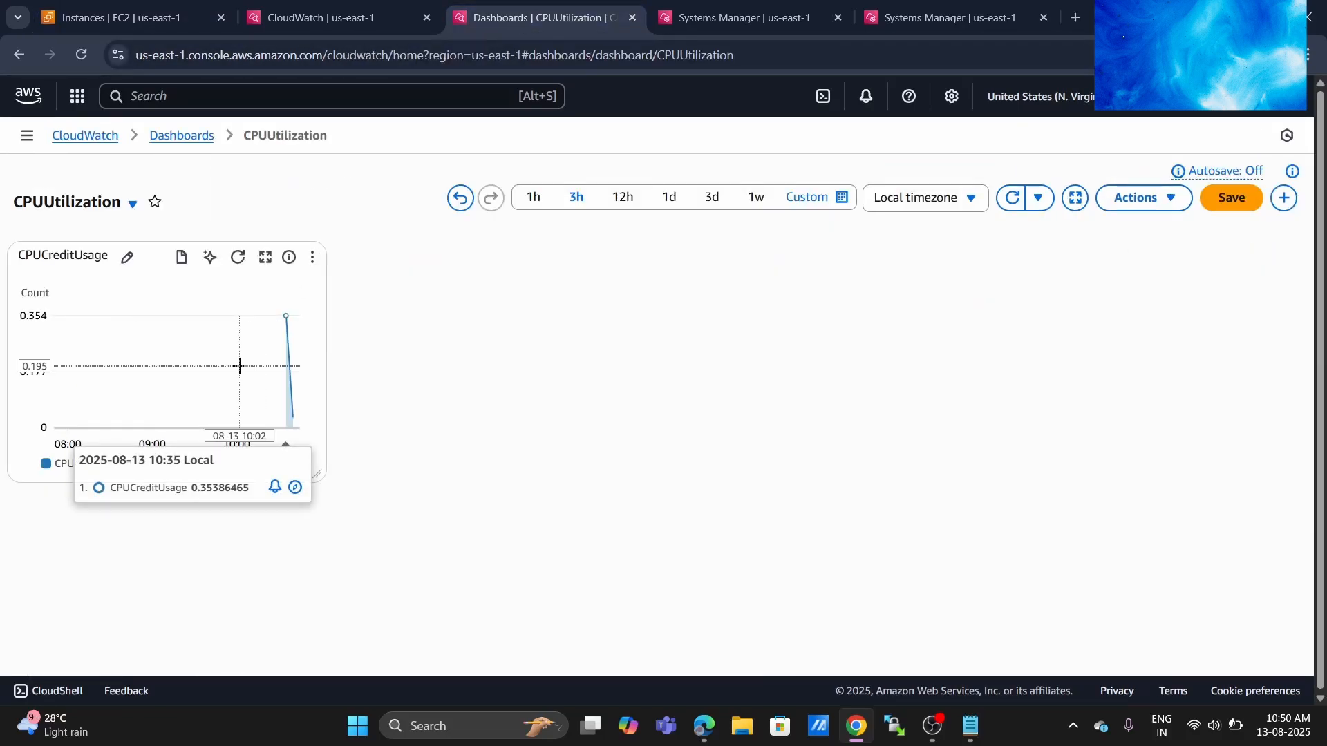
left_click_drag(315, 474, 1297, 643)
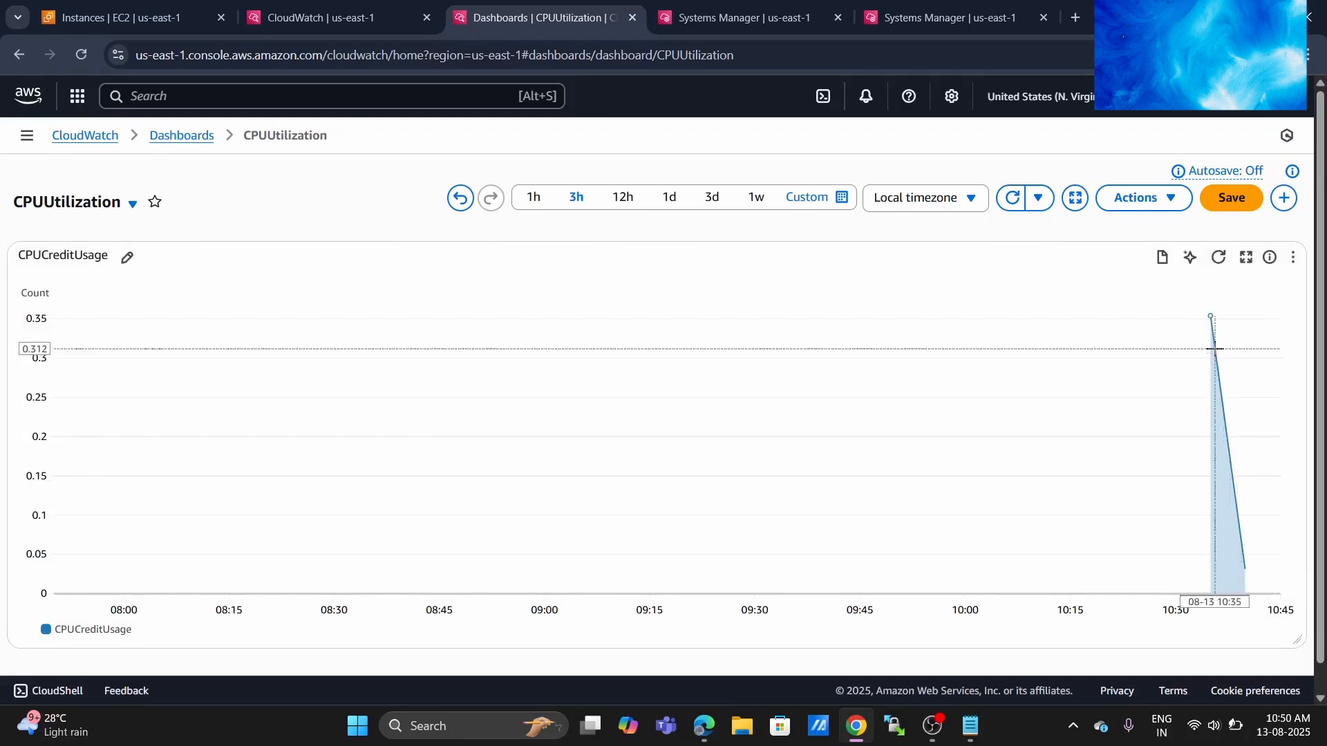
mouse_move(1212, 320)
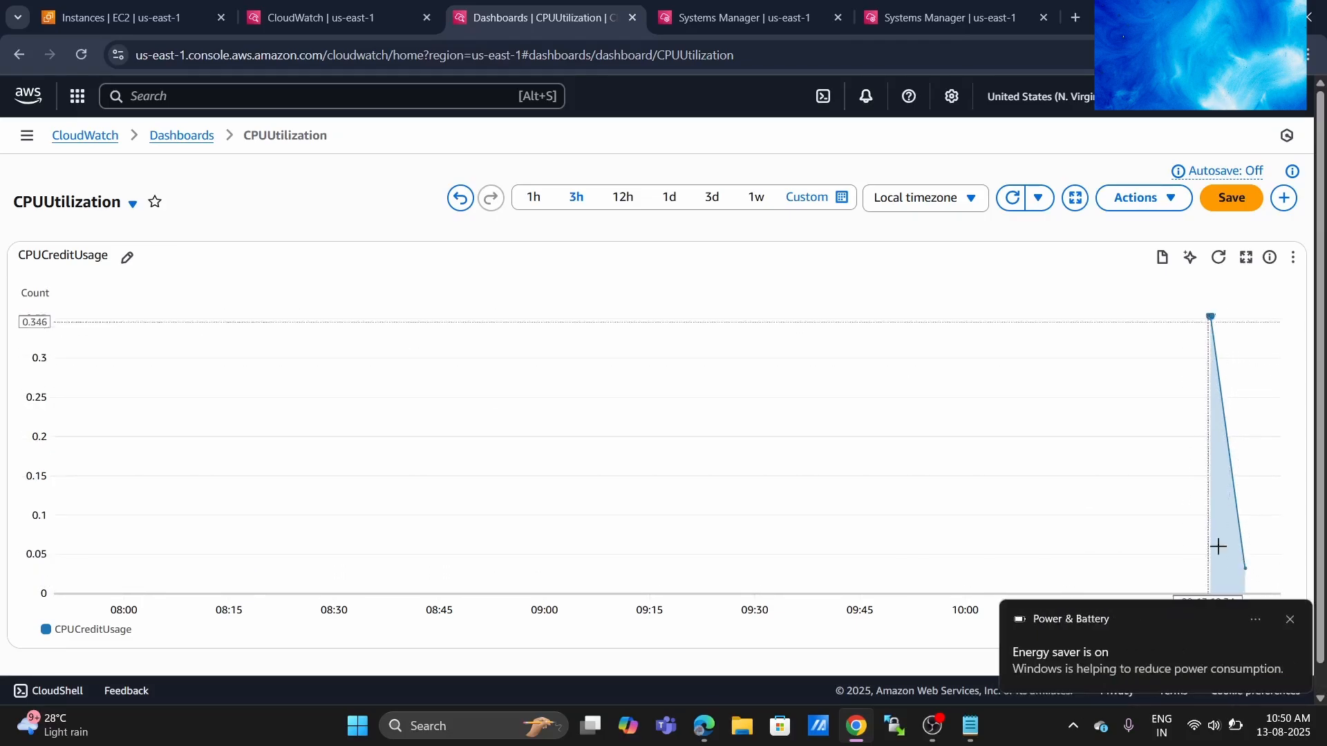
left_click(1289, 623)
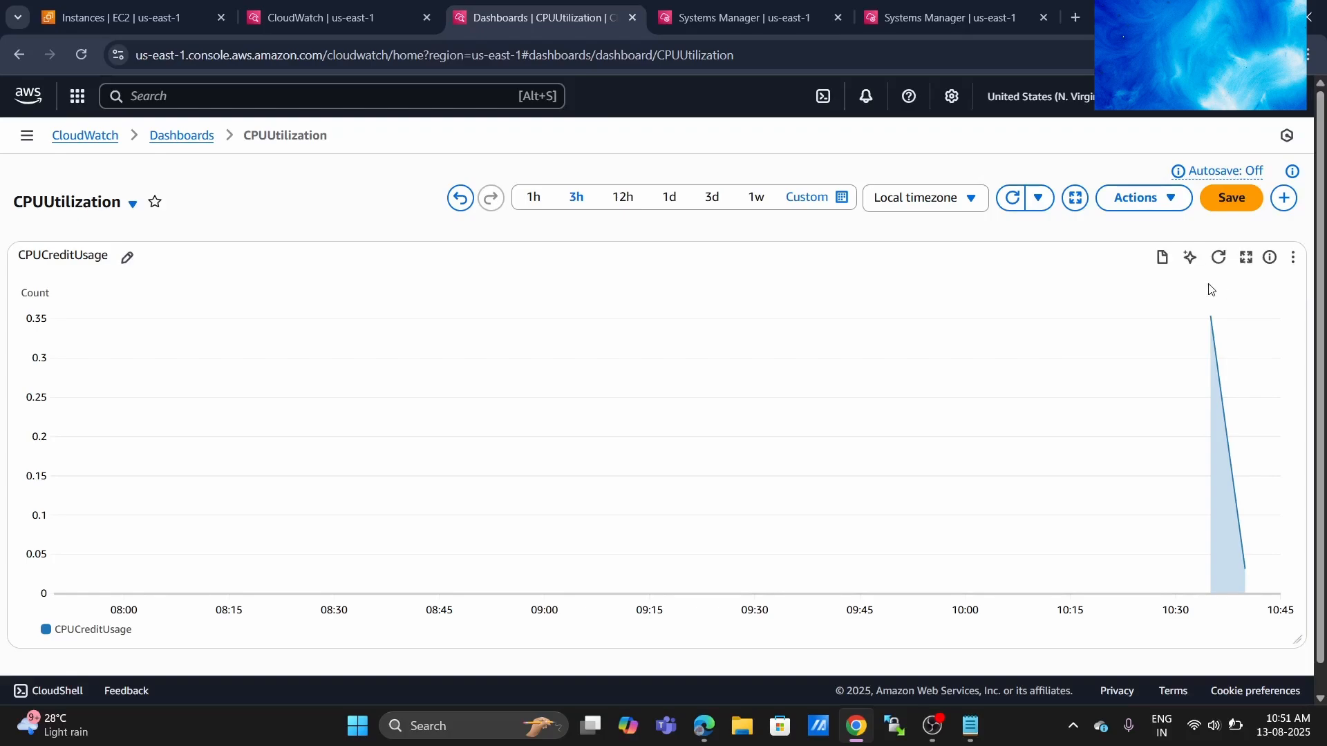
left_click(952, 206)
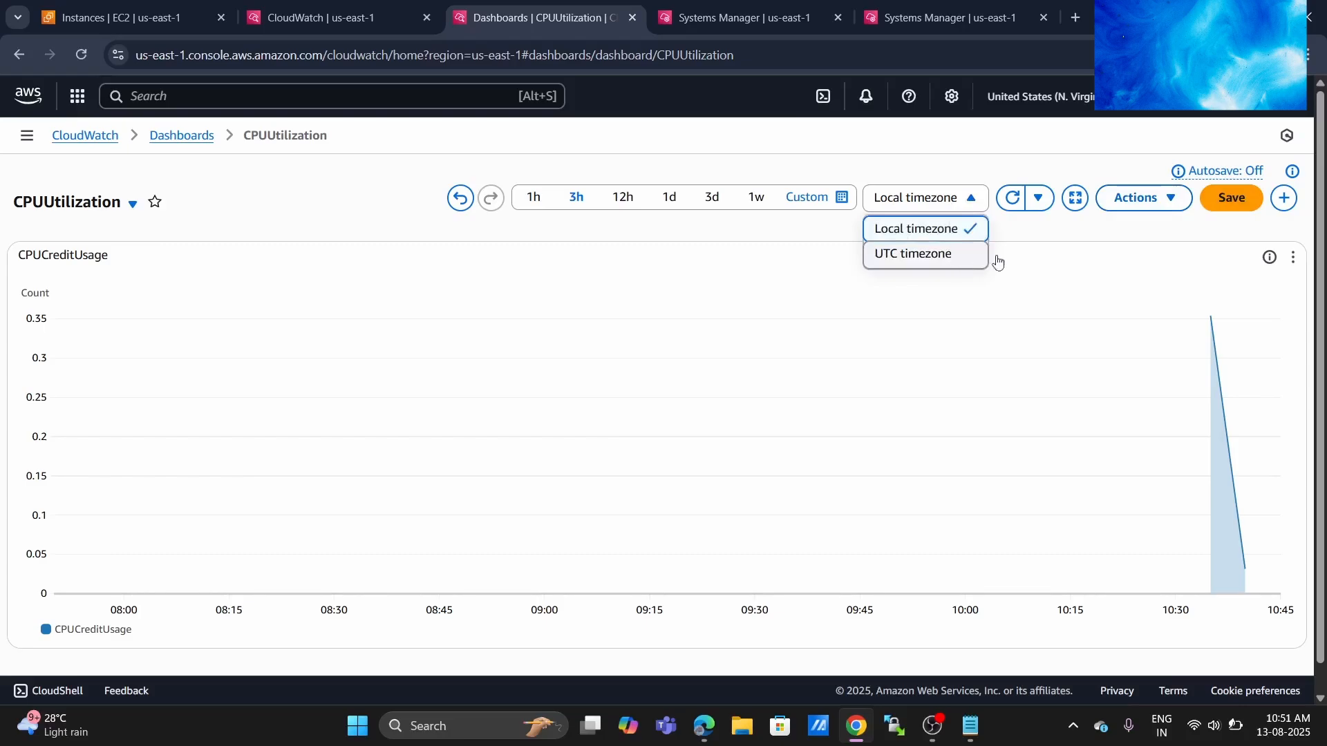
left_click(1134, 267)
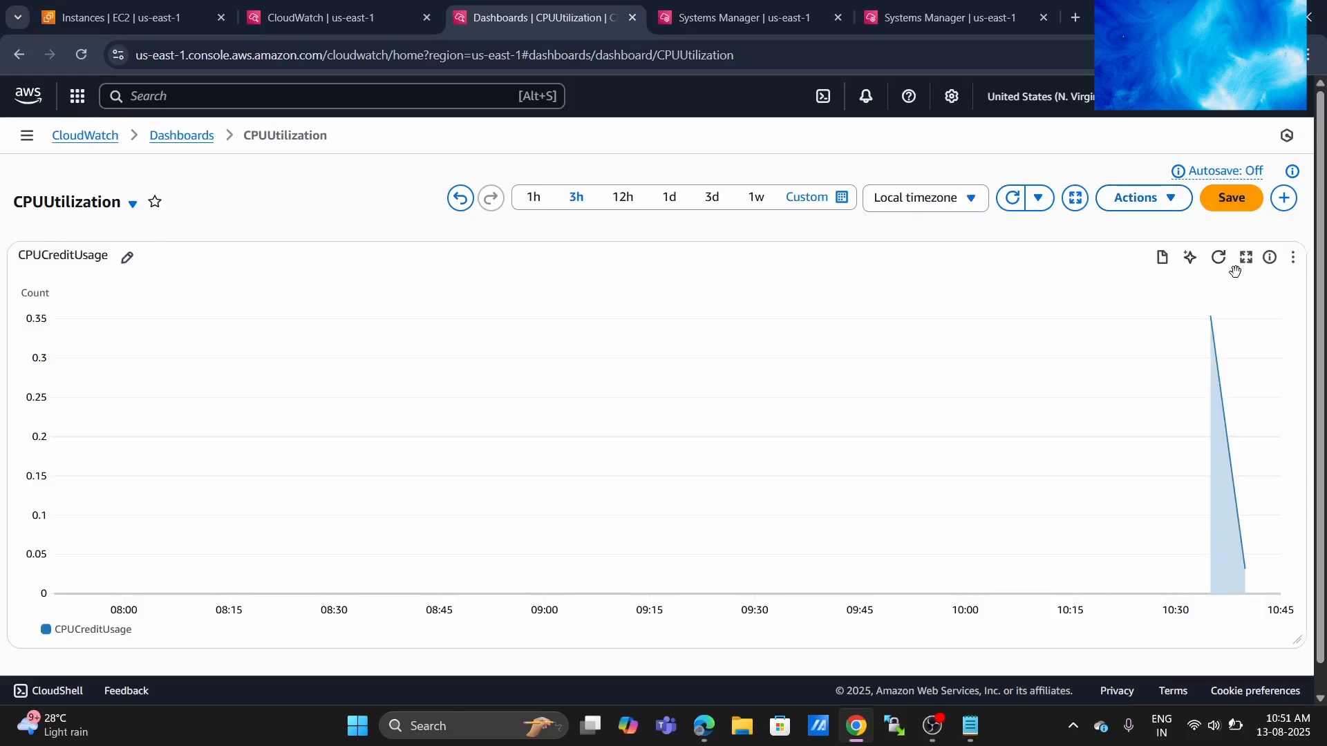
- Open the CPUCreditUsage widget for editing and browse the available metrics
left_click(1293, 259)
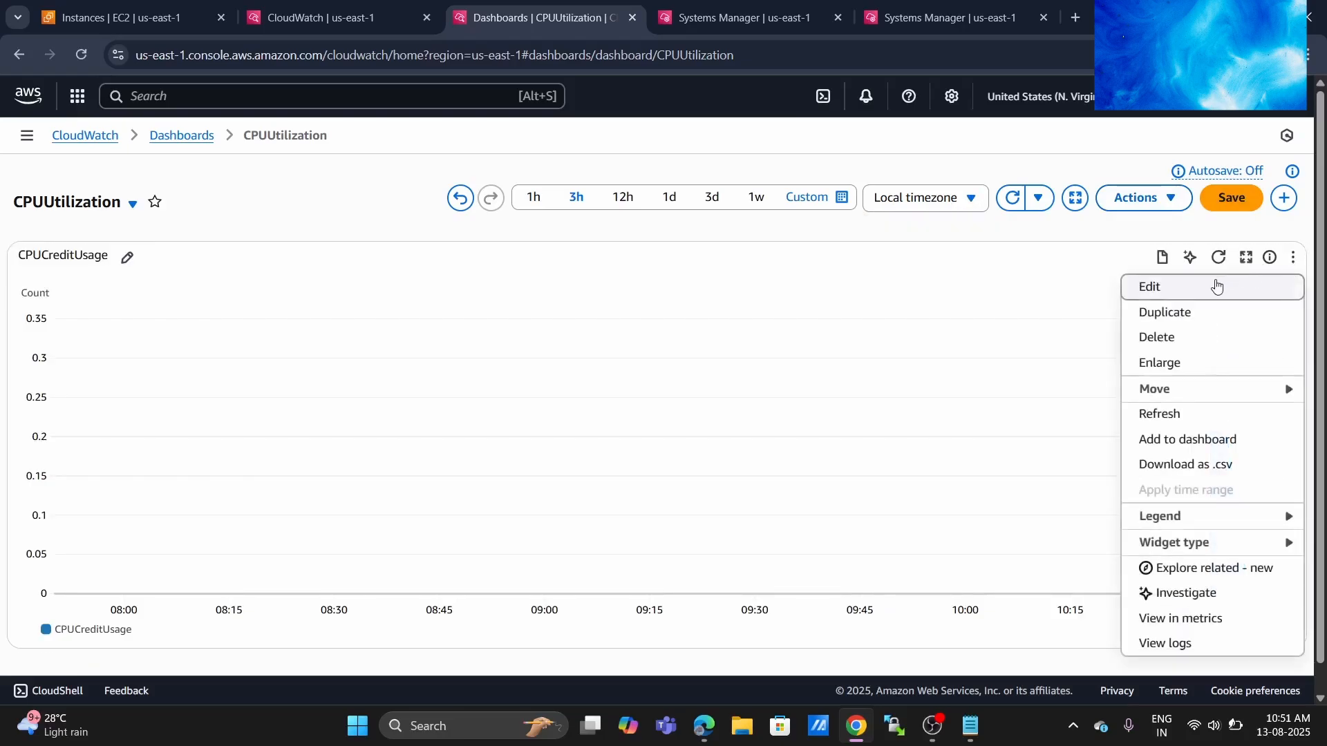
left_click(1217, 286)
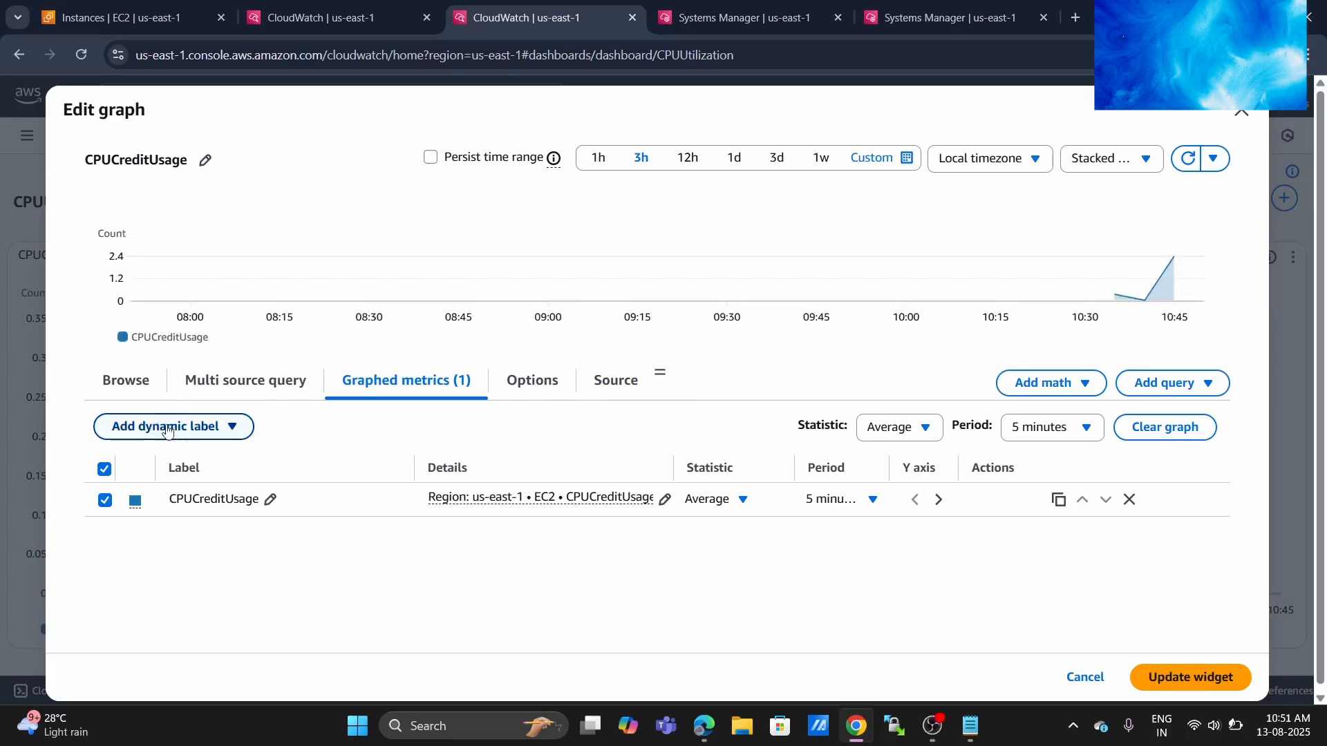
left_click(131, 389)
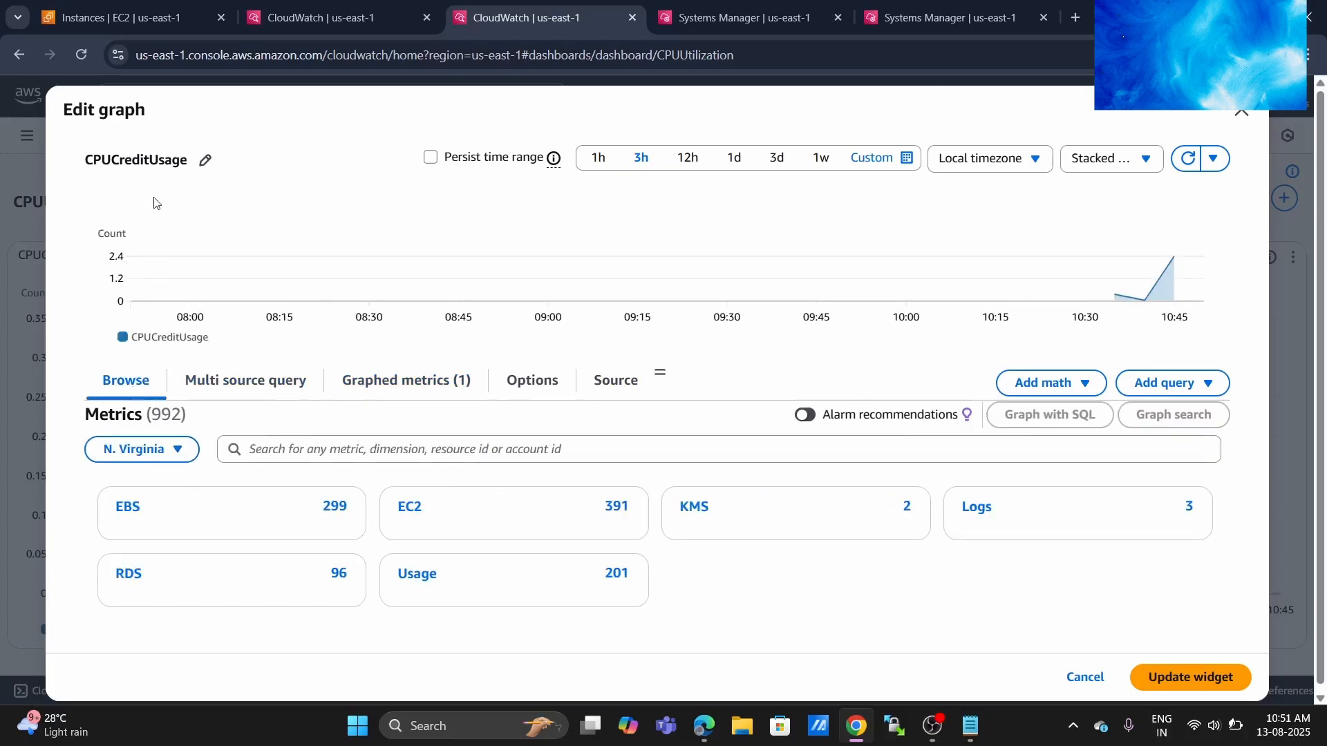
- Copy vm2's instance ID from its details on the EC2 Instances page and return to the graph being edited
left_click(158, 13)
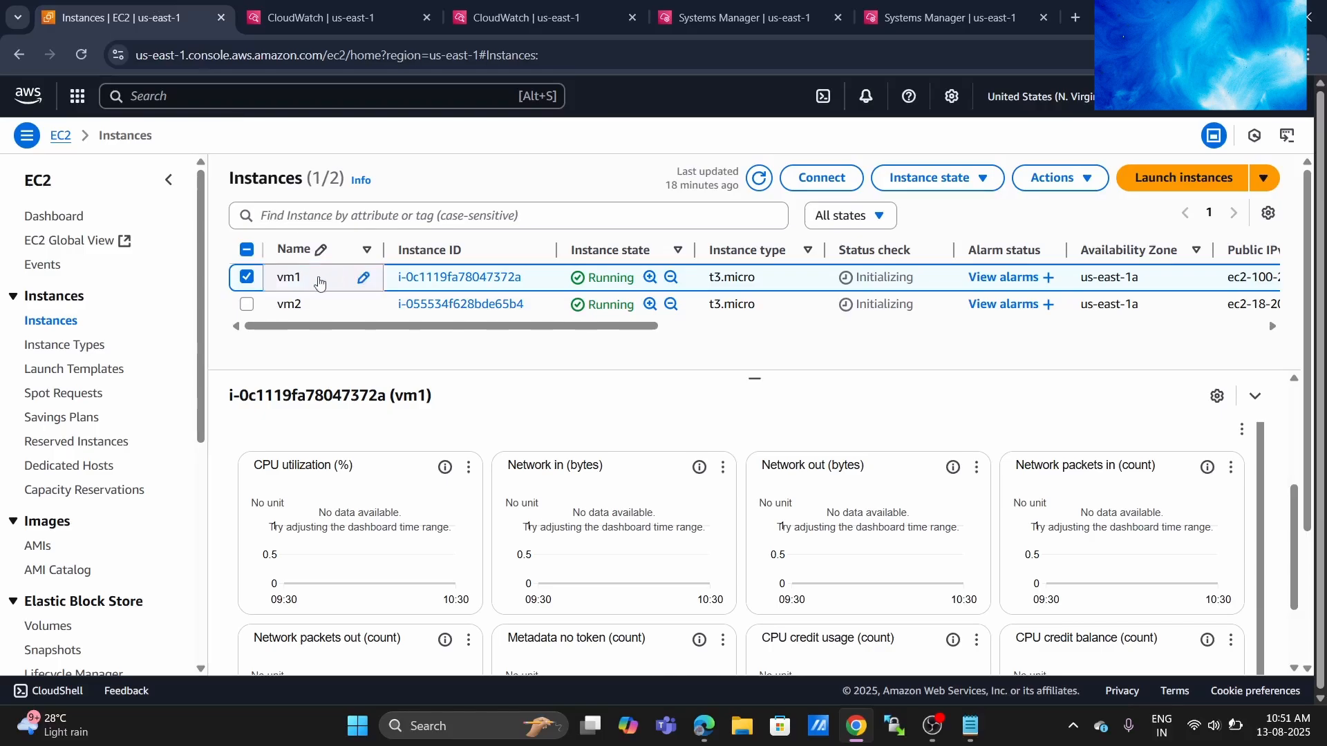
left_click(247, 278)
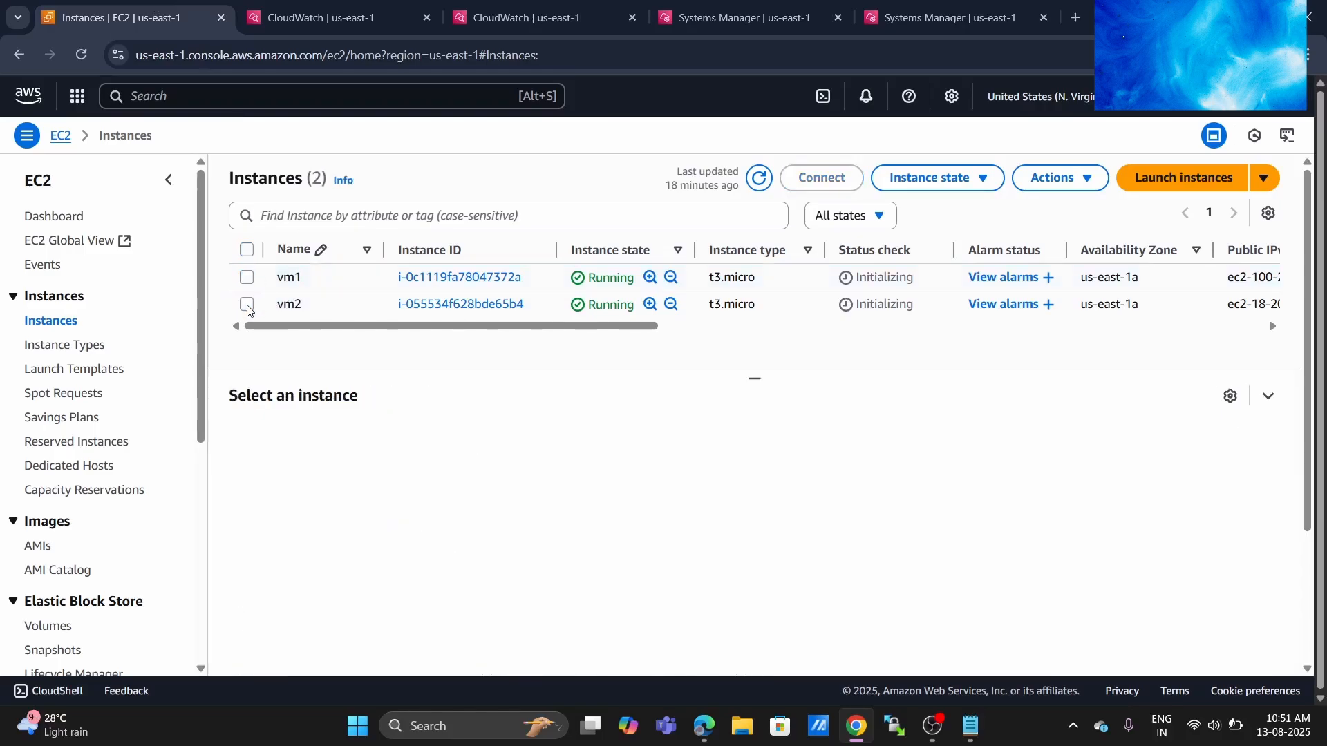
left_click(248, 306)
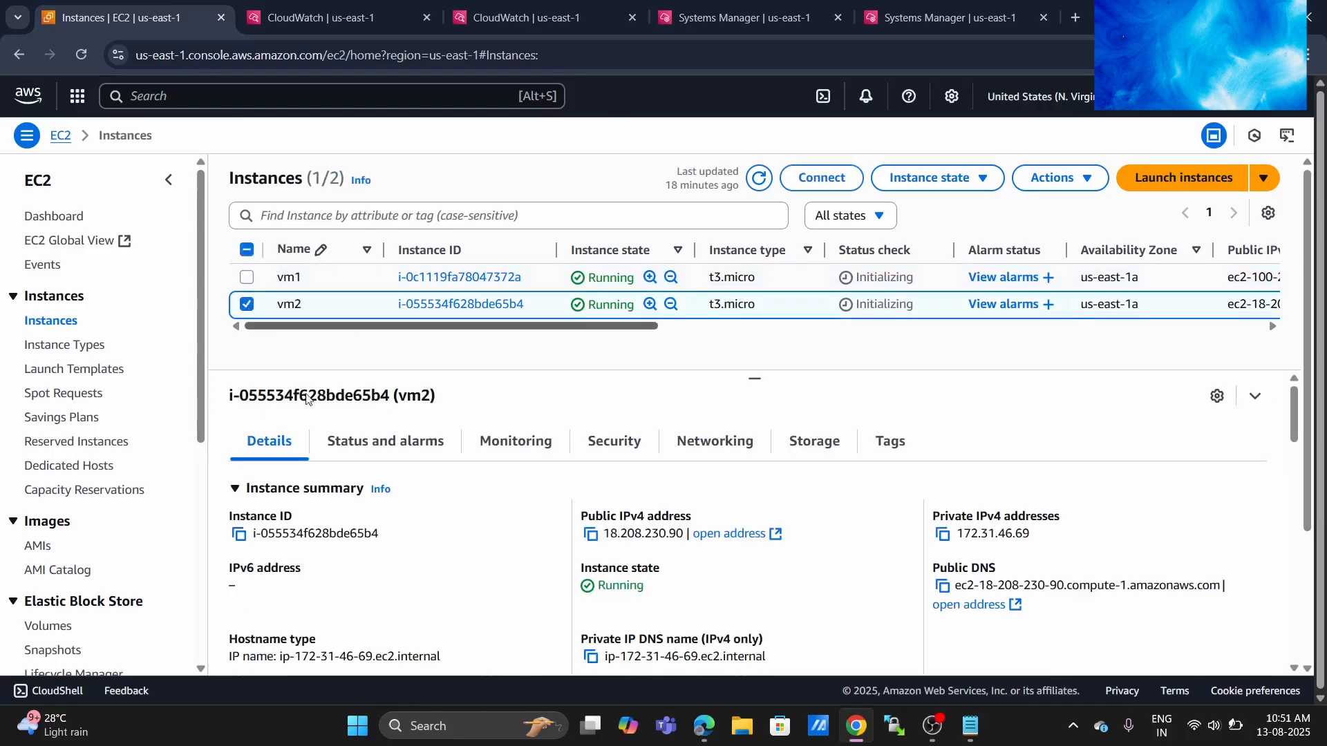
left_click(237, 541)
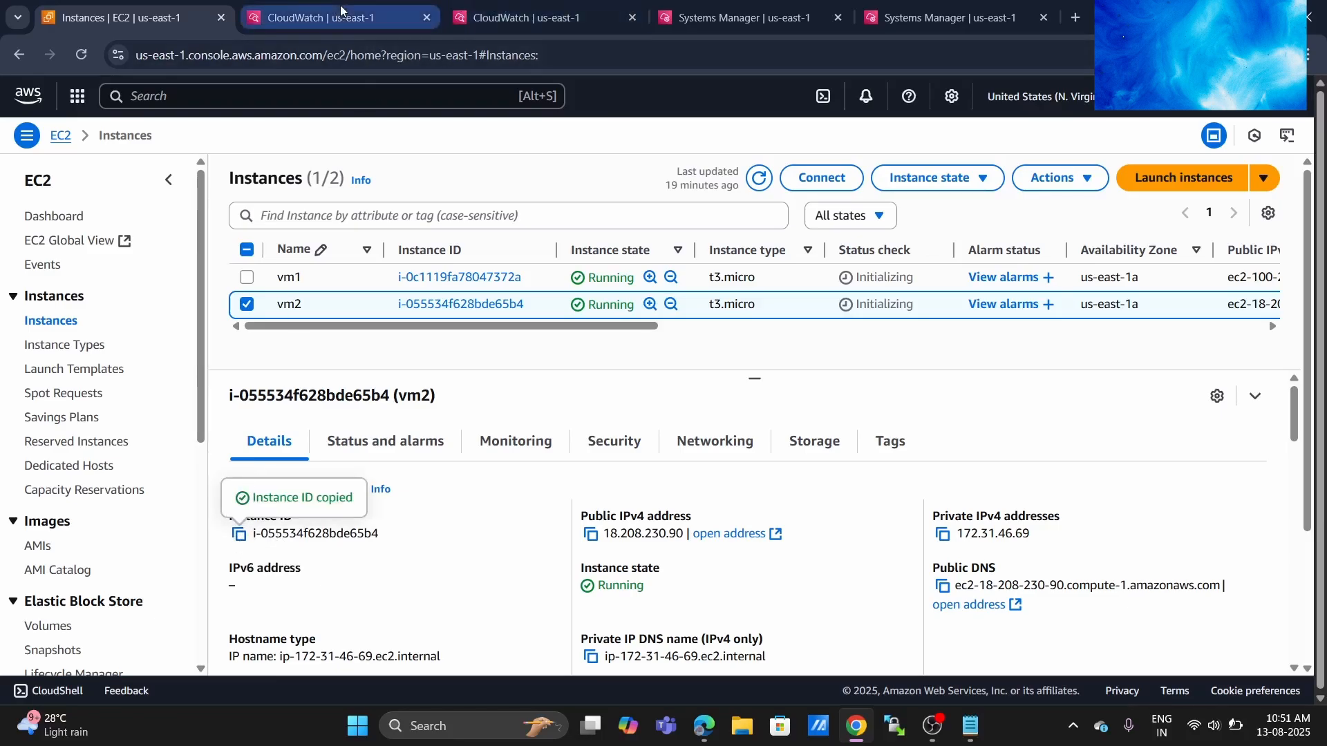
left_click(338, 16)
left_click(505, 17)
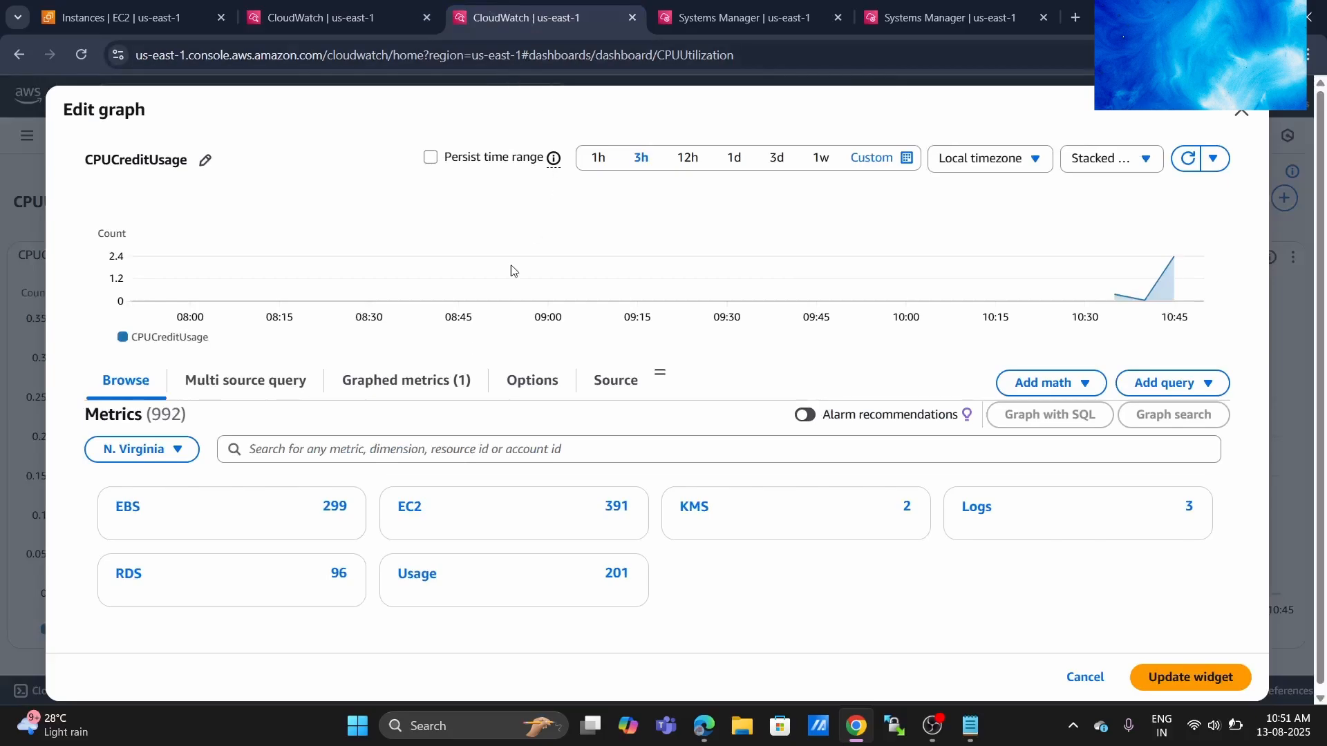
- Search the metrics for instance i-055534f628bde65b4 and open its EC2 Per-Instance Metrics
left_click(439, 450)
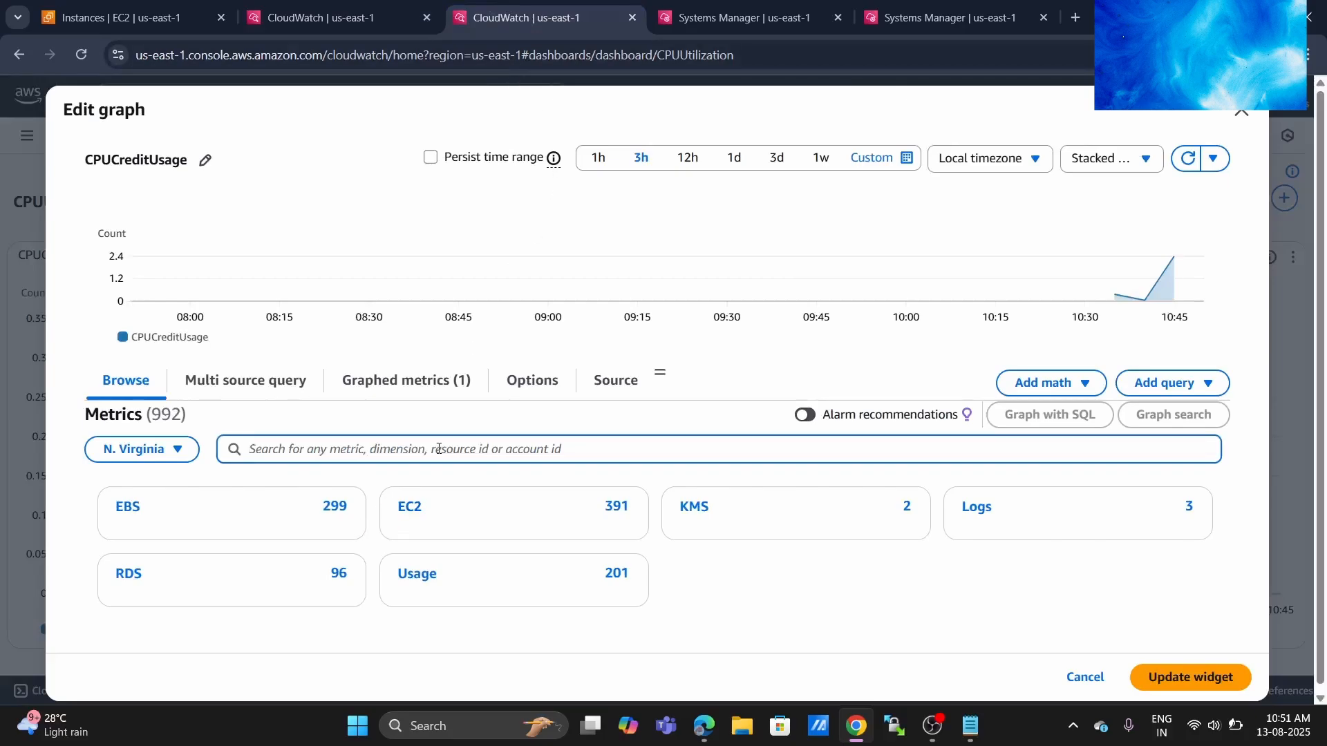
key("ctrl+v")
key("Return")
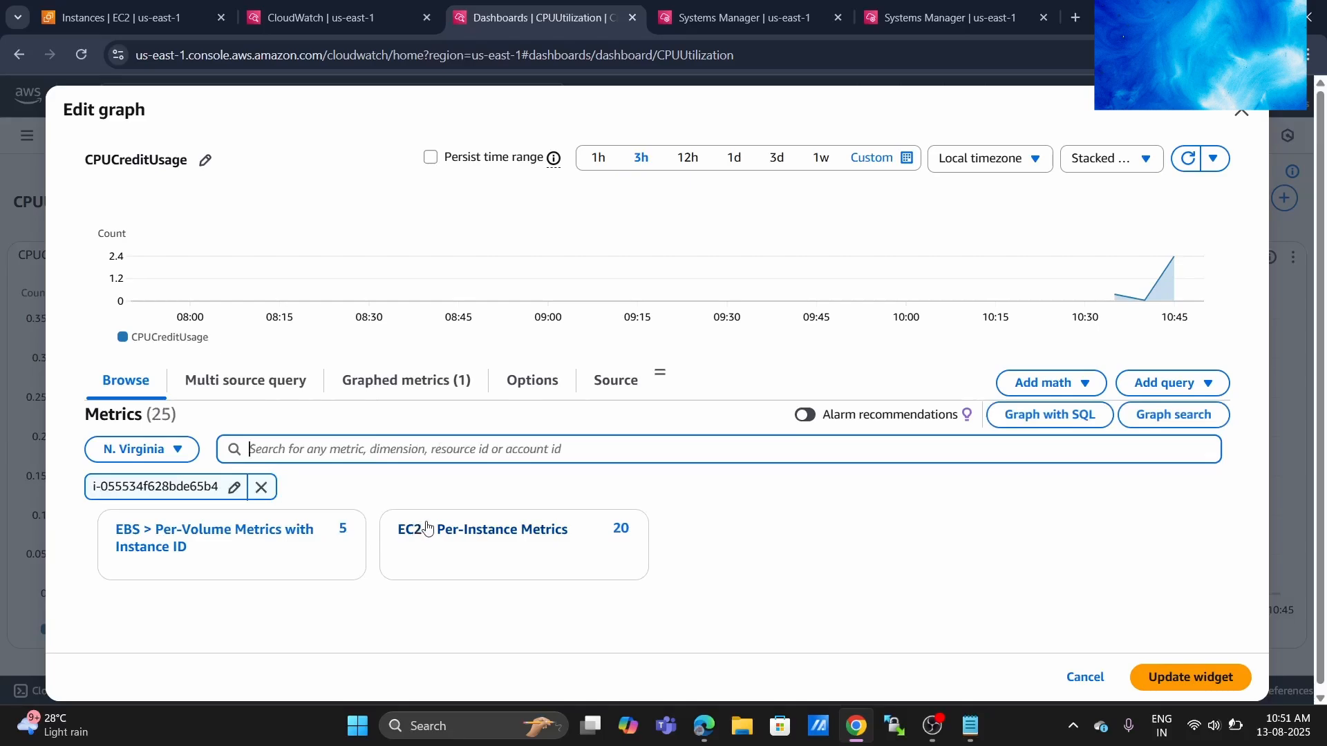
left_click(423, 529)
- Filter the vm2 metrics to CPUUtilization, add that metric to the graph and update the widget
scroll(331, 546, "down", 1)
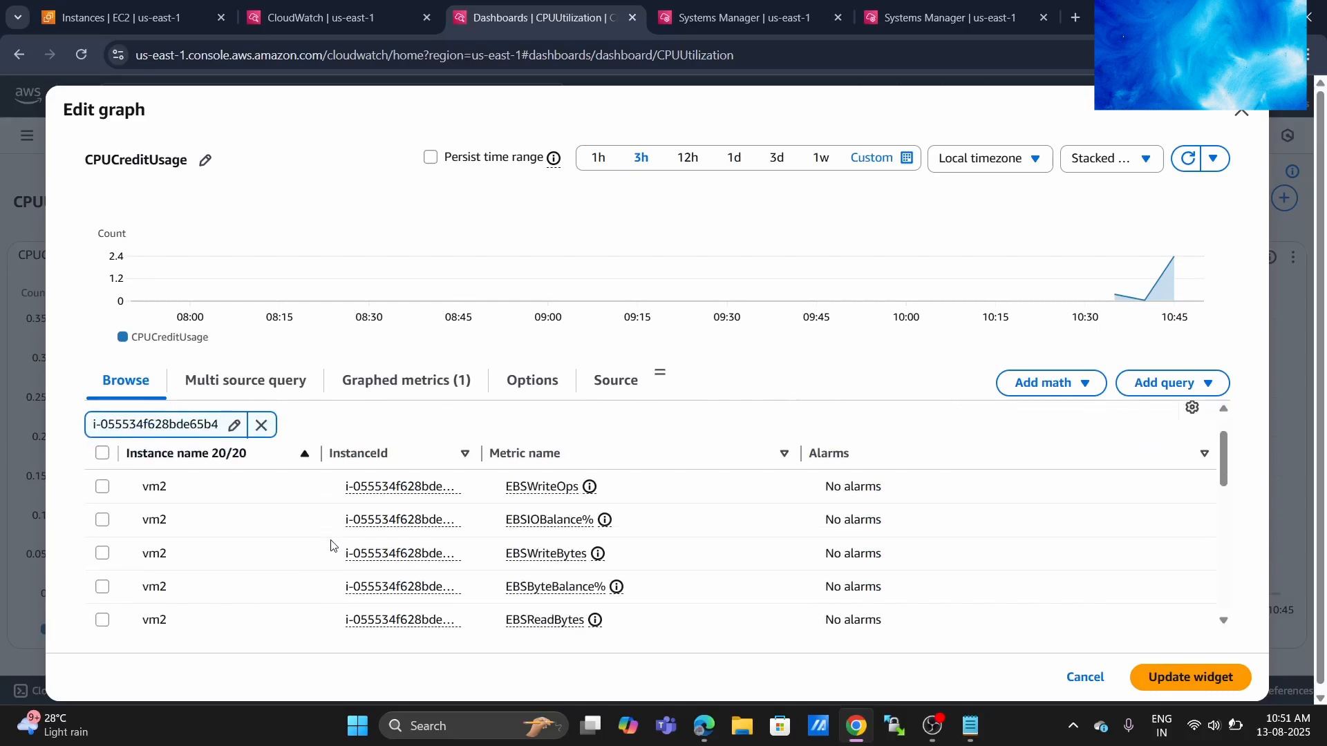
scroll(333, 543, "down", 1)
scroll(450, 551, "up", 2)
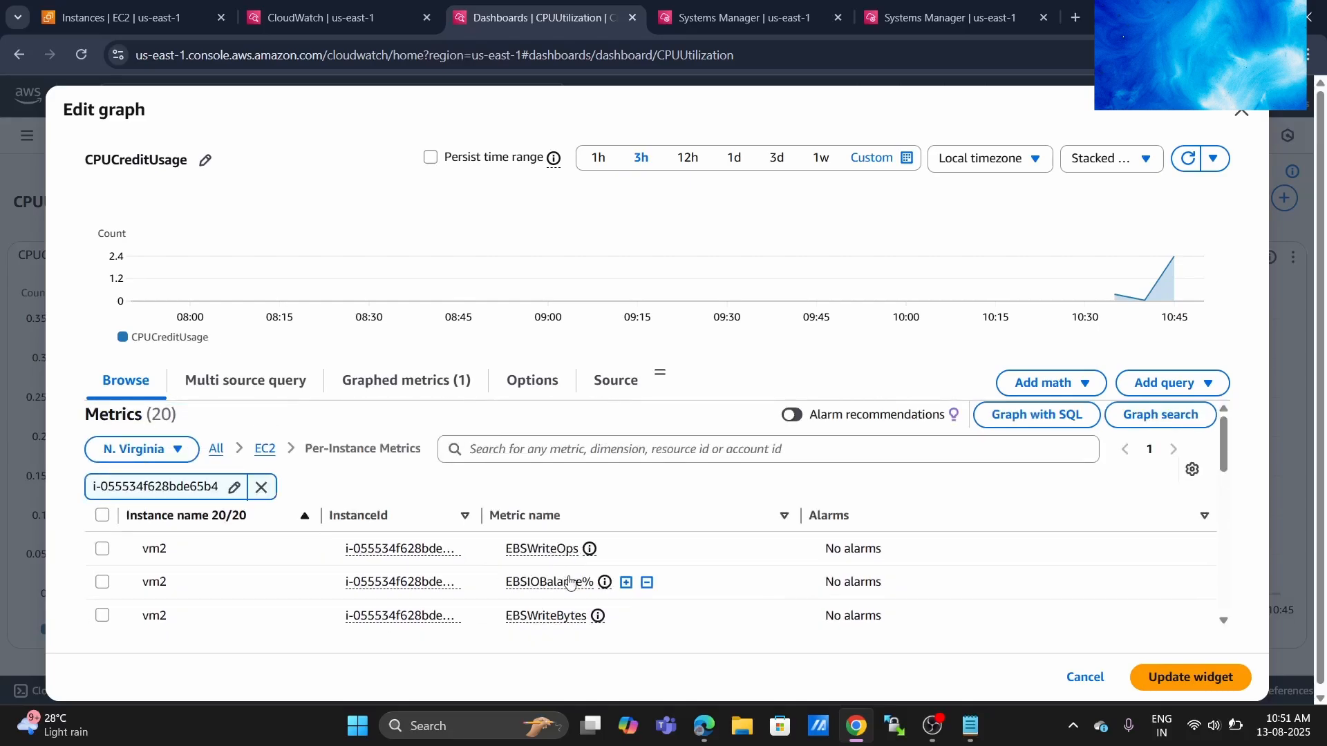
scroll(571, 583, "down", 3)
scroll(571, 584, "down", 2)
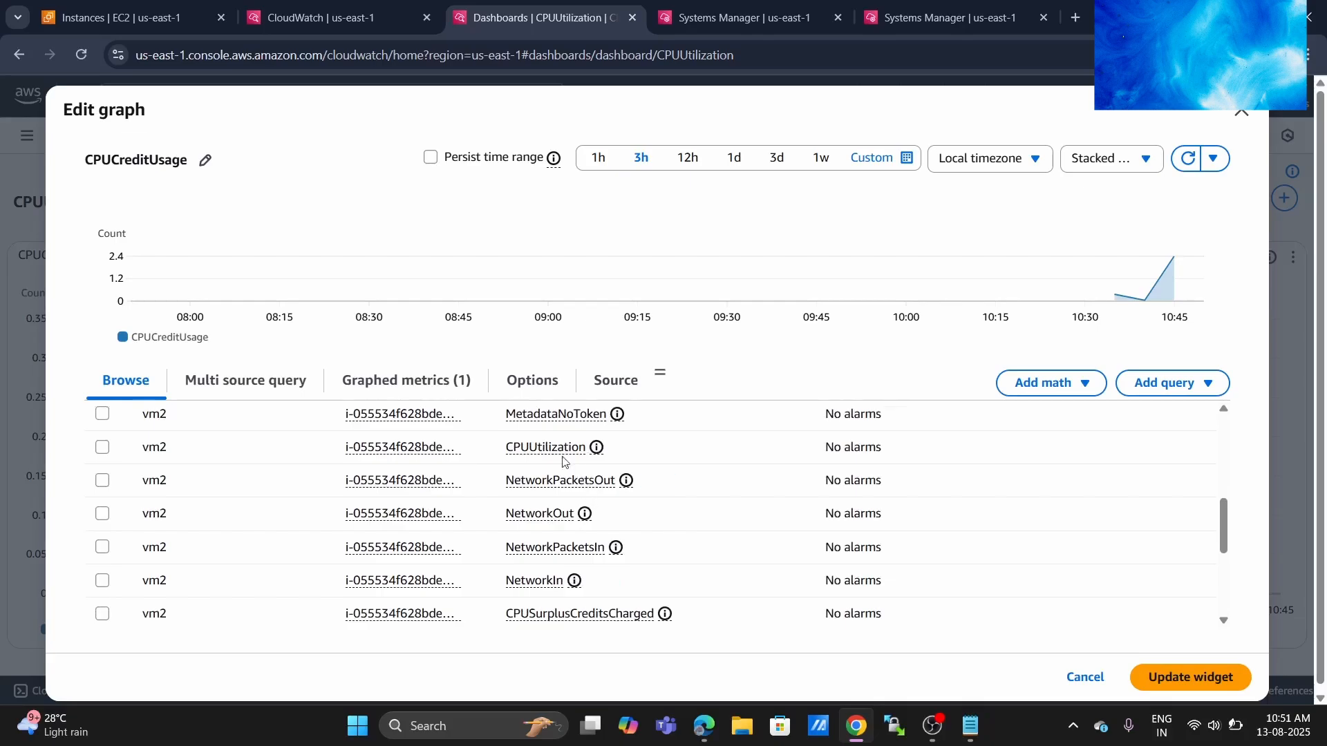
mouse_move(579, 453)
left_click(617, 447)
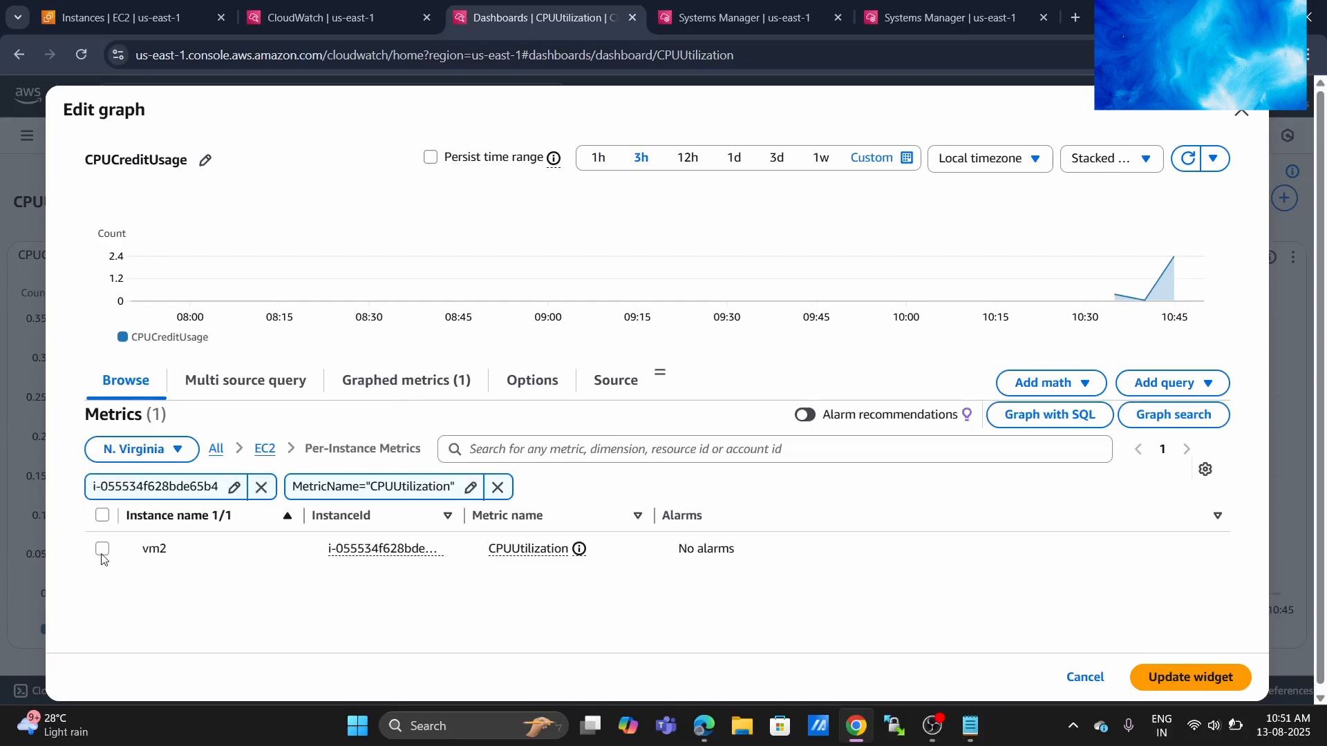
left_click(102, 550)
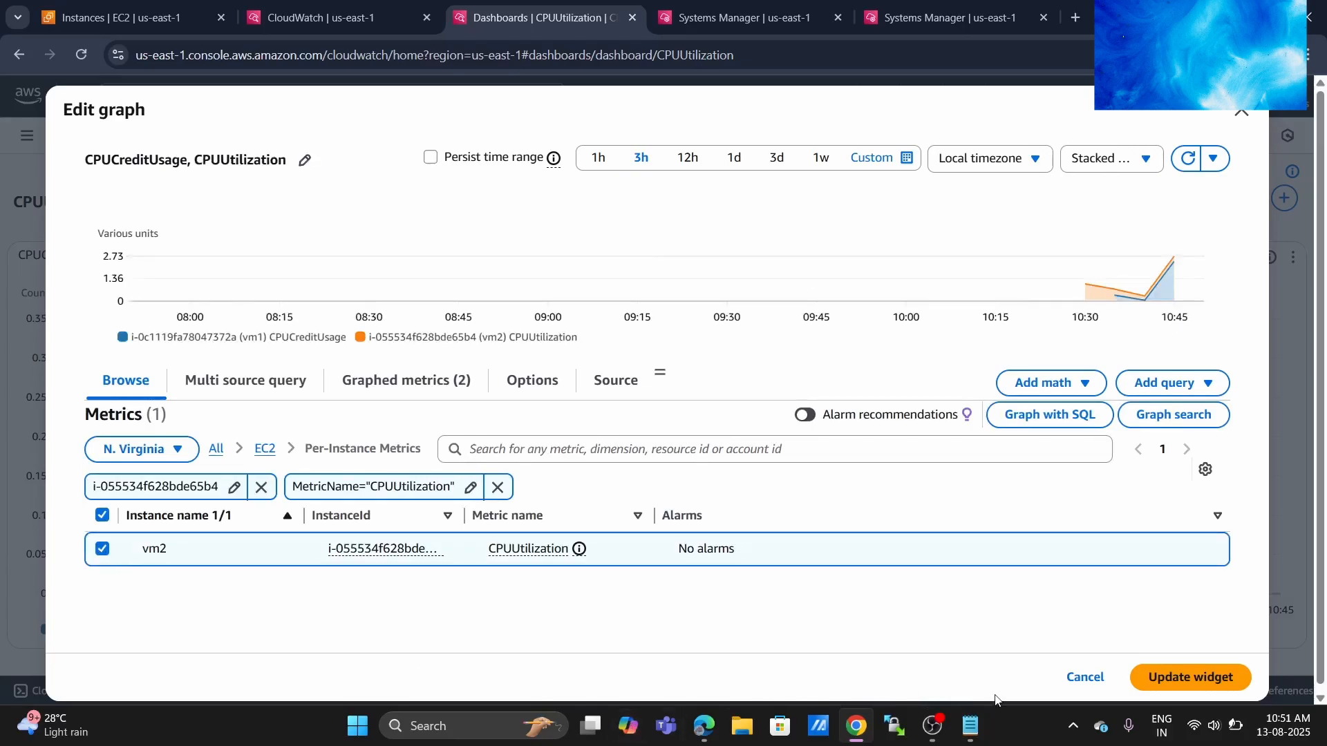
left_click(1184, 675)
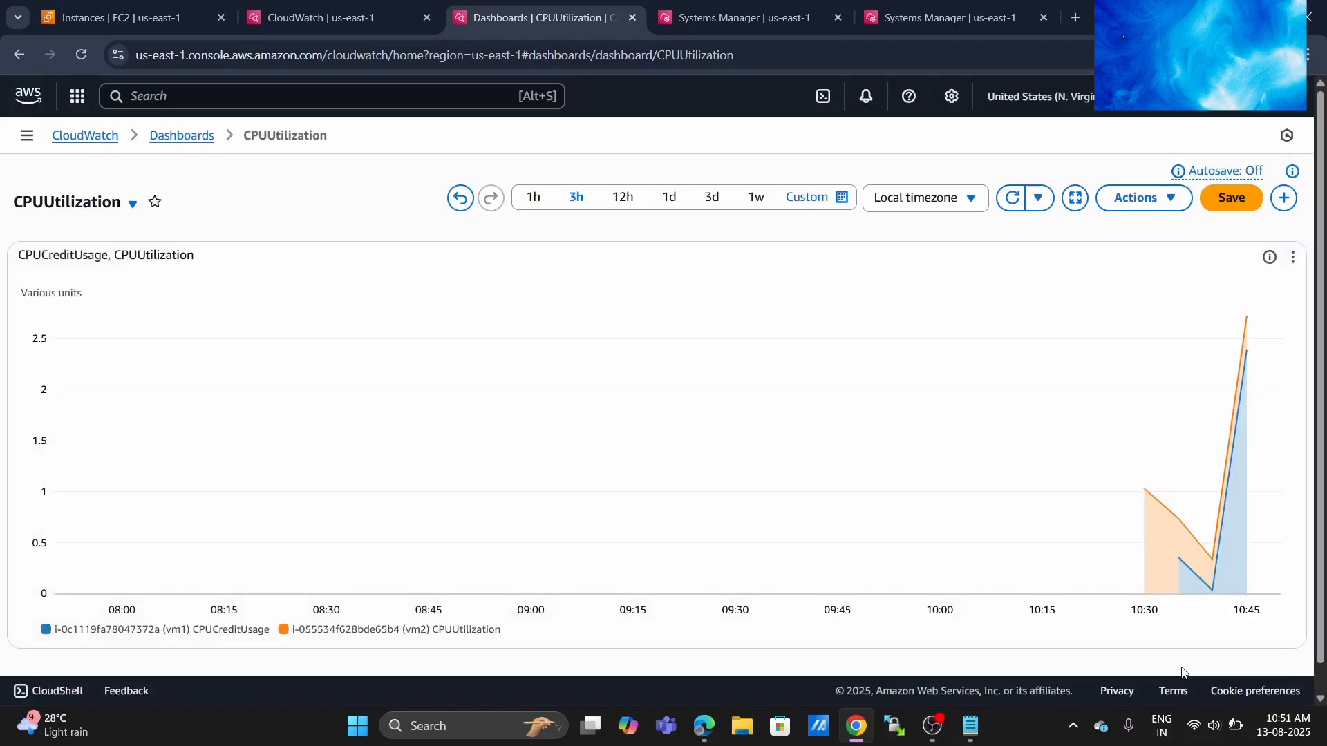
- Examine the vm1 CPUCreditUsage and vm2 CPUUtilization series in the updated widget through their legend details and data points
mouse_move(1226, 423)
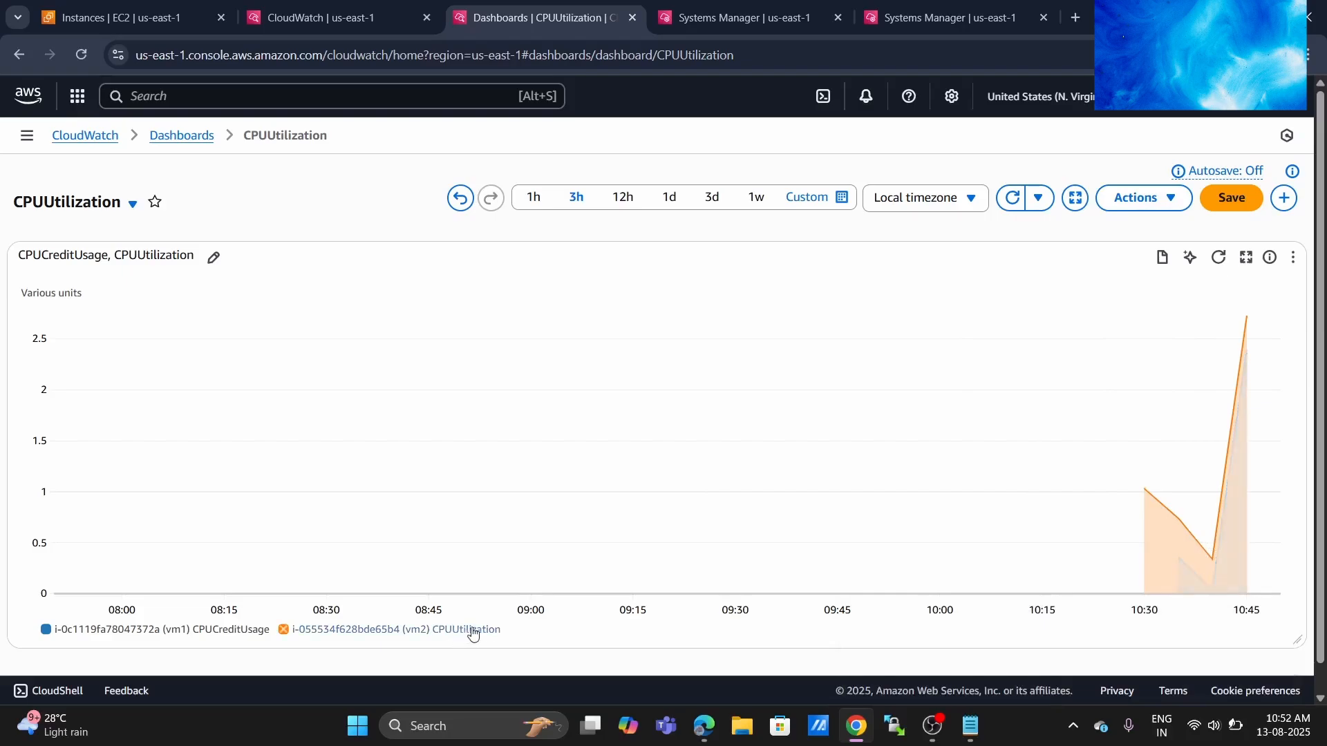
mouse_move(385, 642)
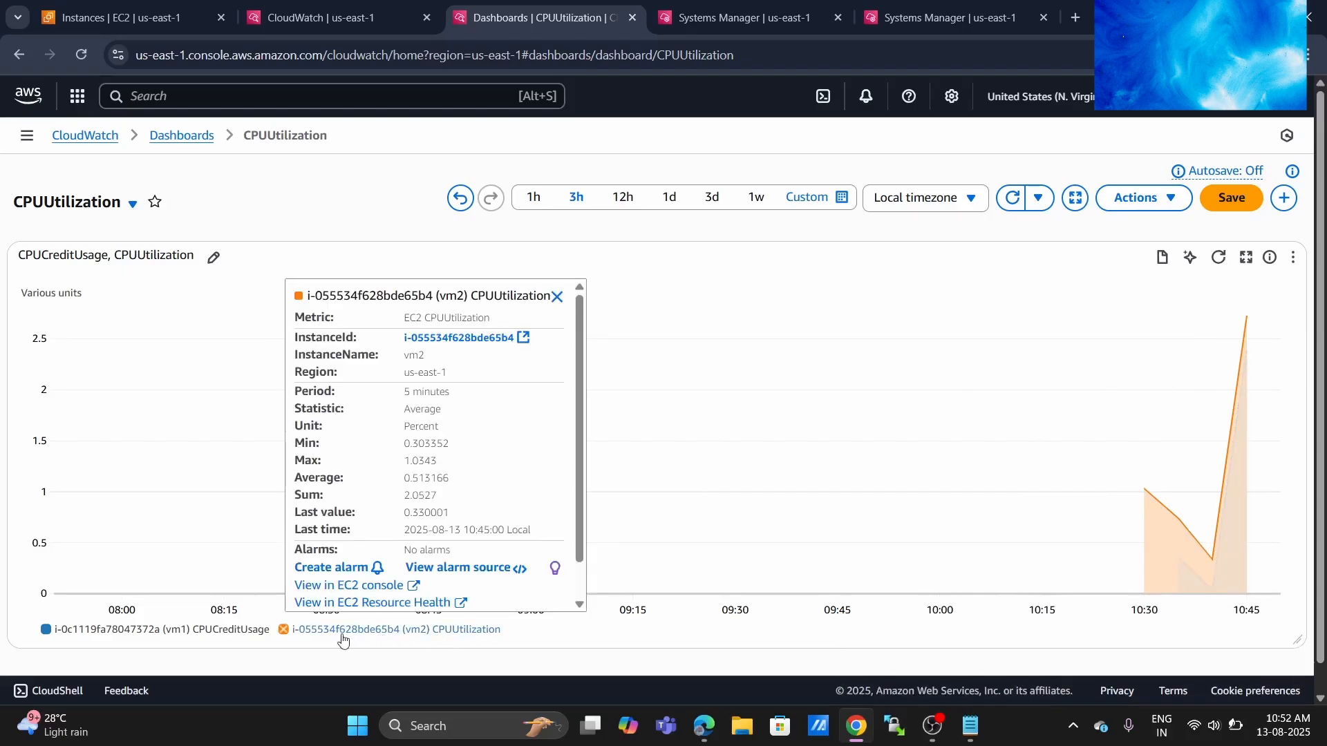
mouse_move(177, 641)
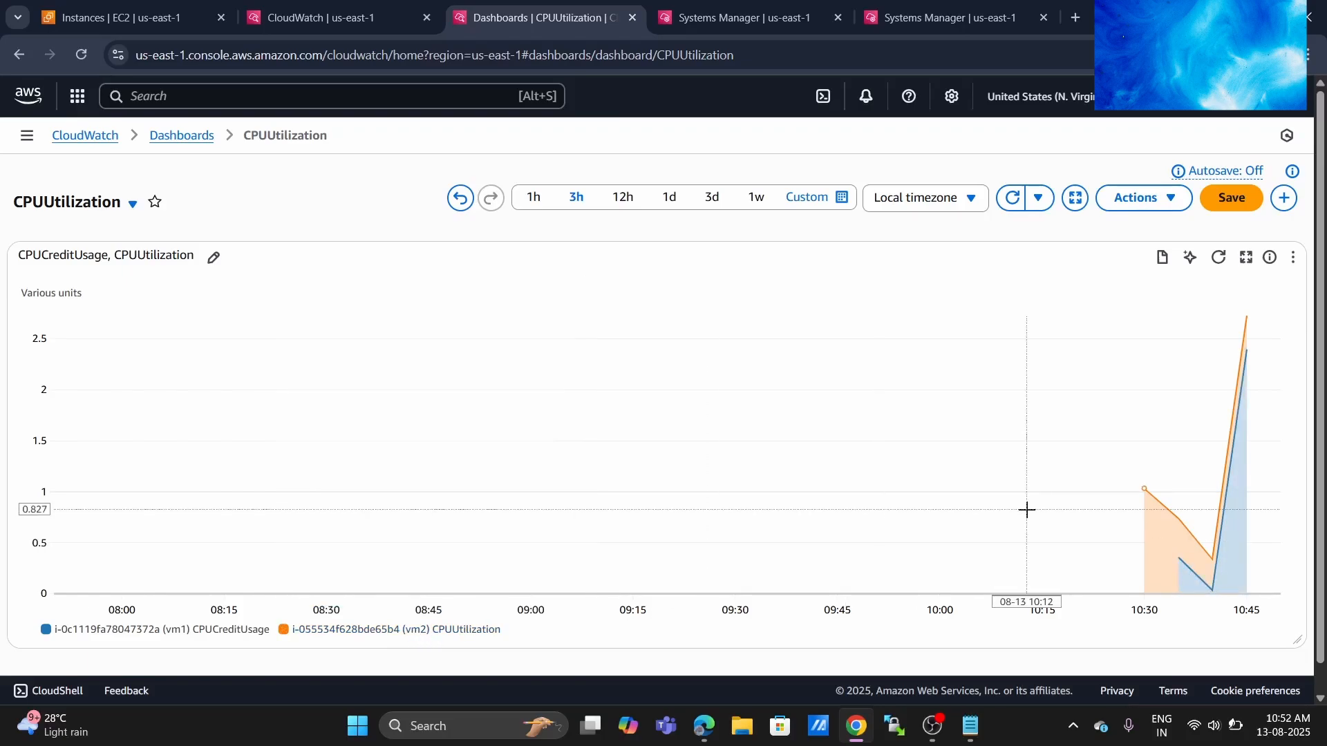
mouse_move(1245, 338)
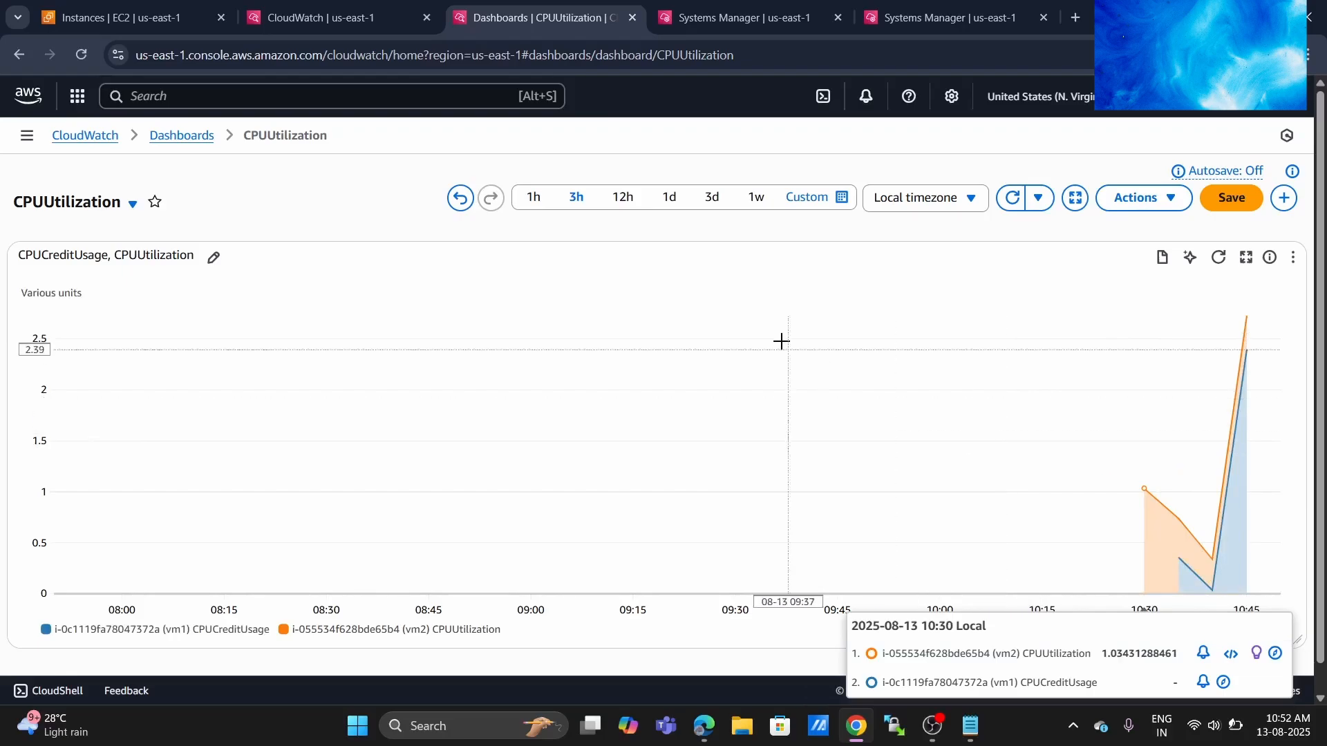
left_click(157, 7)
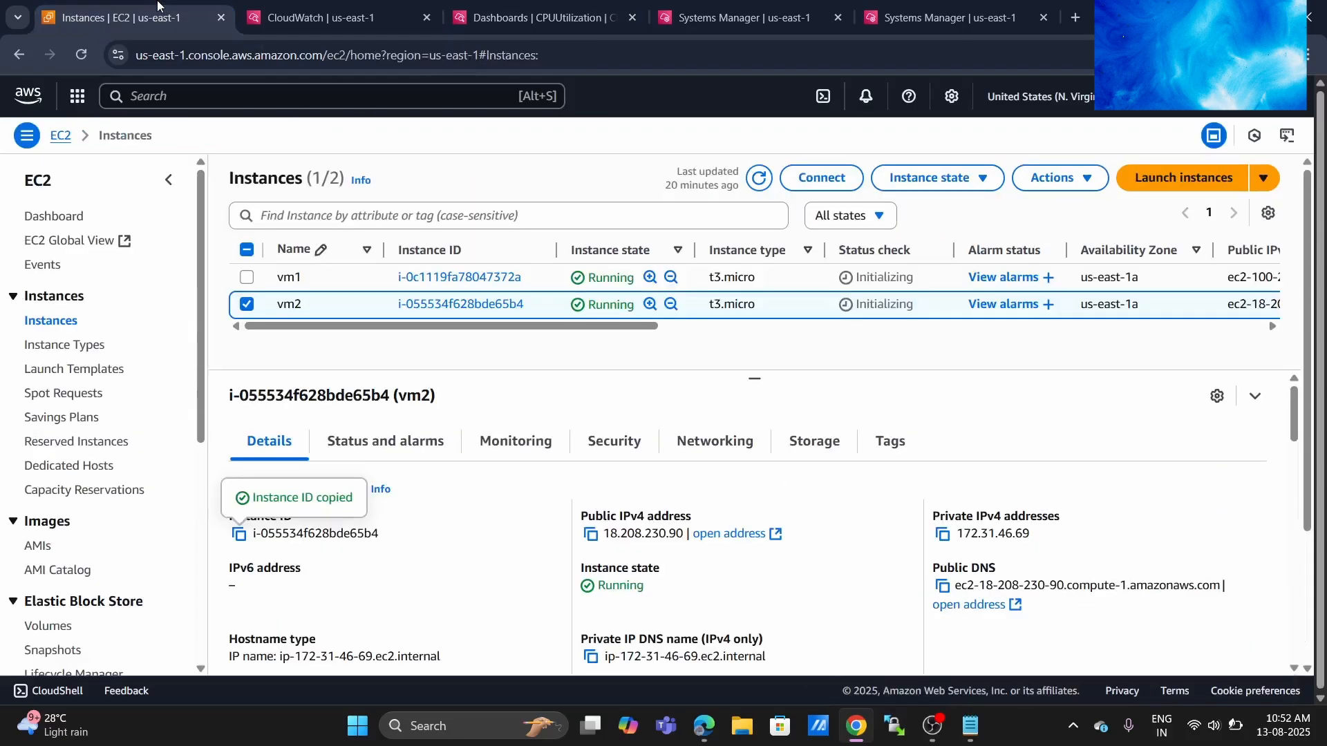
left_click(543, 17)
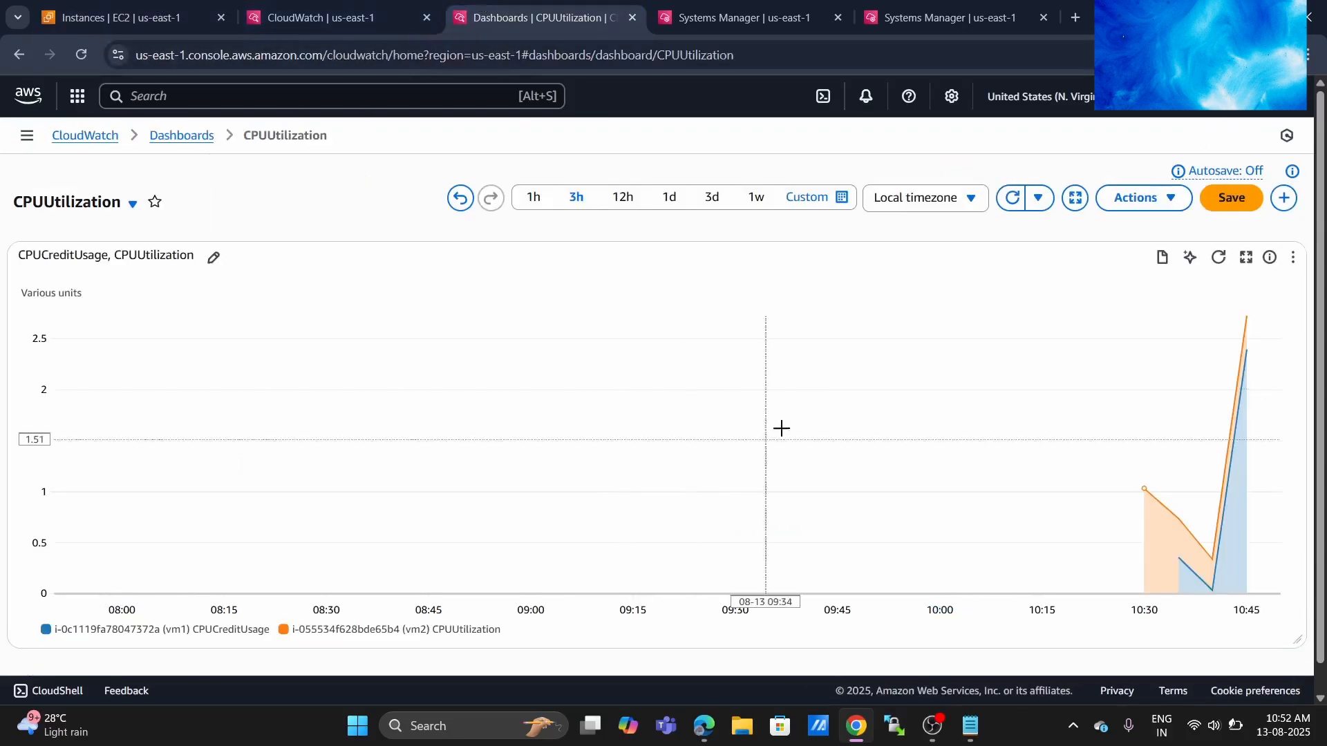
mouse_move(793, 417)
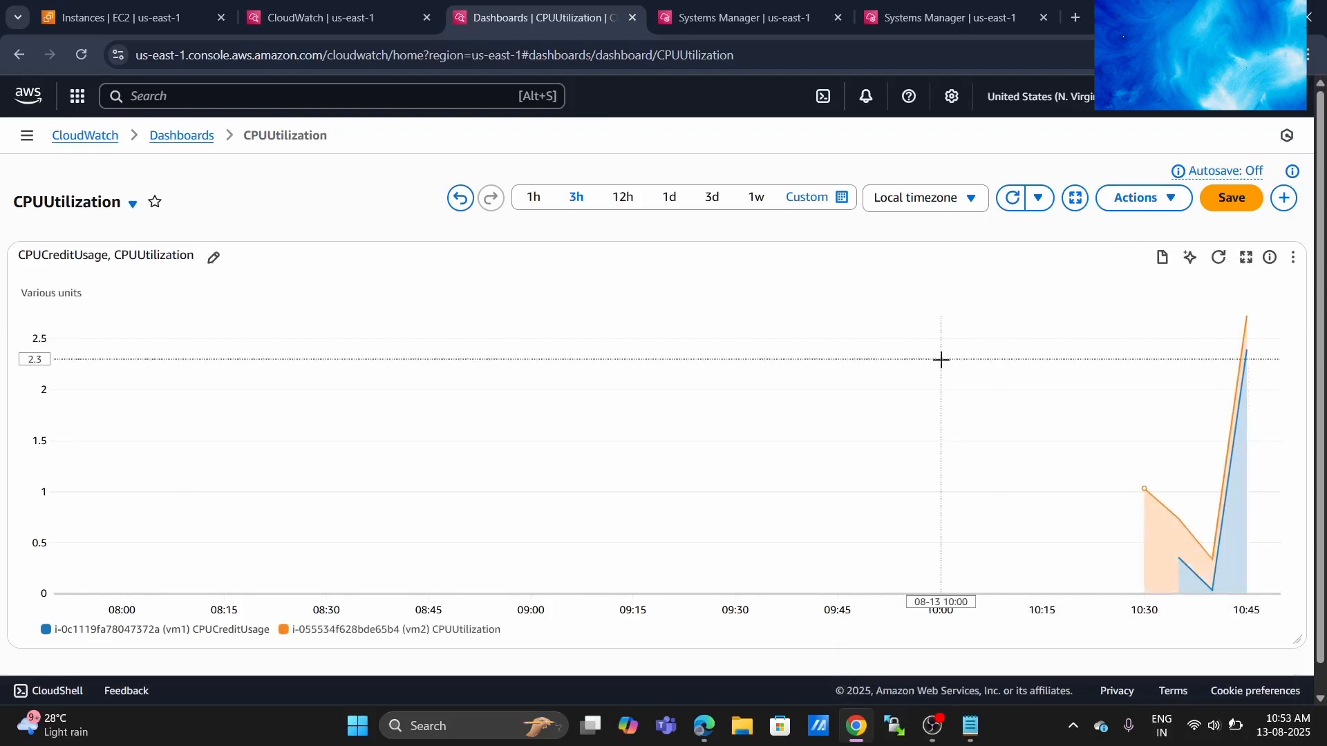
mouse_move(941, 360)
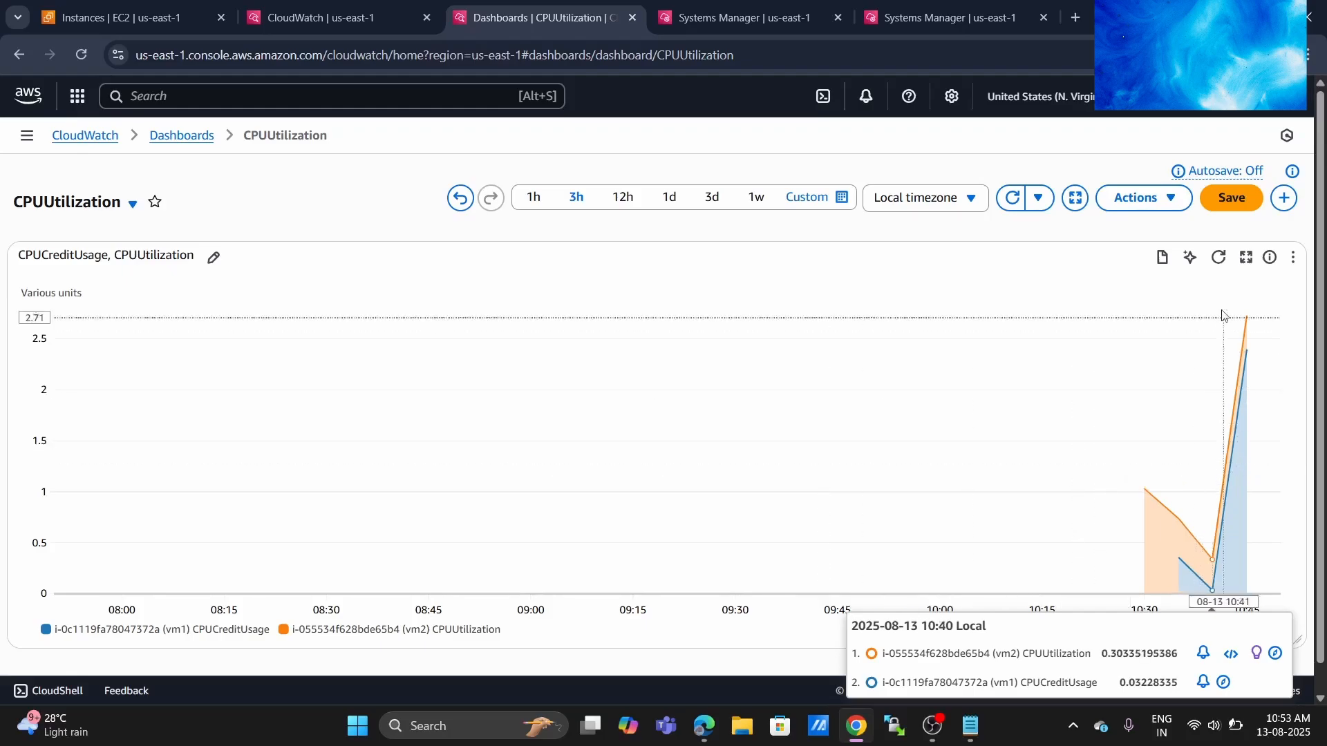
left_click(931, 737)
left_click(1240, 539)
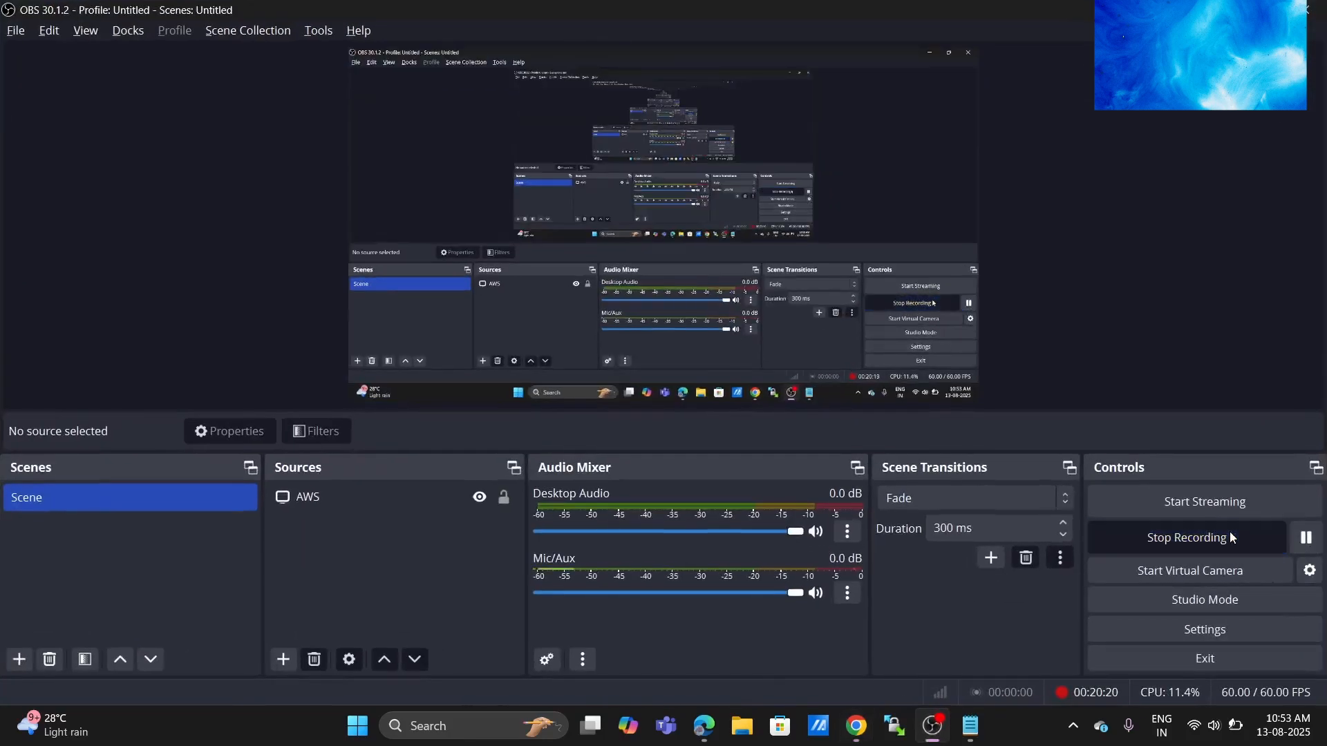